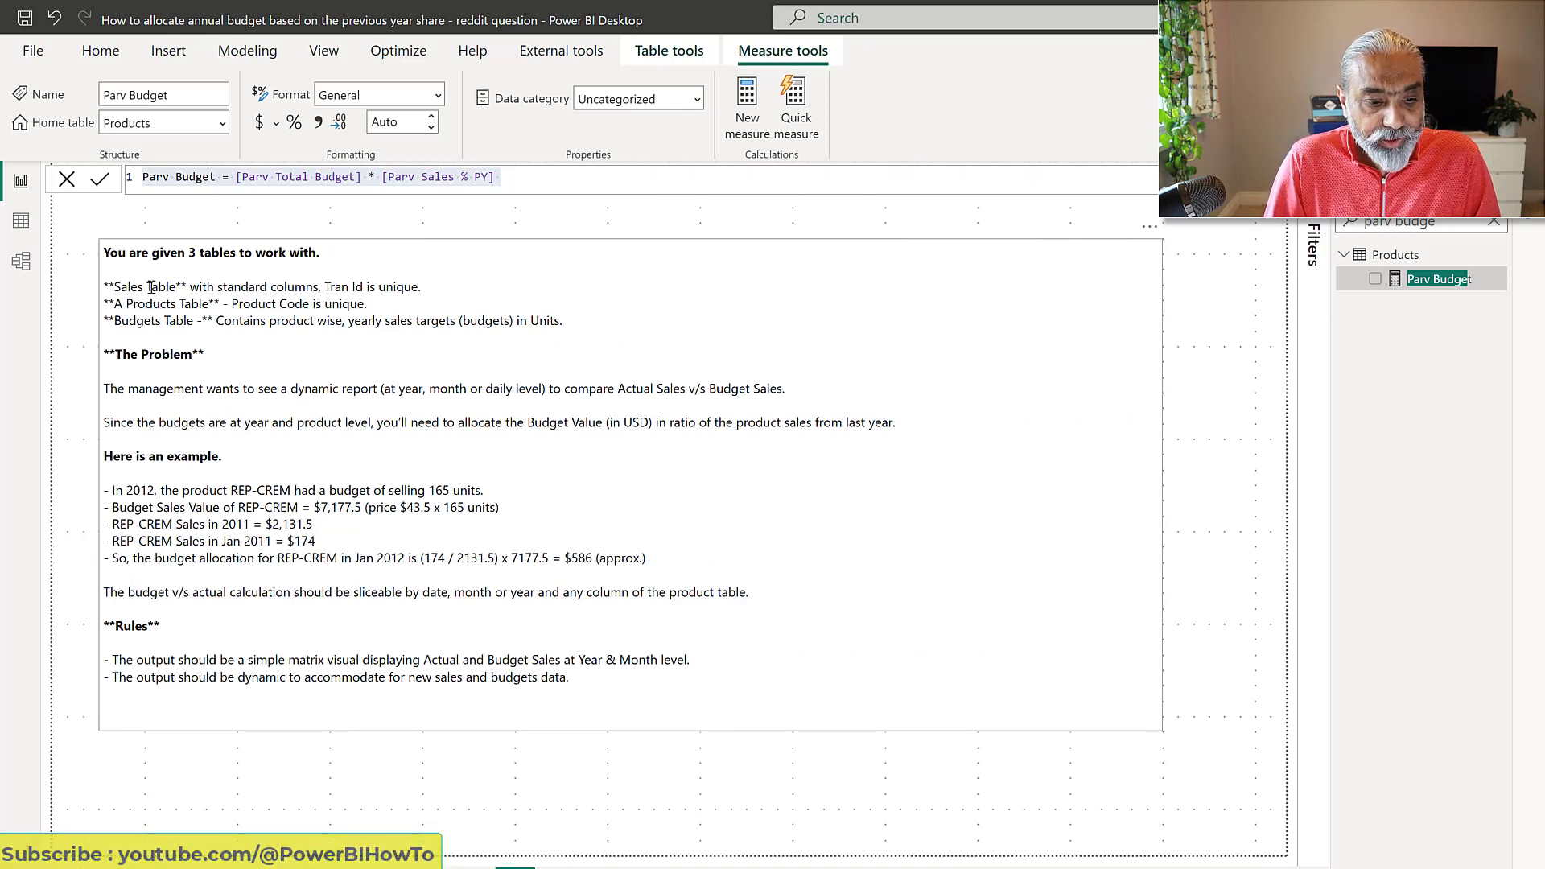
Read the problem statement's budget allocation requirement and the REP-CREM worked example on the report page.
key("ctrl+a")
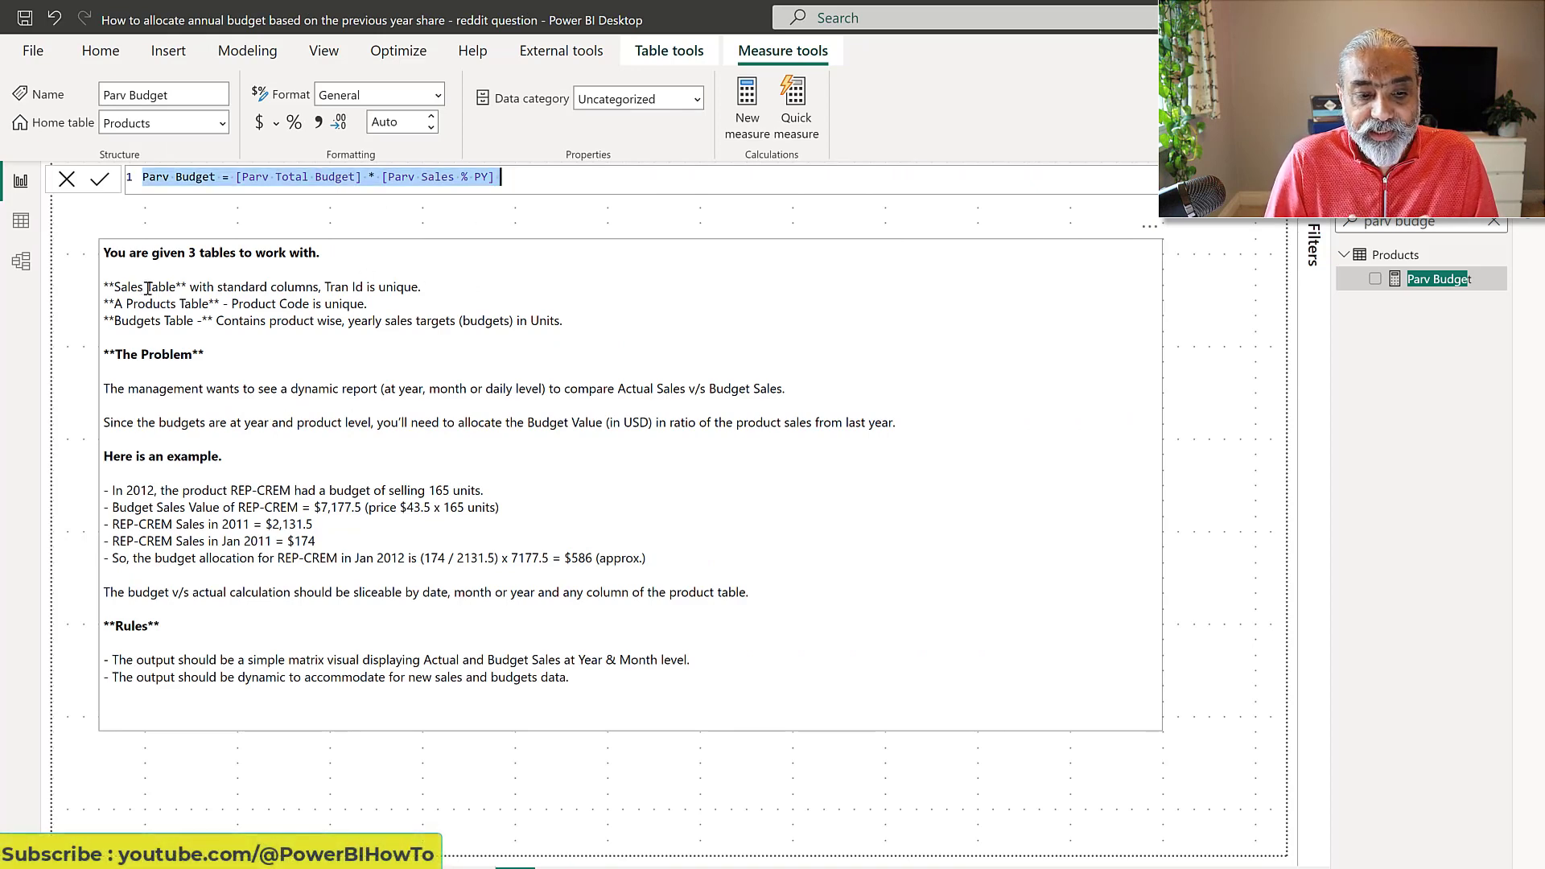
left_click(147, 287)
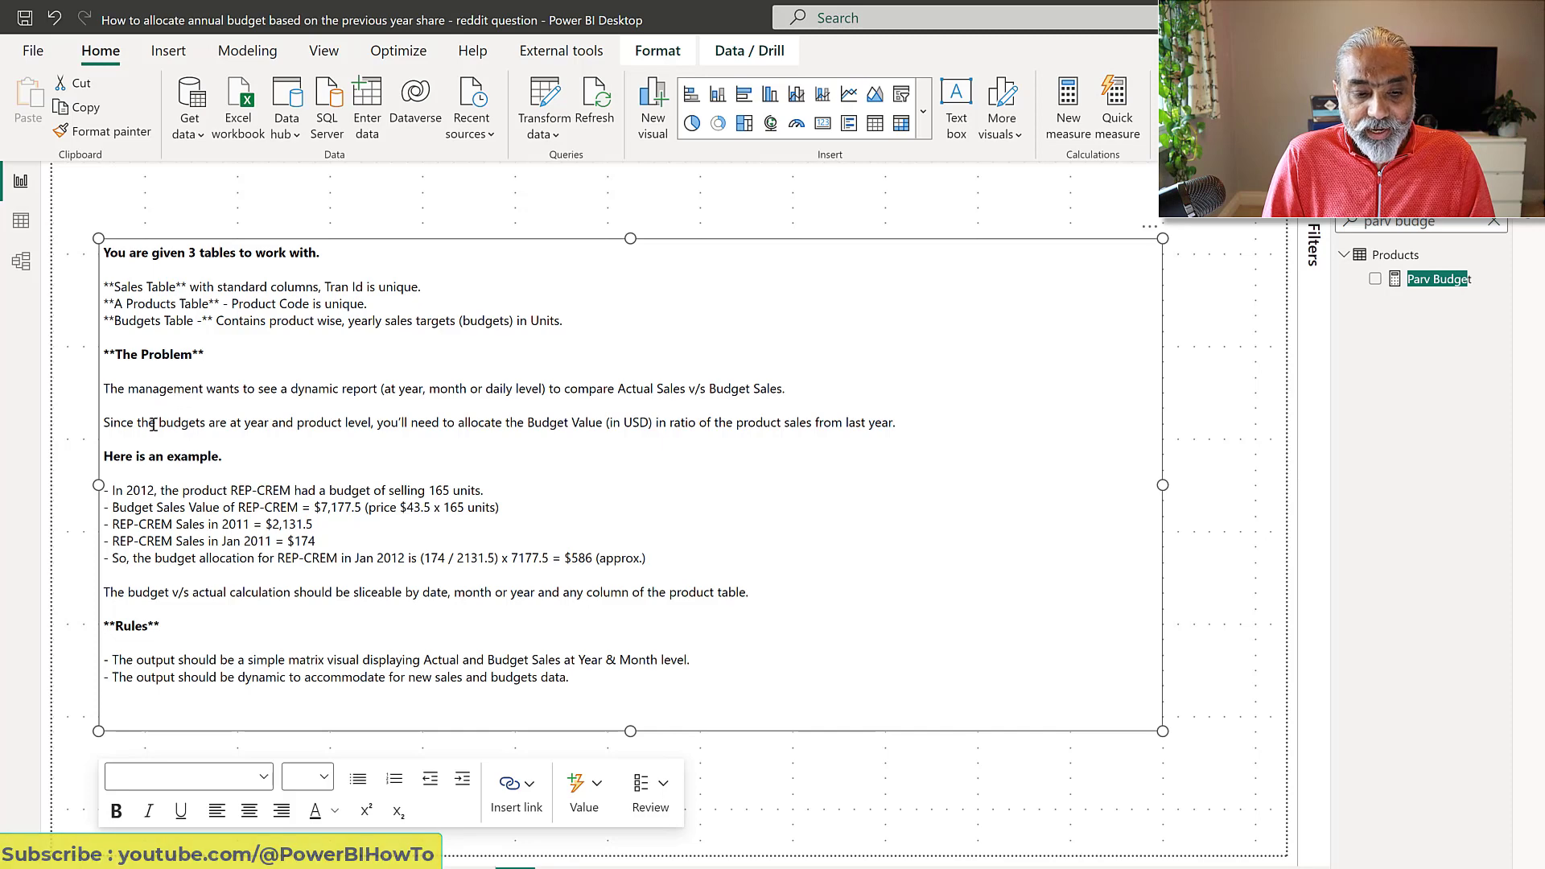
left_click_drag(149, 422, 389, 428)
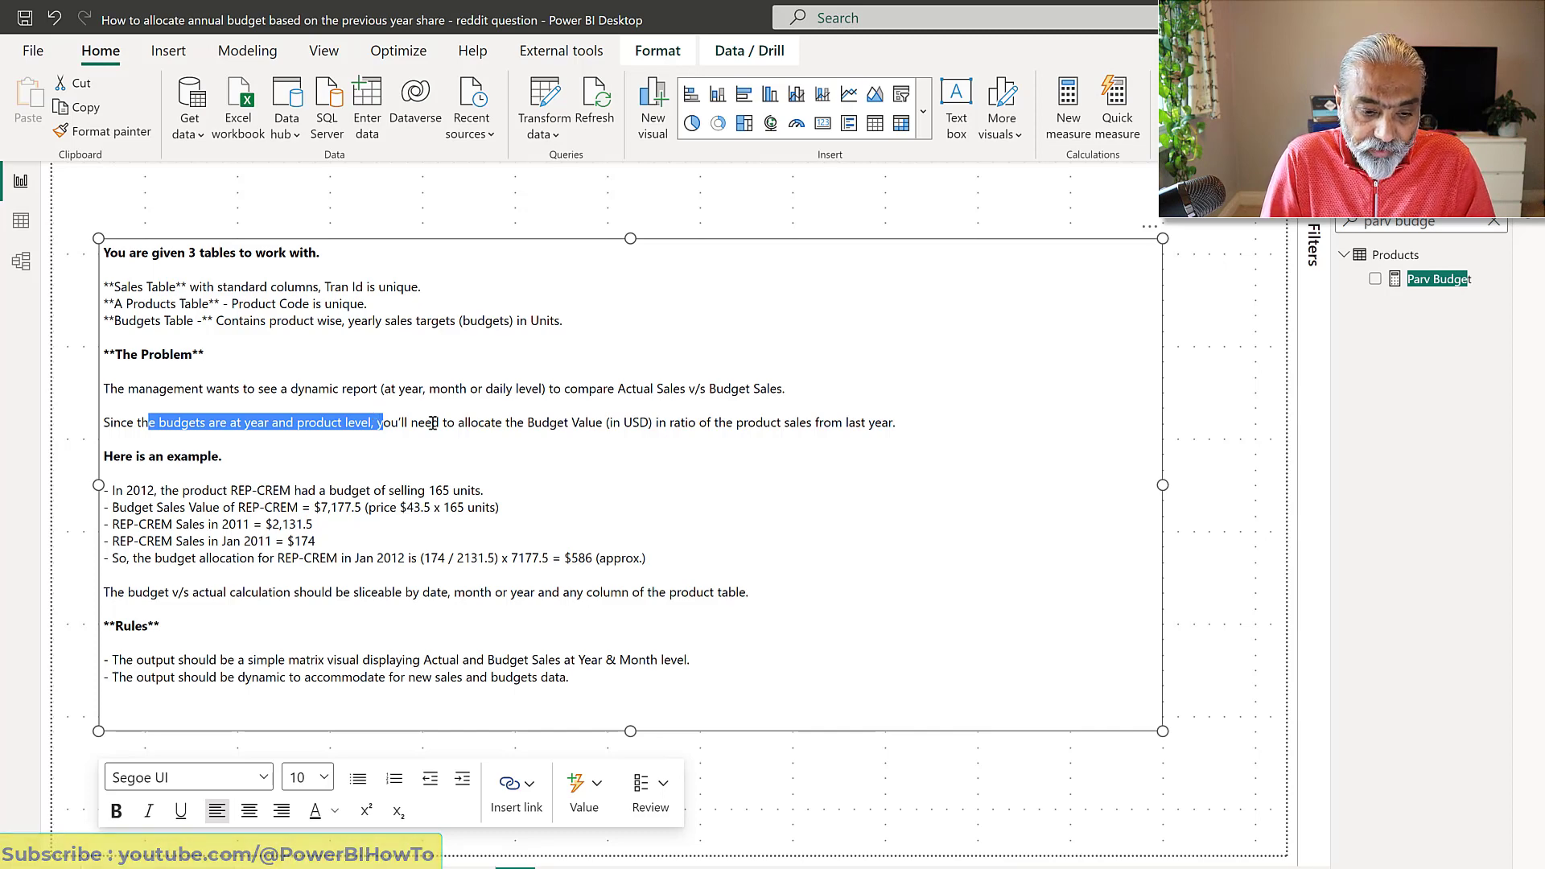
key("End")
left_click(551, 427, "shift")
key("shift+Right")
key("shift+Right")
key("shift+Right")
key("shift+Right")
key("shift+Right")
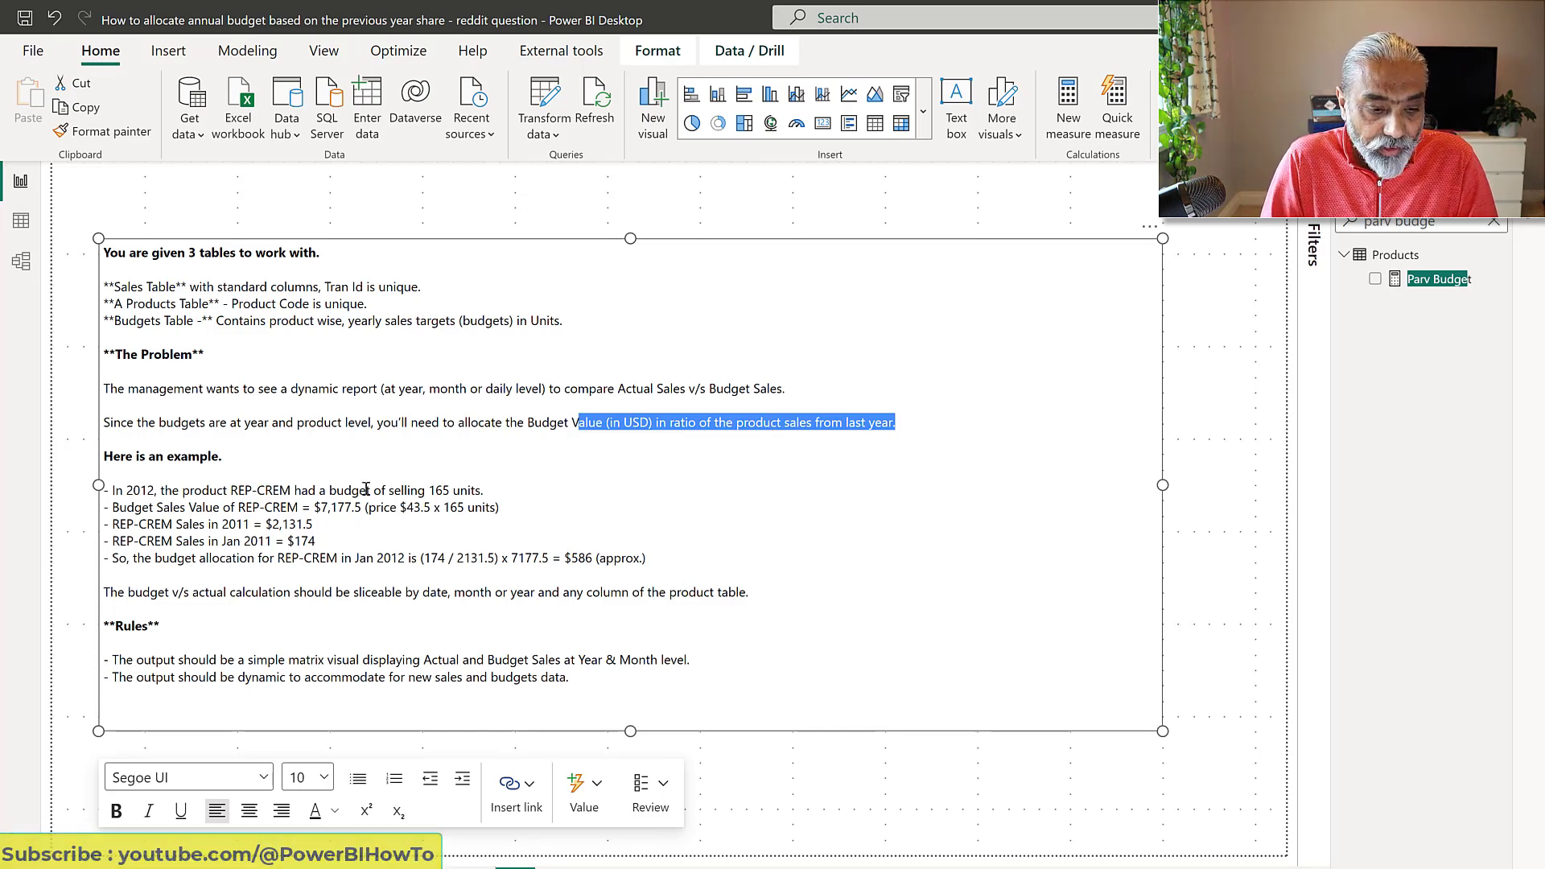
left_click_drag(195, 490, 389, 527)
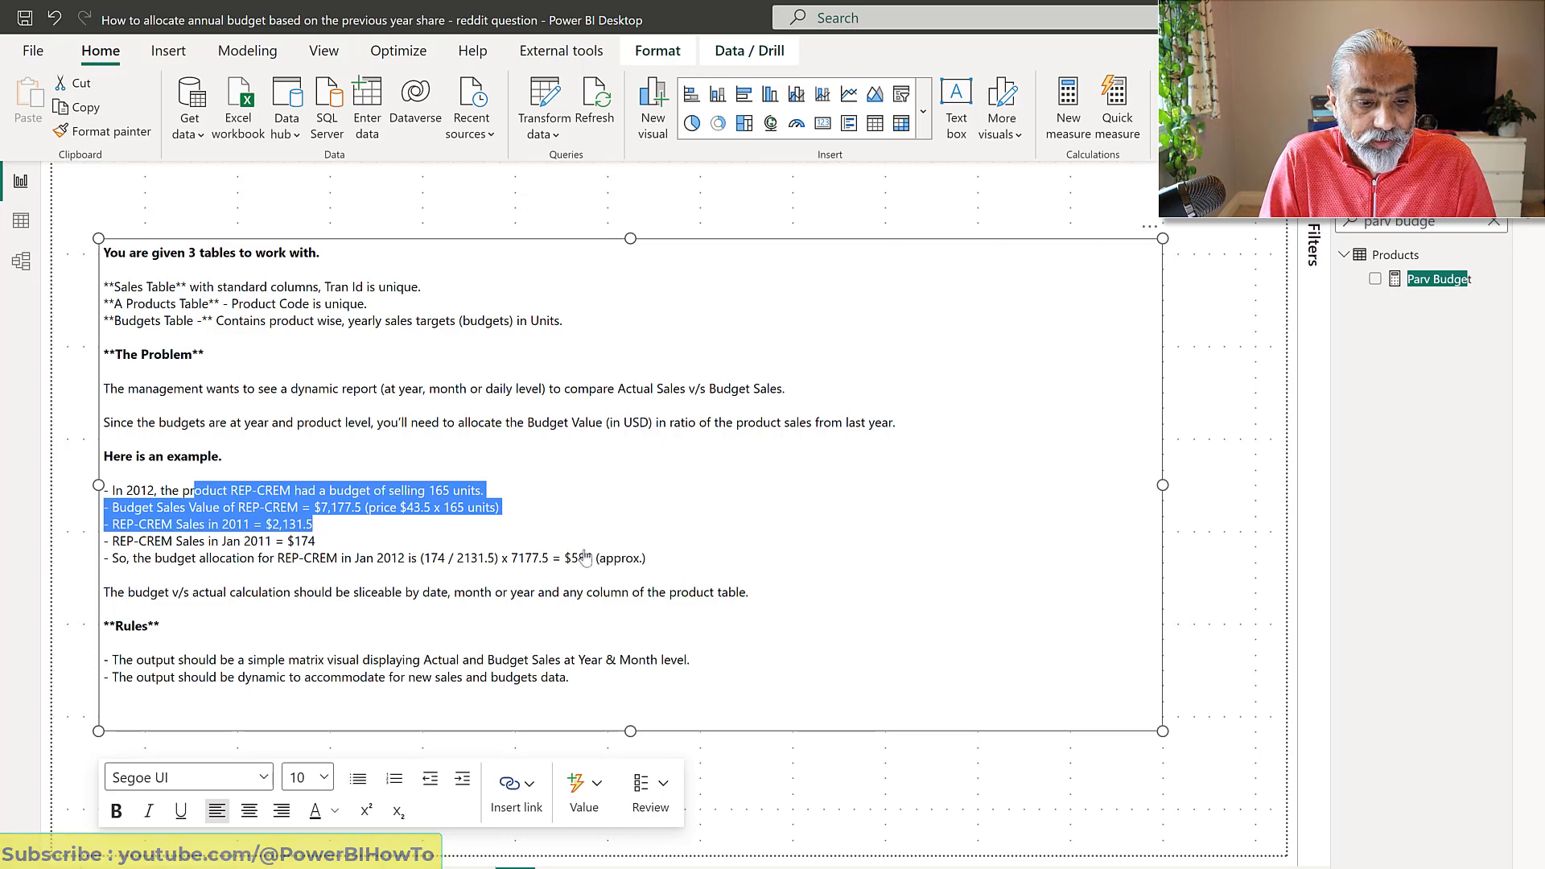
Examine the relationships between the model's tables and the rows of the Budgets table.
left_click(20, 268)
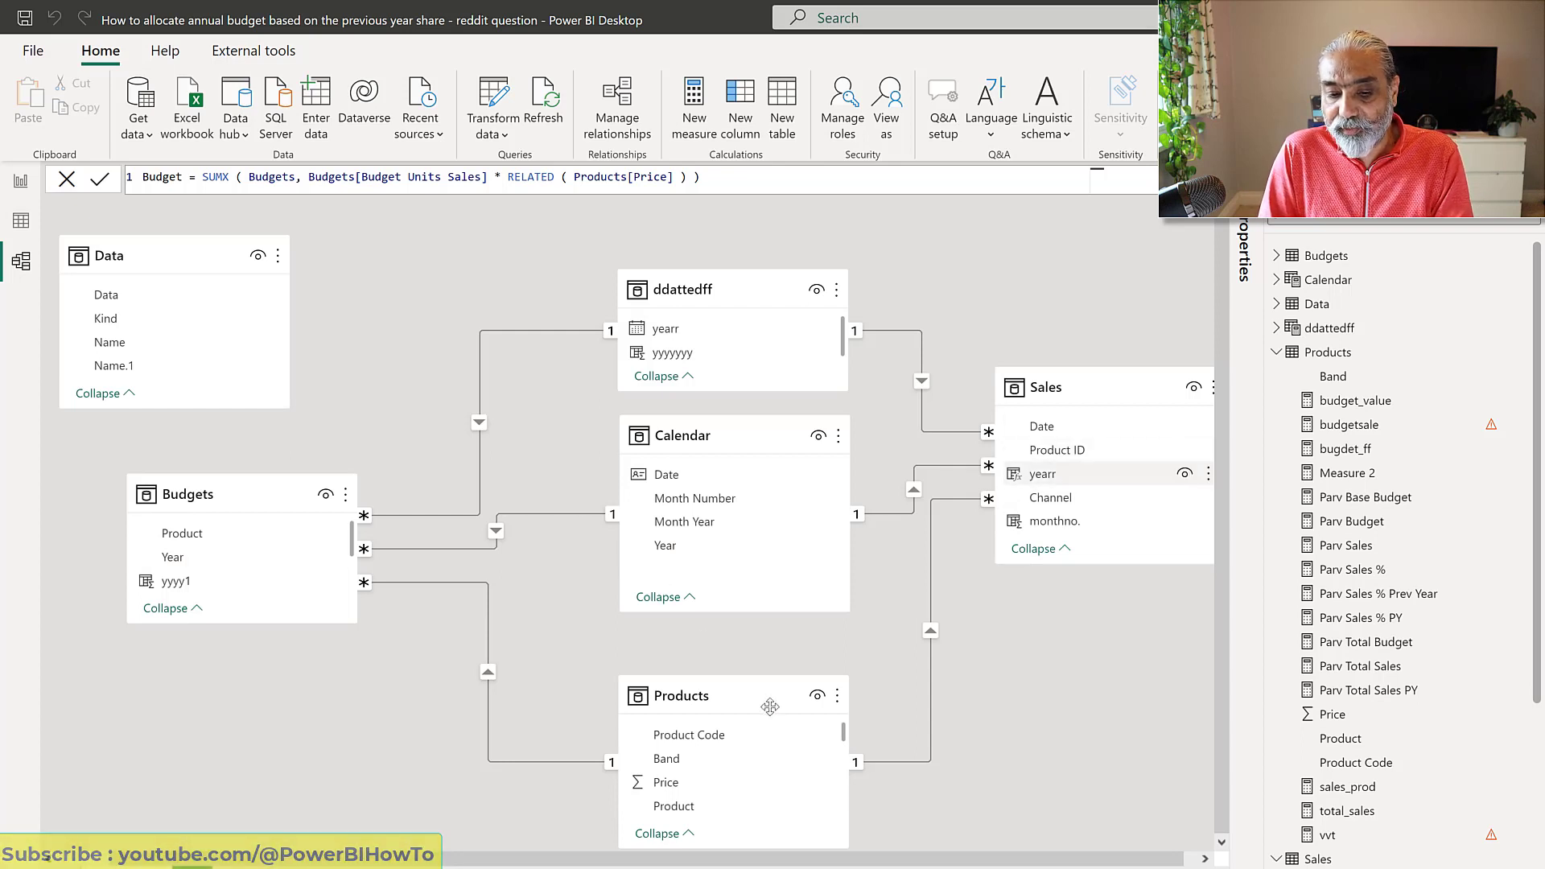
mouse_move(770, 707)
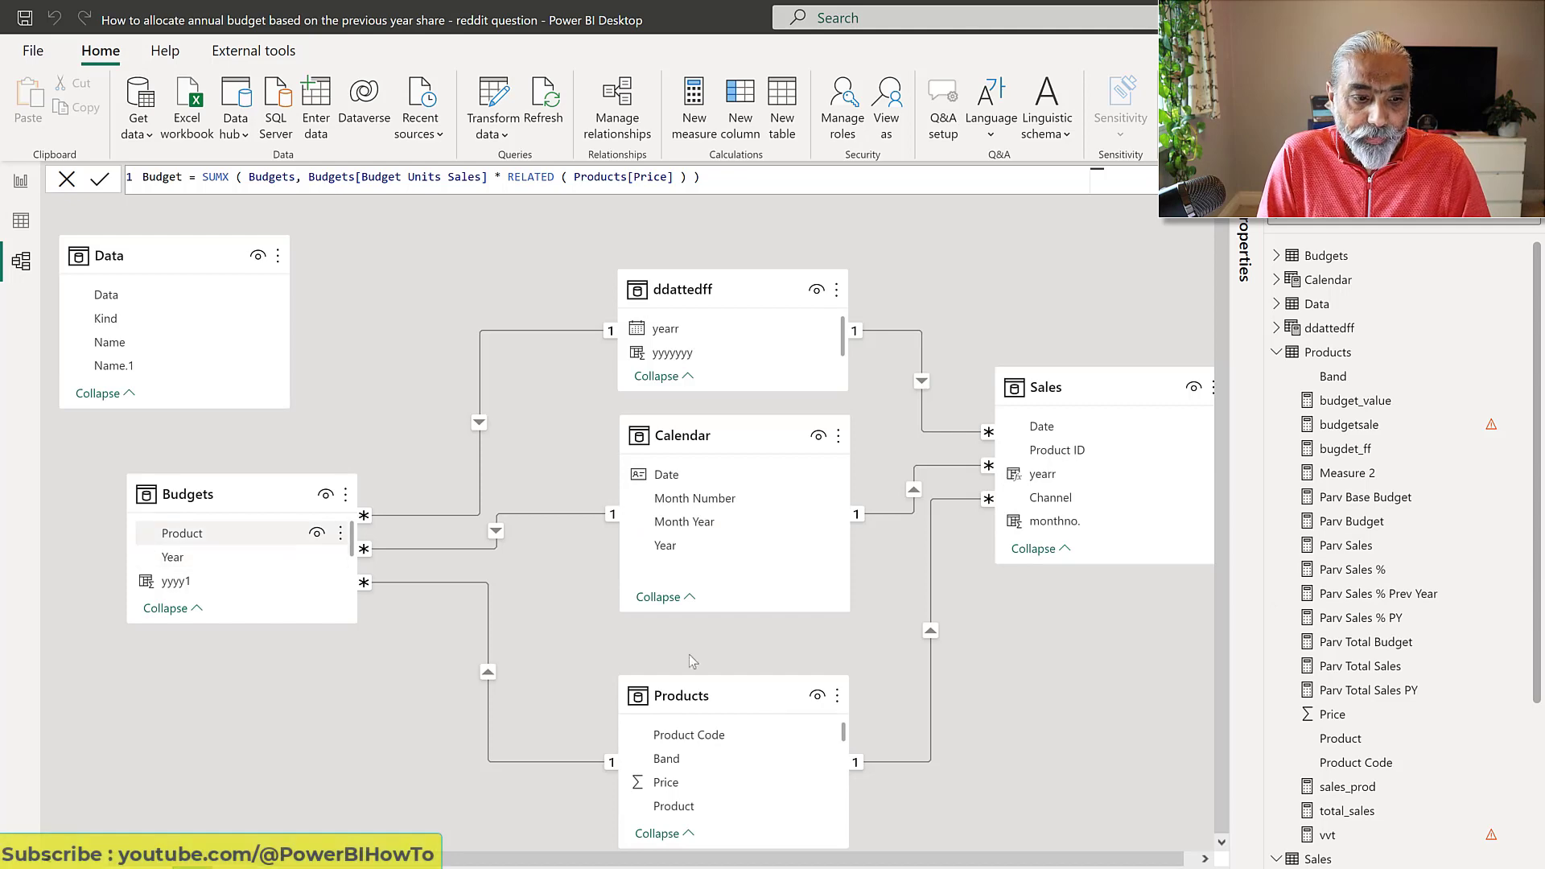
left_click(29, 229)
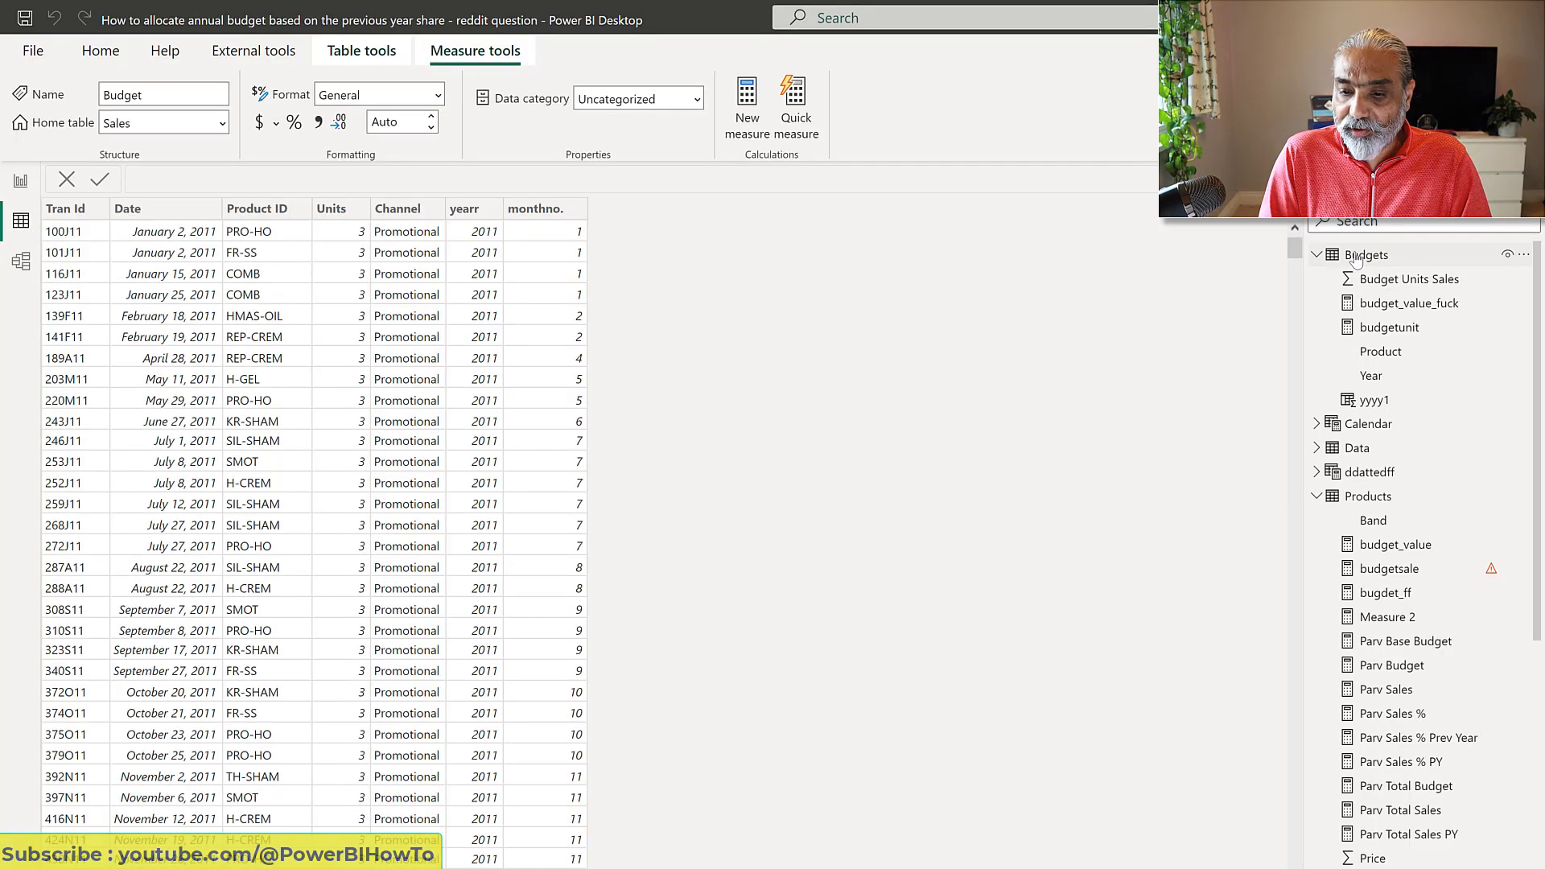
left_click(1357, 256)
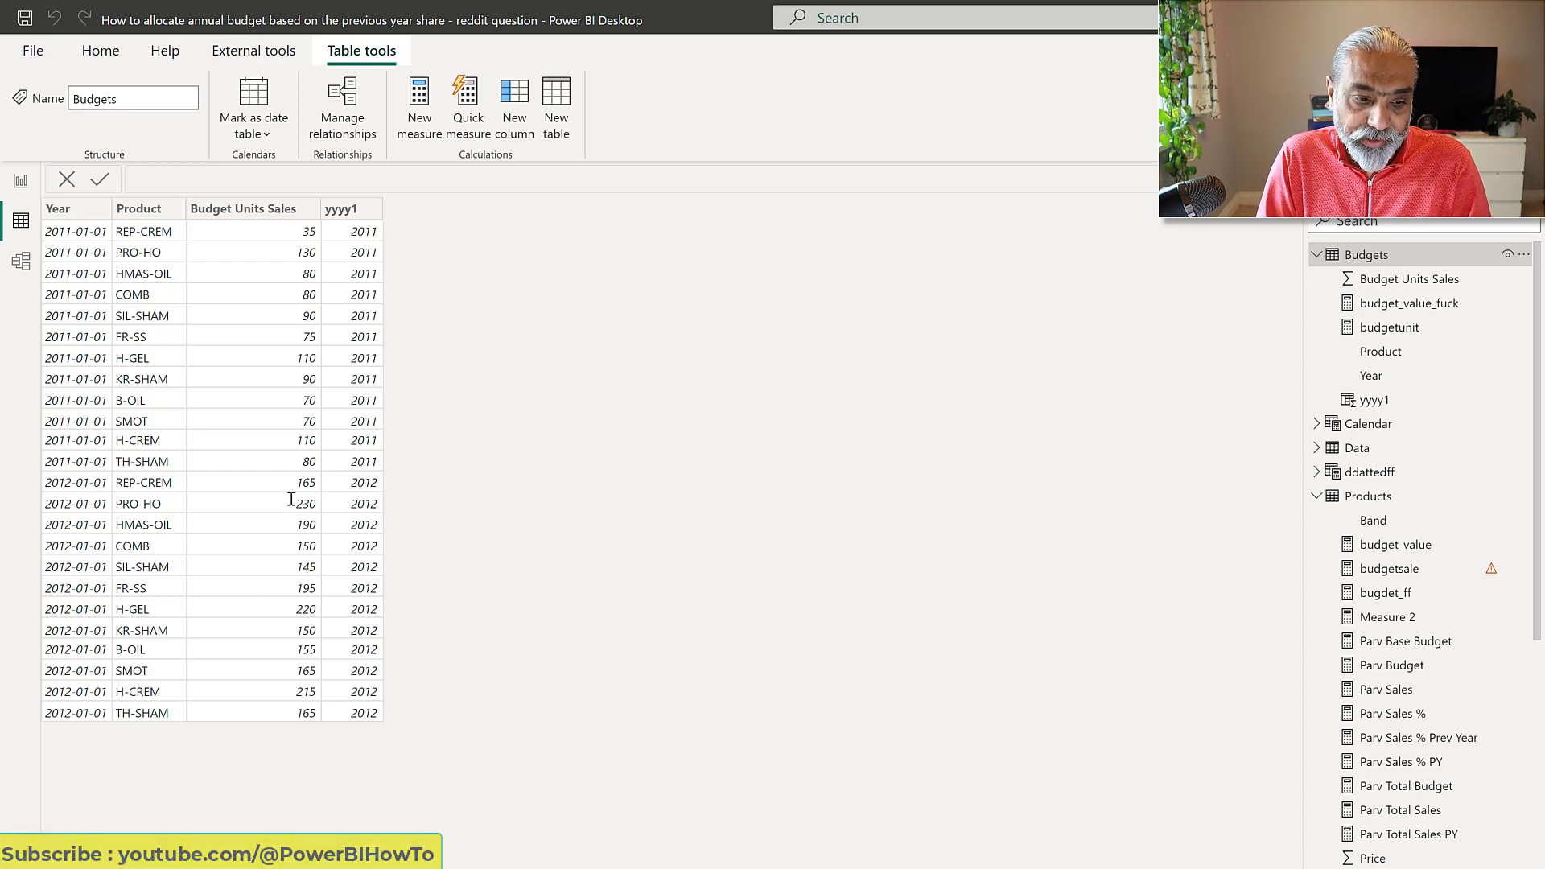
Return to the report page with the monthly sales and budget table and move that table slightly higher.
left_click(21, 182)
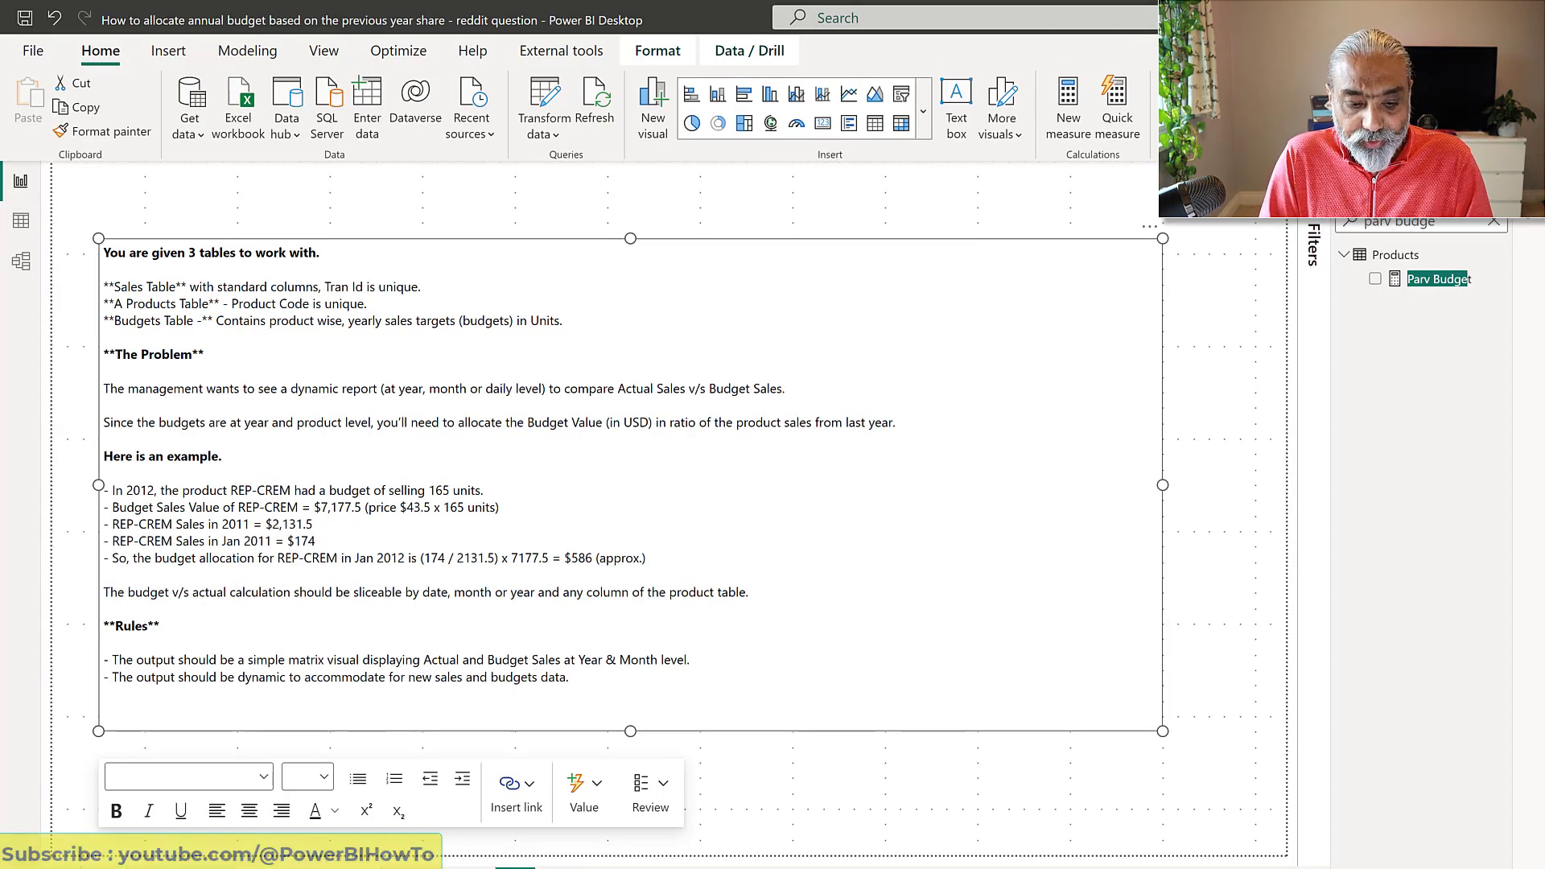
key("Delete")
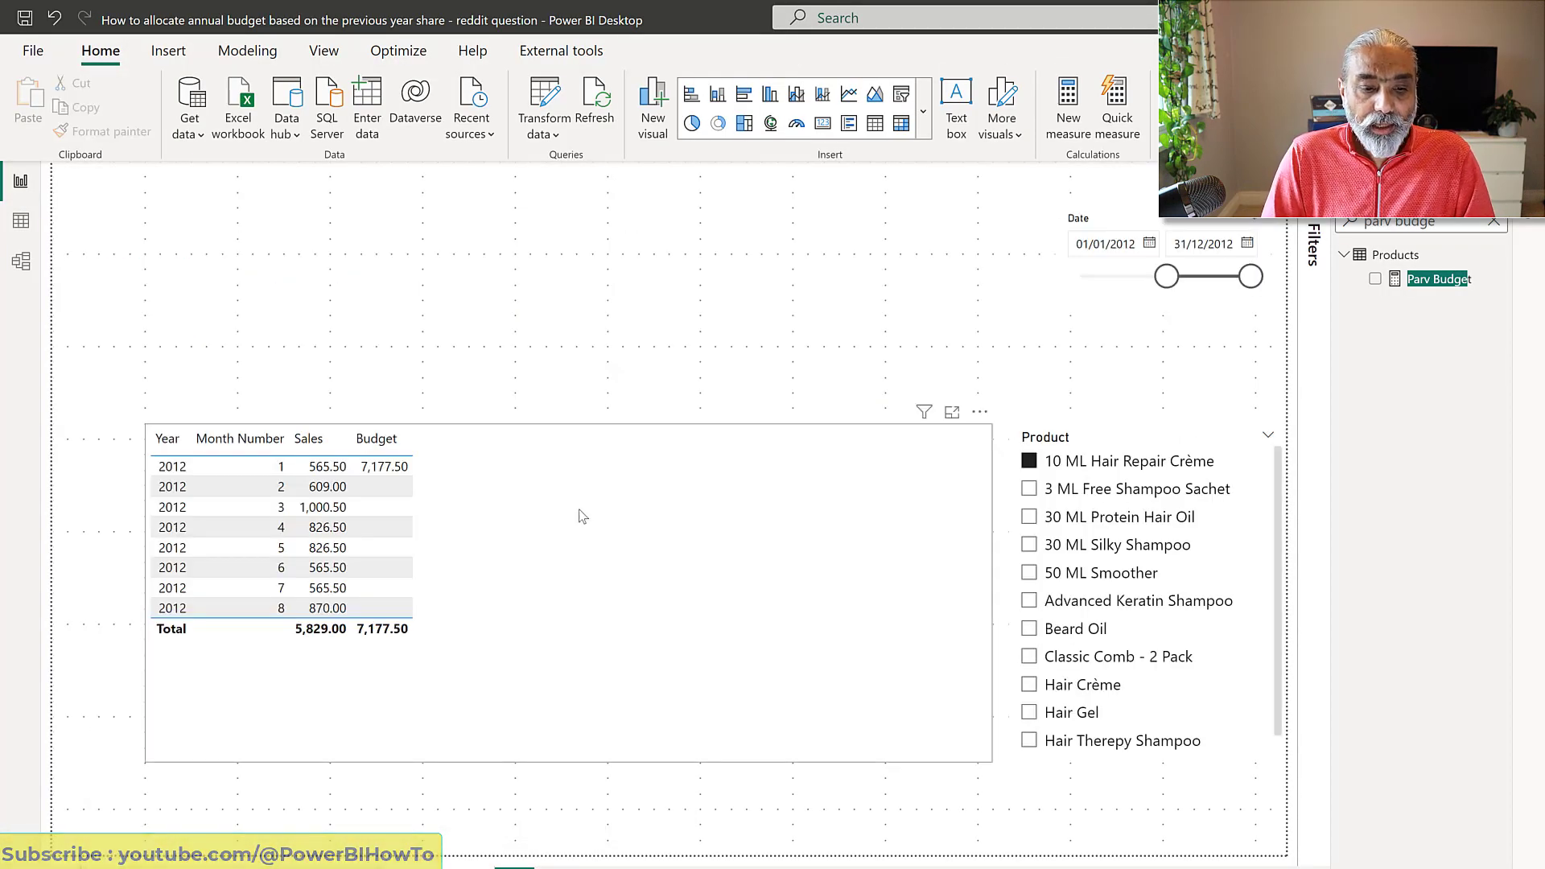
left_click_drag(595, 436, 611, 359)
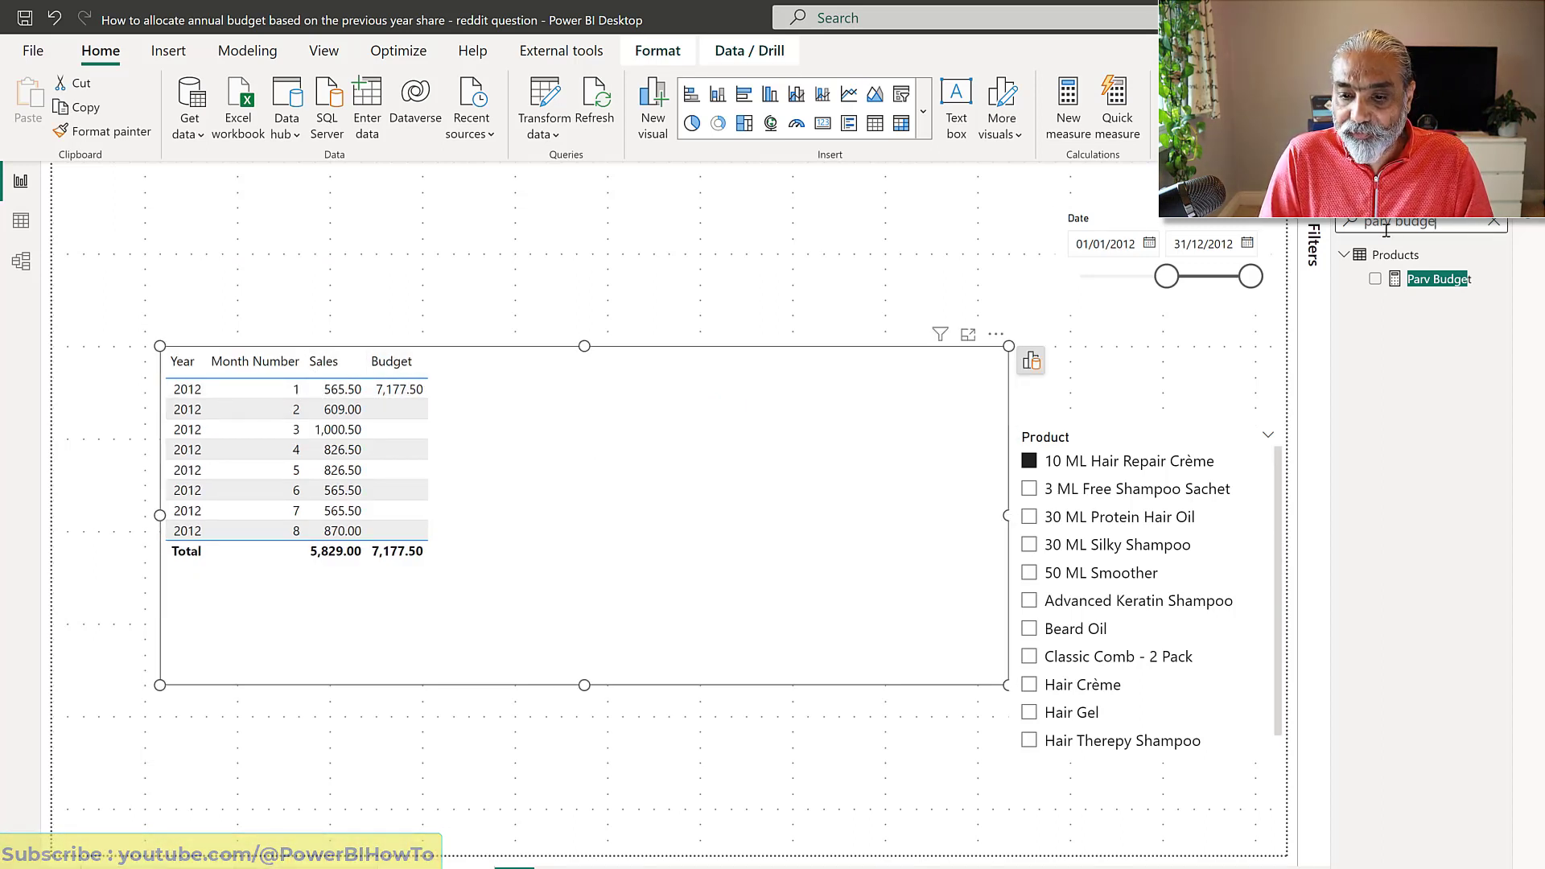
Search the fields for sales and examine the Sales measure's formula, especially its units and related product price terms.
type("sales")
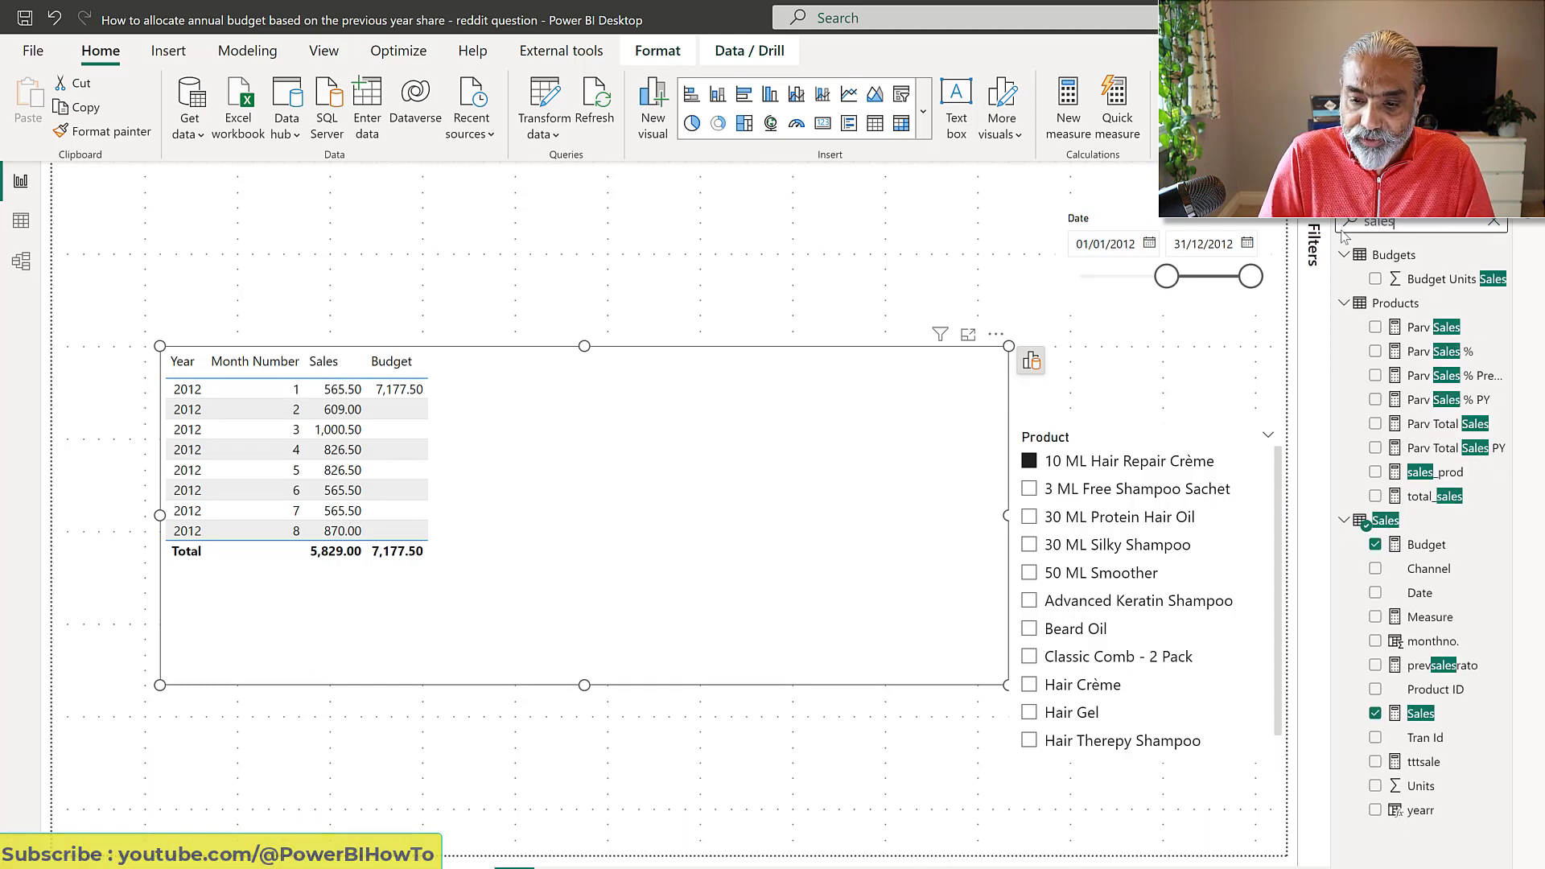
left_click(1423, 717)
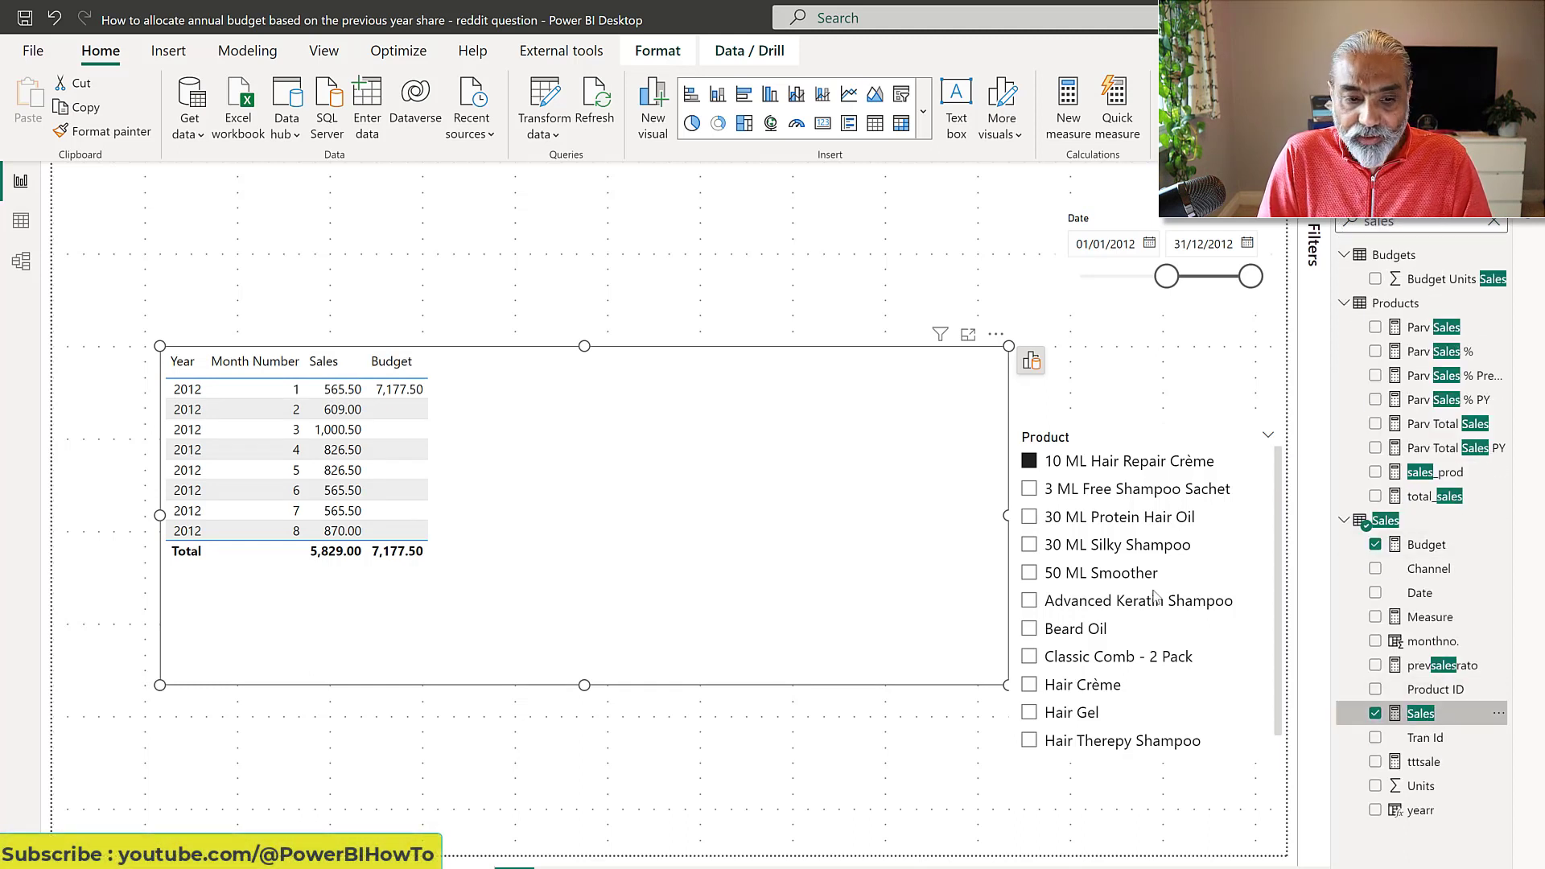
scroll(280, 183, "up", 2)
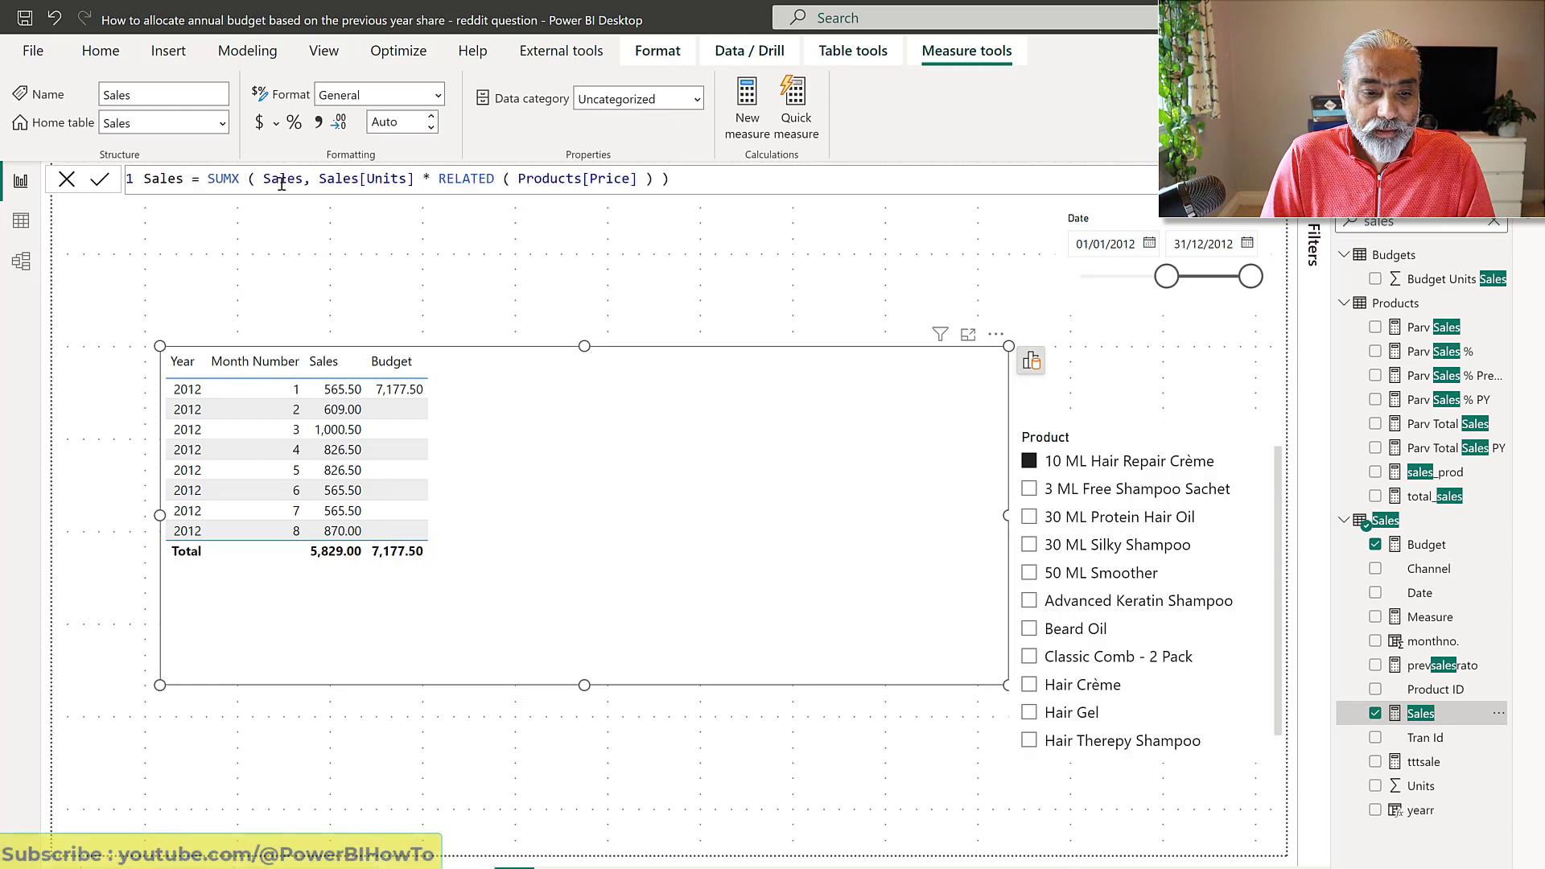
left_click(352, 179)
left_click_drag(442, 178, 447, 178)
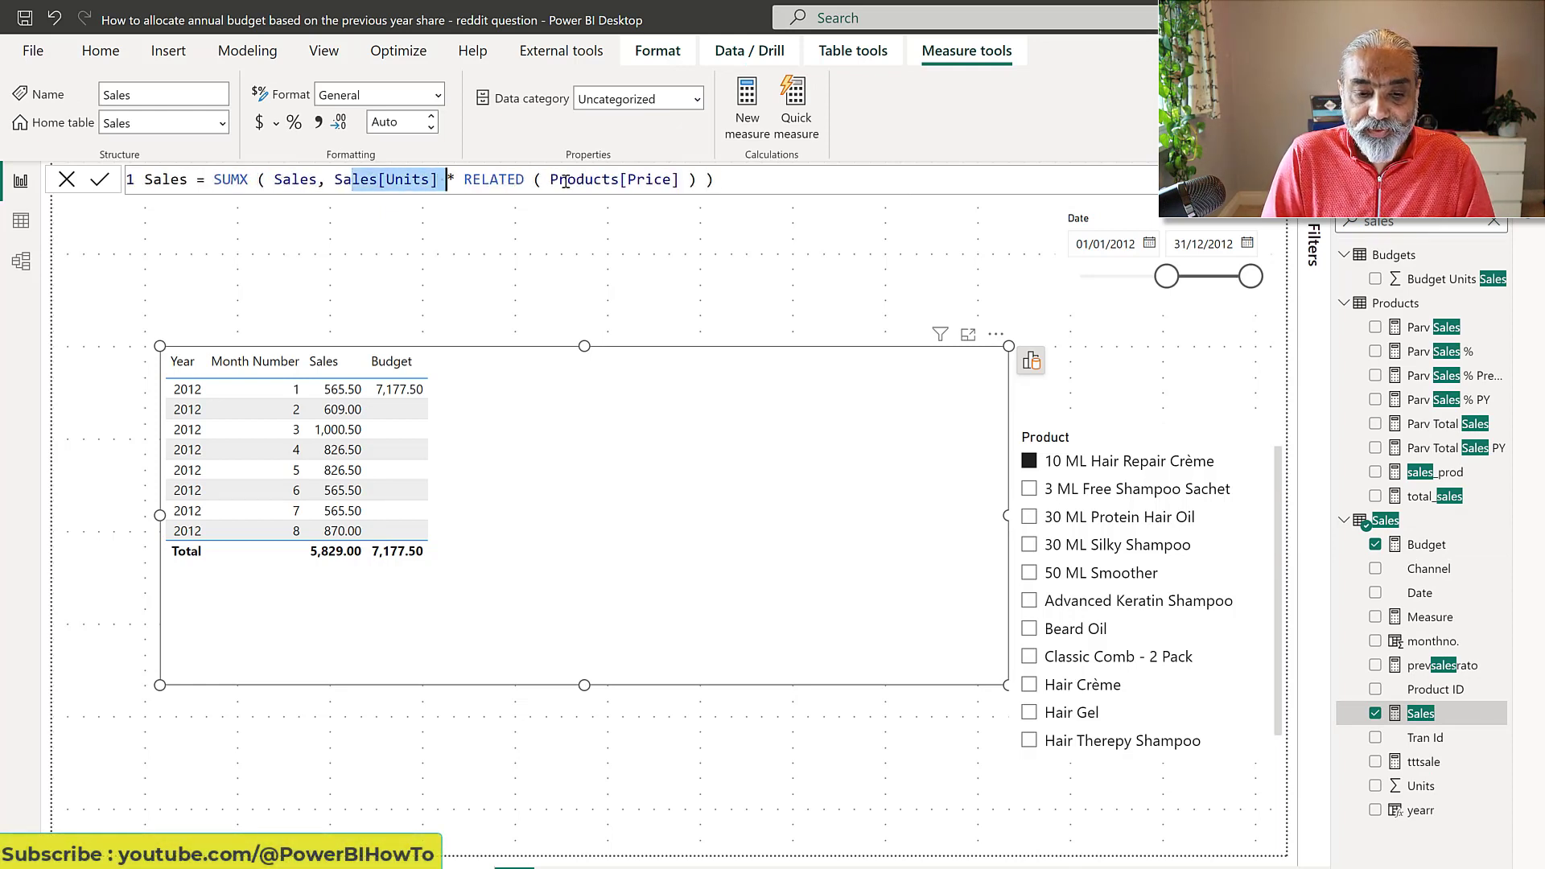
left_click_drag(568, 179, 659, 183)
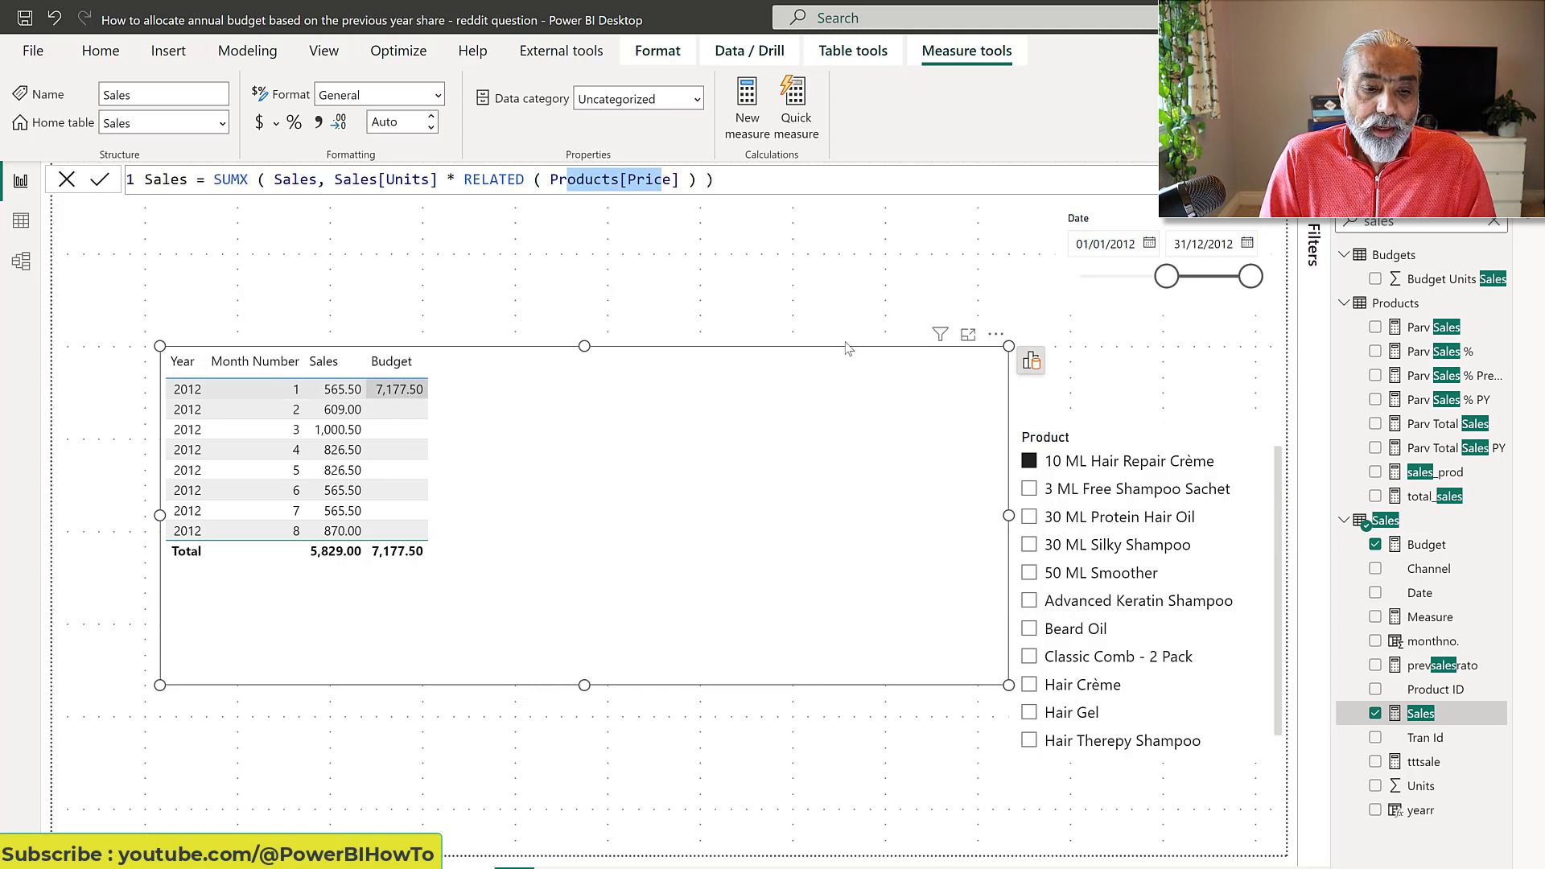
left_click(391, 361)
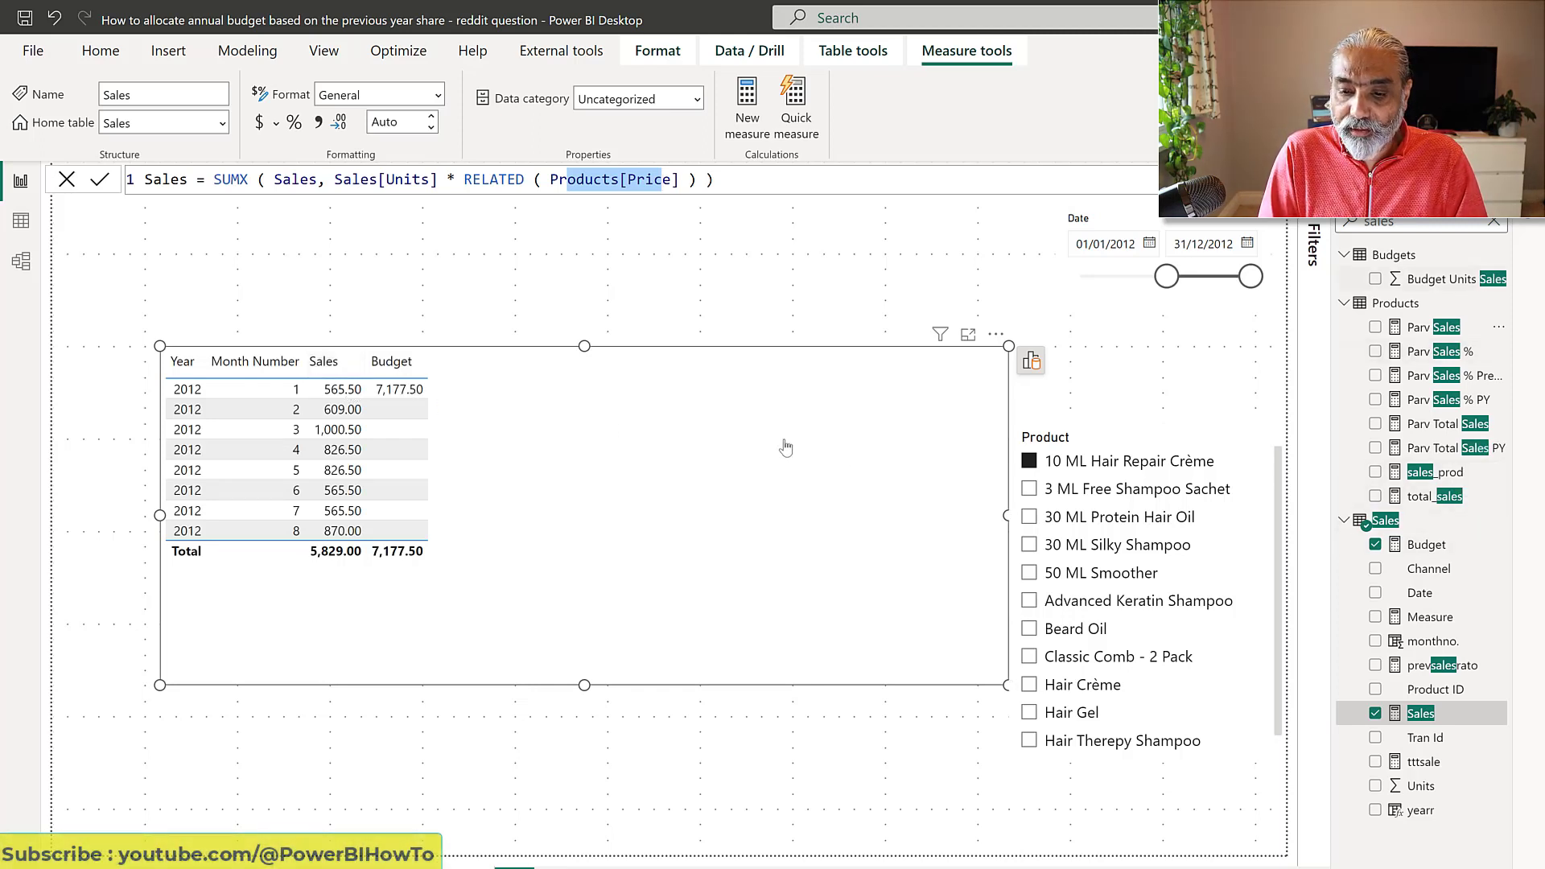
Create a new measure in the Sales table named Sales Total.
left_click(1499, 520)
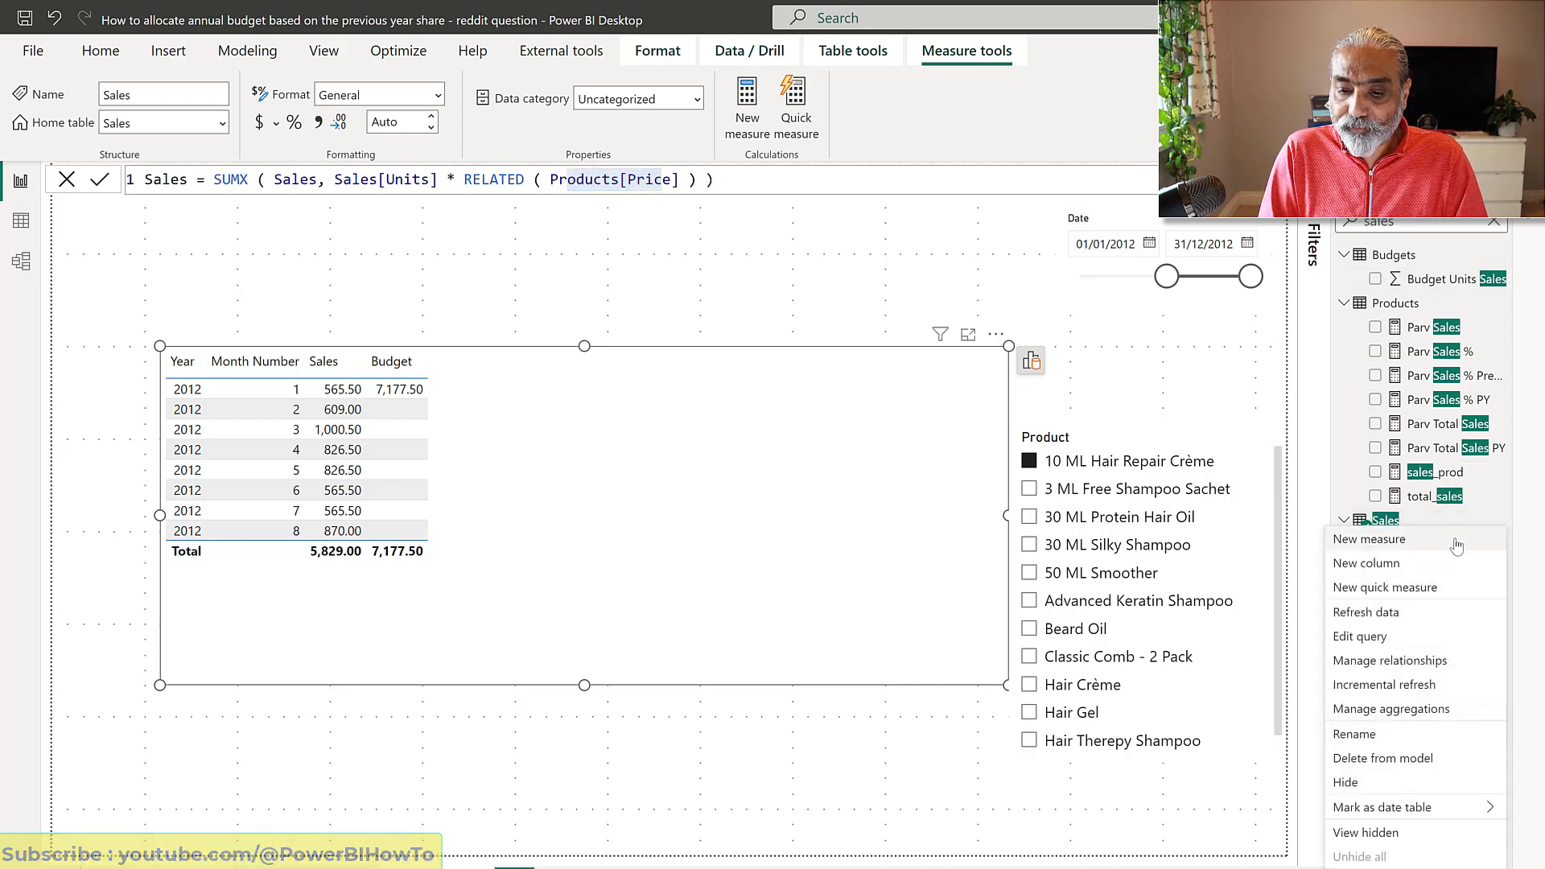
key("Escape")
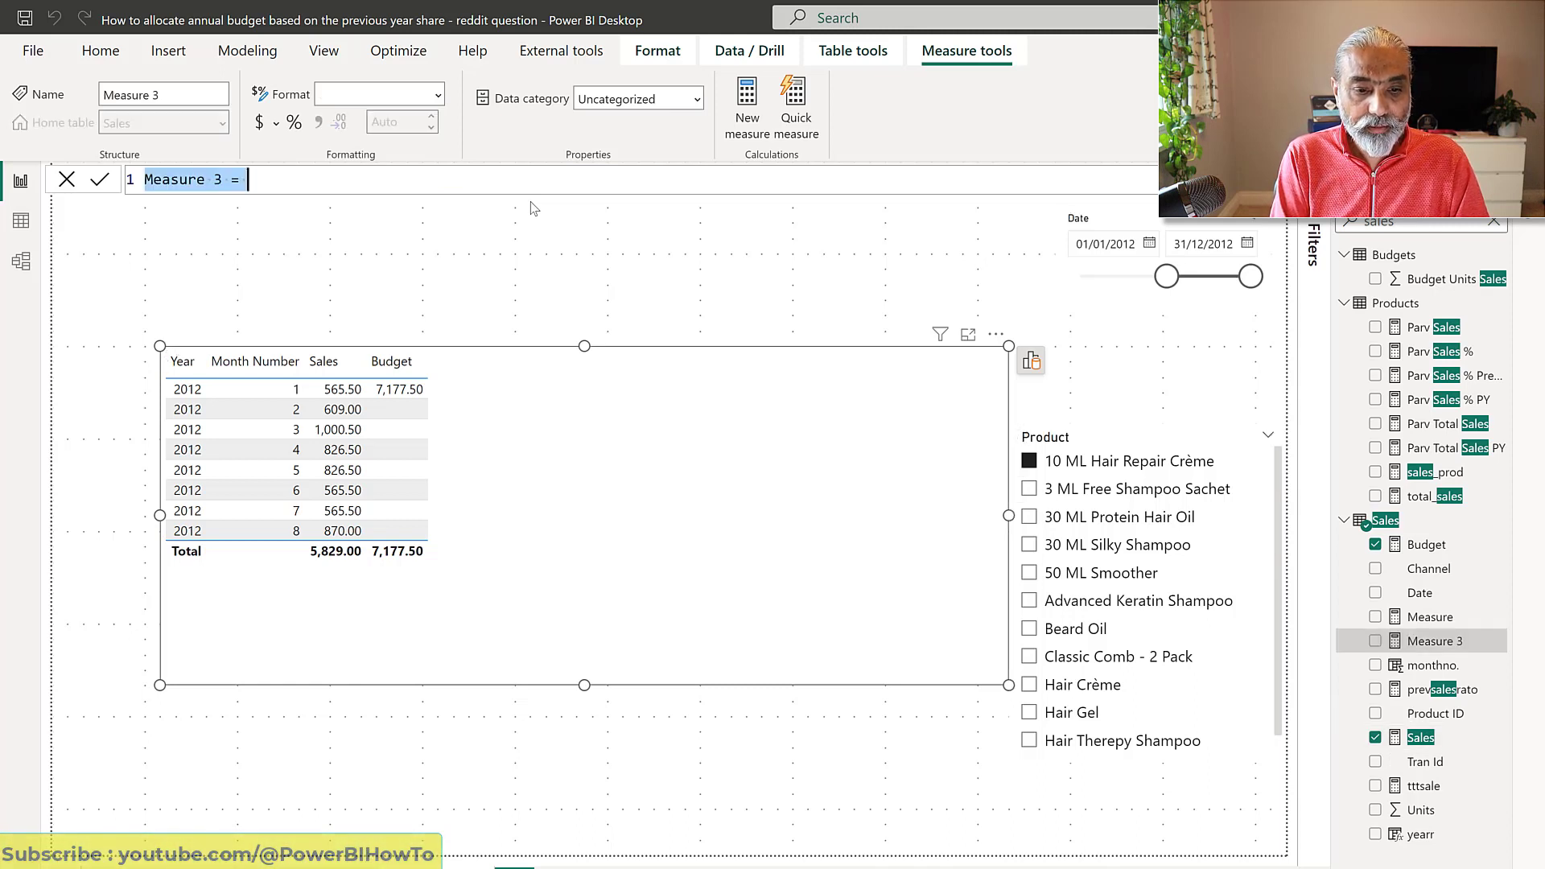
type("Sales")
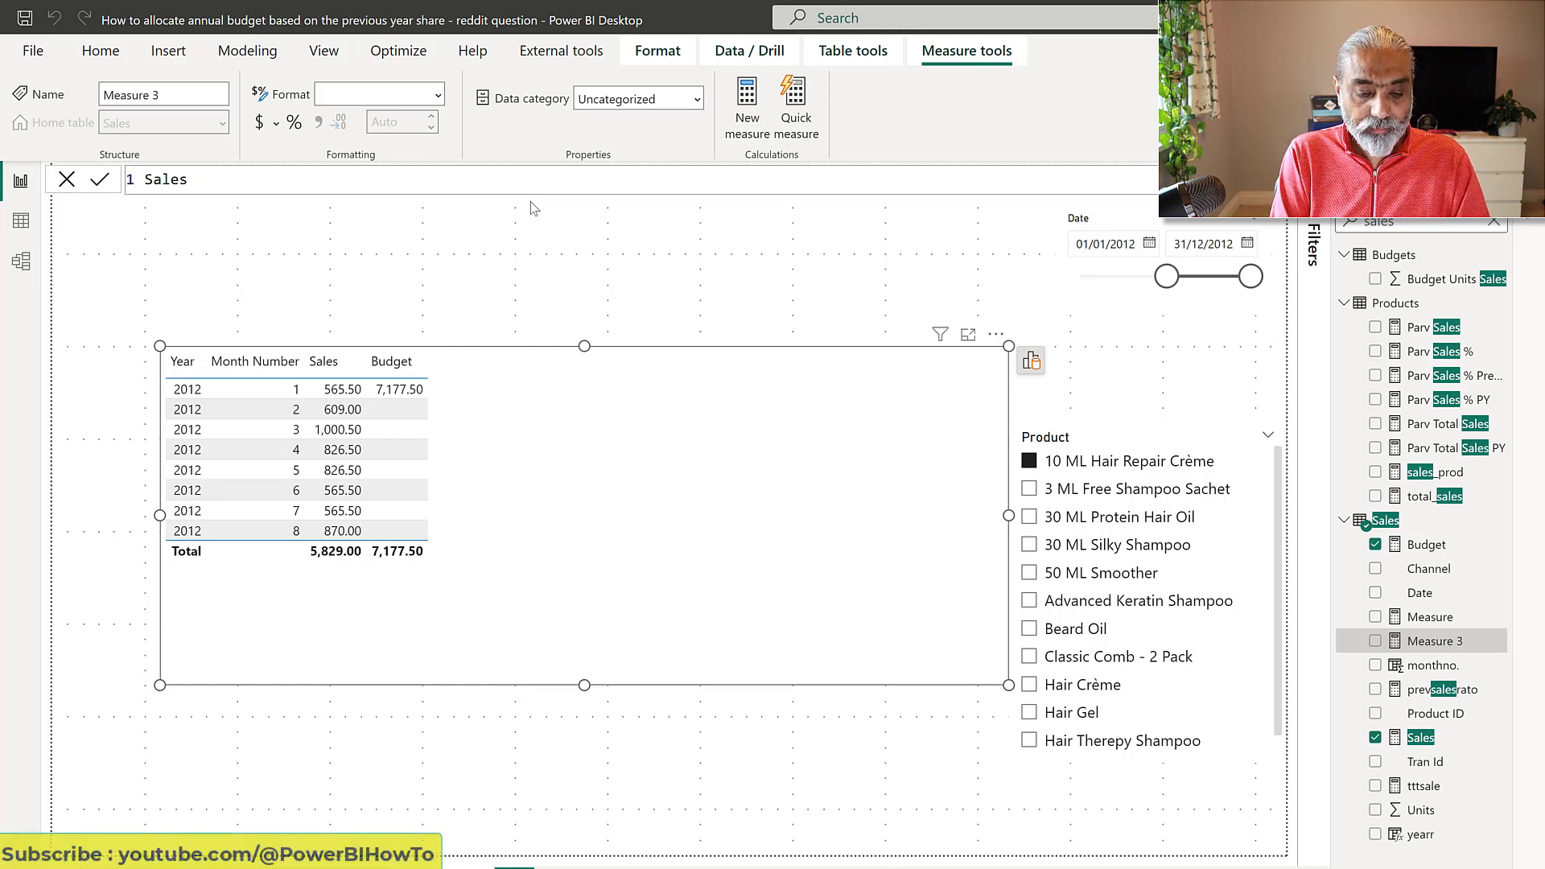
type("T")
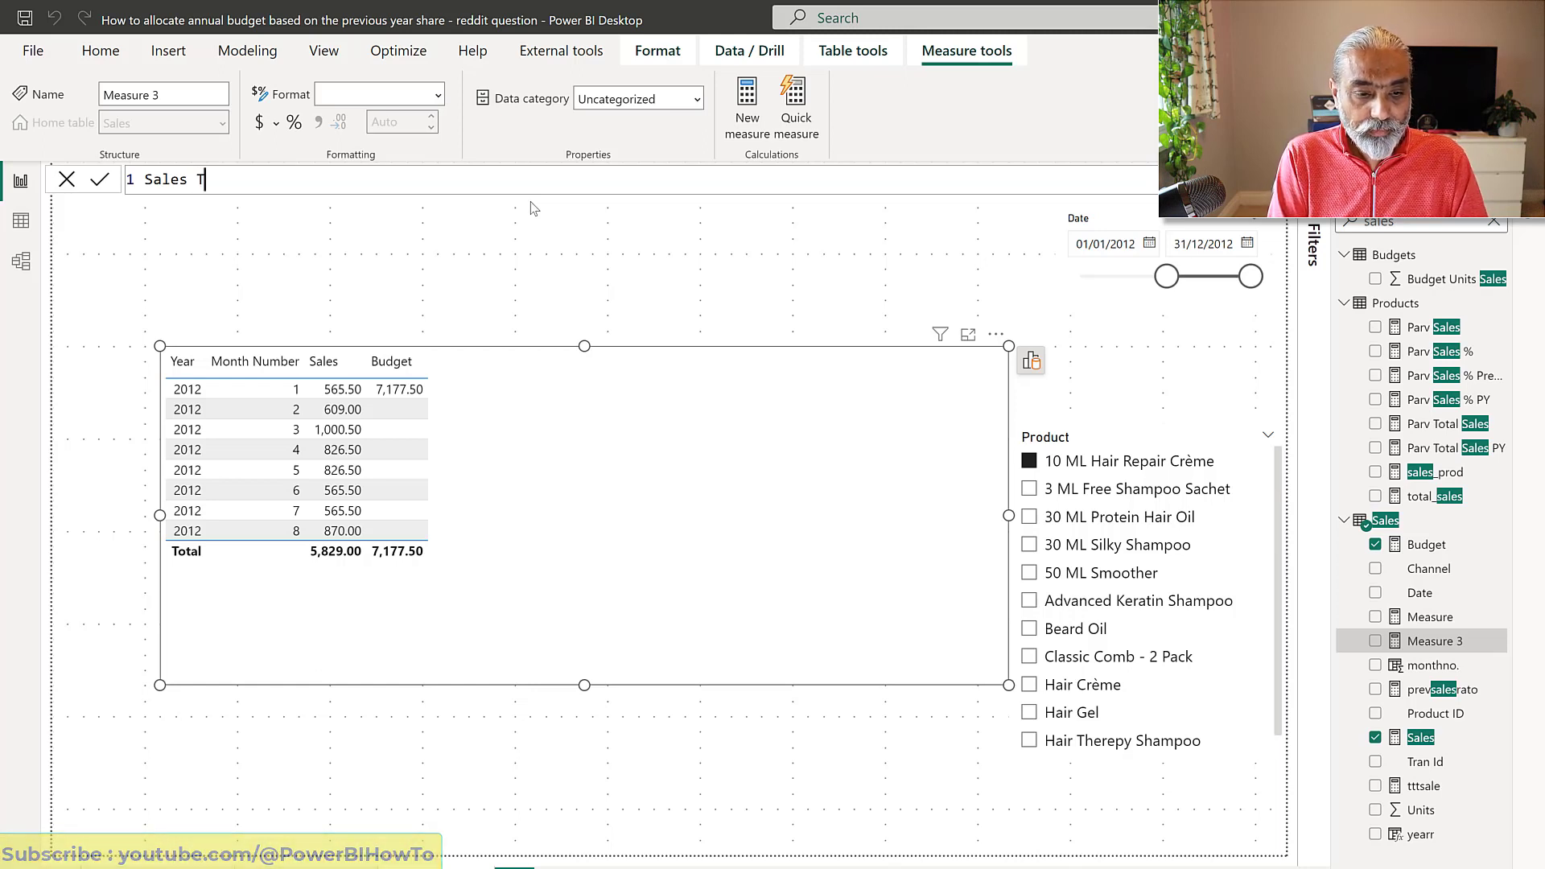
type("otal =")
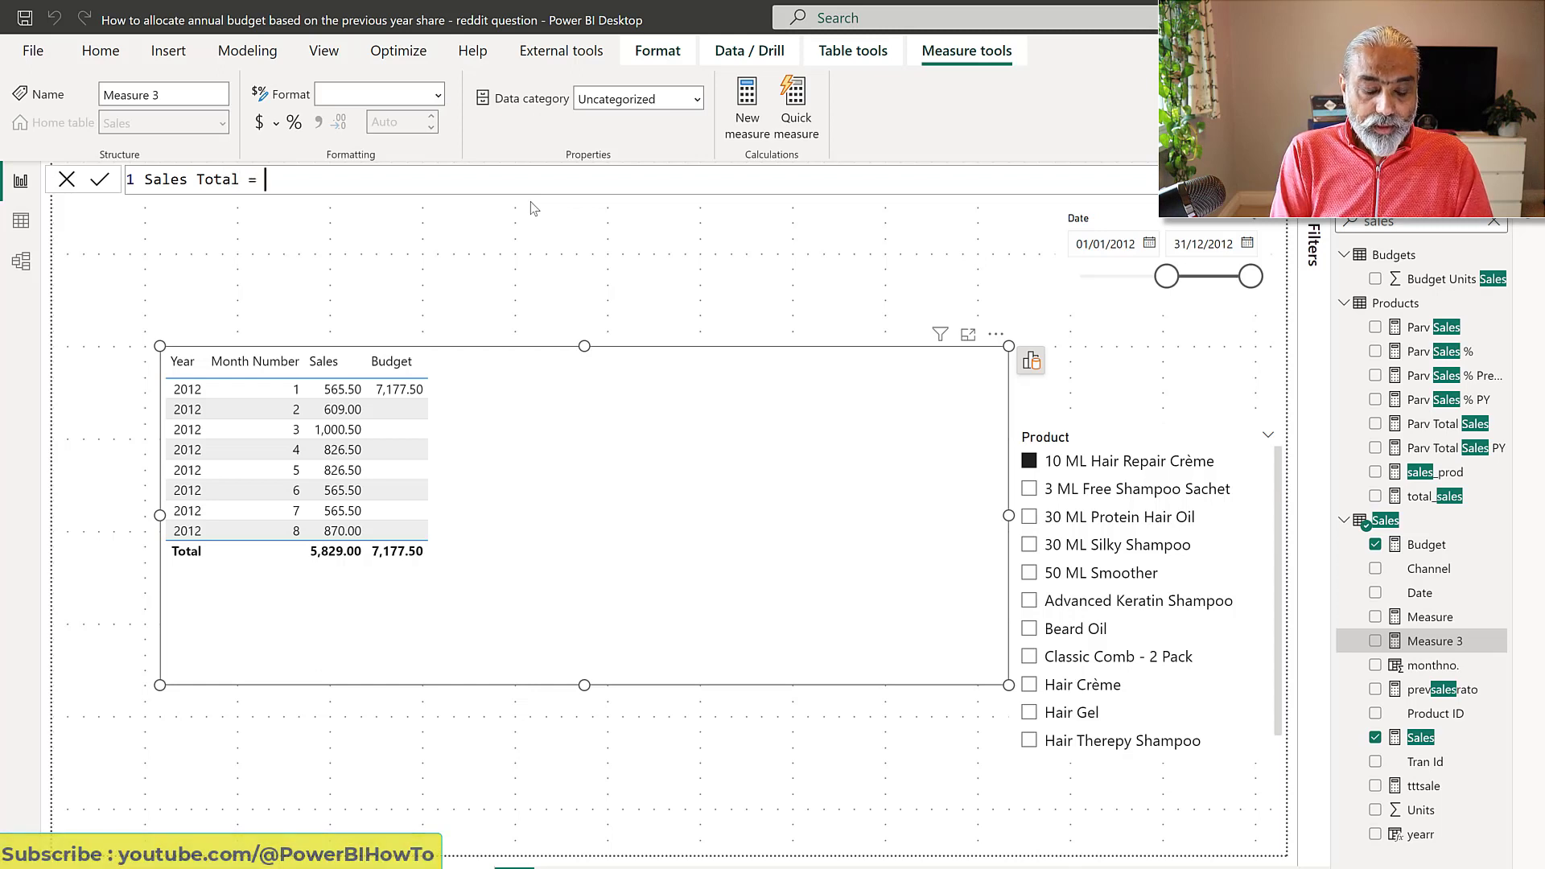
Begin the Sales Total formula with CALCULATE of [Sales] and an ALL filter on the 'Calendar' table.
type(" CALCULATE (")
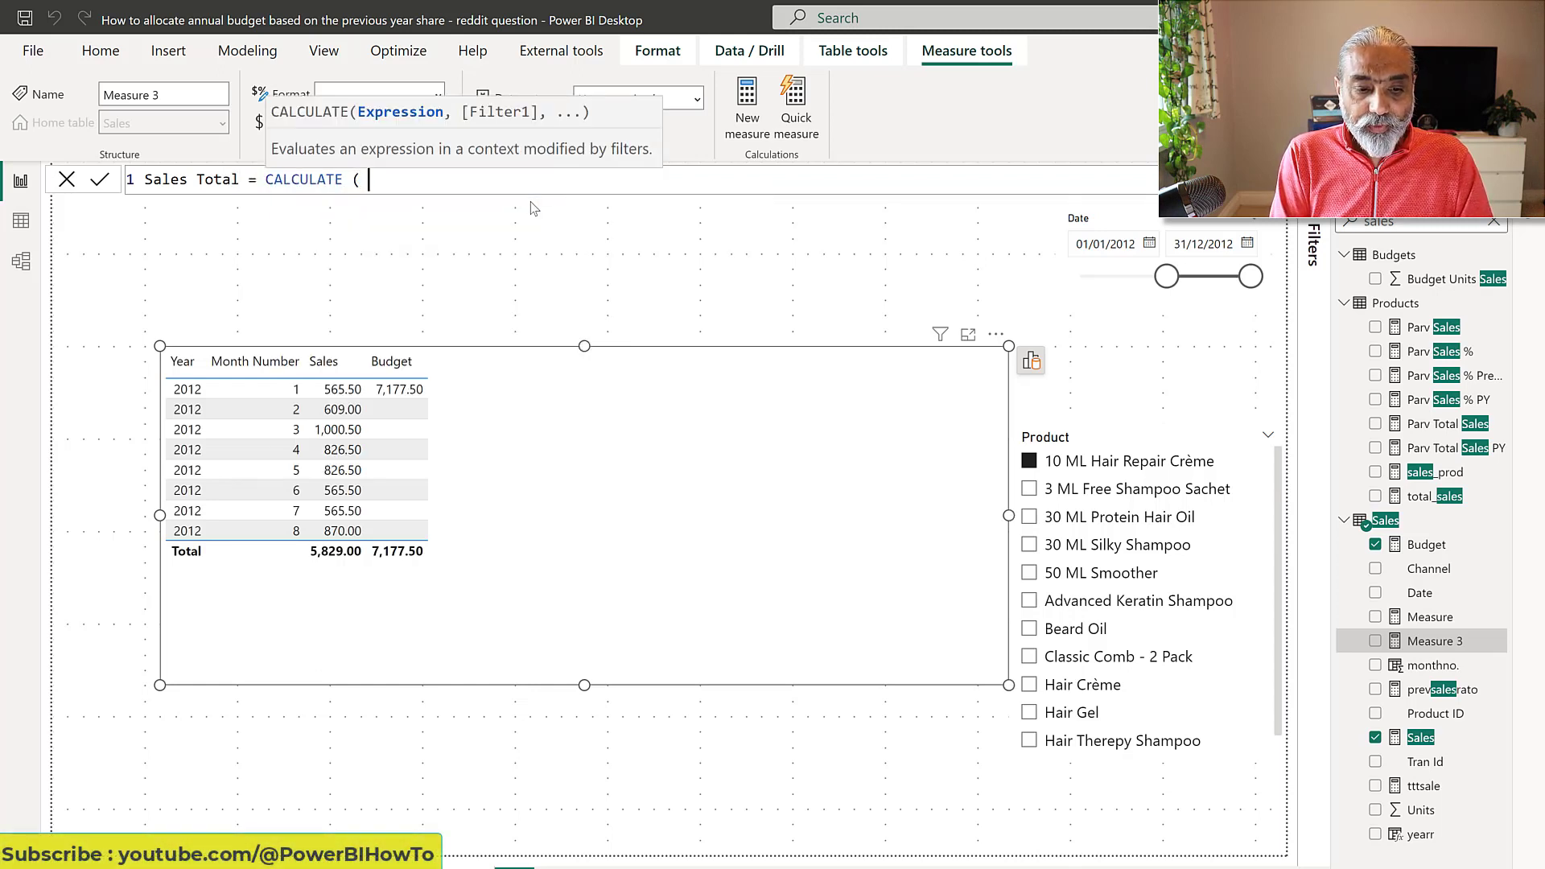
type(" [Su")
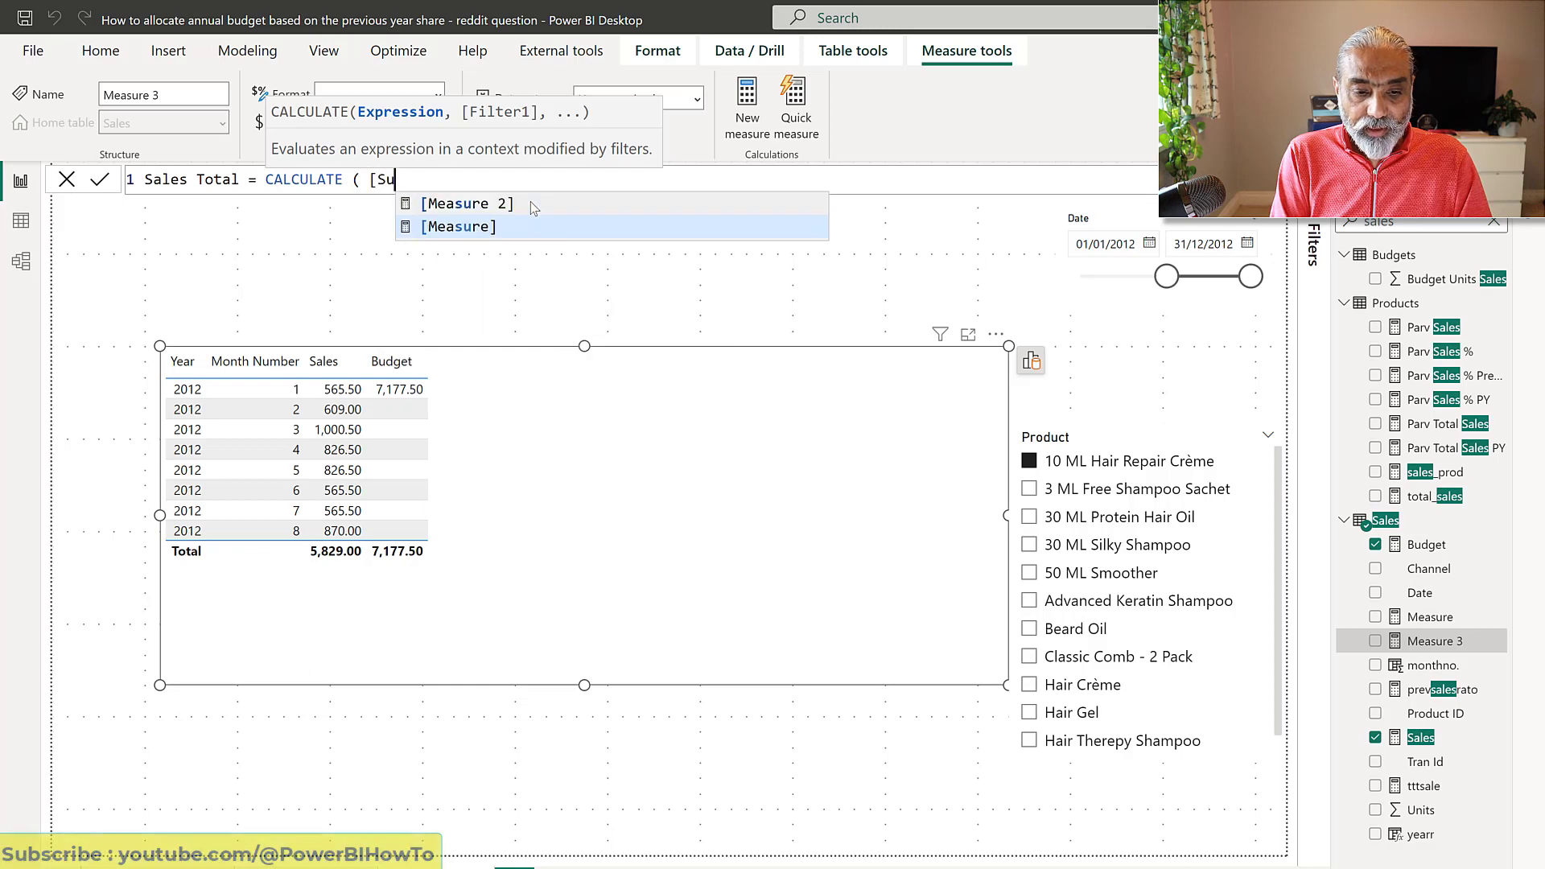
key("BackSpace")
type("ales")
key("Tab")
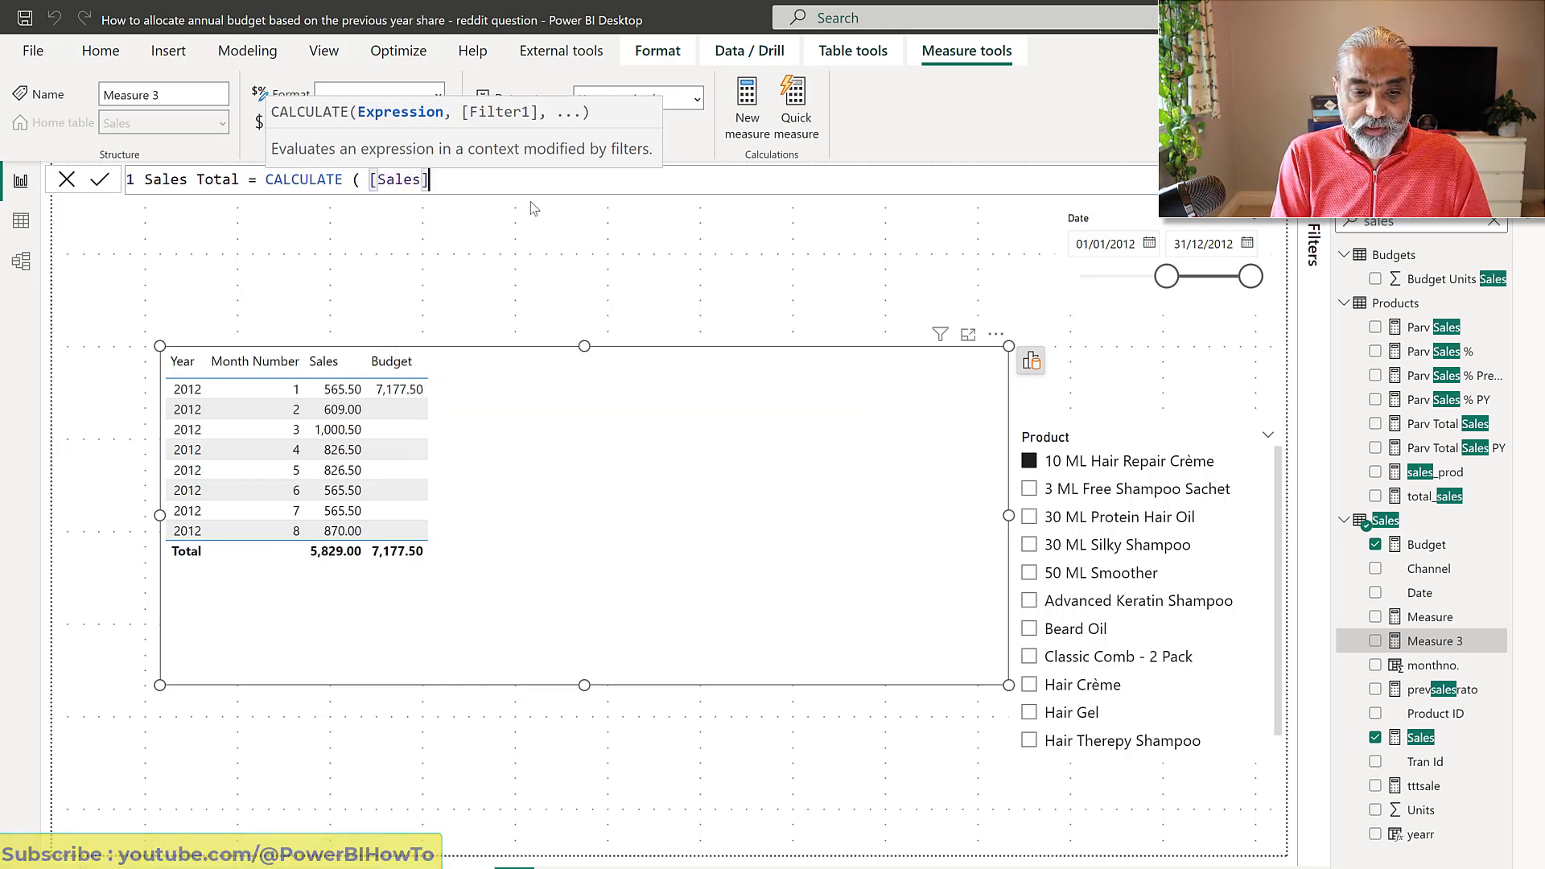
type(",")
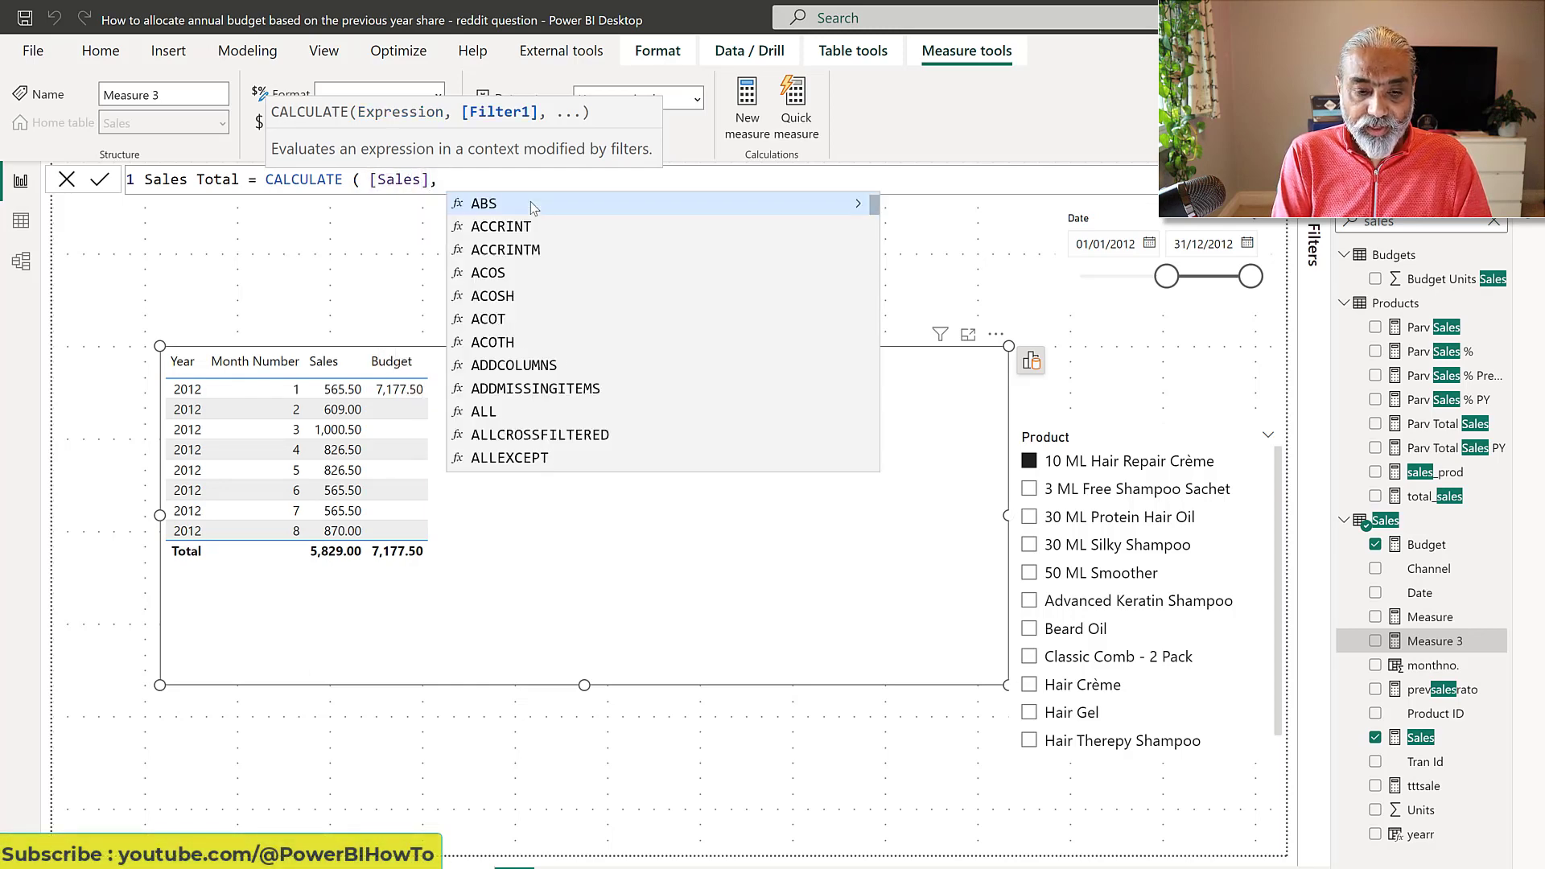
type(" ALL ( 'C")
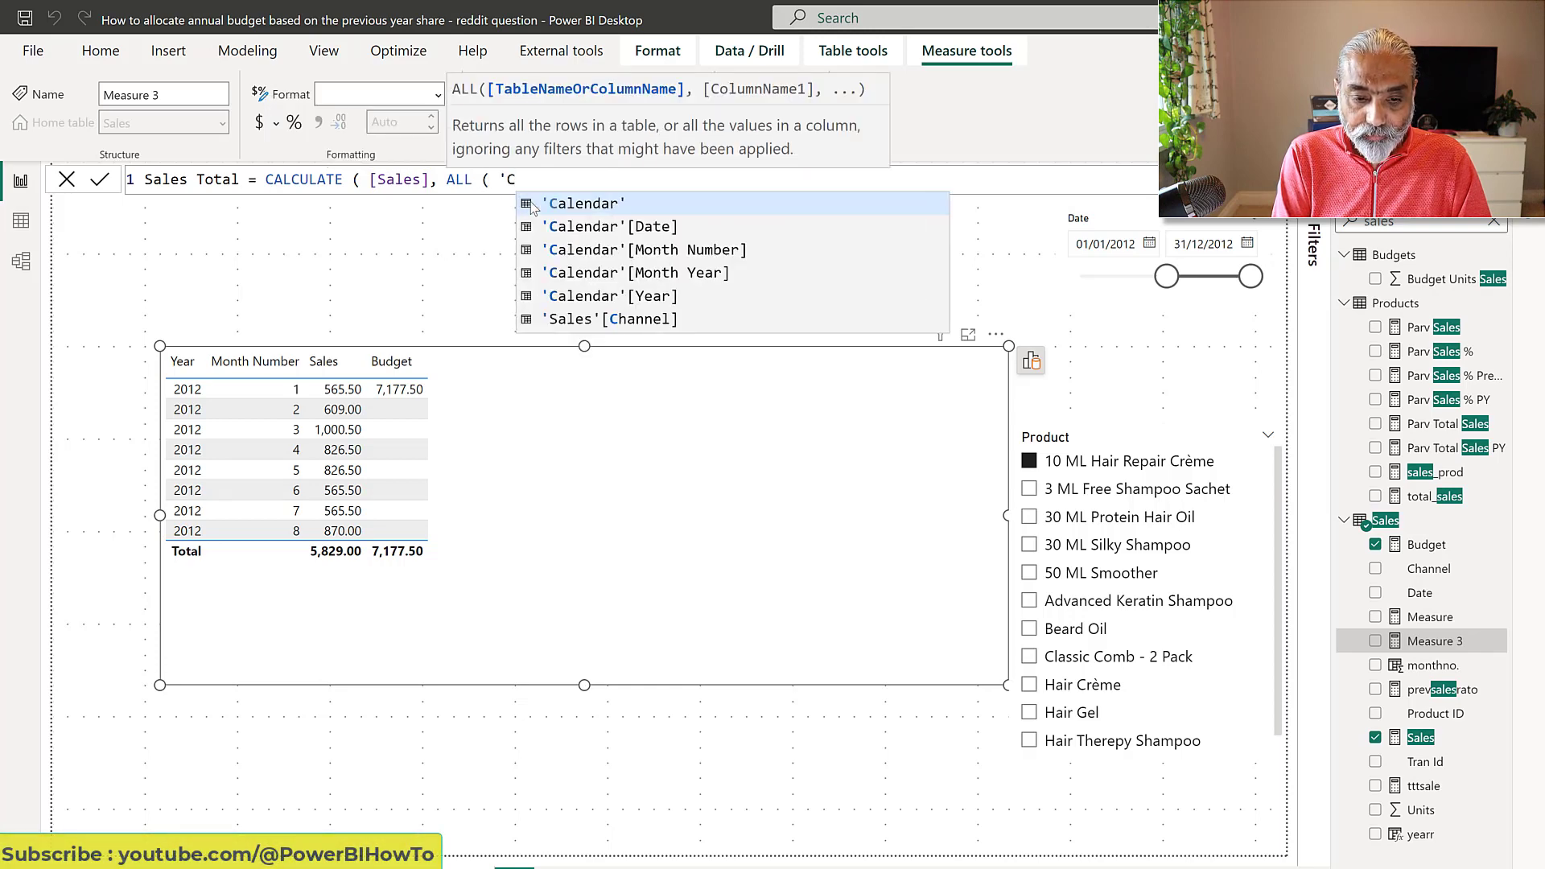
key("Tab")
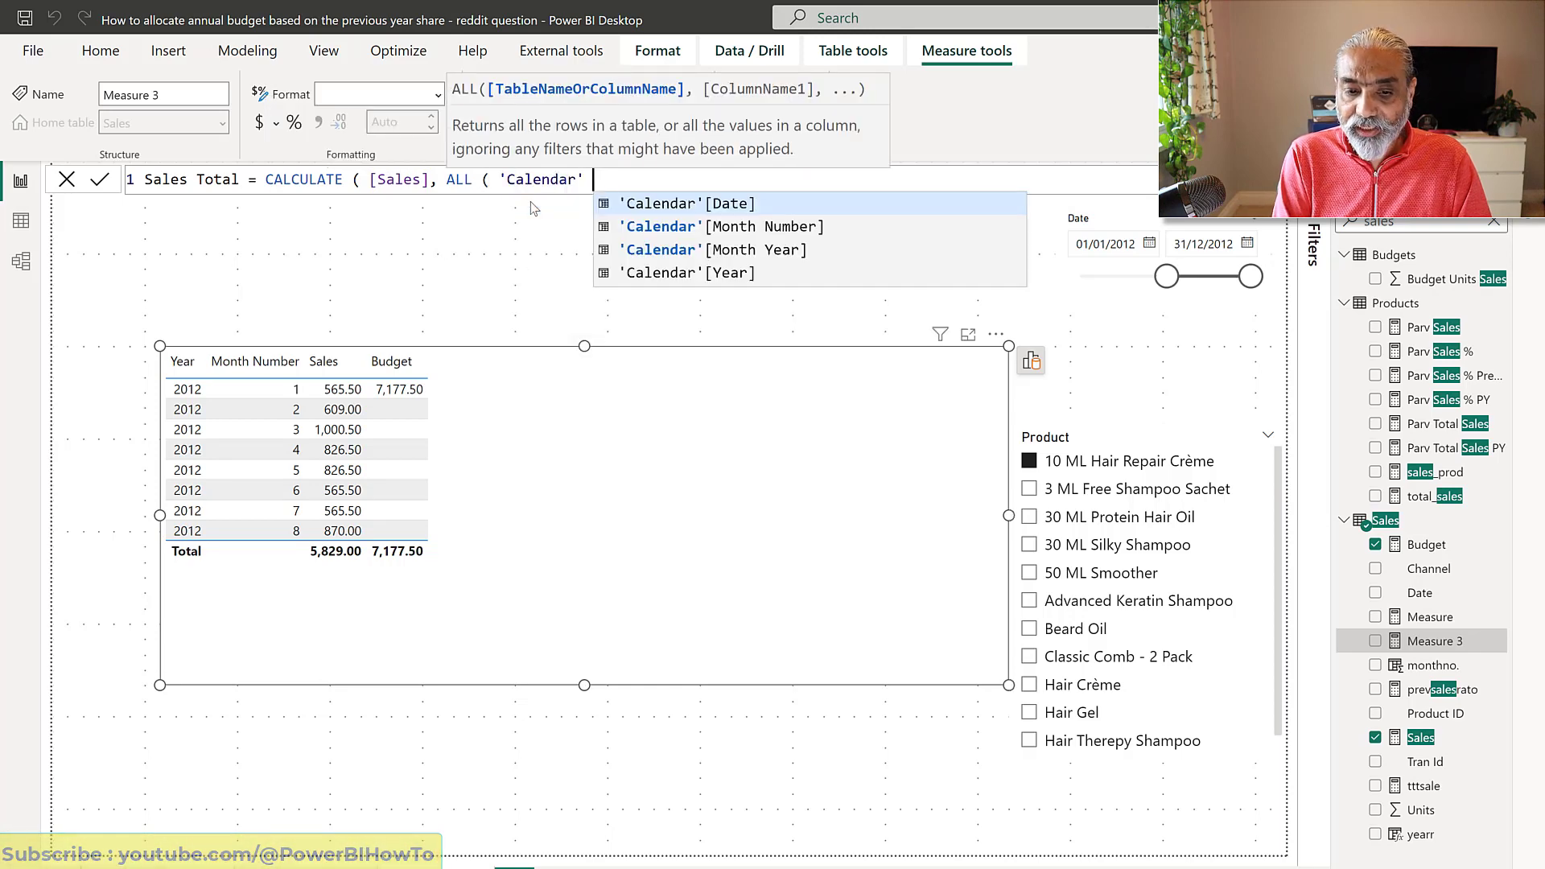
Add VALUES ( 'Calendar'[Year] ) as the second CALCULATE filter and close the formula's parentheses.
type("), VAL")
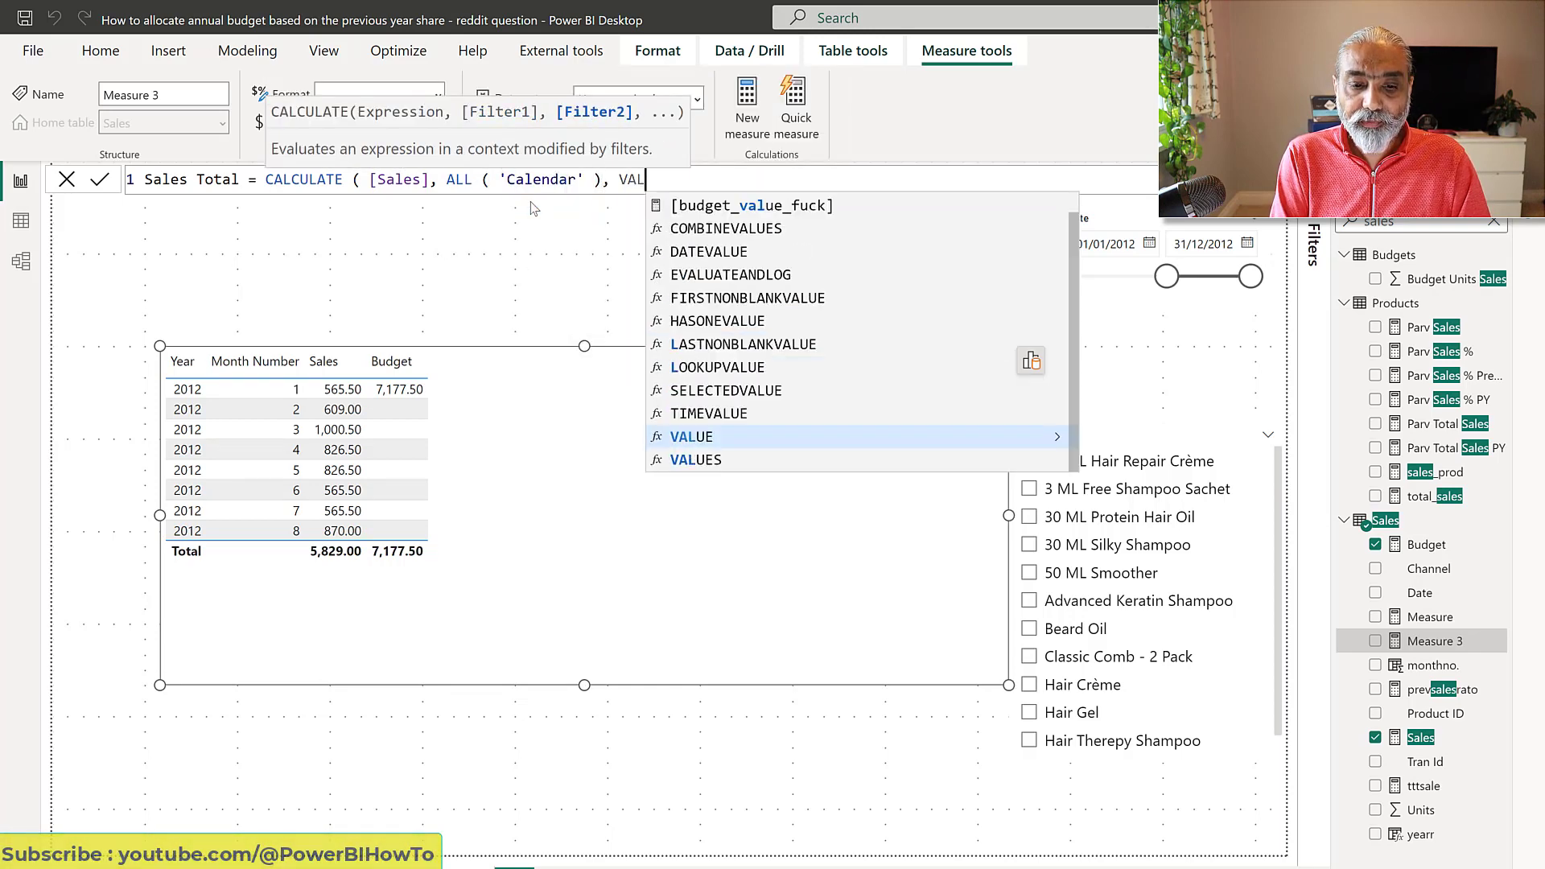
type("UES ( Year")
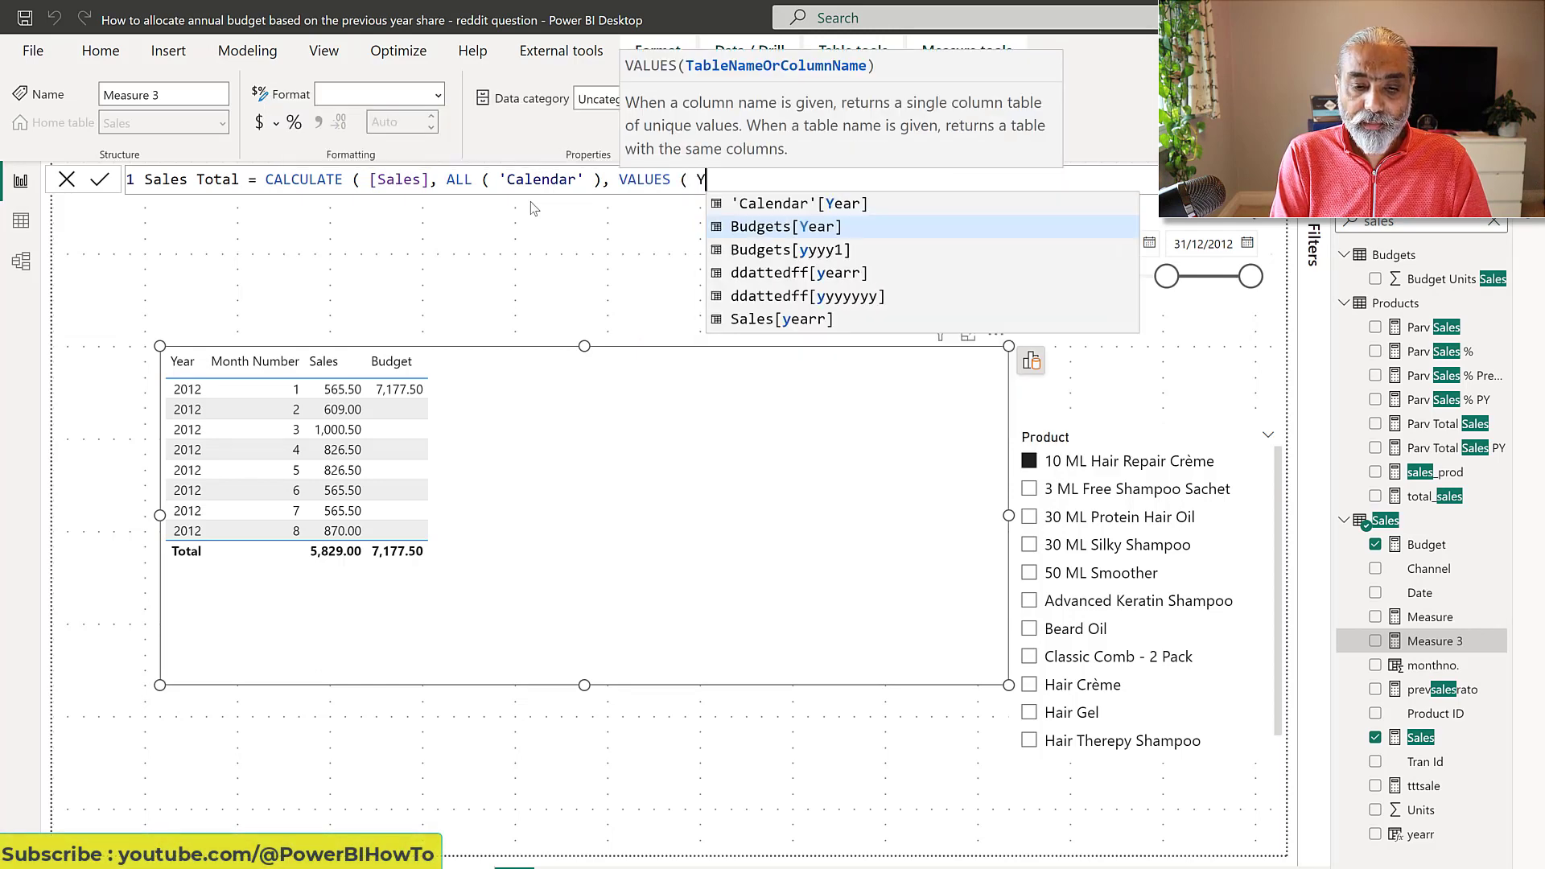
key("Down")
key("Down")
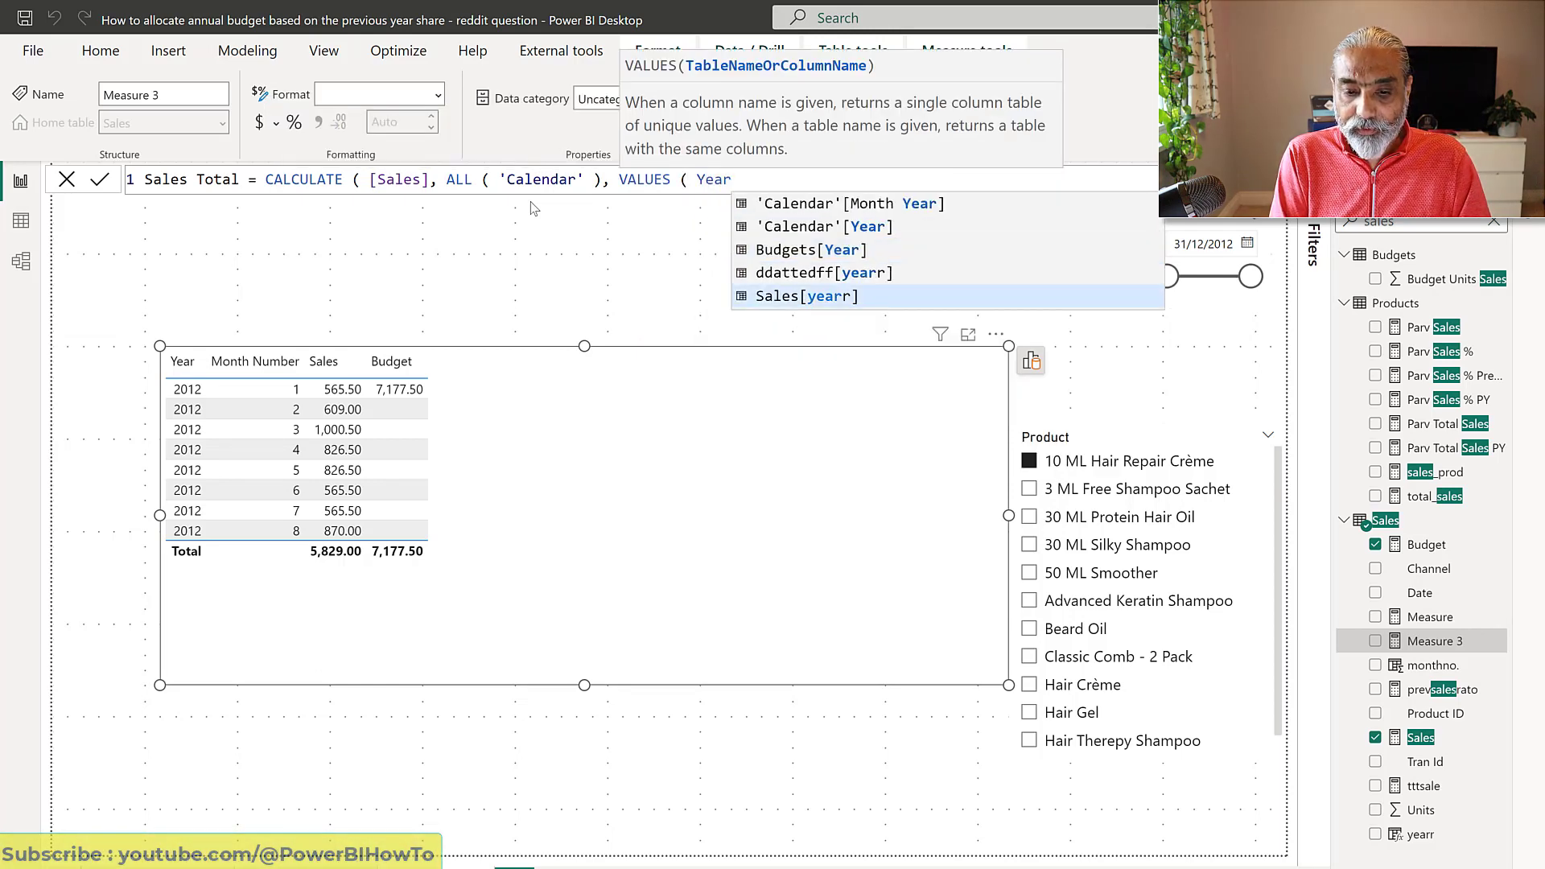
key("Up")
key("Up")
key("Up")
key("Tab")
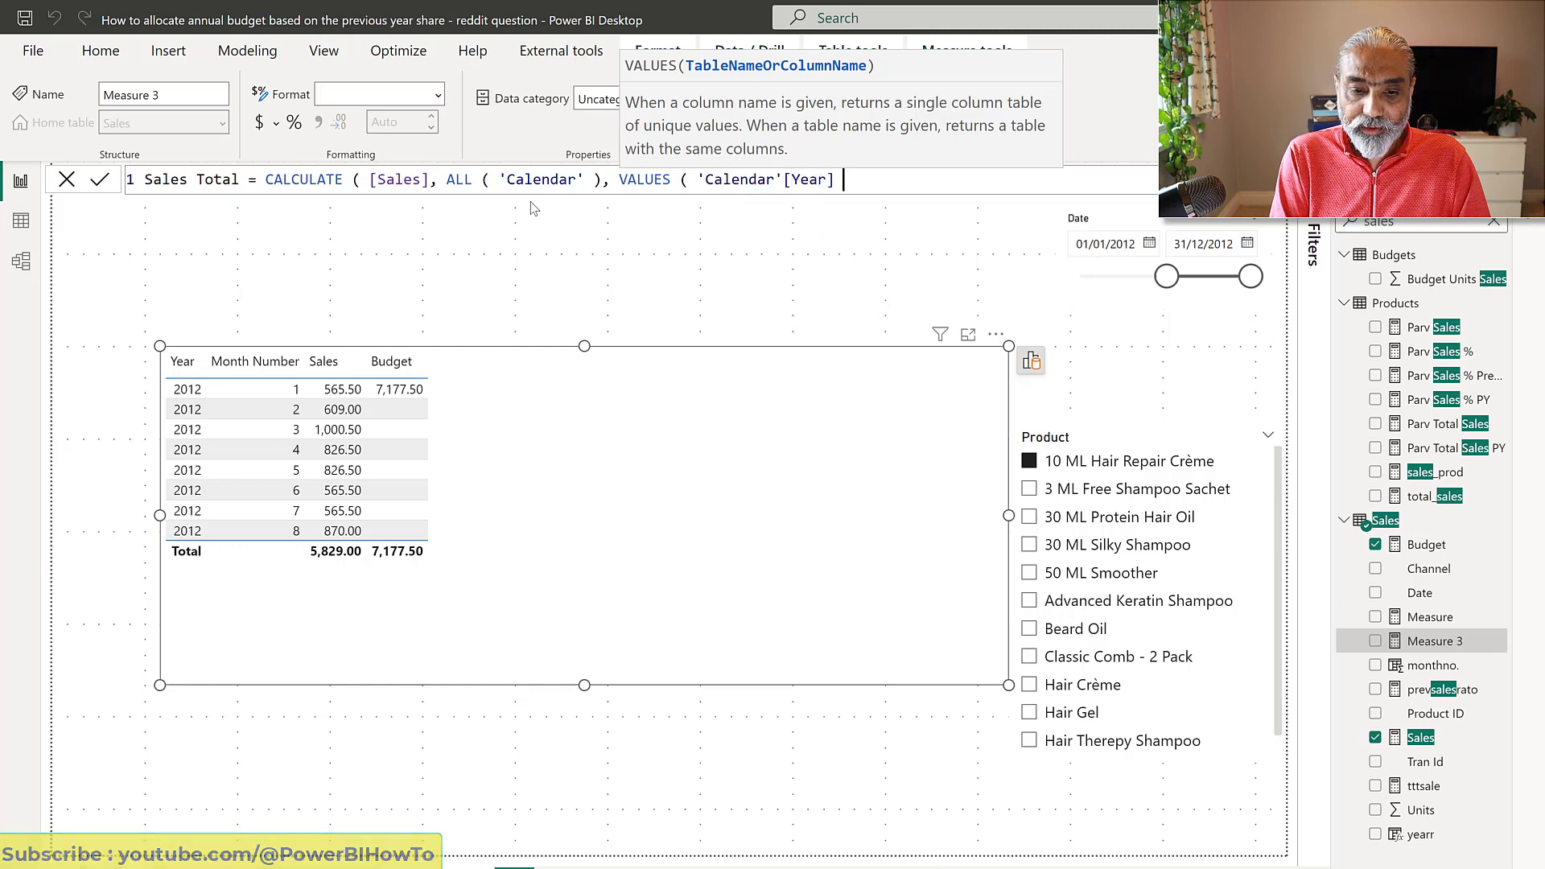
type(") )")
Break the Sales Total formula so that CALCULATE and its [Sales] argument each start on their own line.
key("ctrl+Left")
key("ctrl+Left")
key("ctrl+Left")
key("ctrl+Left")
key("ctrl+Left")
key("ctrl+Left")
key("ctrl+Left")
key("ctrl+Left")
key("ctrl+Left")
key("ctrl+Left")
key("ctrl+Left")
key("ctrl+Left")
key("ctrl+Left")
key("ctrl+Left")
key("ctrl+Left")
key("ctrl+Left")
key("ctrl+Left")
key("ctrl+Left")
key("ctrl+Left")
key("ctrl+Left")
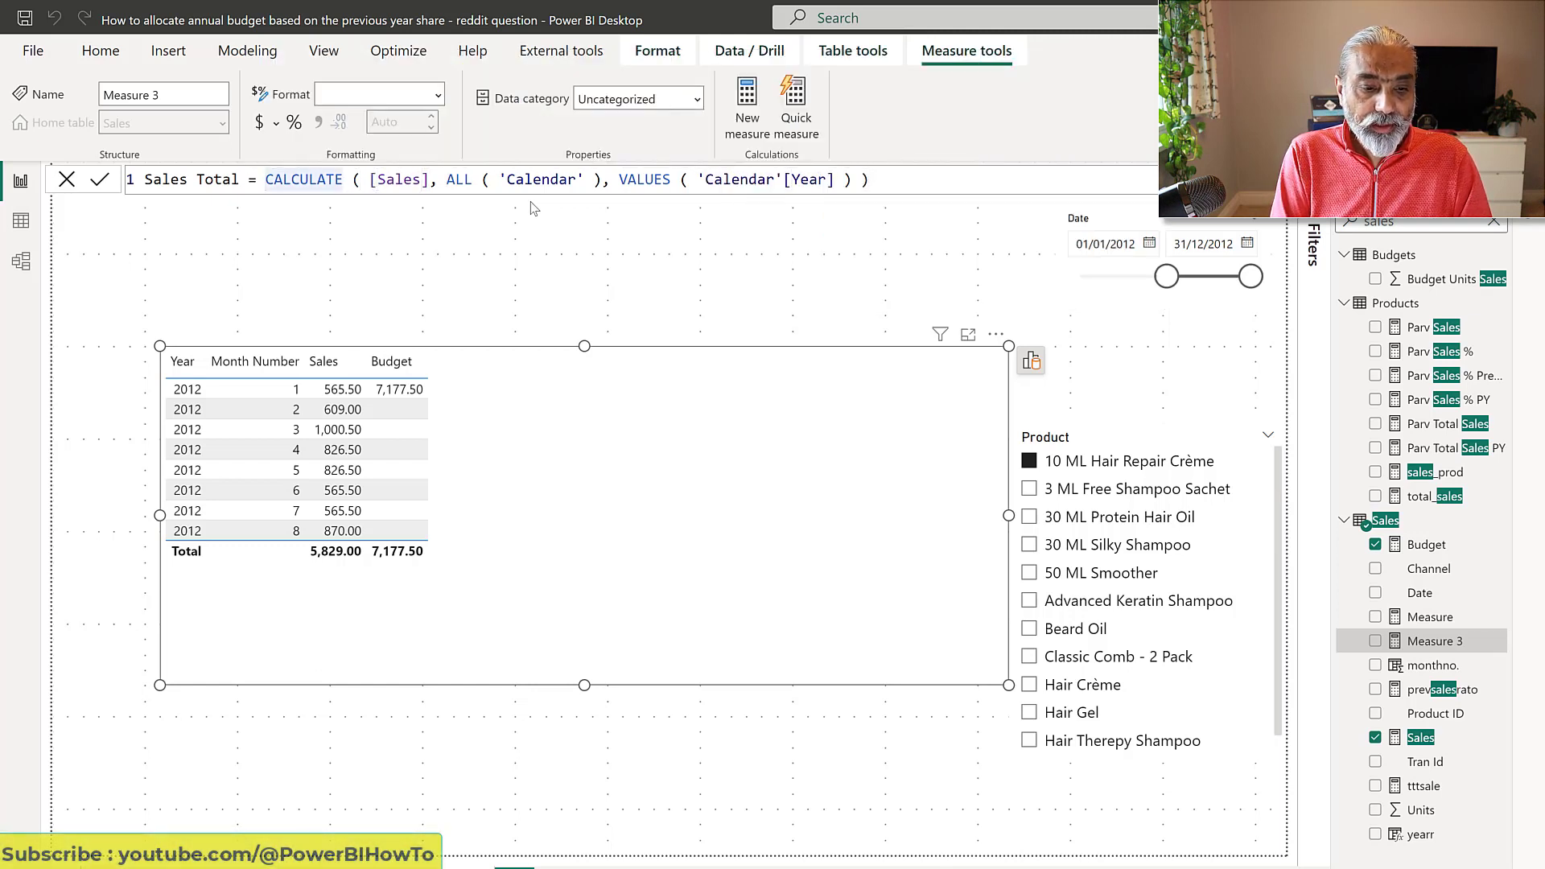
key("shift+Return")
key("ctrl+Right")
key("ctrl+Right")
key("shift+Return")
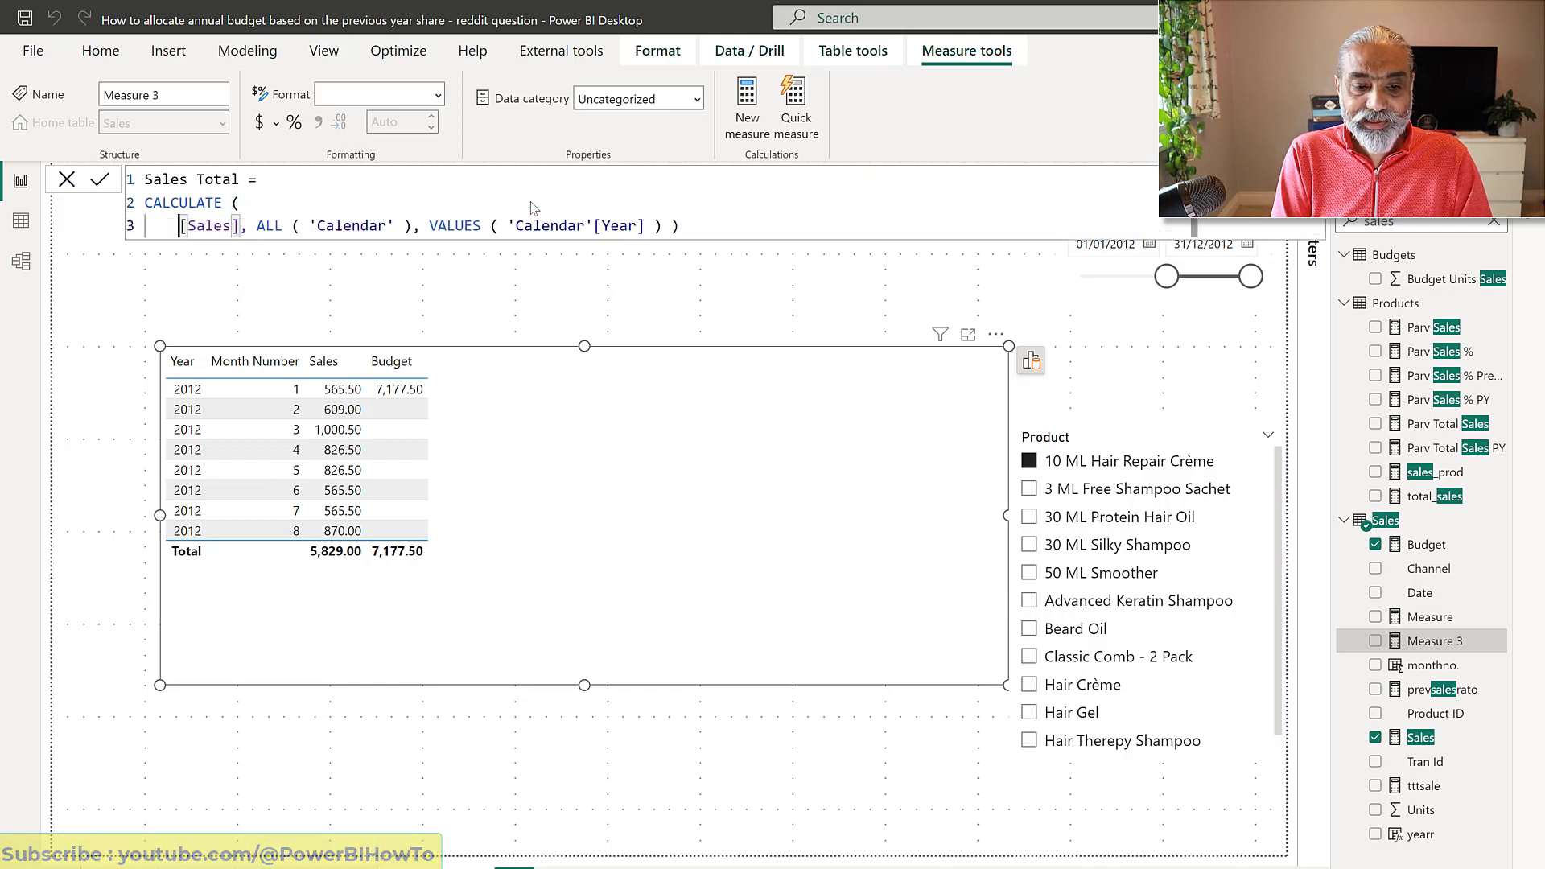
Put the ALL filter, the VALUES filter and the closing parenthesis on separate lines and commit the Sales Total measure.
key("ctrl+Right")
key("ctrl+Right")
key("Right")
key("shift+Return")
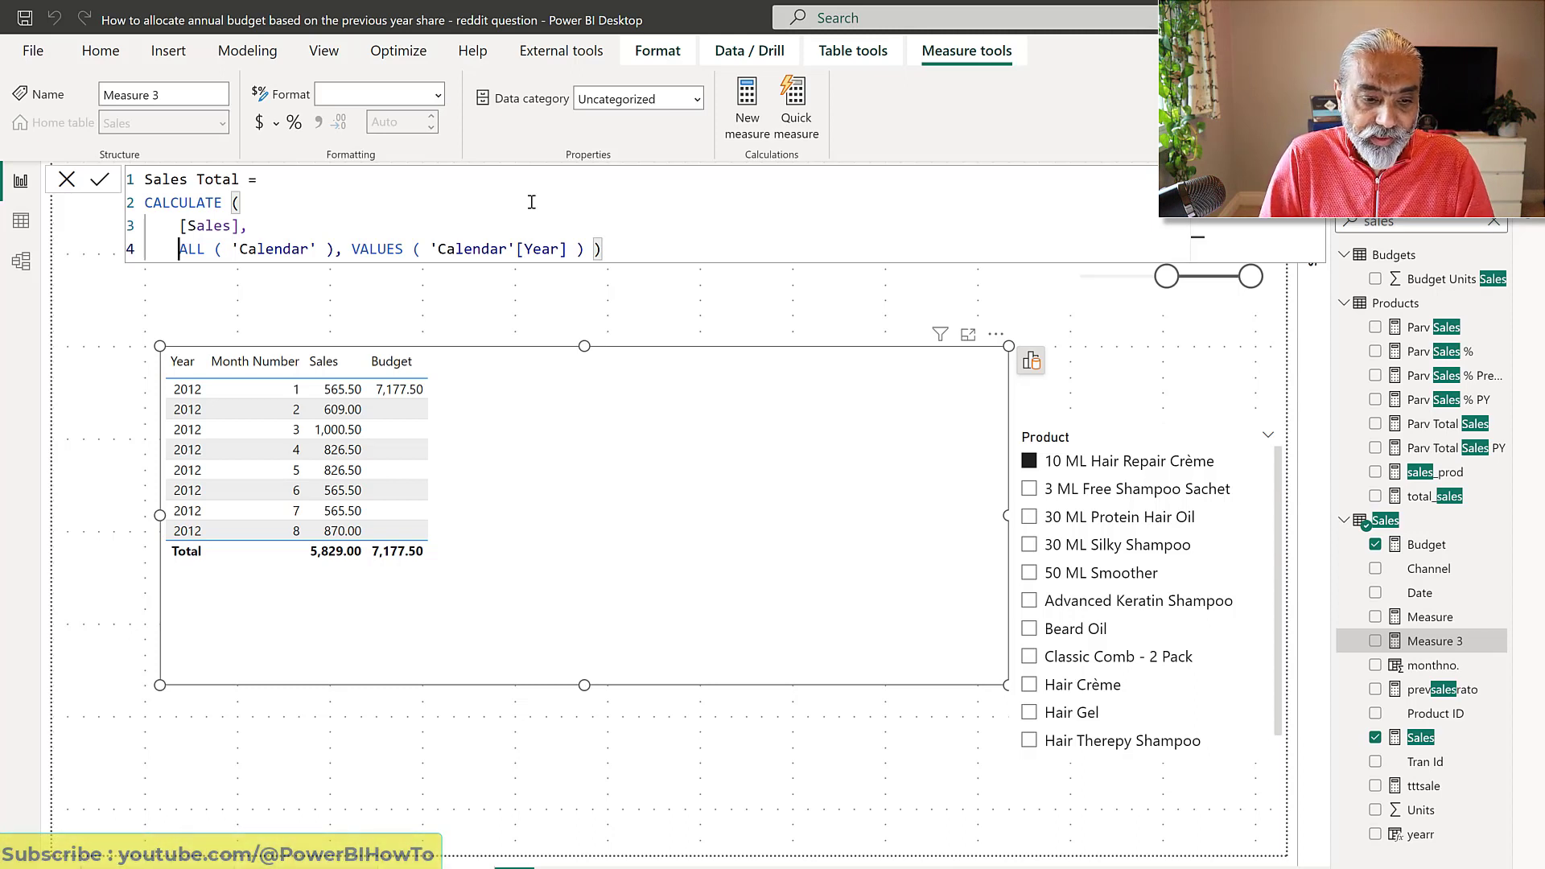
left_click(352, 249)
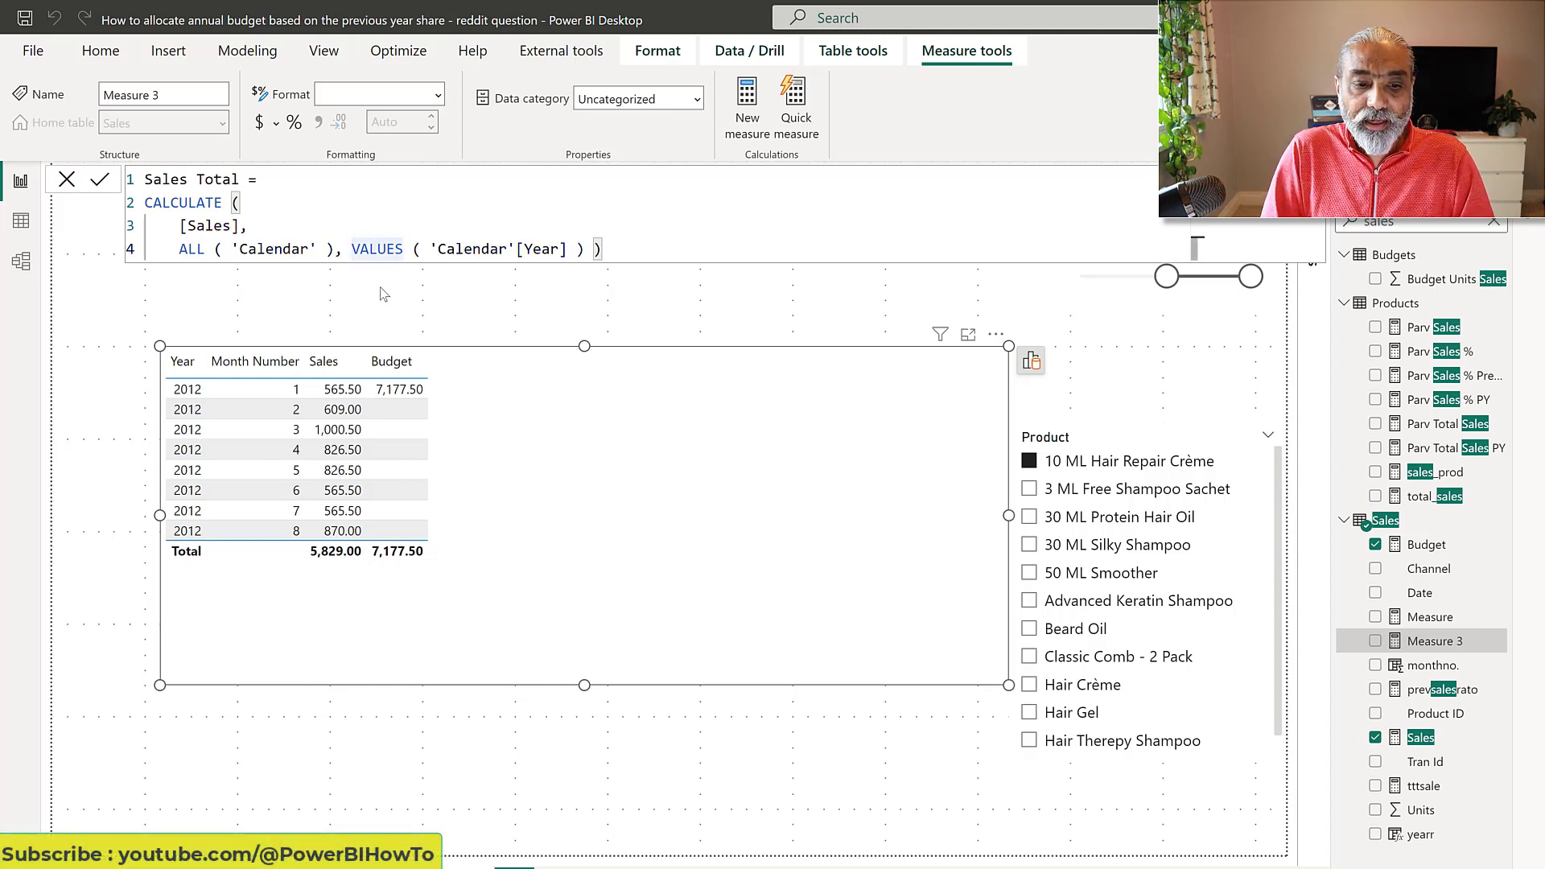
key("shift+Return")
key("ctrl+Right")
key("ctrl+Right")
key("ctrl+Right")
key("ctrl+Right")
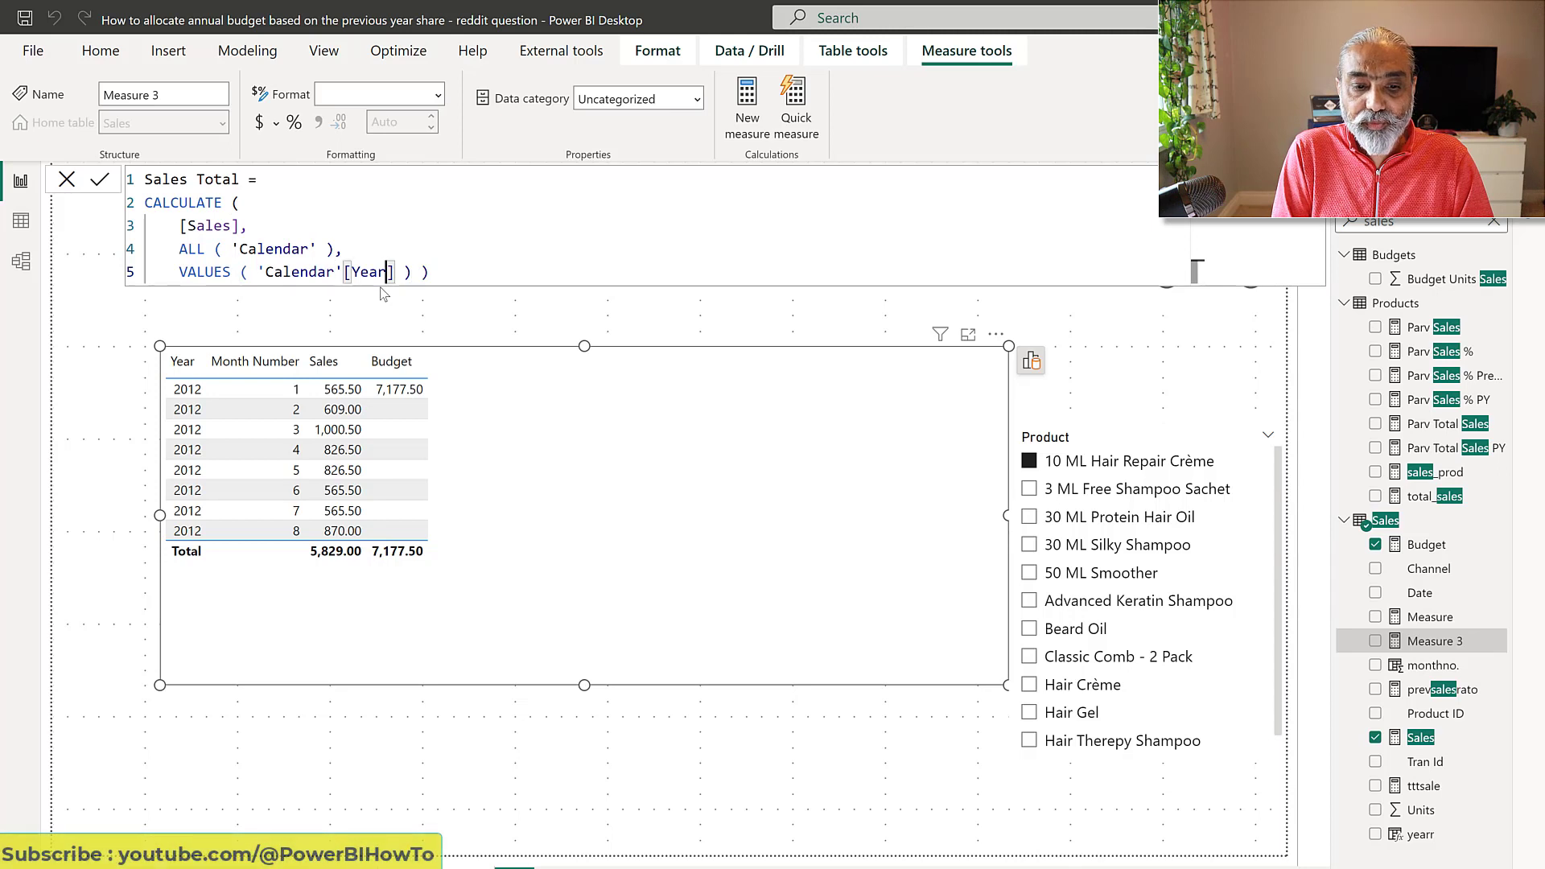
key("Right")
key("shift+Return")
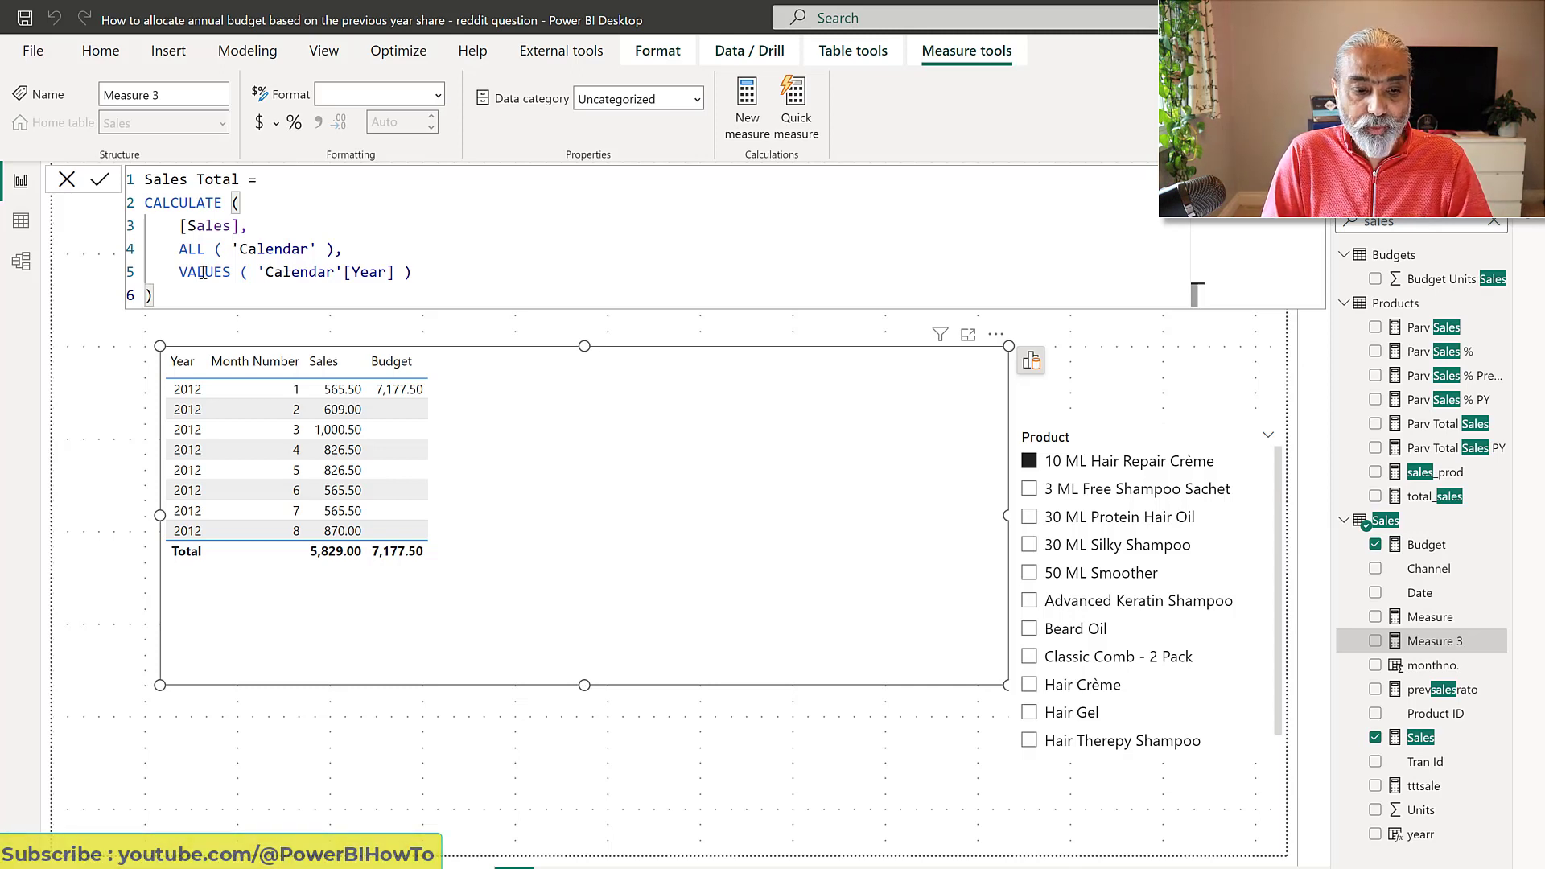
left_click(176, 274)
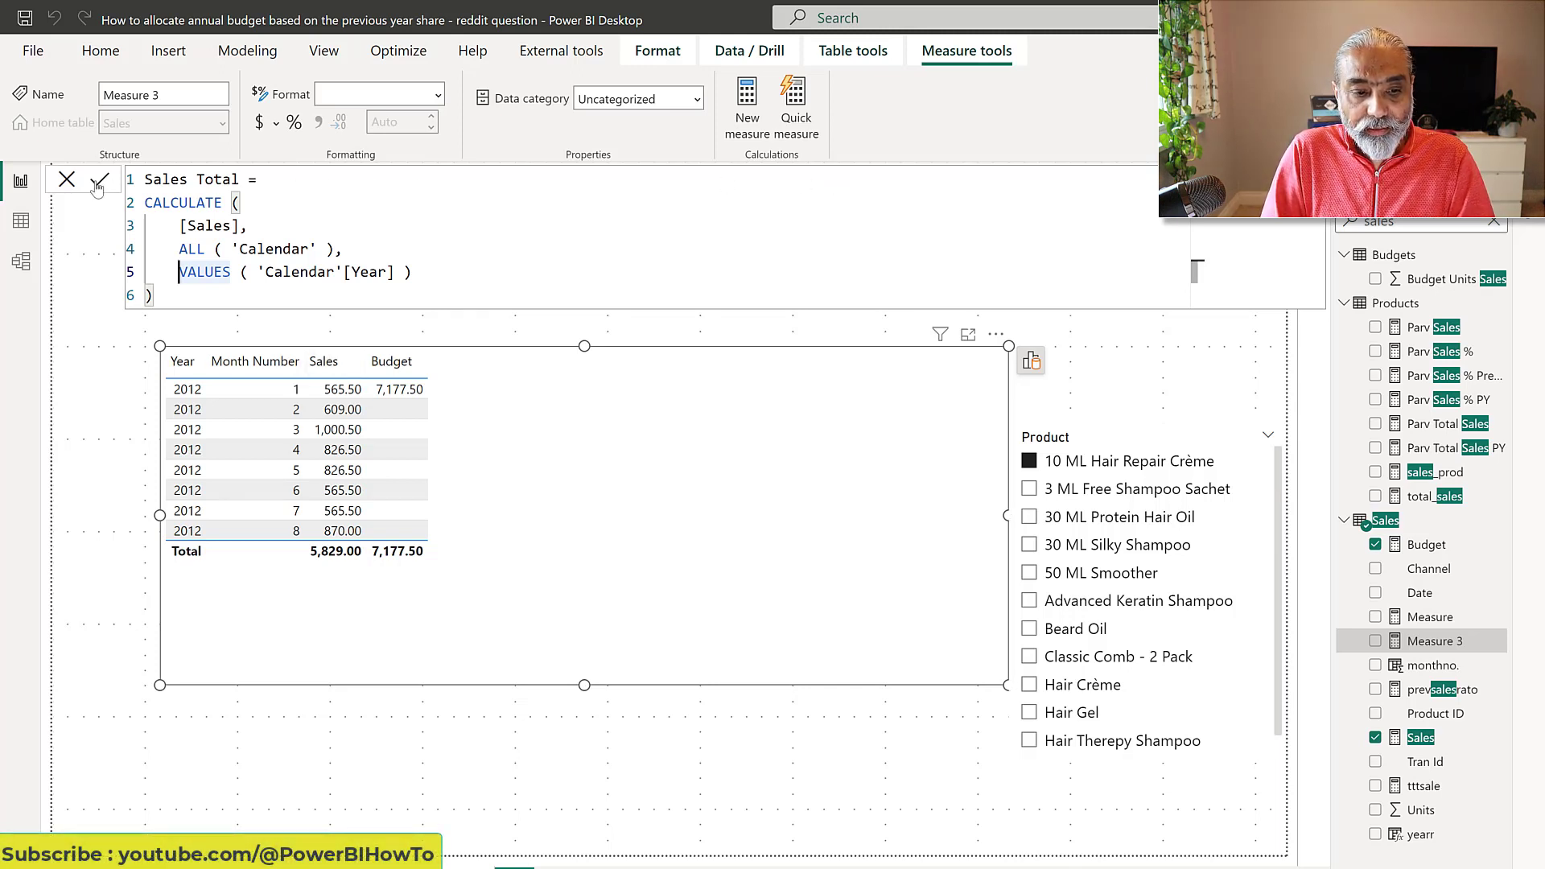
Search the fields for sales total, add the Sales Total measure to the table visual and remove its Budget column.
left_click(1427, 226)
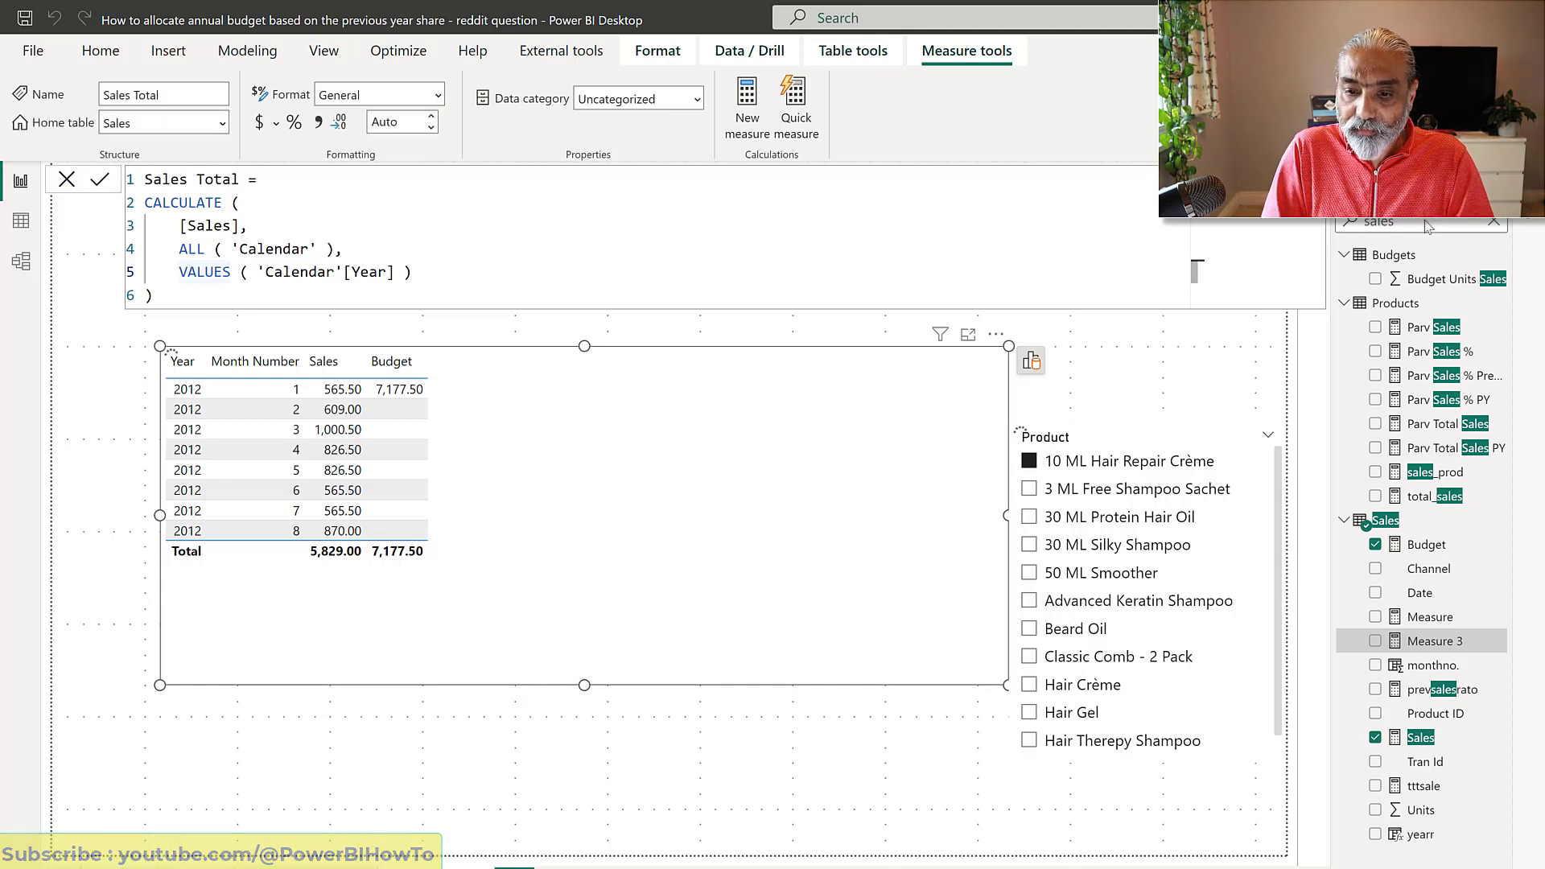
type("tota")
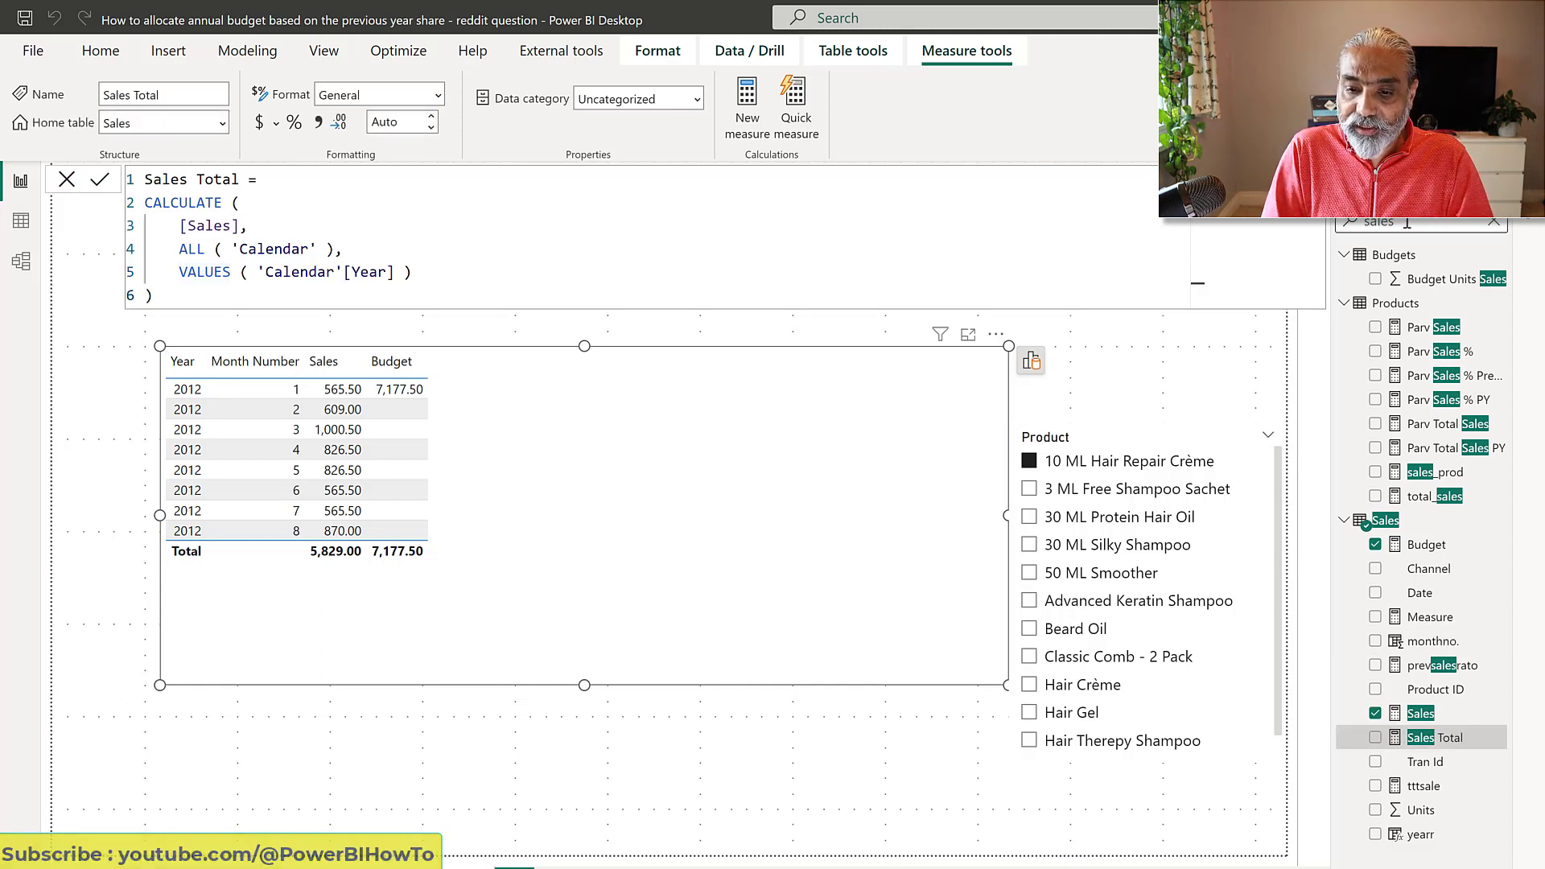
type("l")
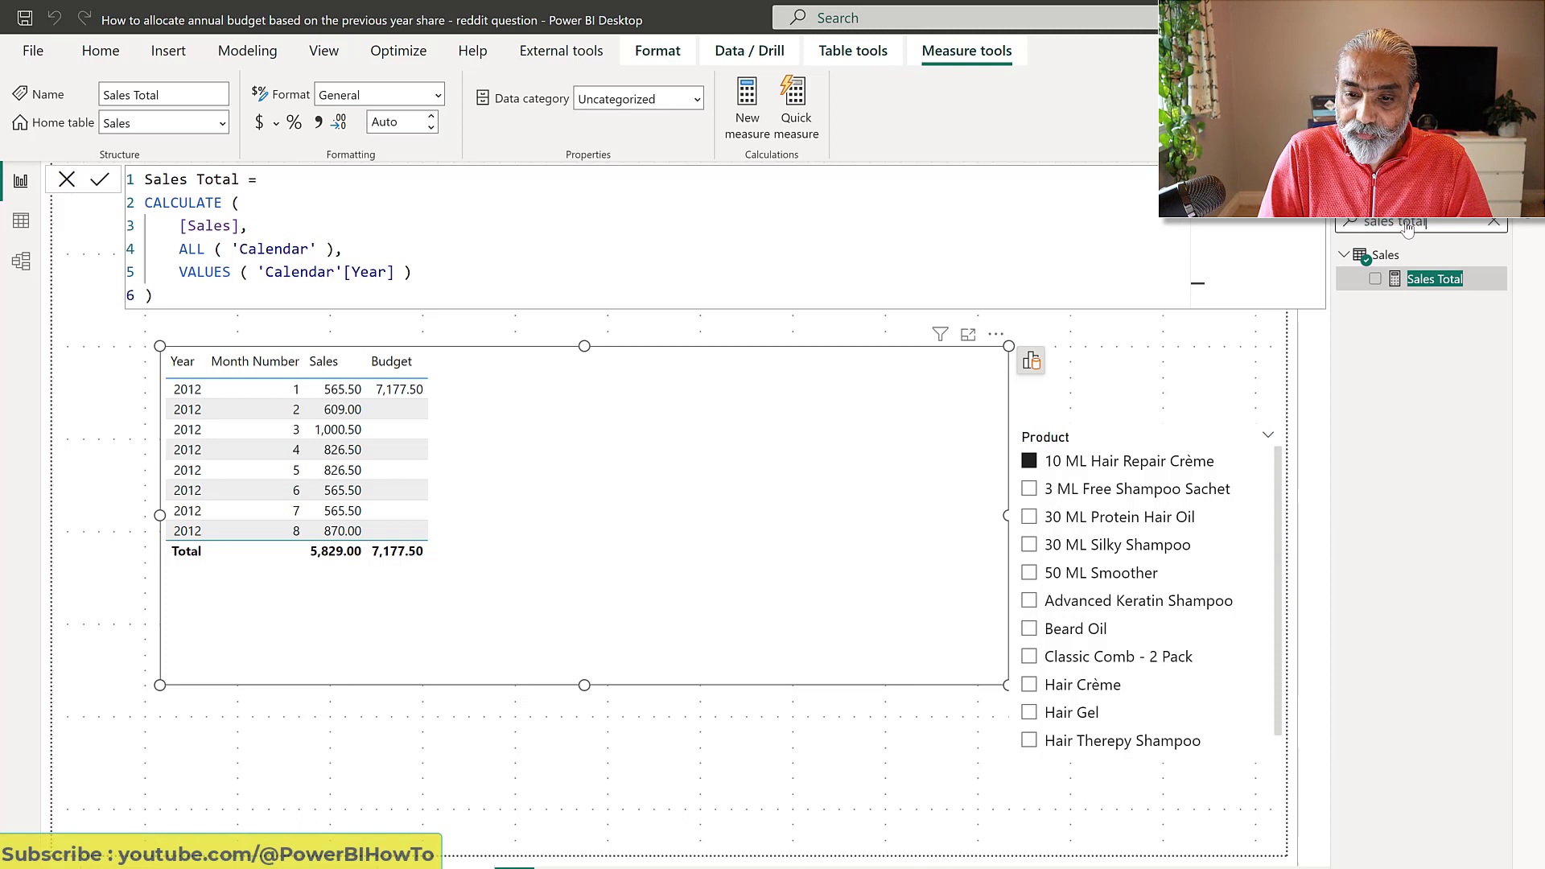
left_click(1374, 279)
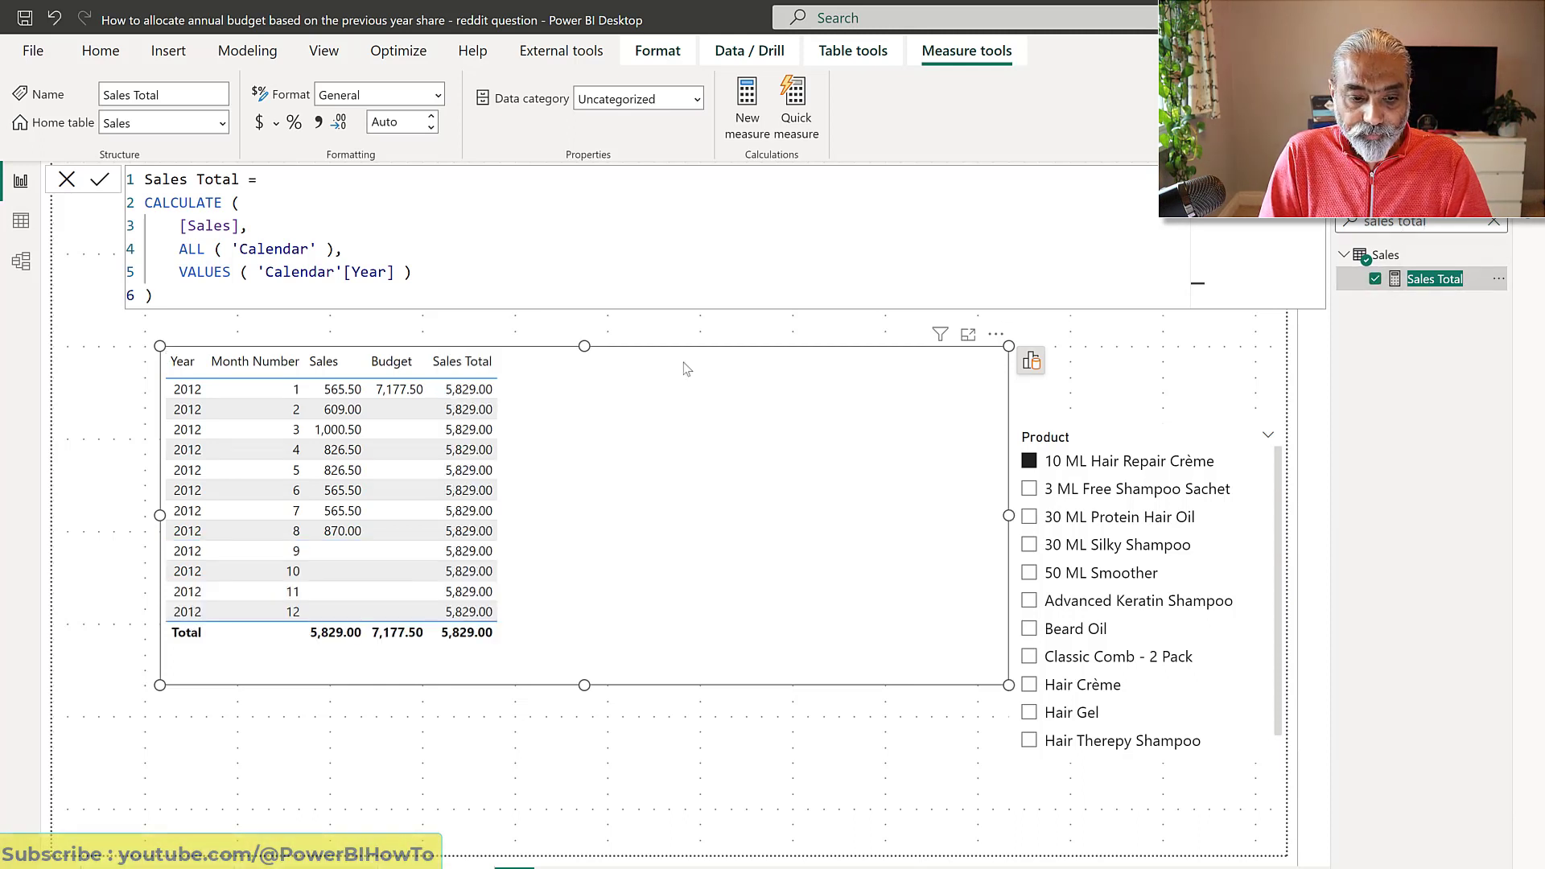
left_click(1031, 362)
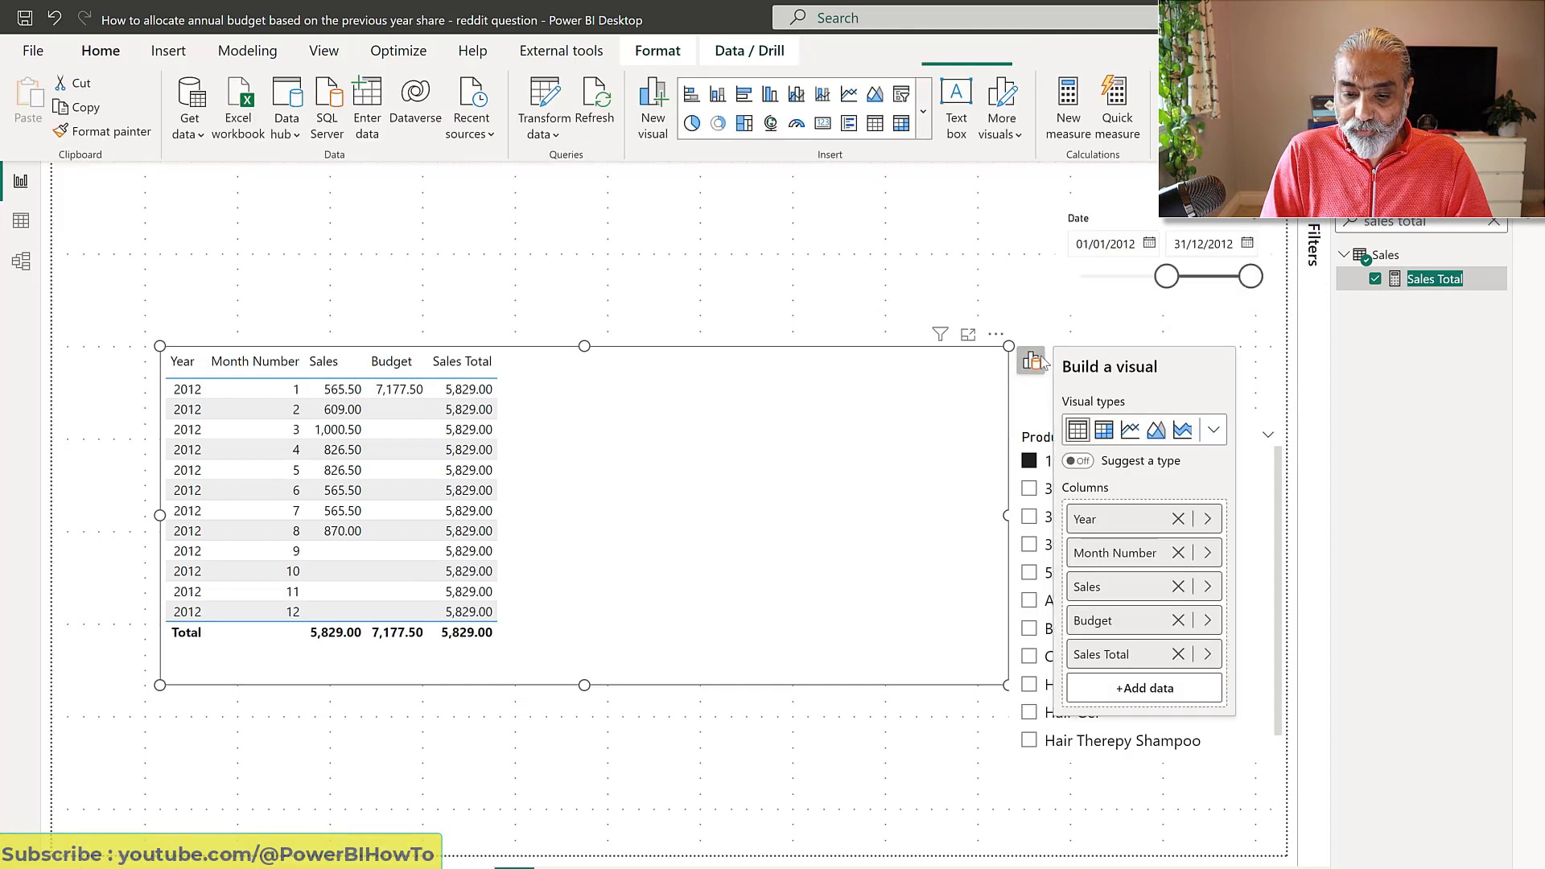
left_click(1177, 621)
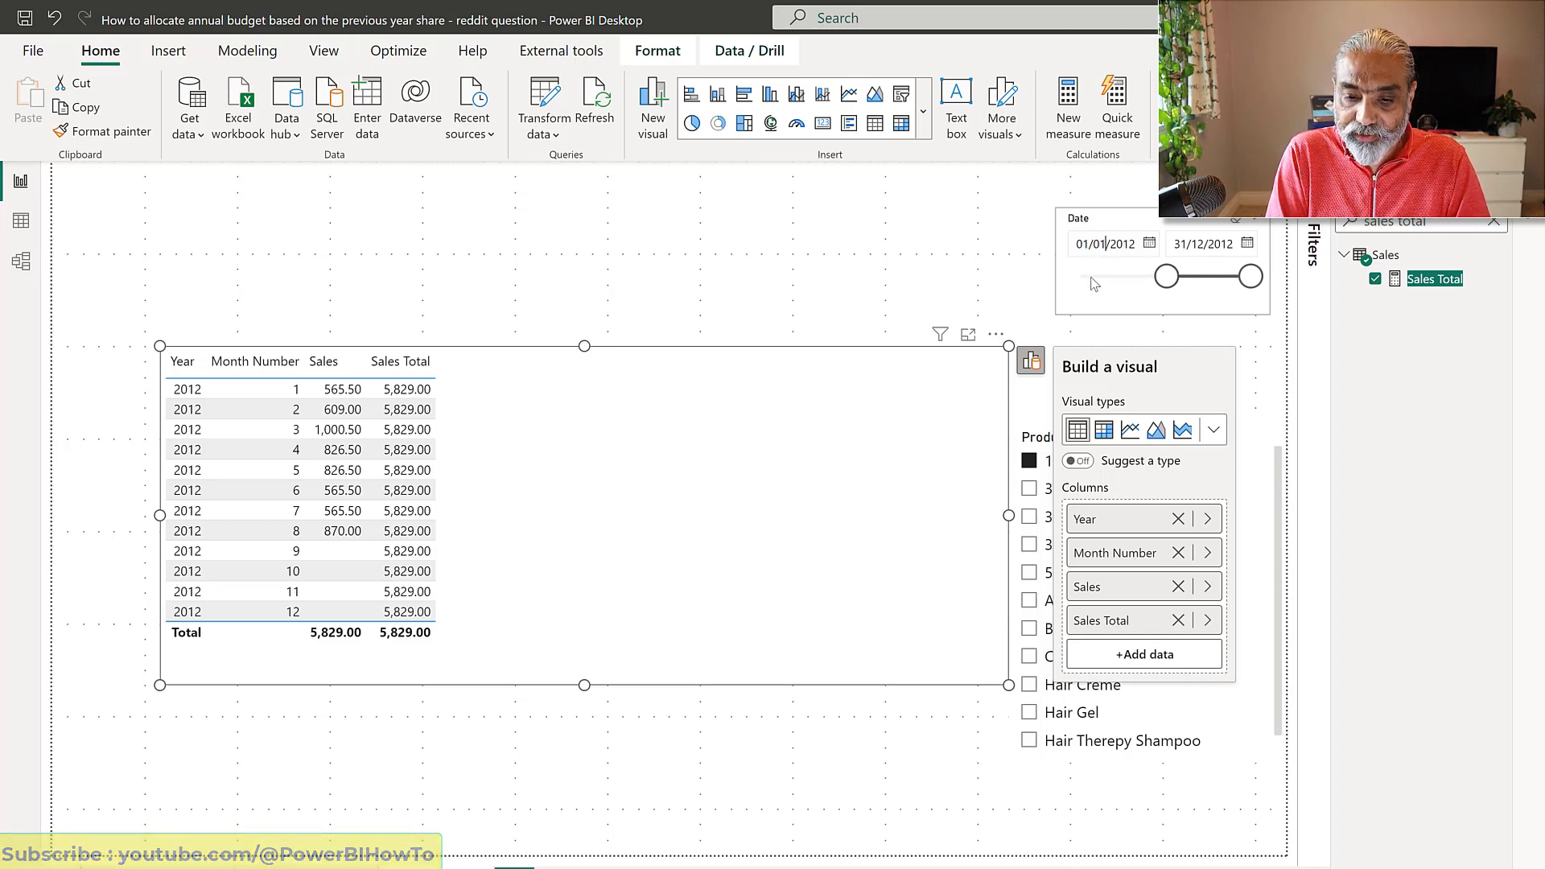
Try a start date of 01/06/2012 in the date slicer, and set the start date to 01/01/2011.
key("BackSpace")
type("6")
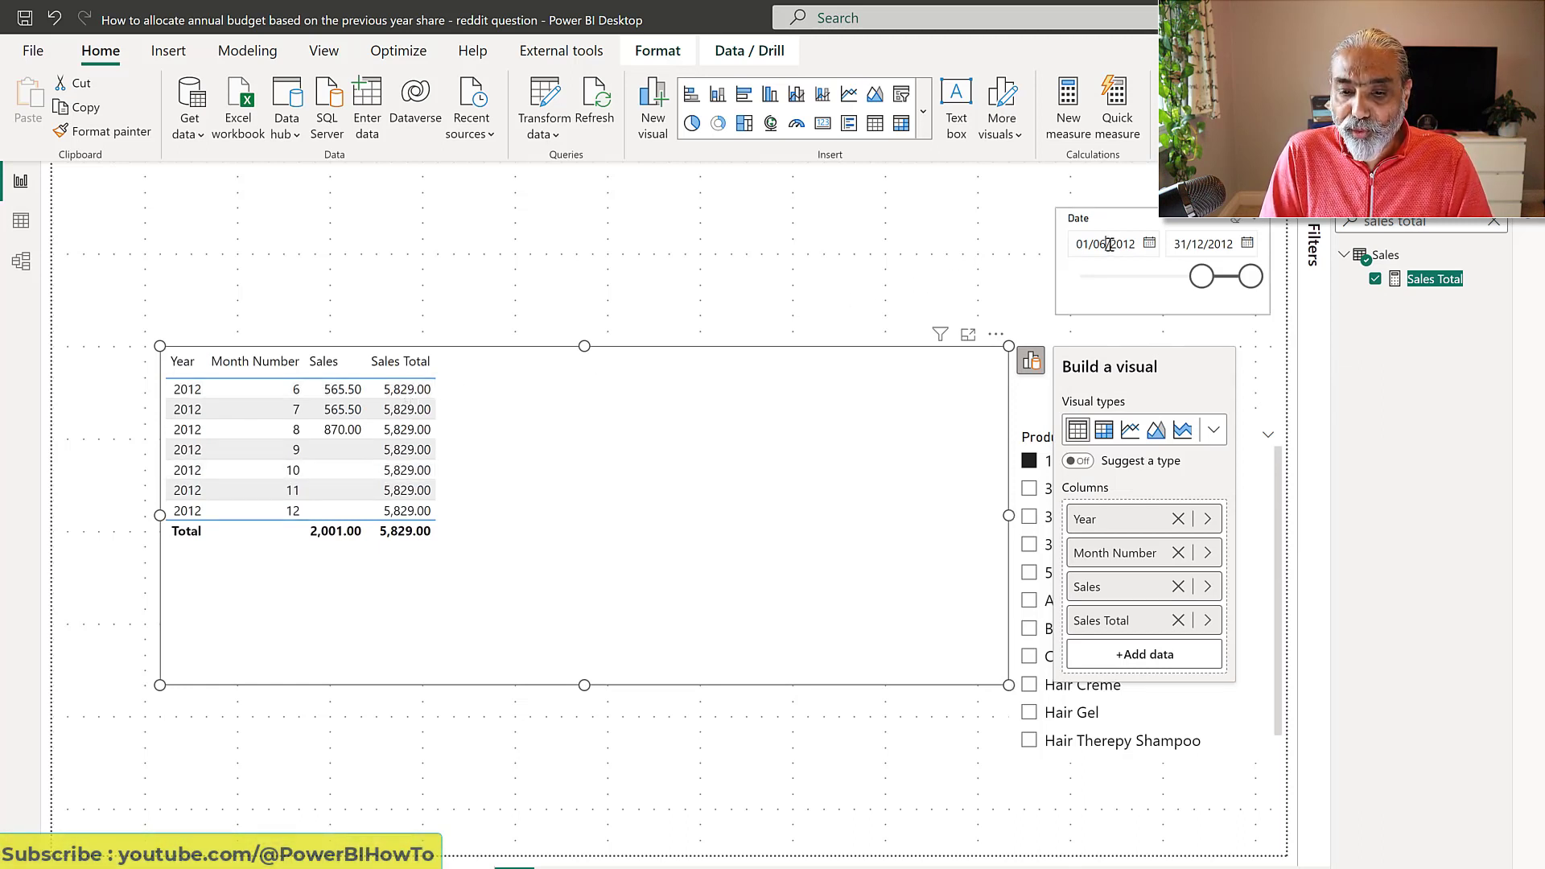
key("BackSpace")
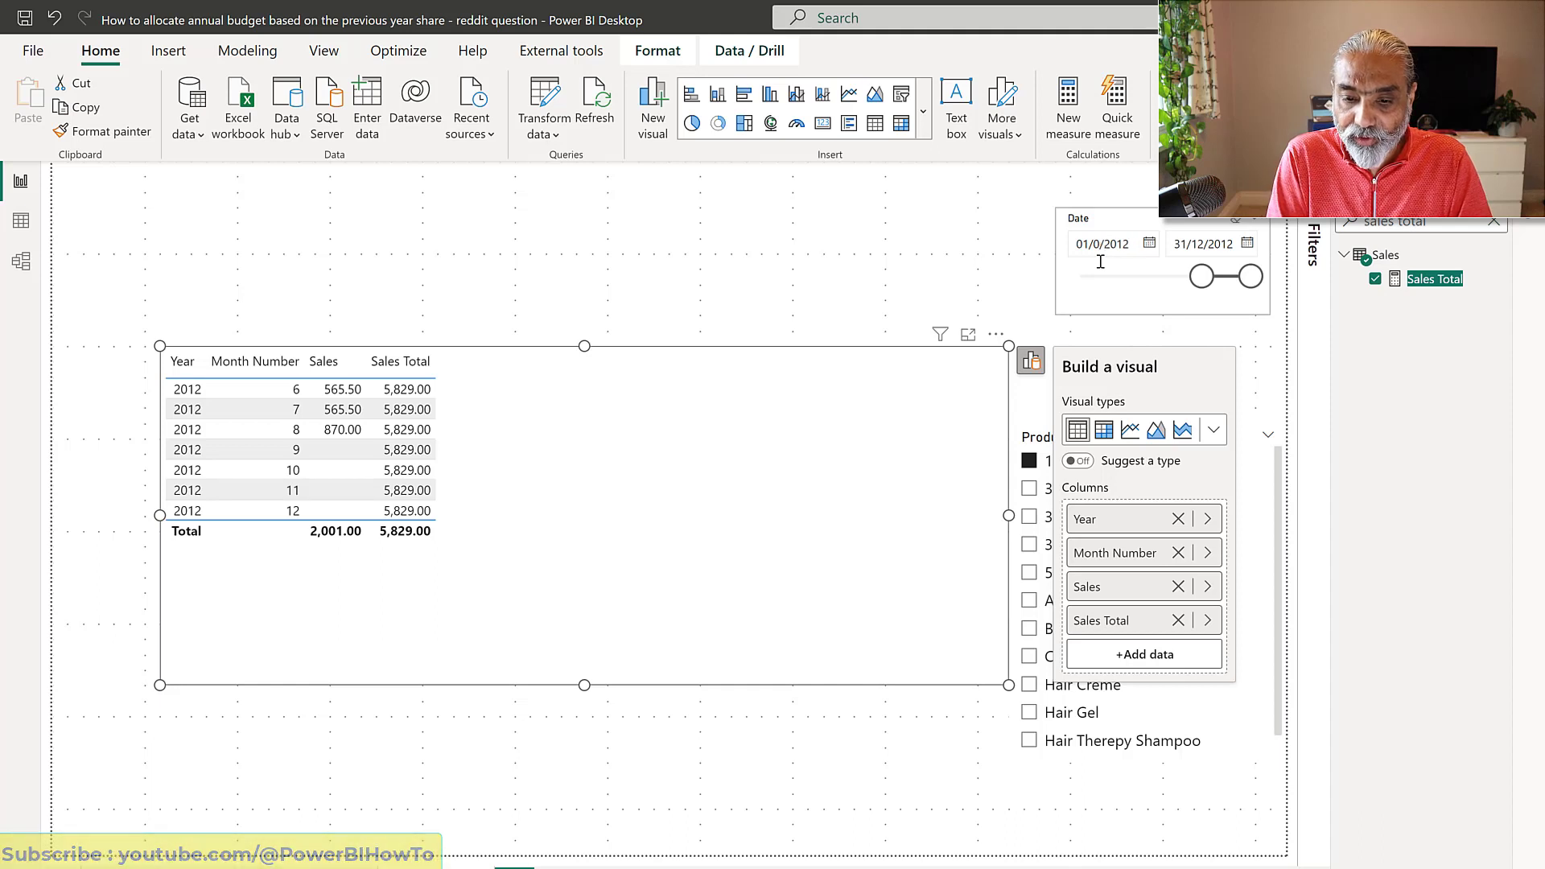
type("1")
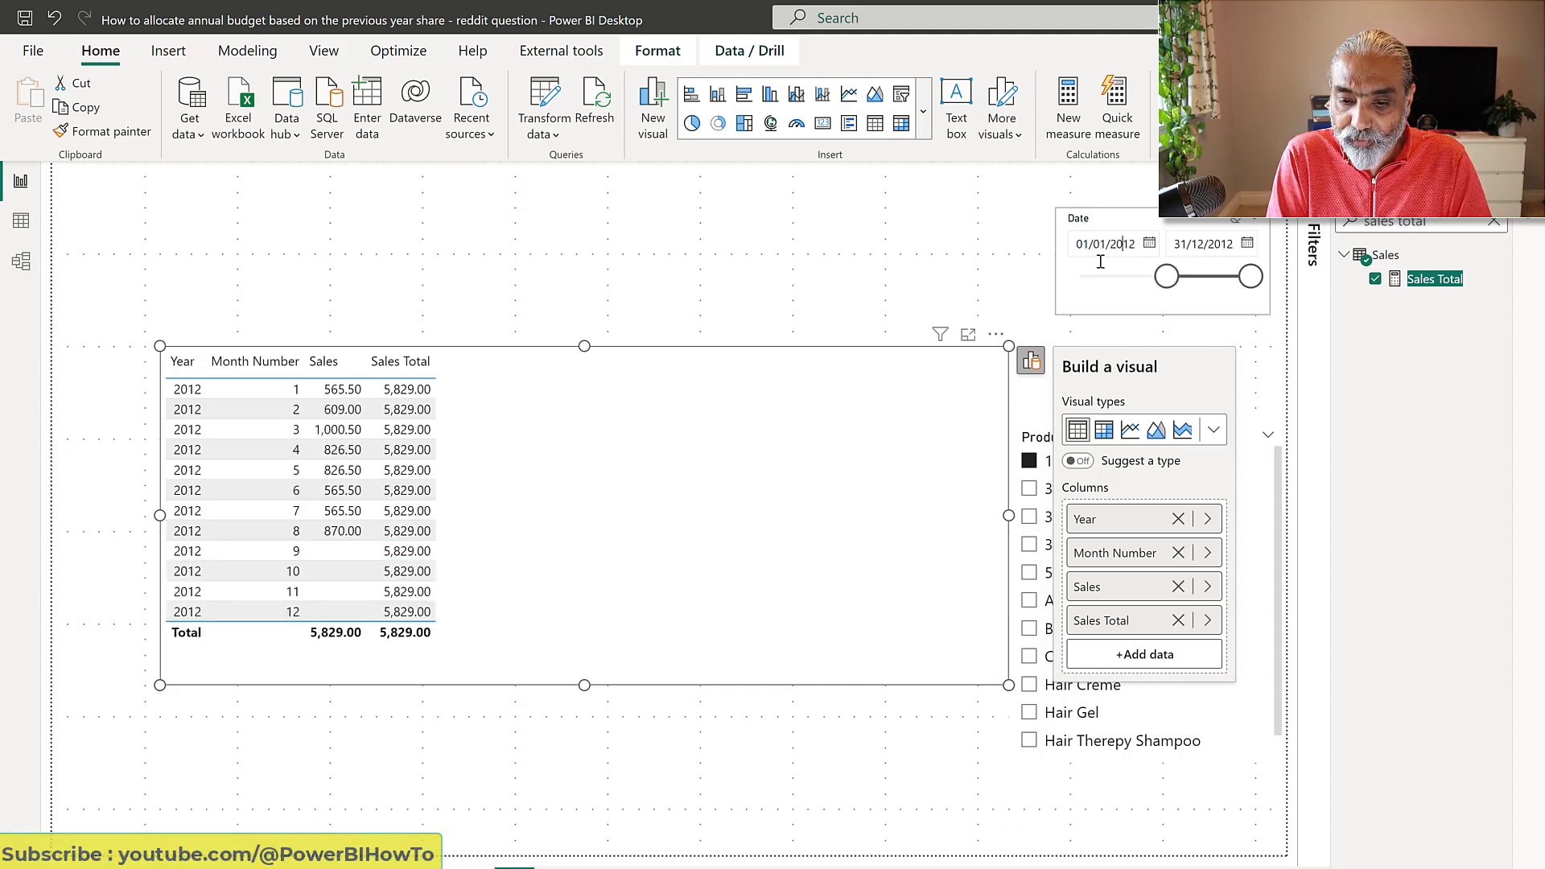
key("BackSpace")
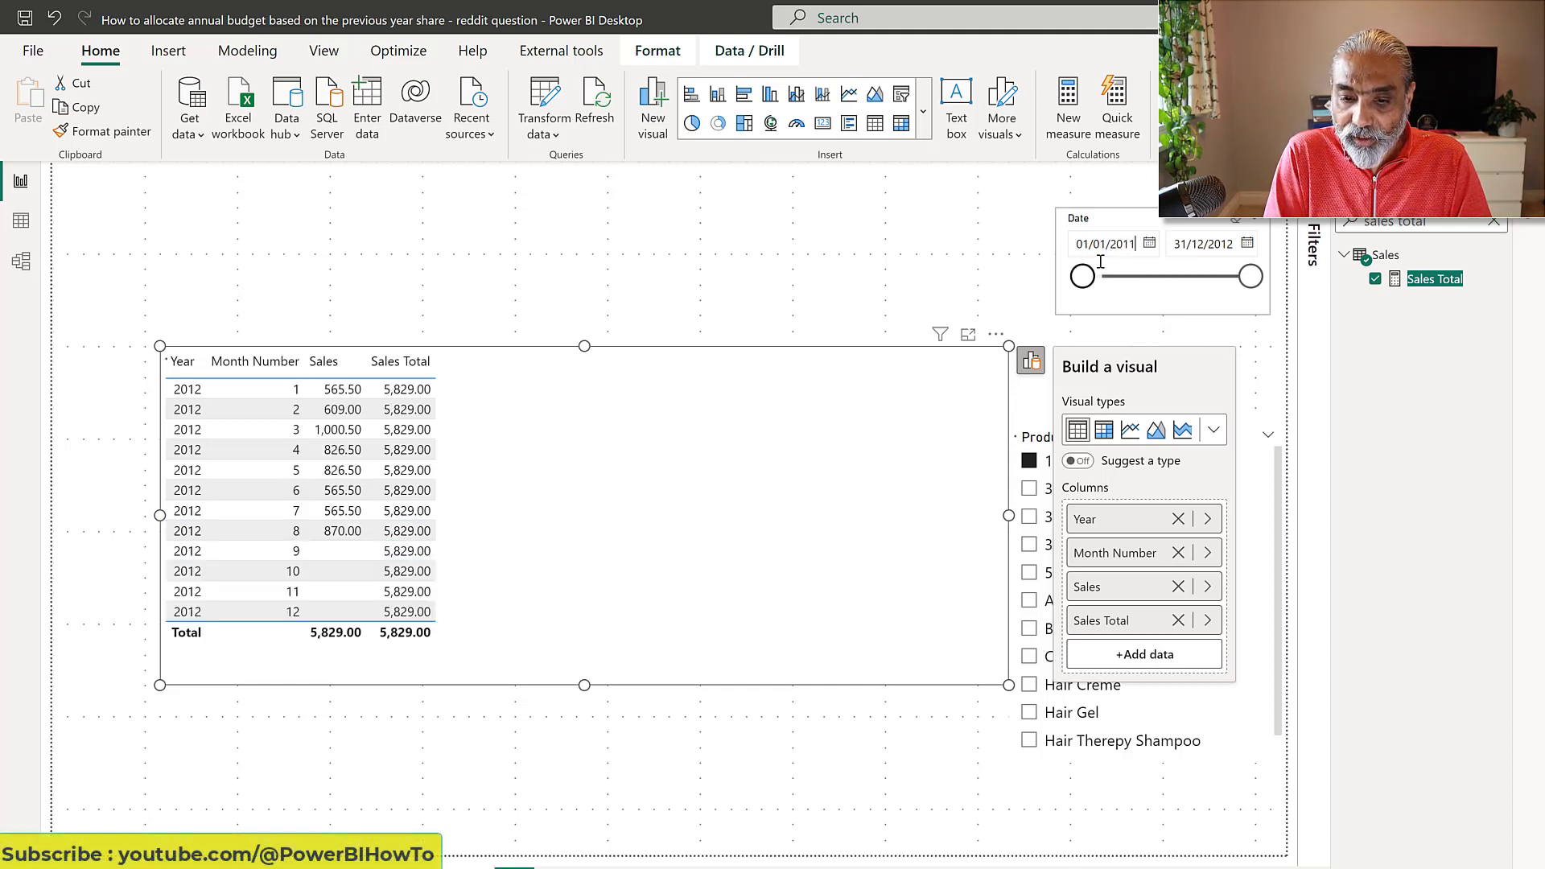
type("1")
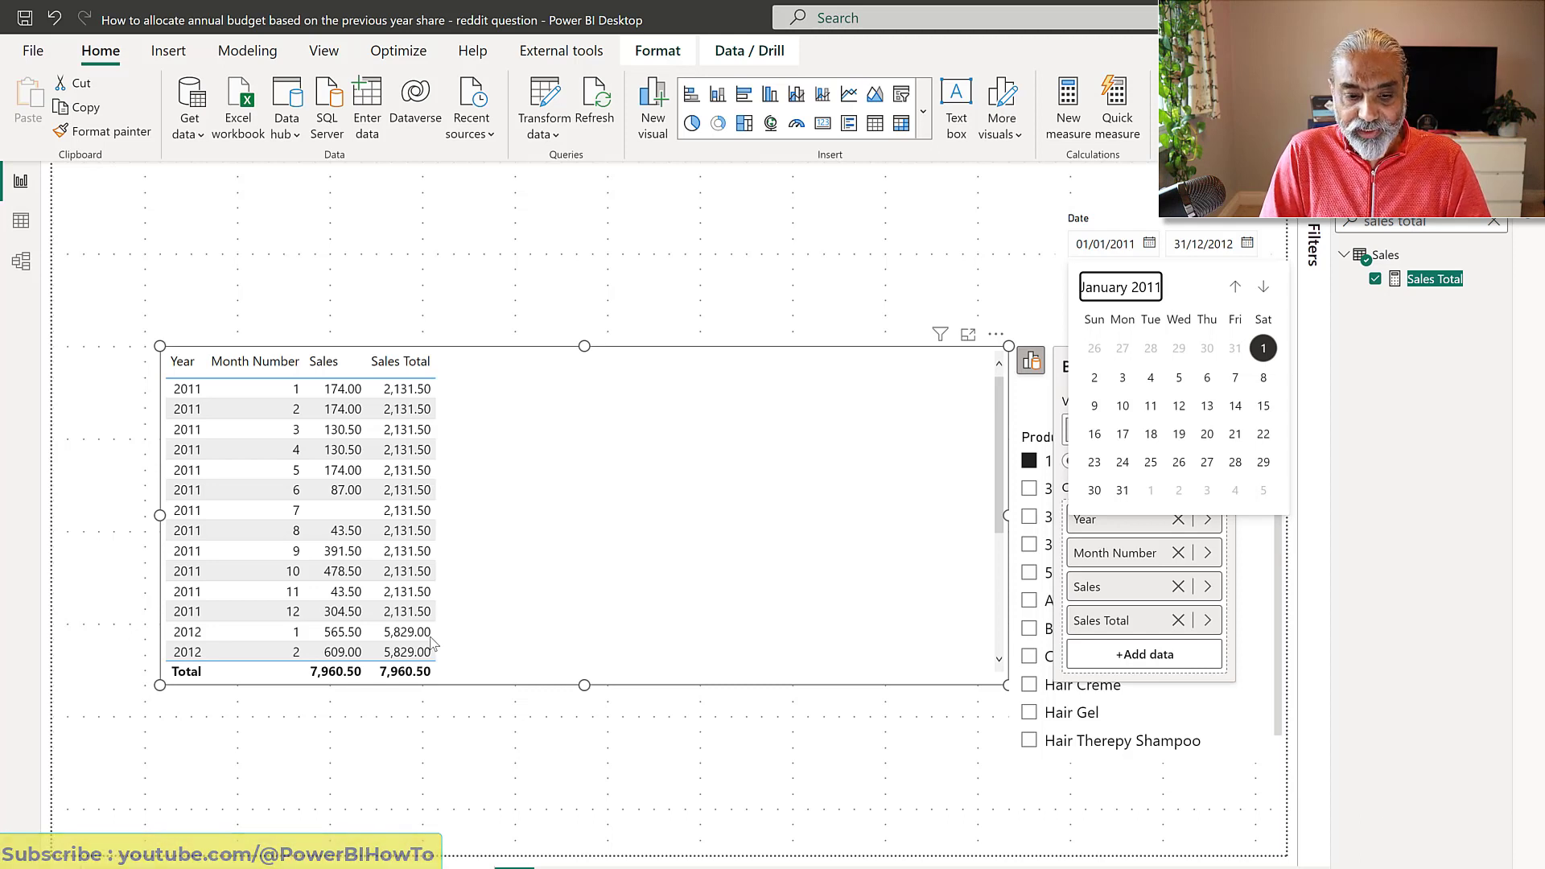
Comment out the VALUES filter in the Sales Total formula, remove the comma after ALL ( 'Calendar' ), and commit.
left_click(1431, 278)
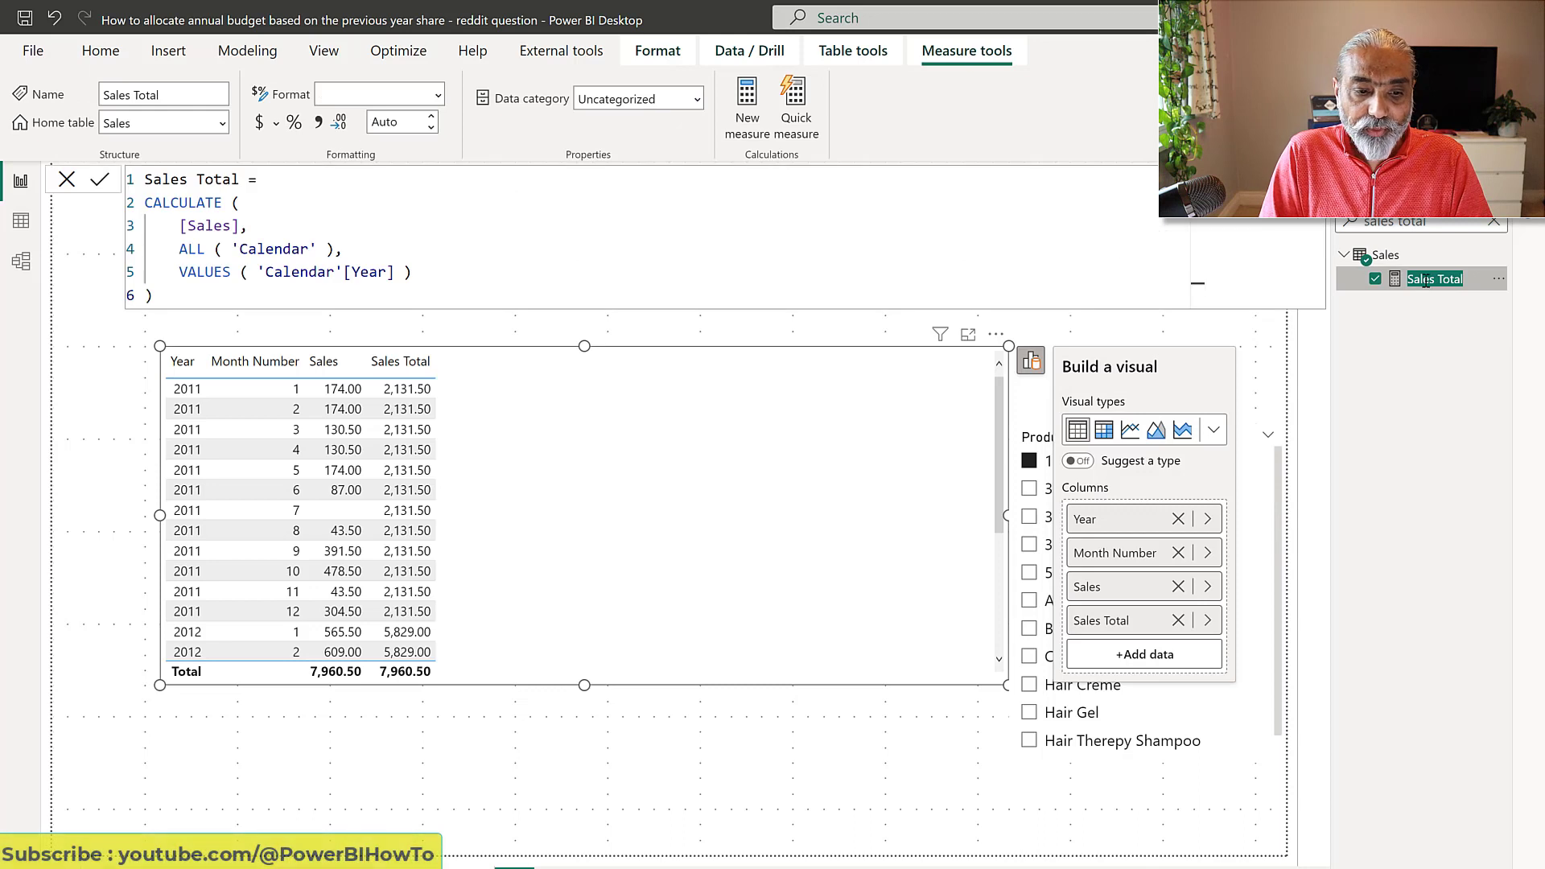
left_click(179, 272)
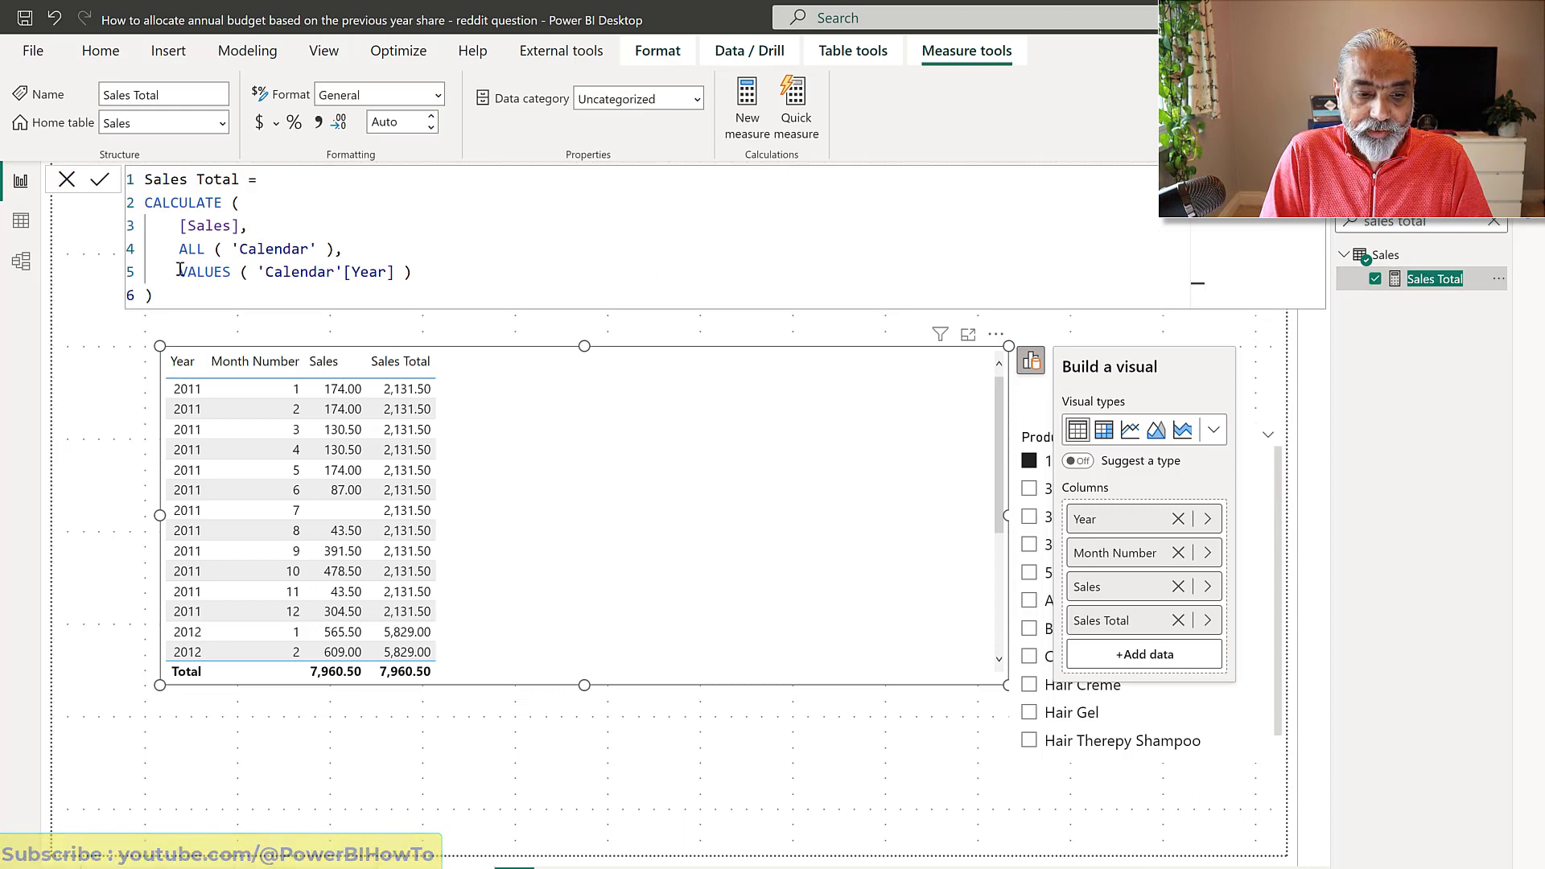
type("//")
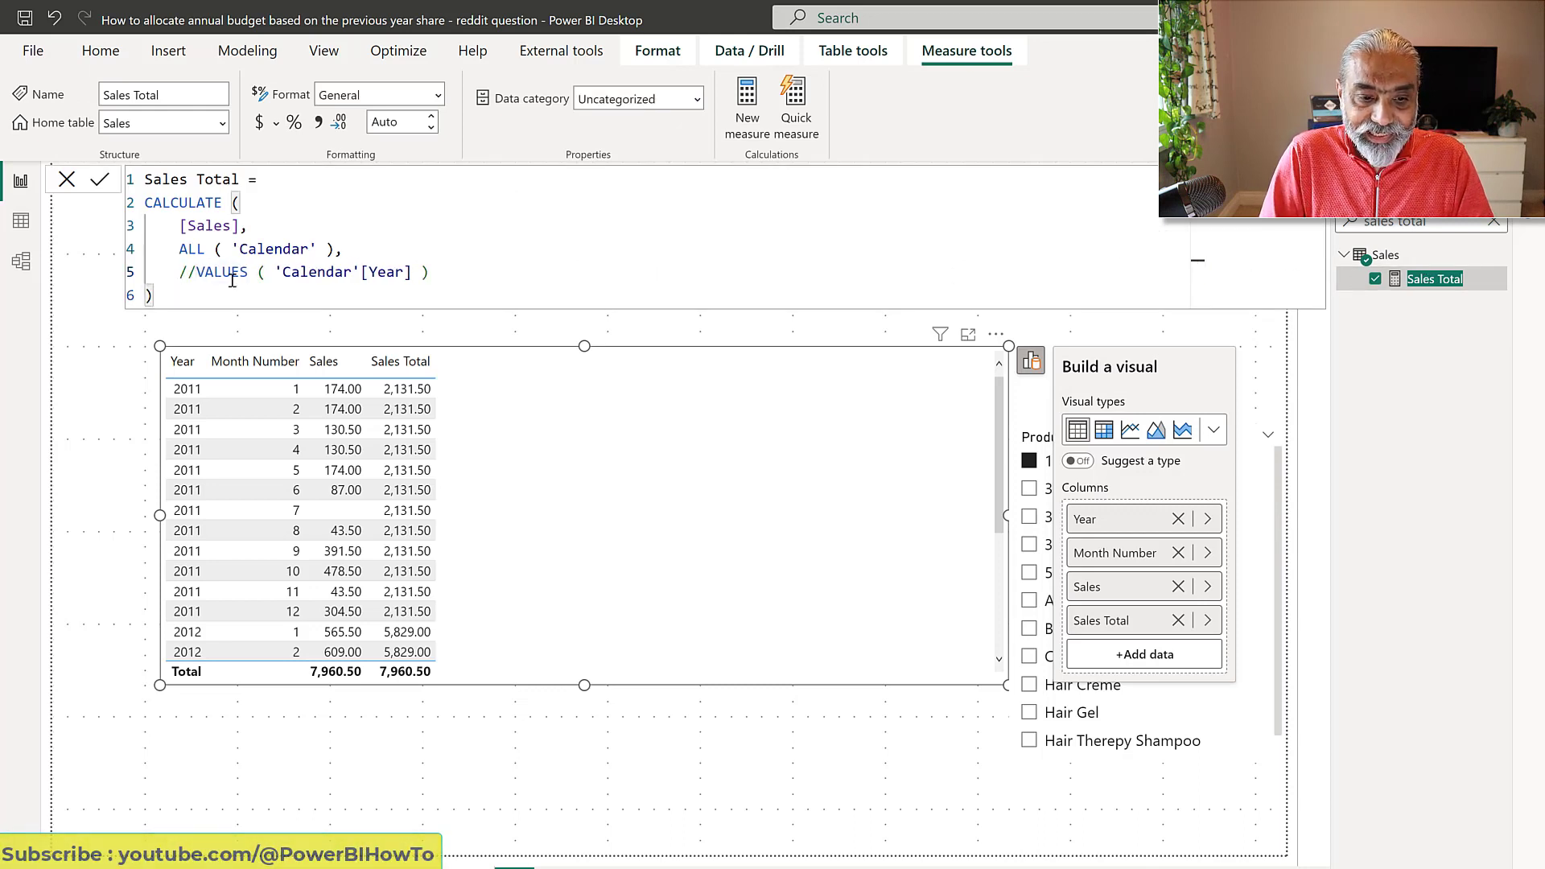
left_click(363, 251)
key("BackSpace")
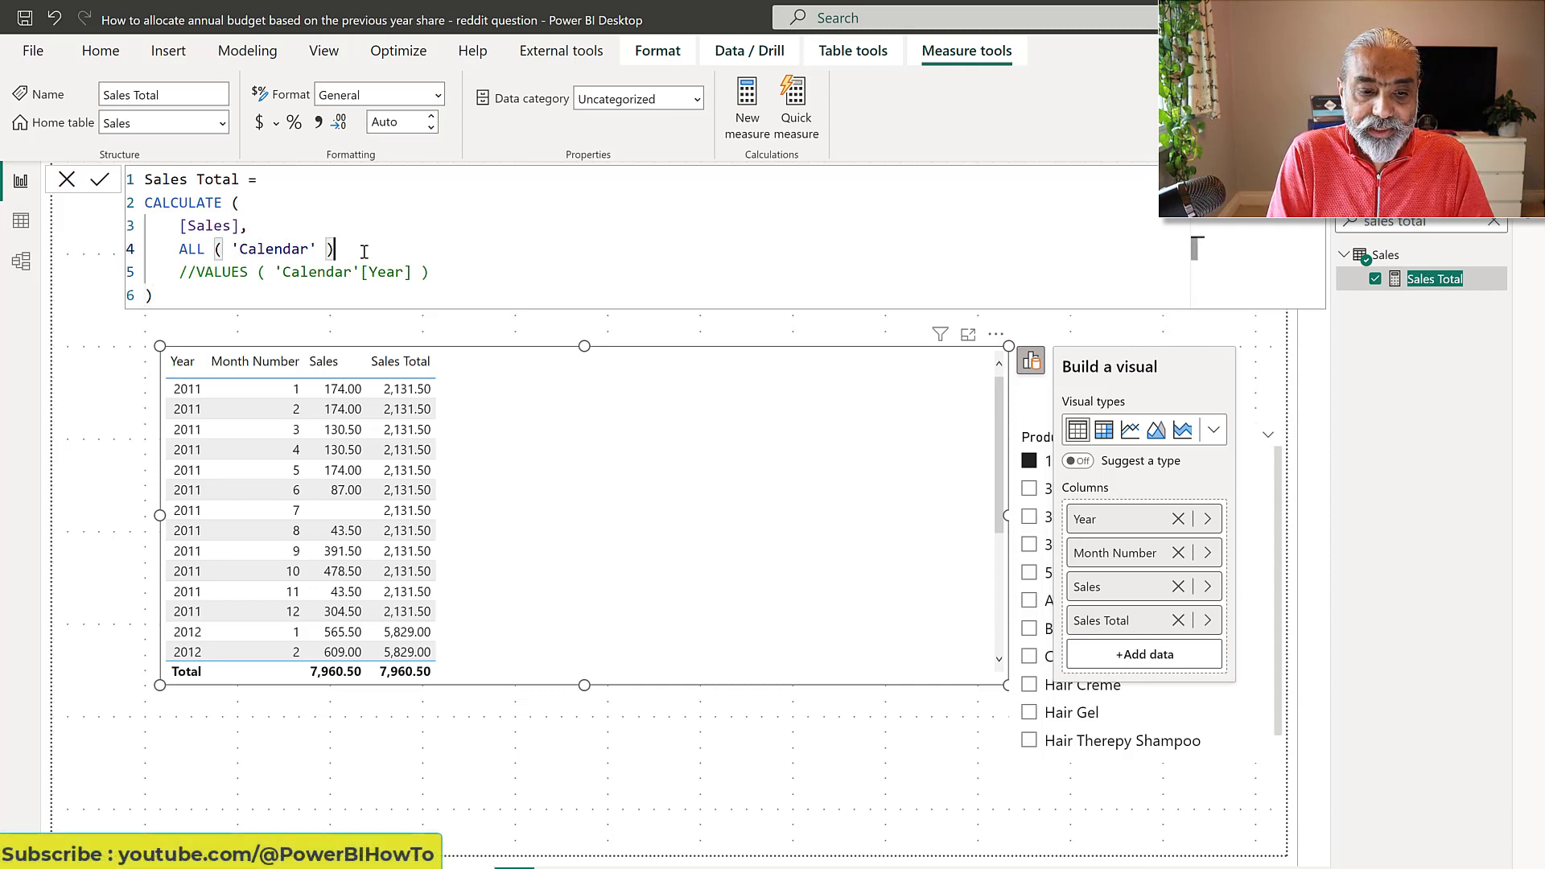
key("Return")
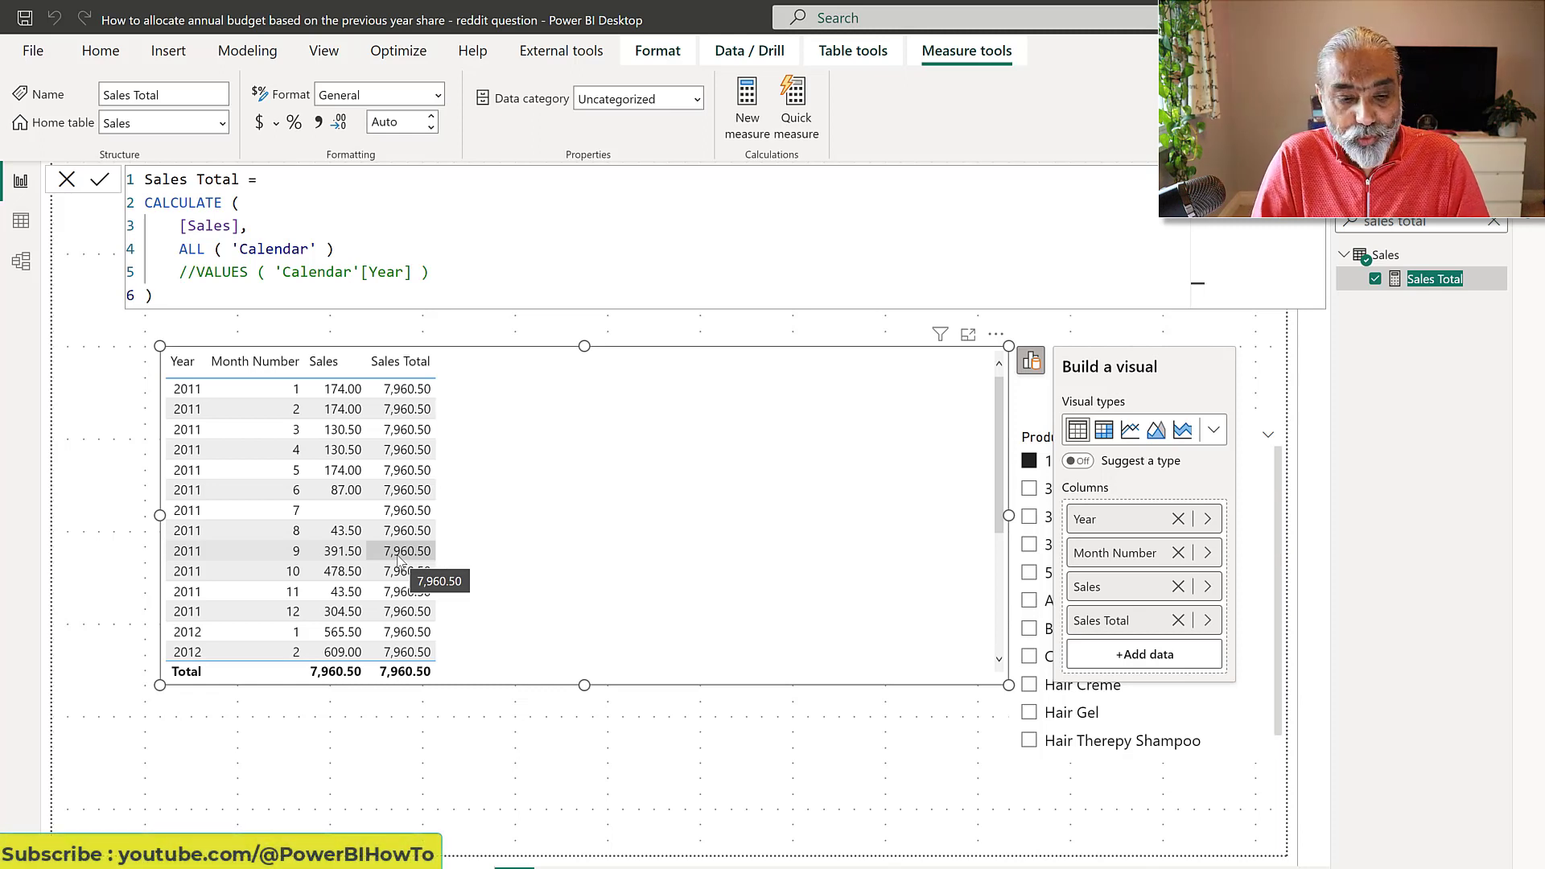
Restore the comma after ALL ( 'Calendar' ), uncomment the VALUES filter and commit the Sales Total formula.
left_click(377, 246)
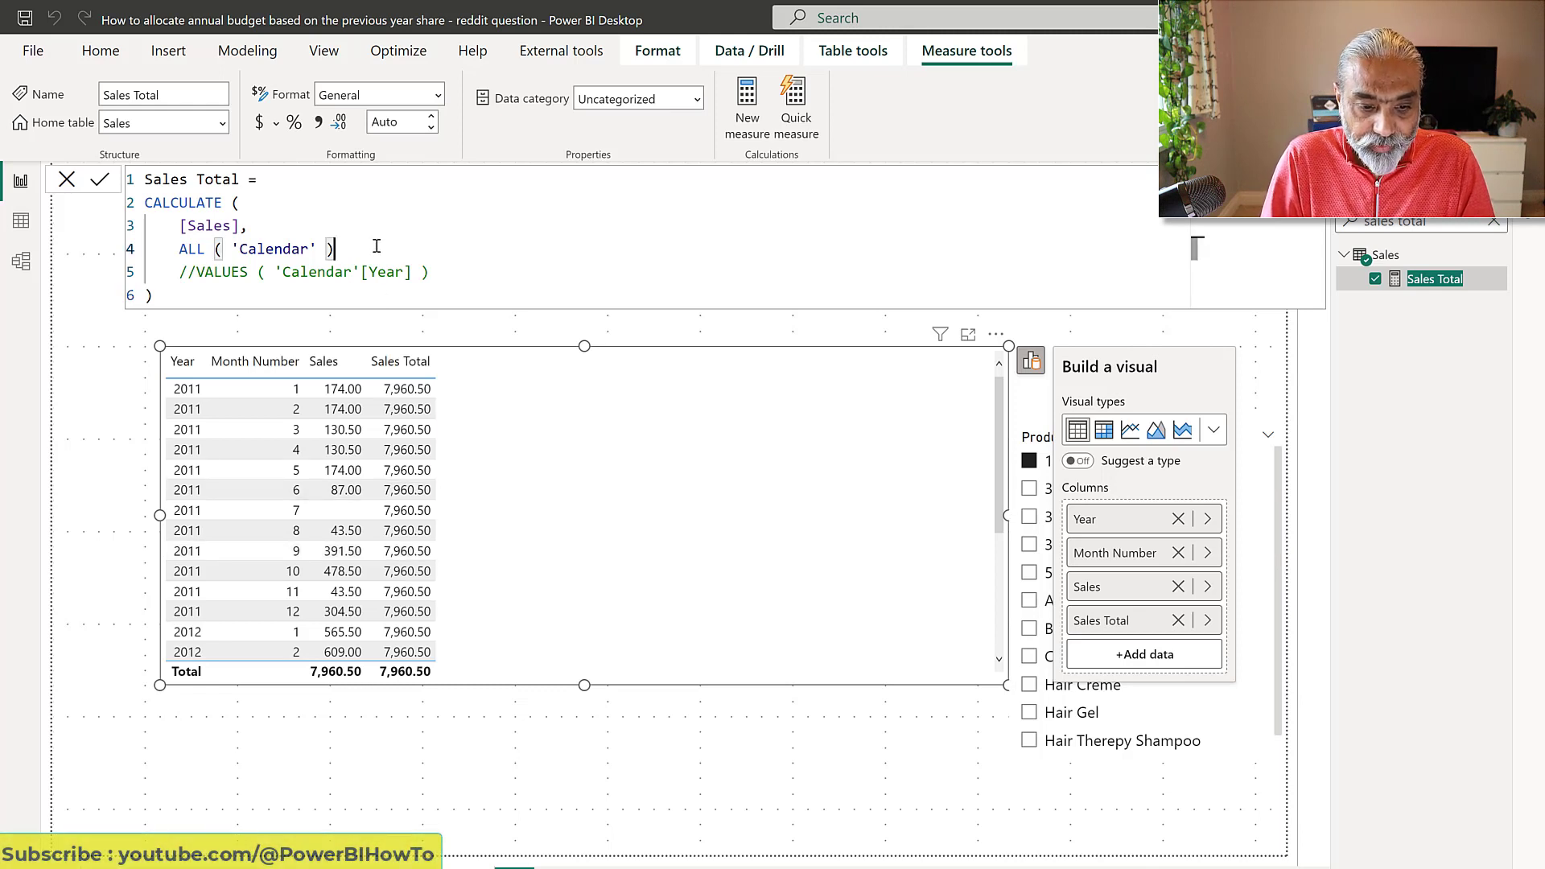
type(",")
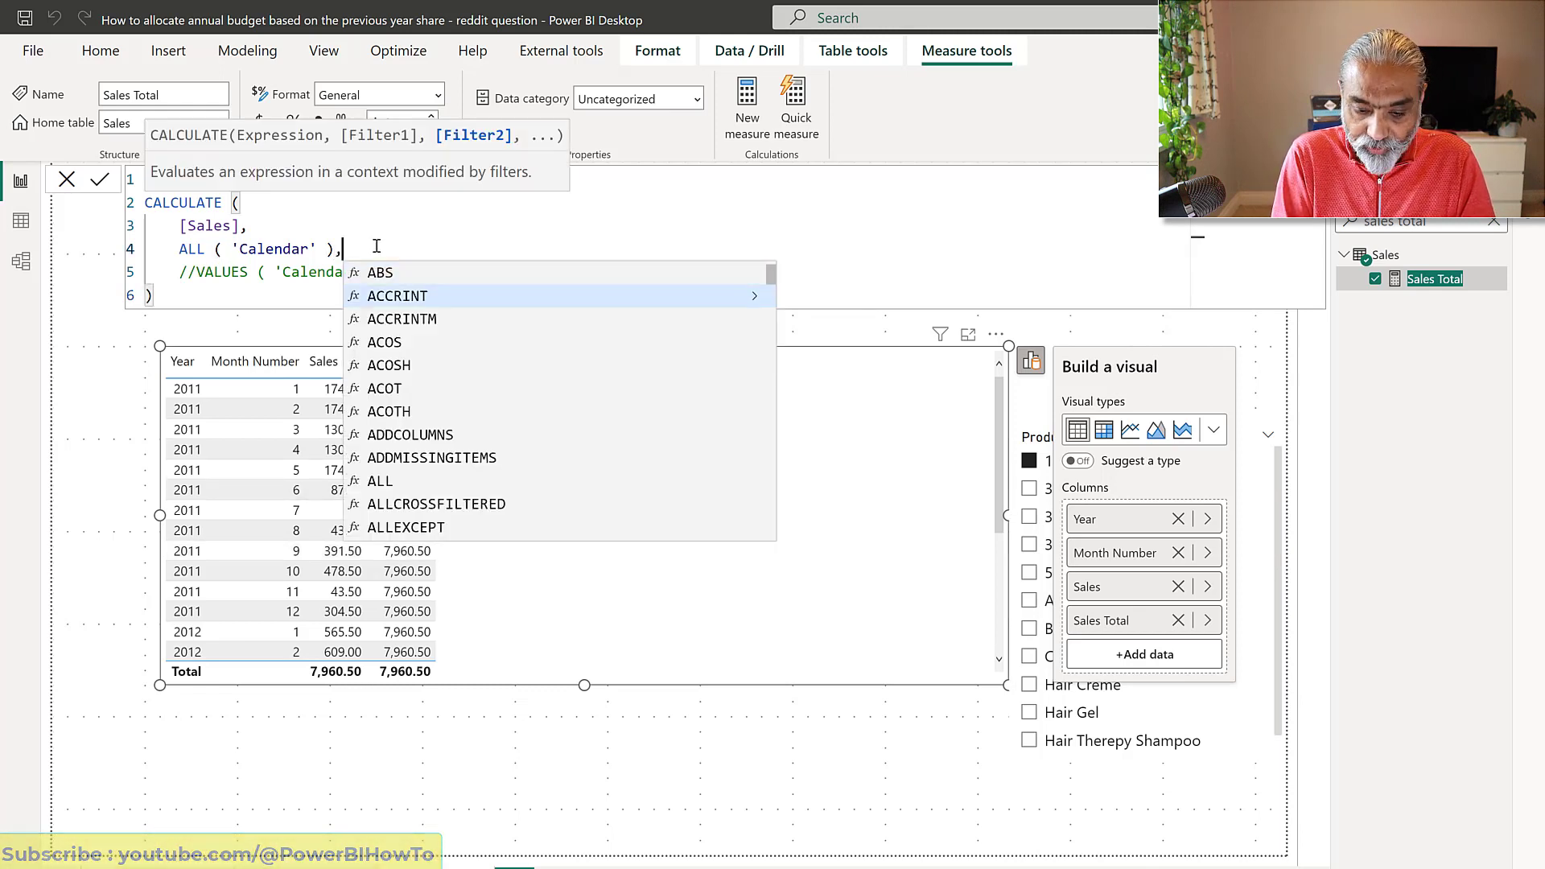
key("Right")
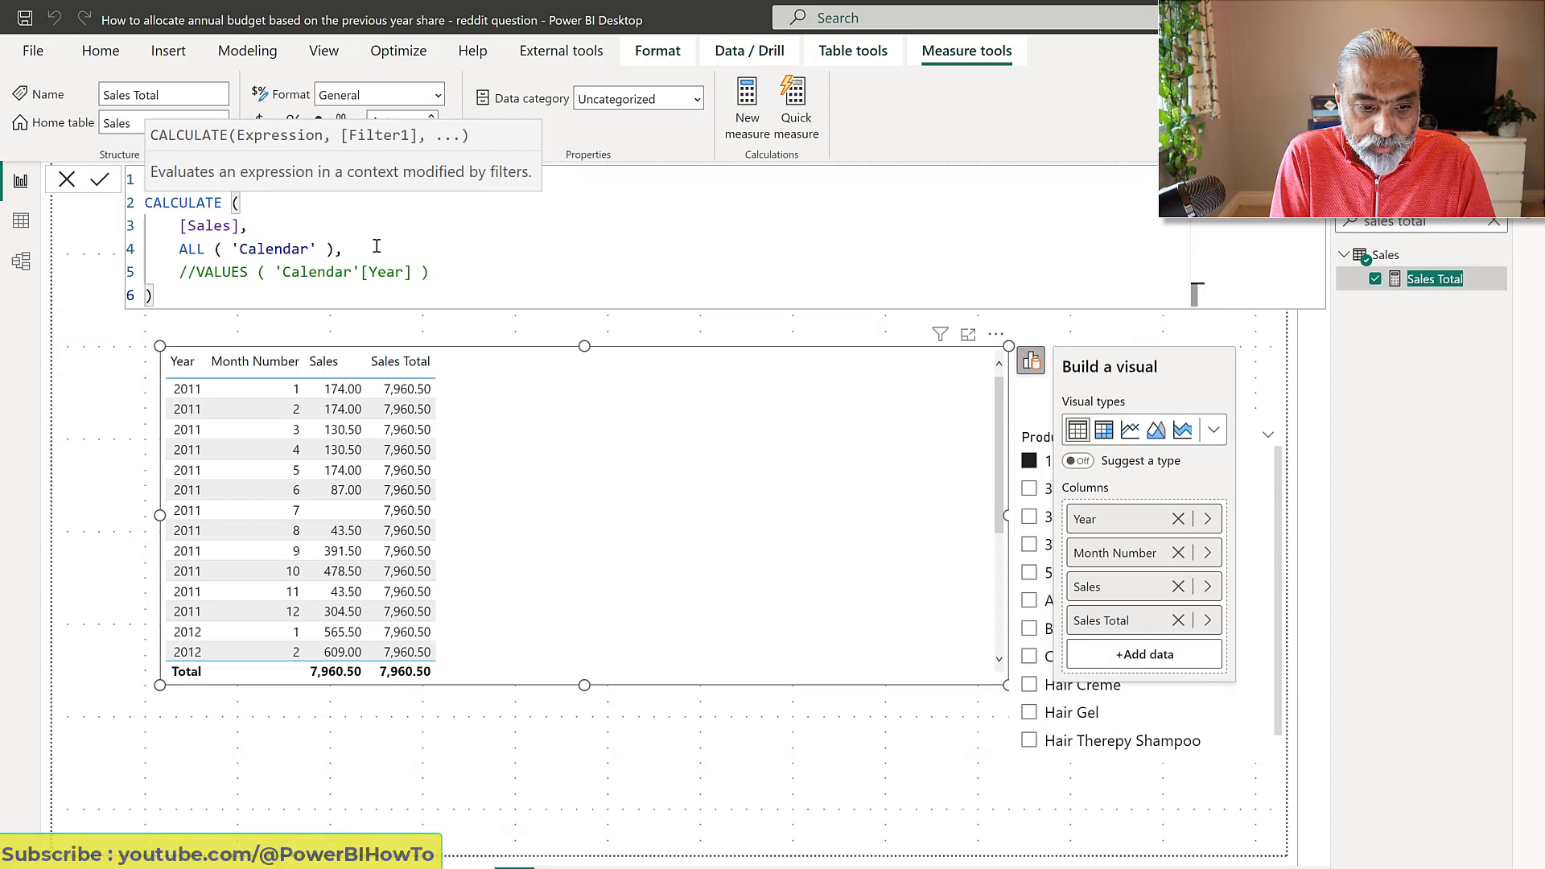
key("Delete")
key("Delete")
key("Return")
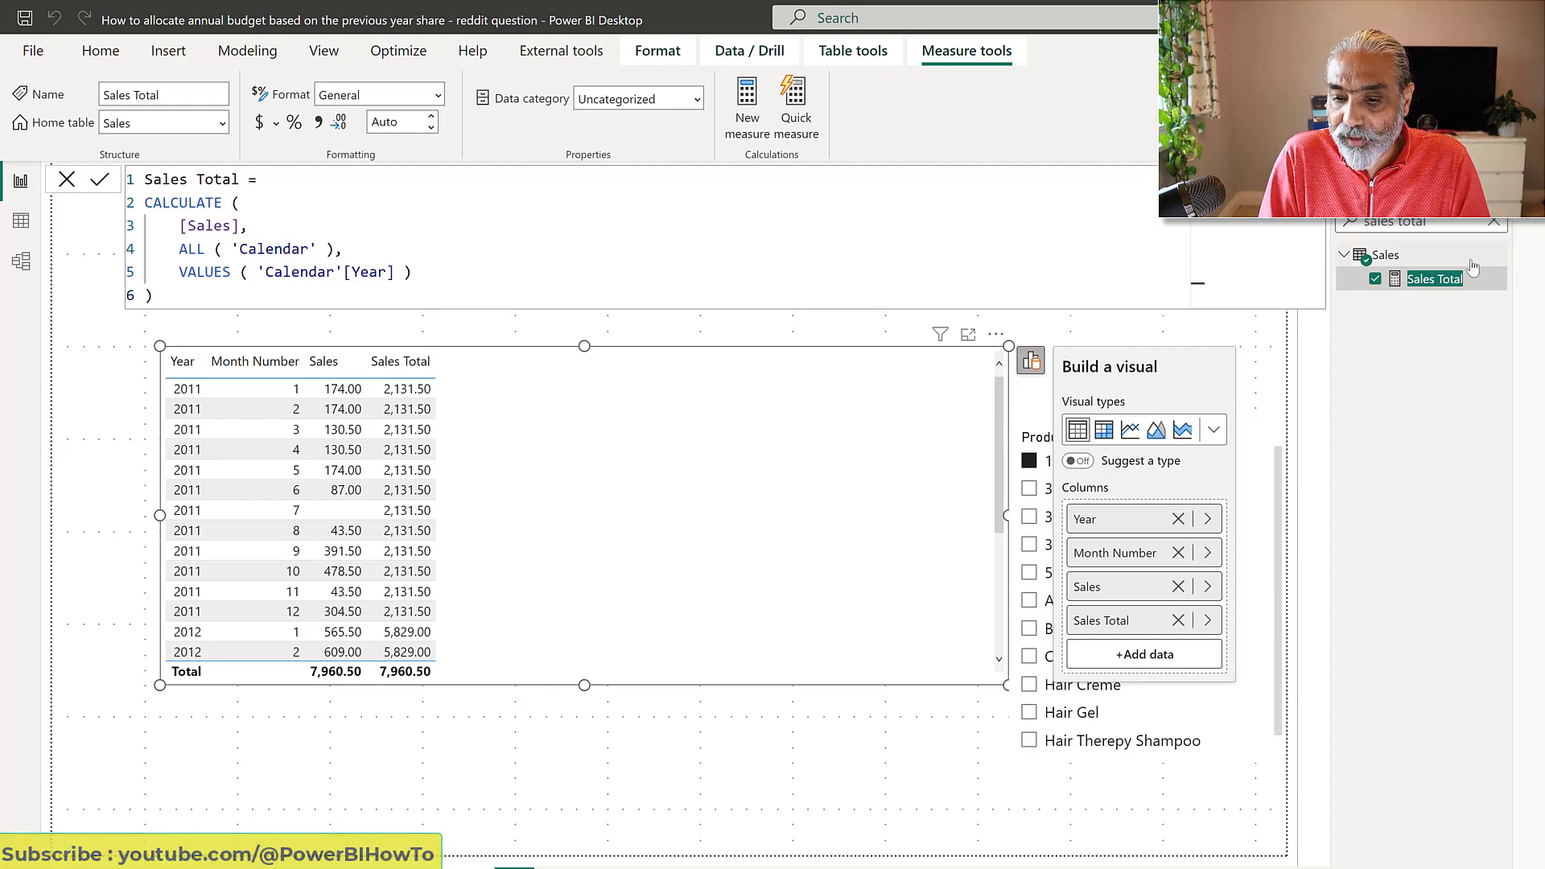
Create a new measure in the Sales table named Sales %.
left_click(1496, 262)
key("Escape")
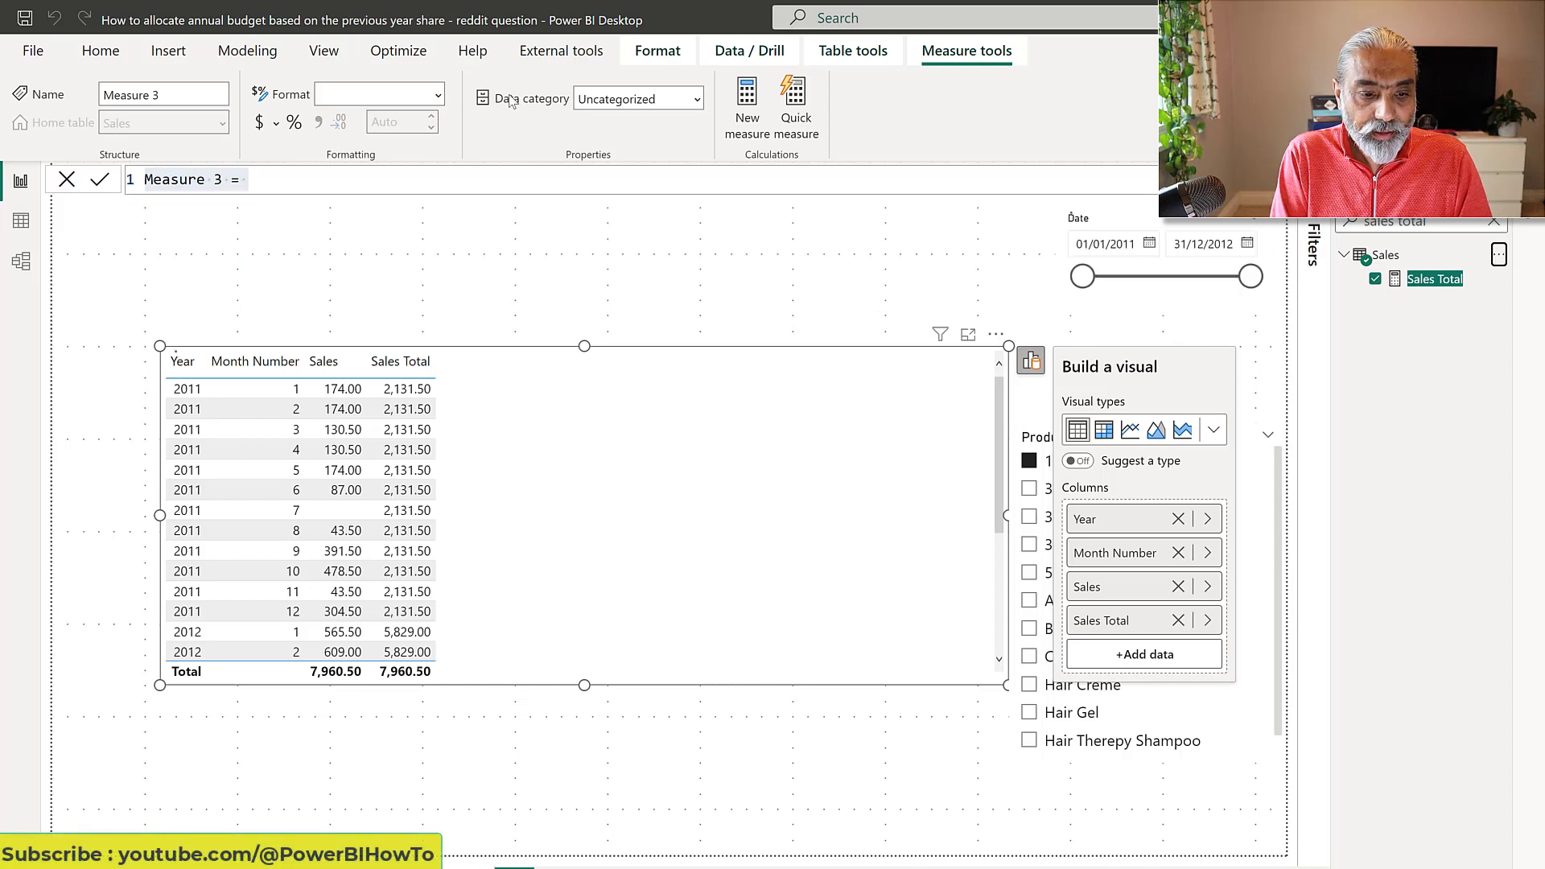
type("es %")
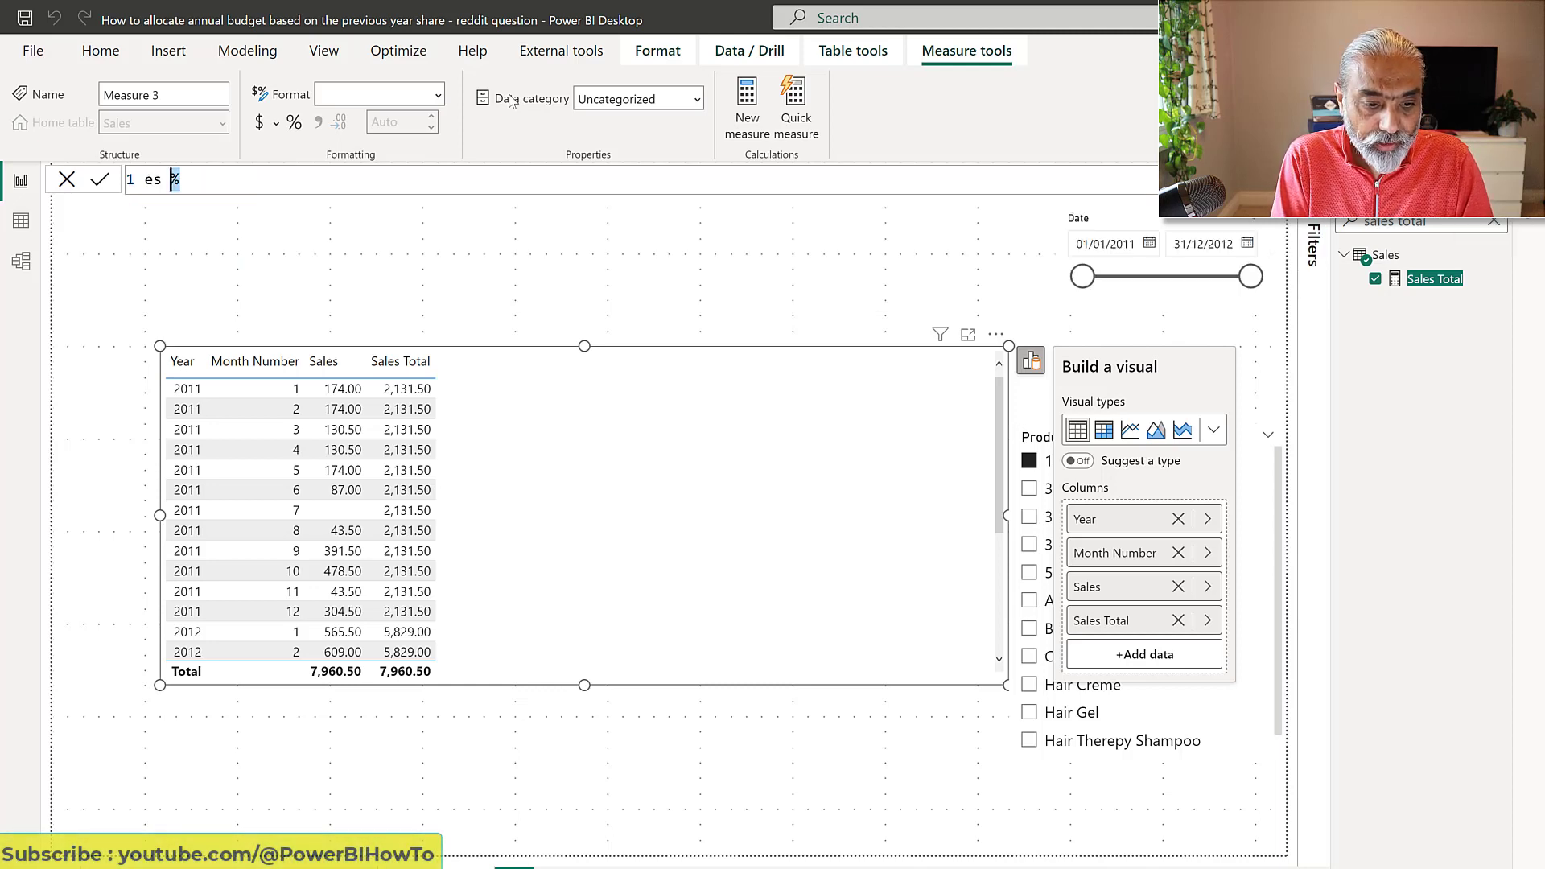
key("ctrl+a")
type("Sales % ")
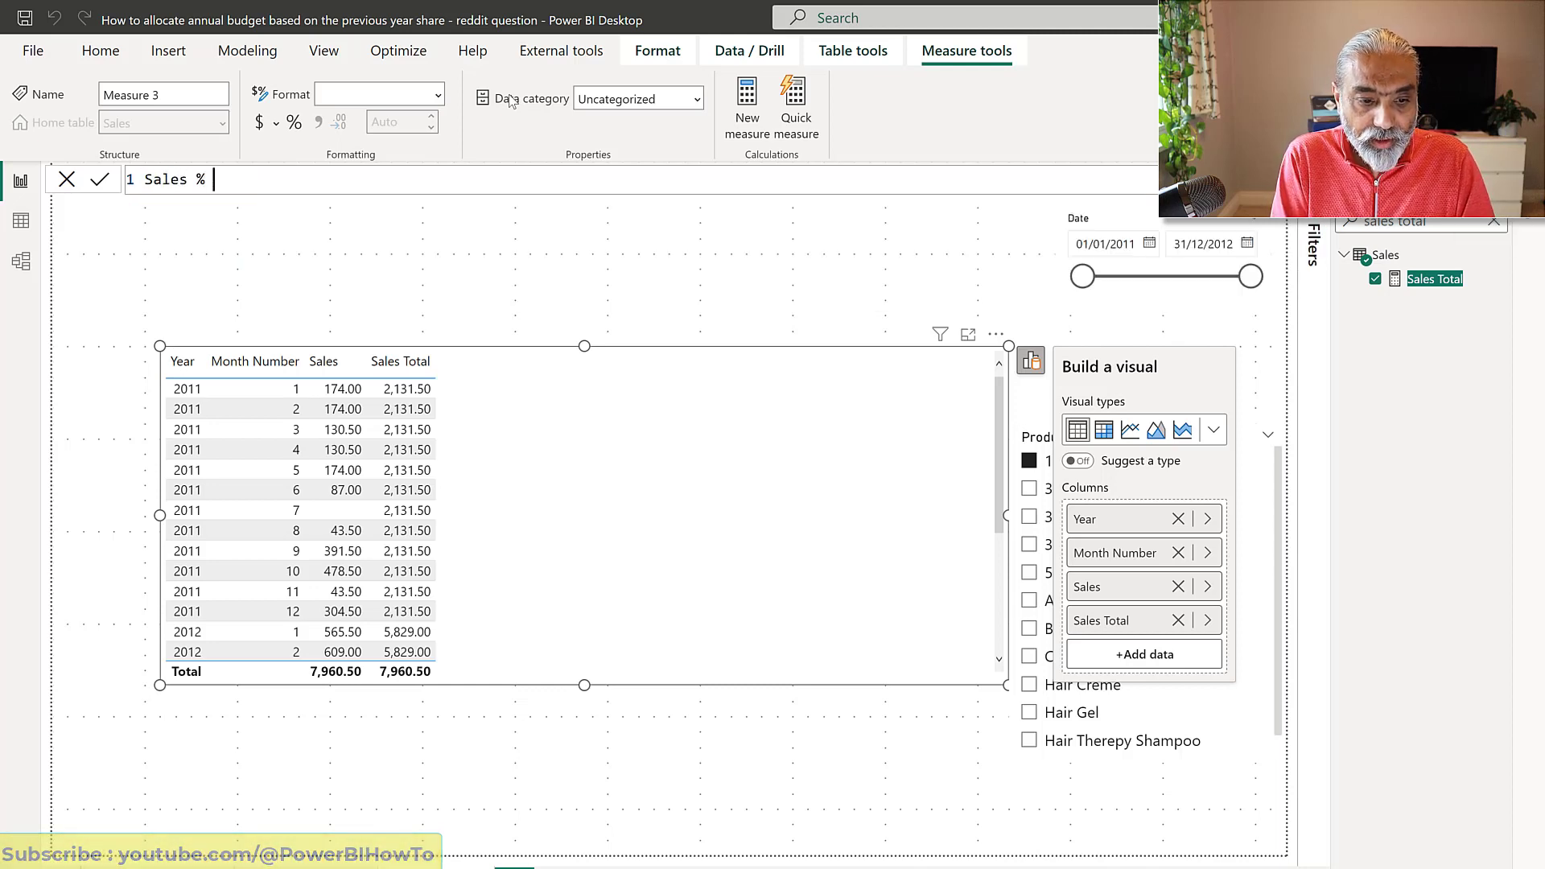
Define the Sales % formula as DIVIDE ( [Sales], [Sales Total] ).
type("= DIVIDE ( [")
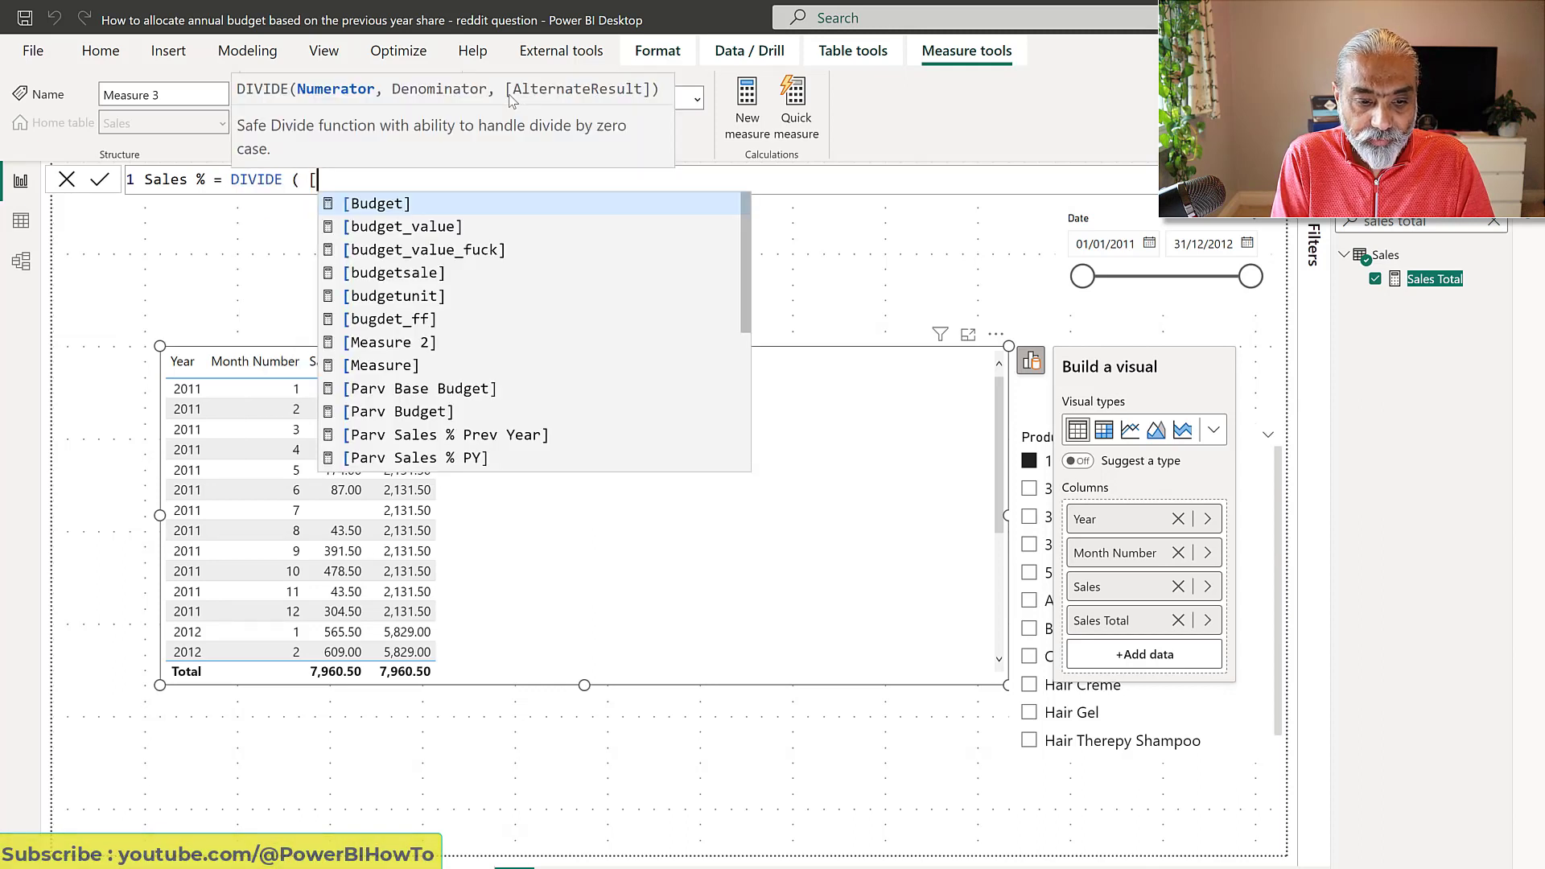
type("Sale")
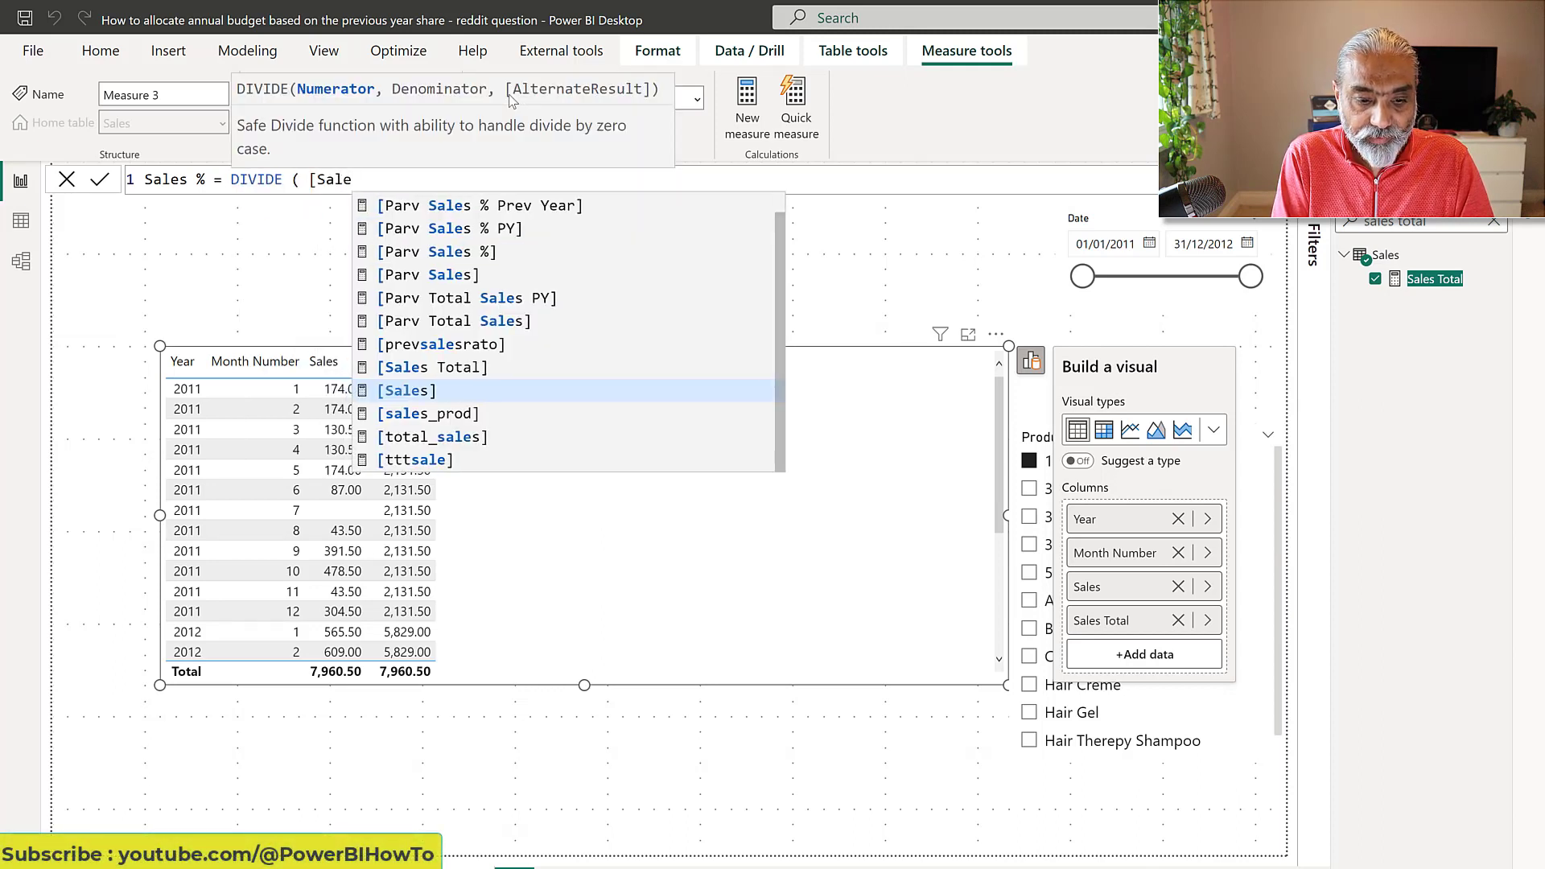
key("Tab")
type(", [")
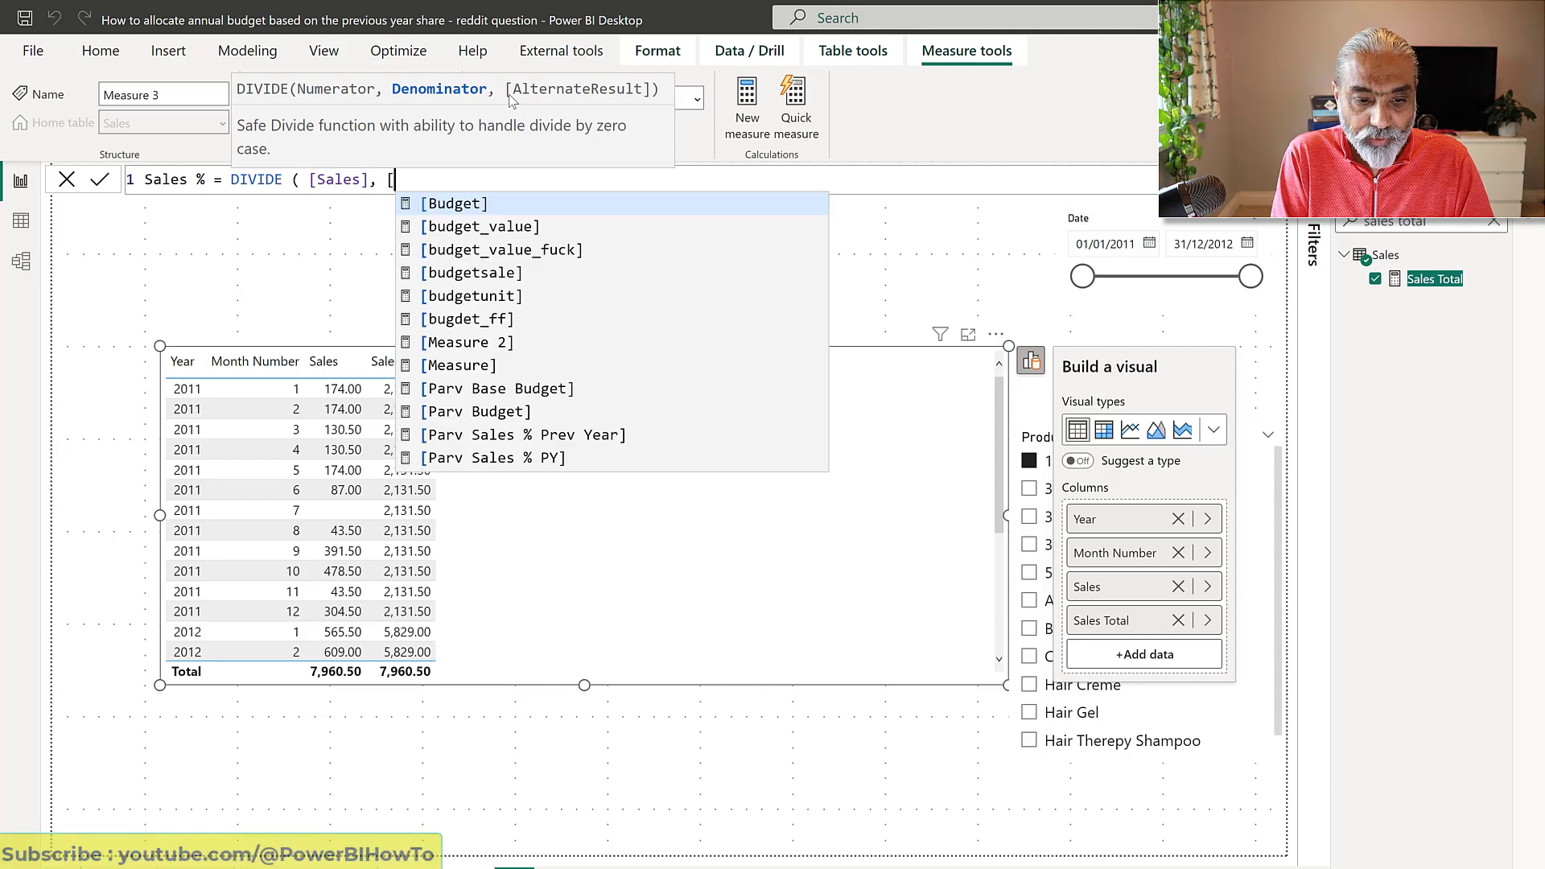
type("Sales Total")
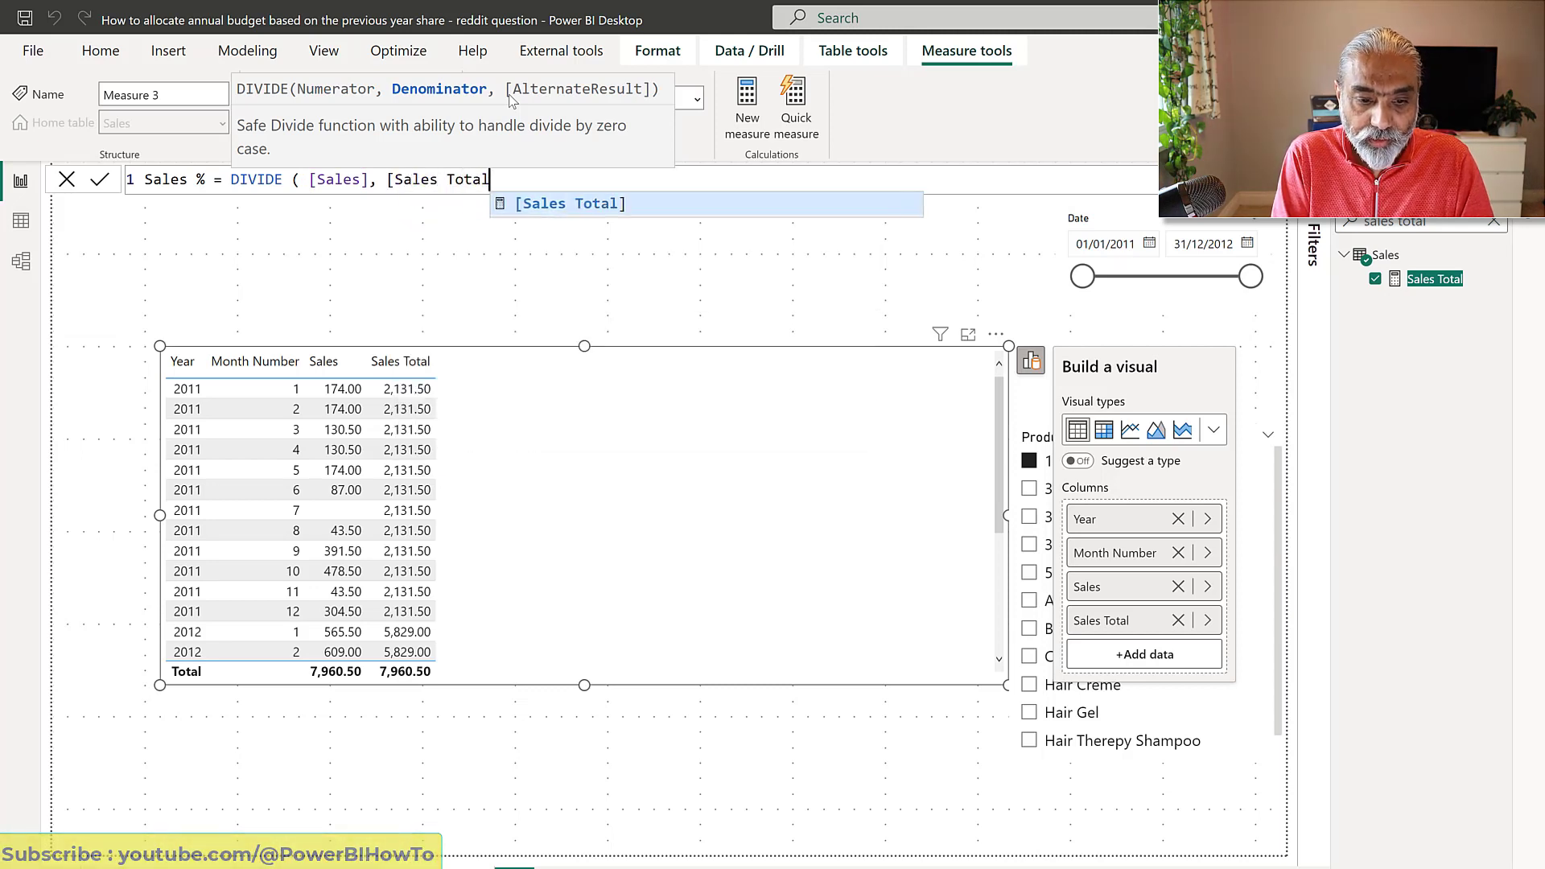
key("Tab")
type(")")
key("shift+Return")
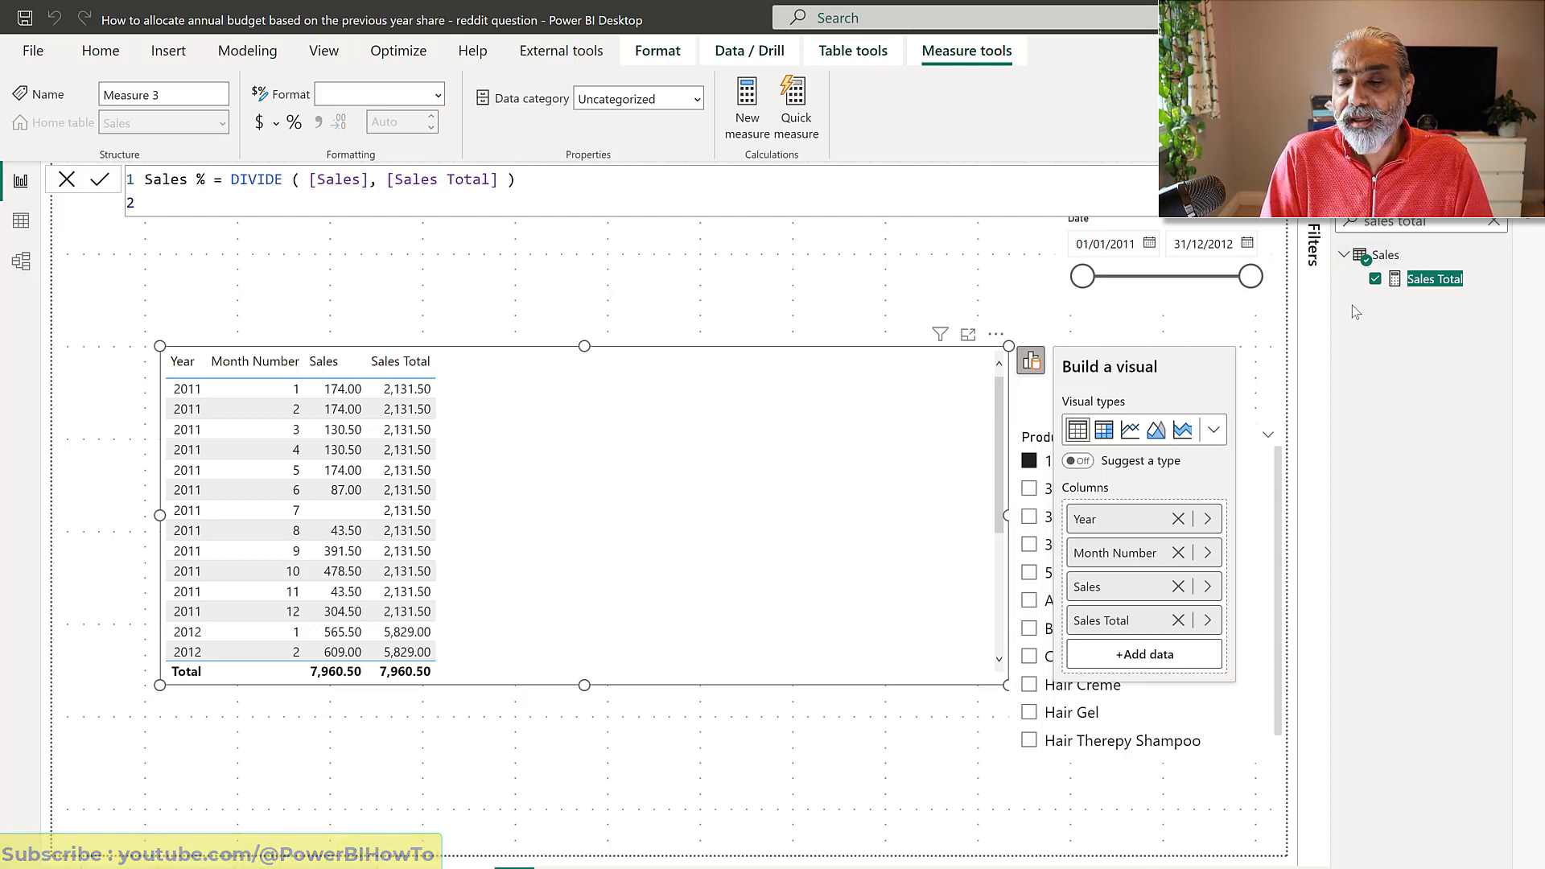
Search the fields for sales % and add the Sales % measure from the Sales table to the table visual.
double_click(1419, 225)
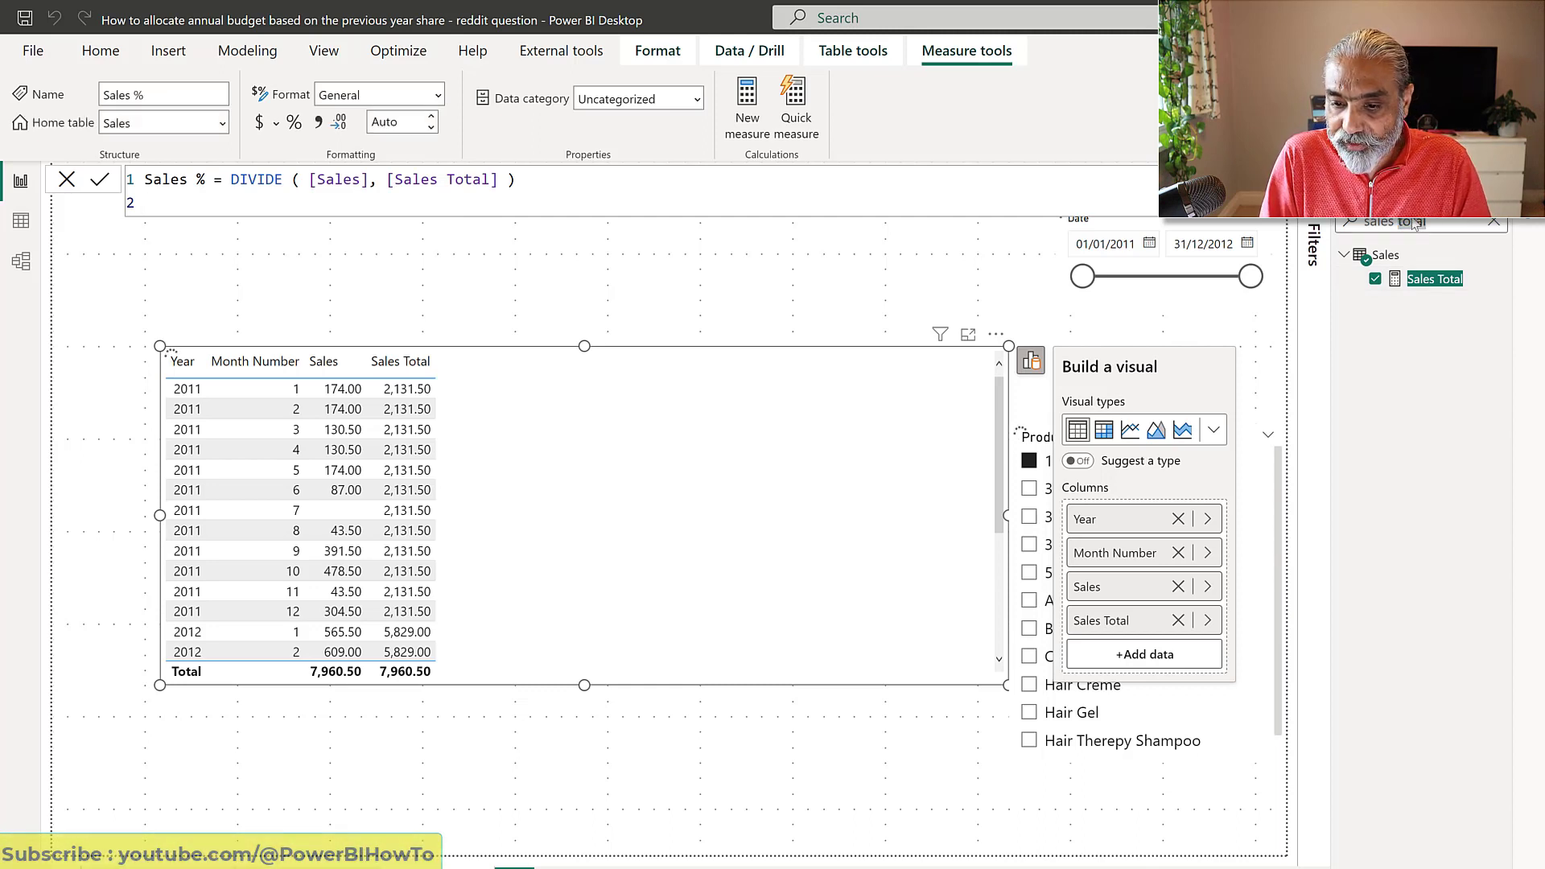
left_click(1412, 223)
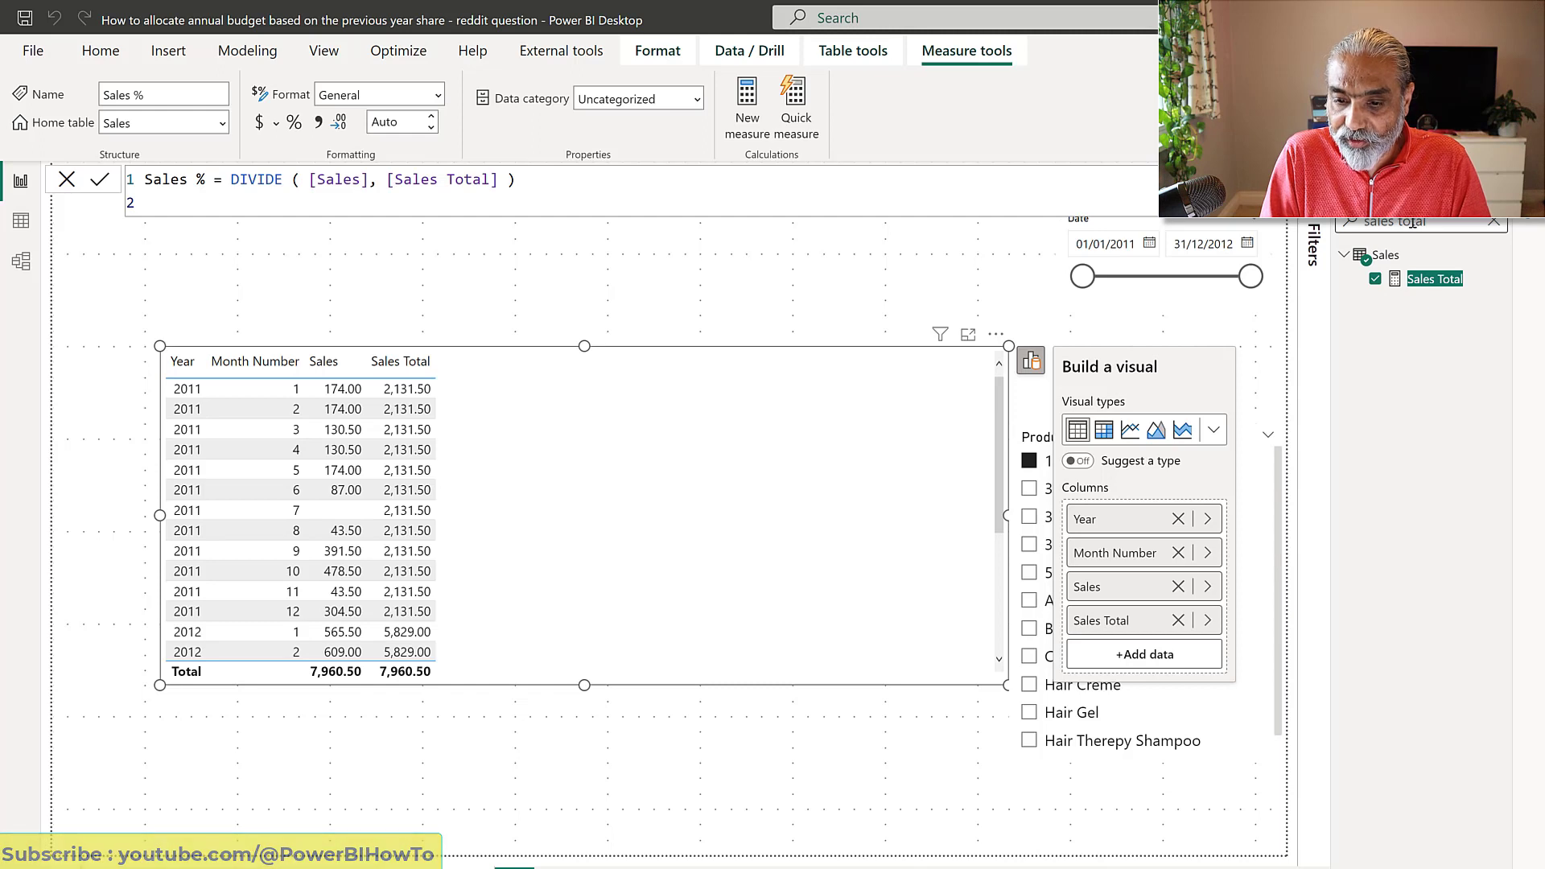
double_click(1412, 223)
type("%")
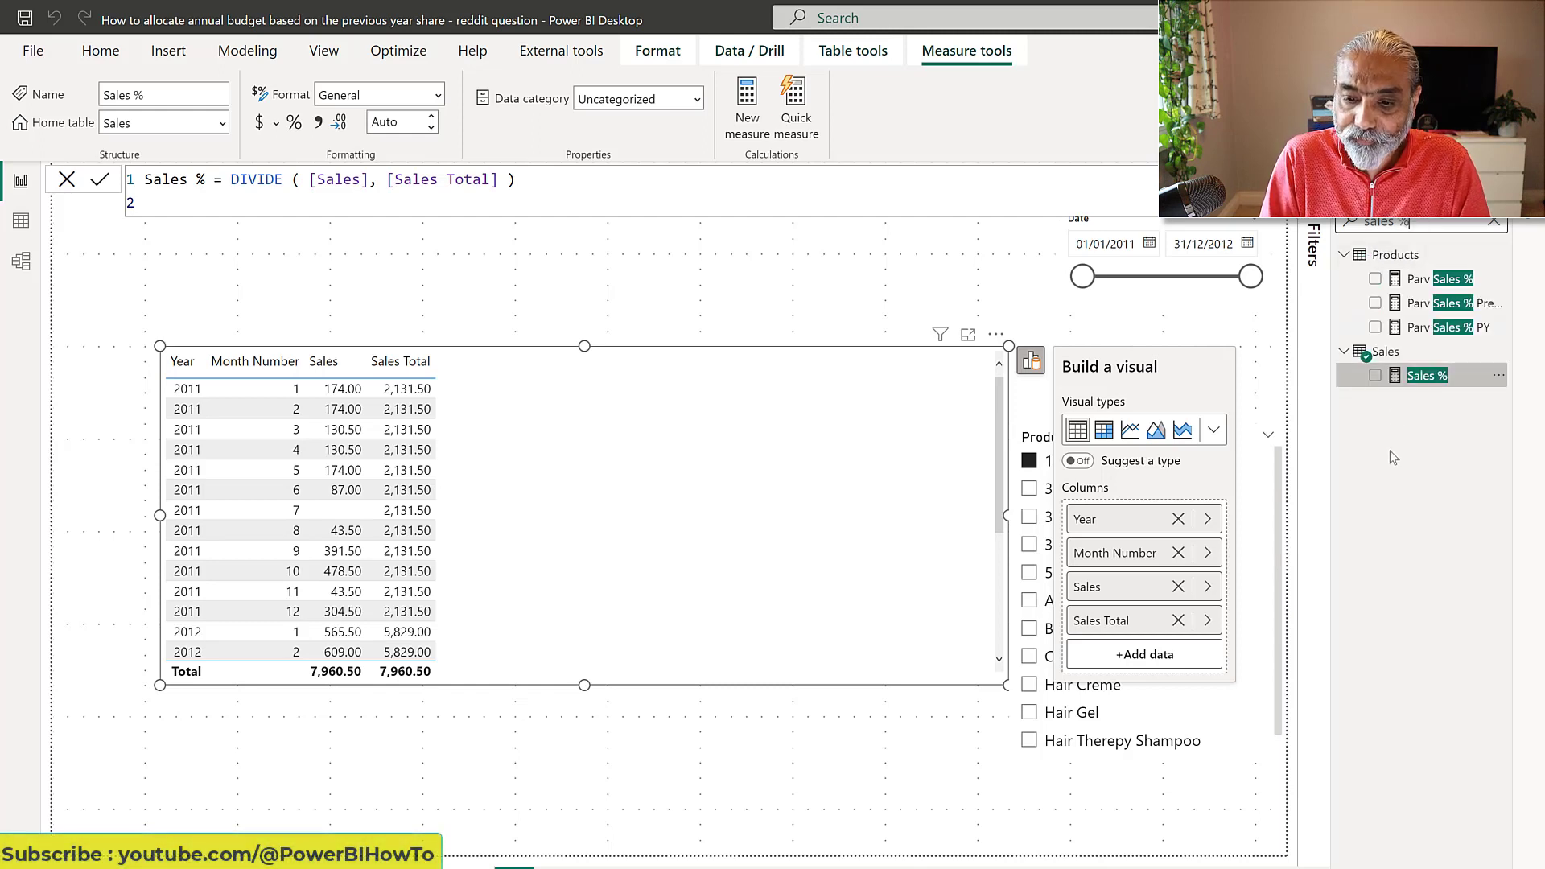
left_click(1375, 376)
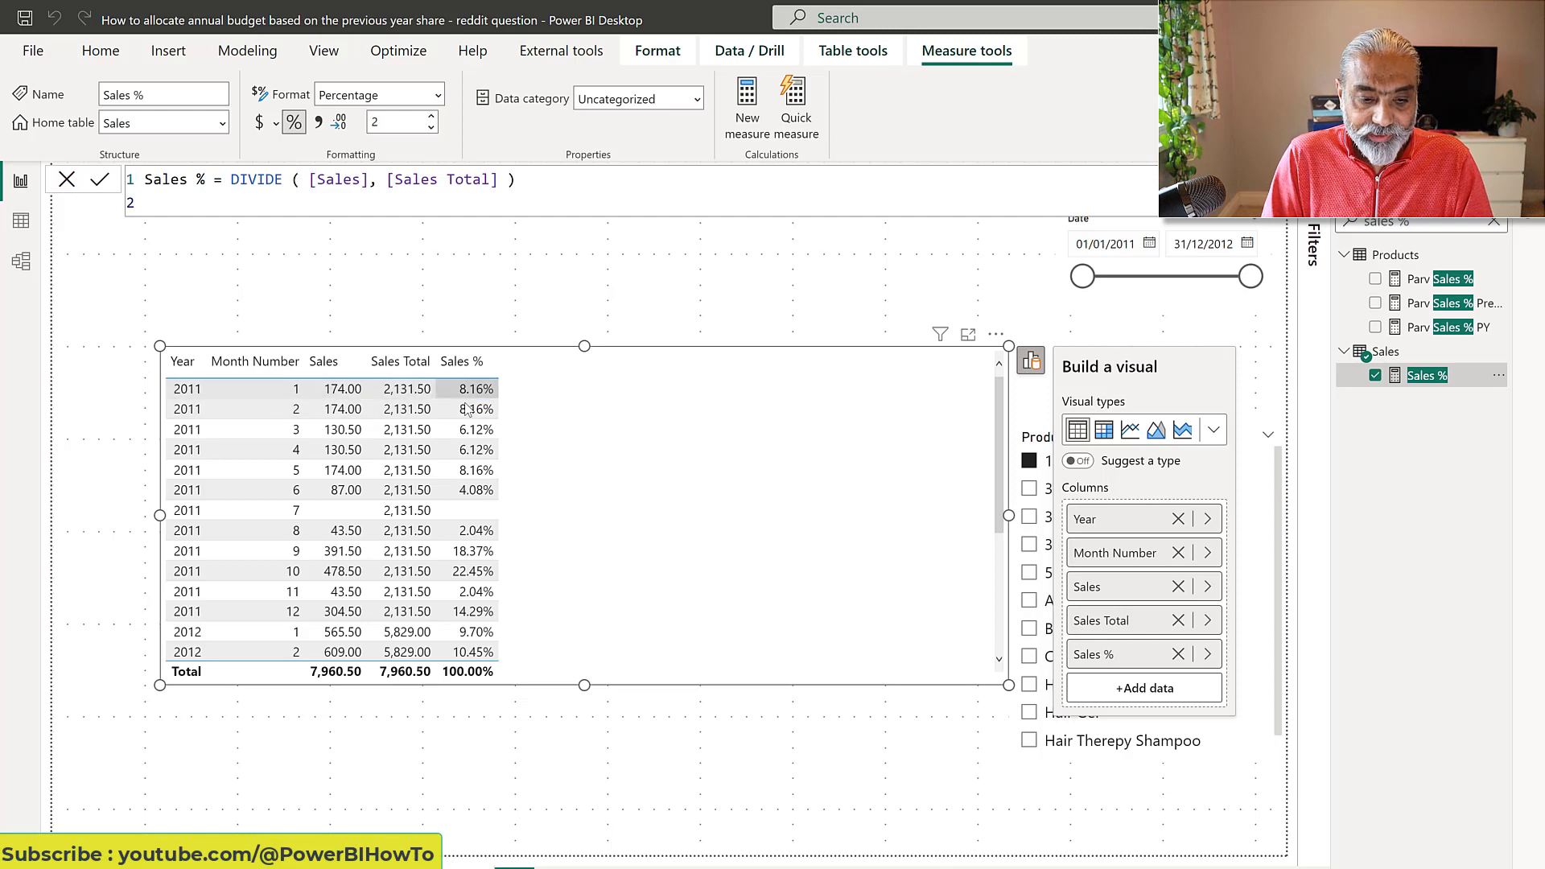
Examine the monthly Sales % values in the table visual for 2011 and 2012.
key("Down")
key("Down")
key("Down")
key("Down")
key("Down")
key("Down")
key("Down")
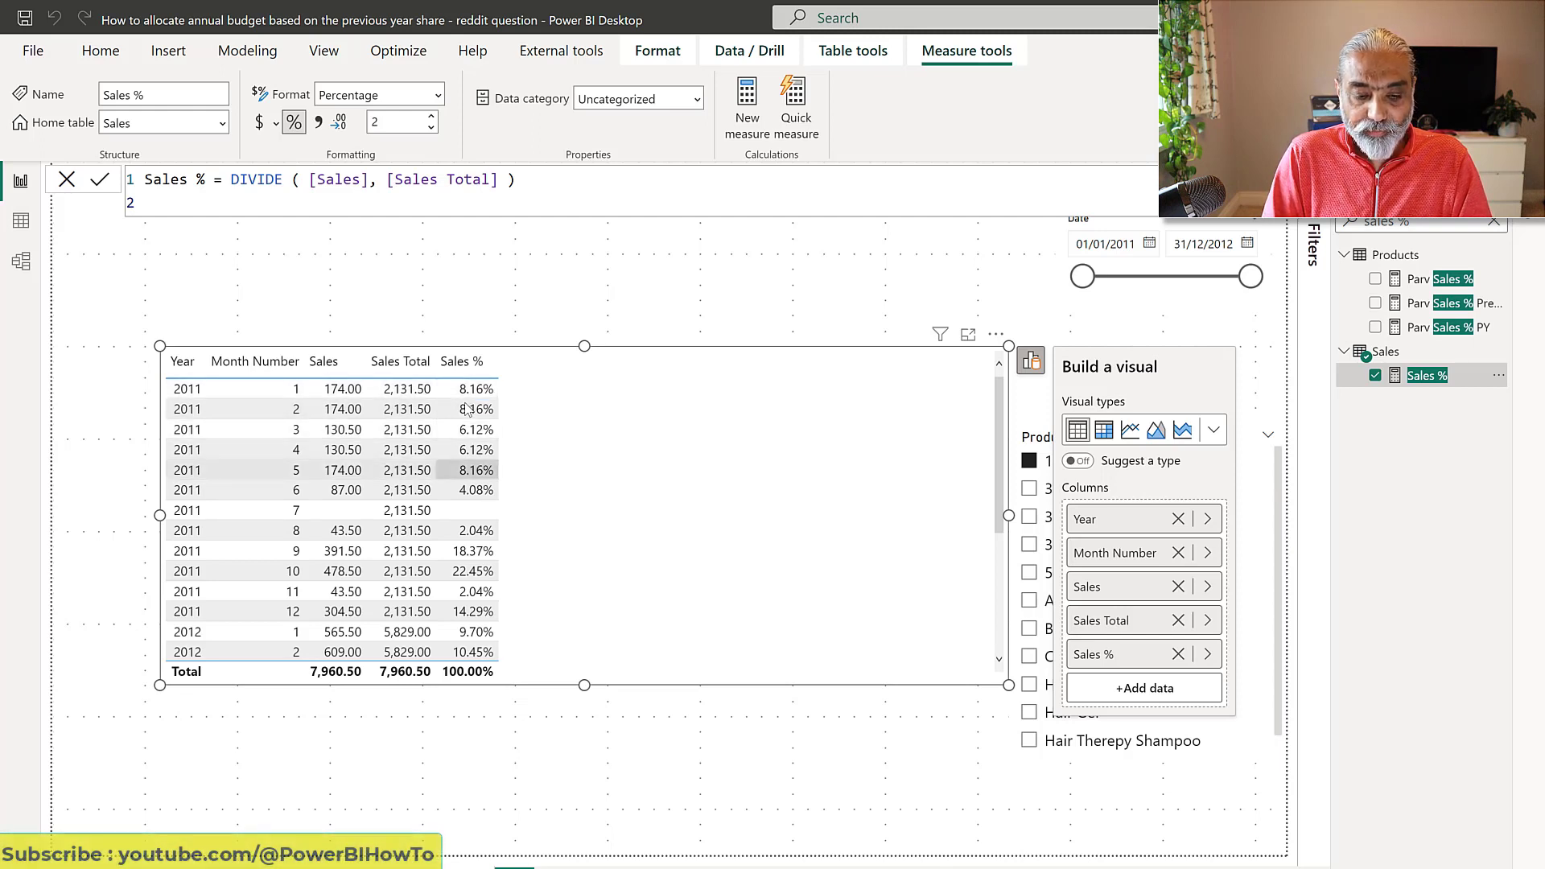
key("Down")
key("Down")
key("Down")
key("Down")
key("Down")
key("Down")
key("Down")
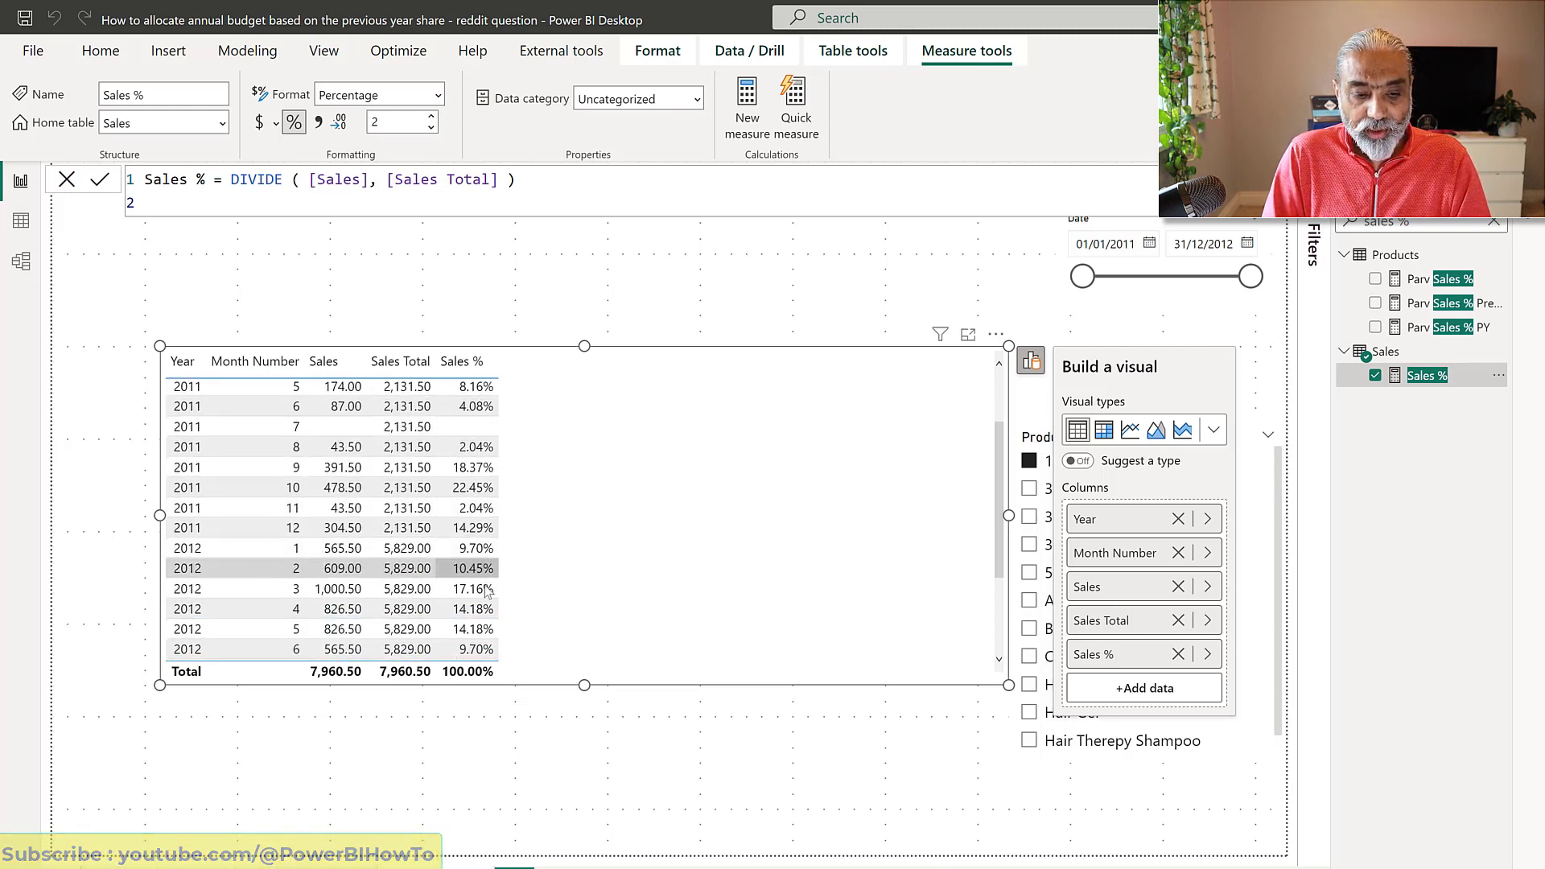
key("Down")
key("Down")
key("Down")
key("Down")
key("Down")
key("Down")
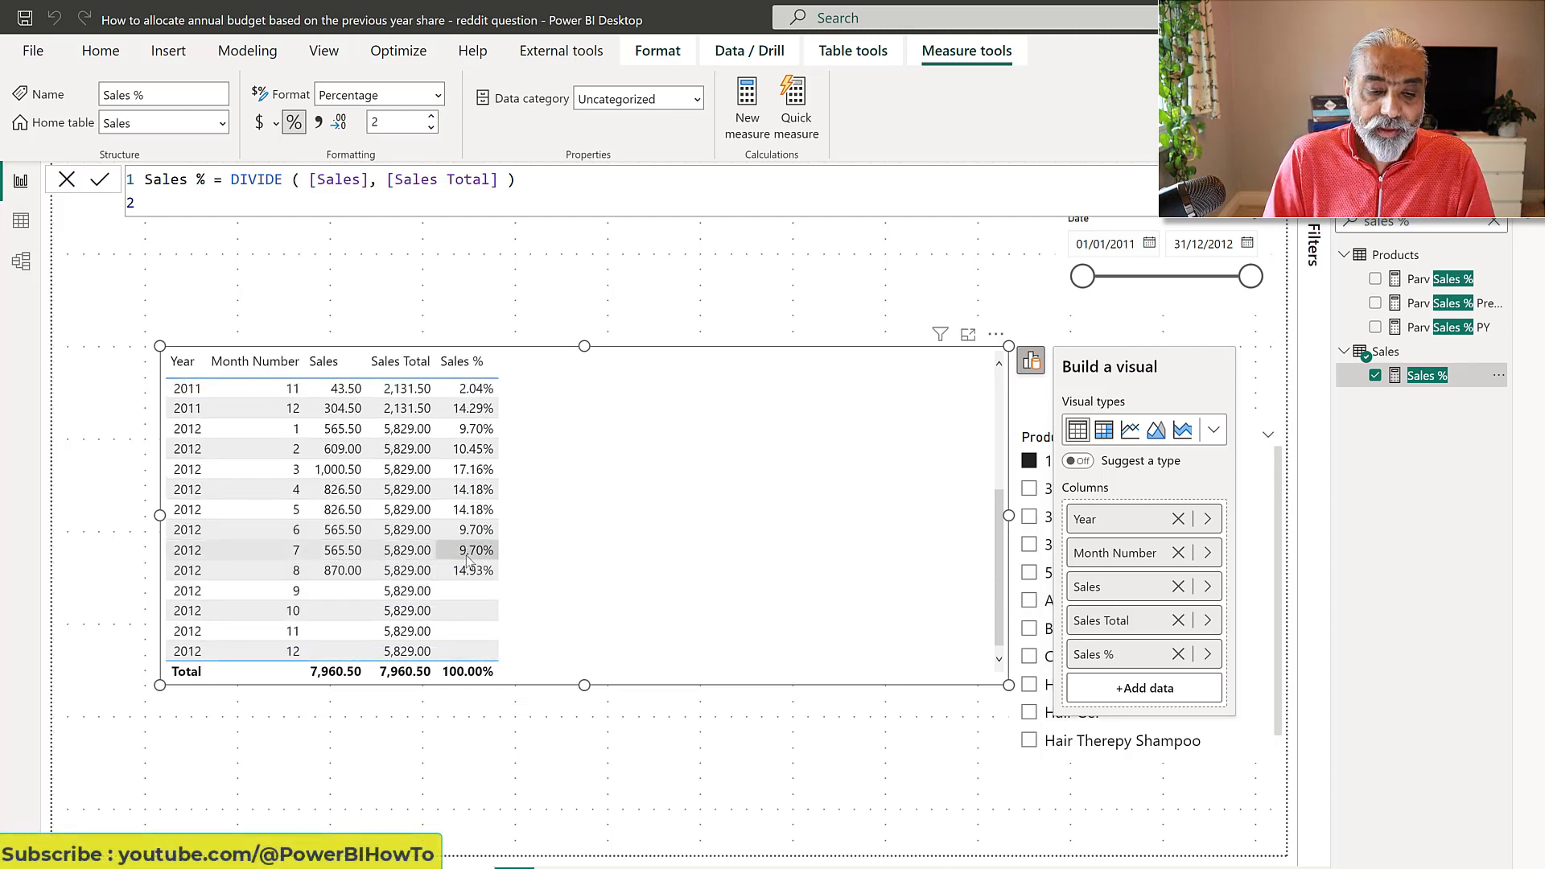
key("Up")
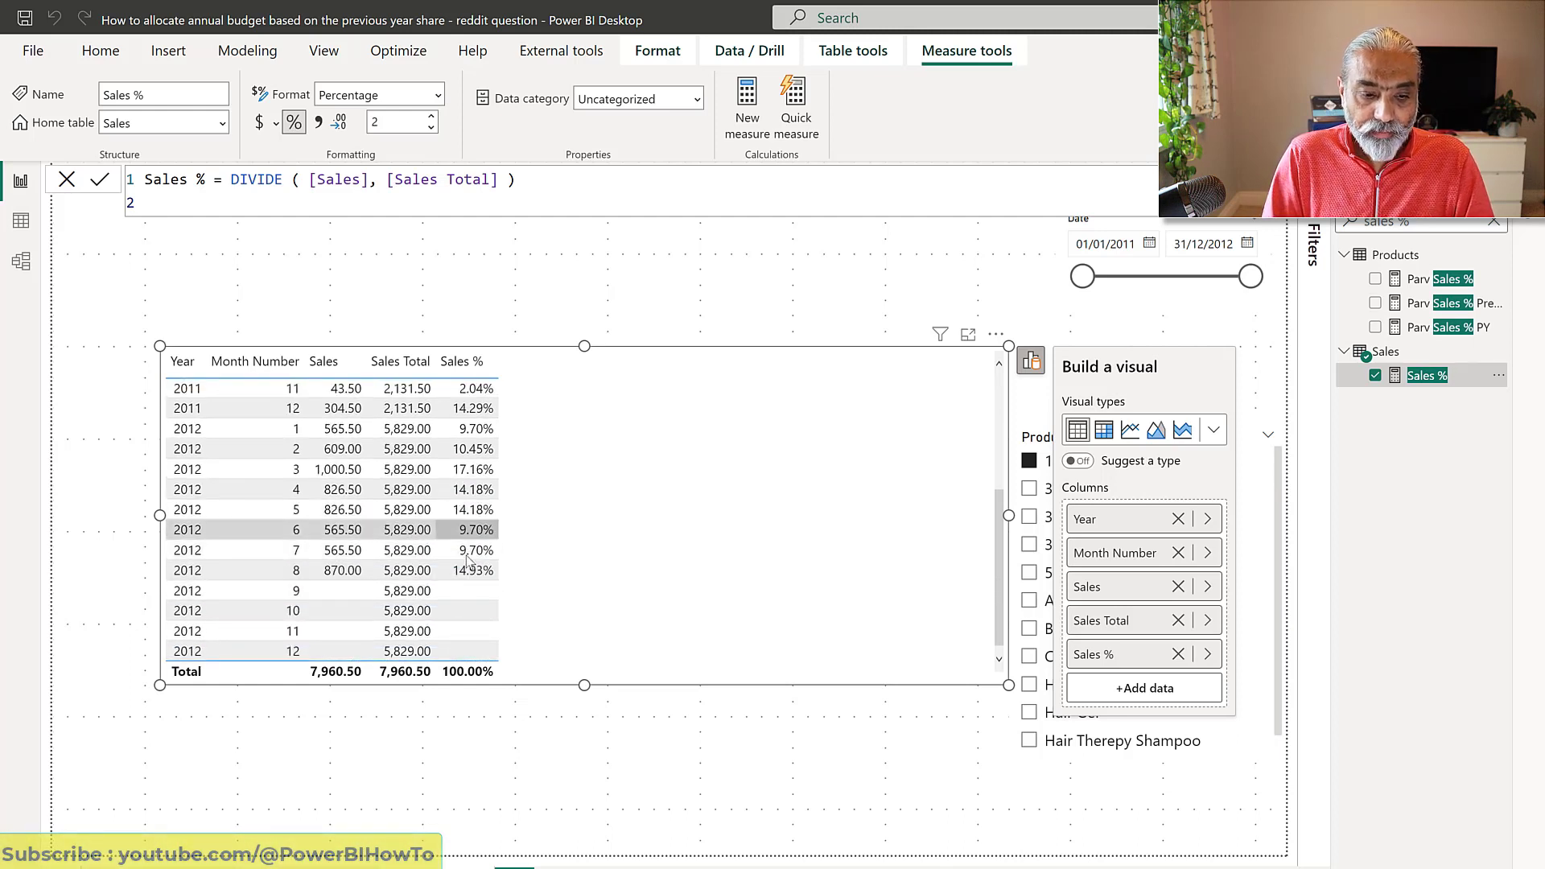
key("Down")
key("Down")
key("Down")
key("Up")
key("Up")
key("Up")
key("Up")
key("Up")
key("Up")
key("Up")
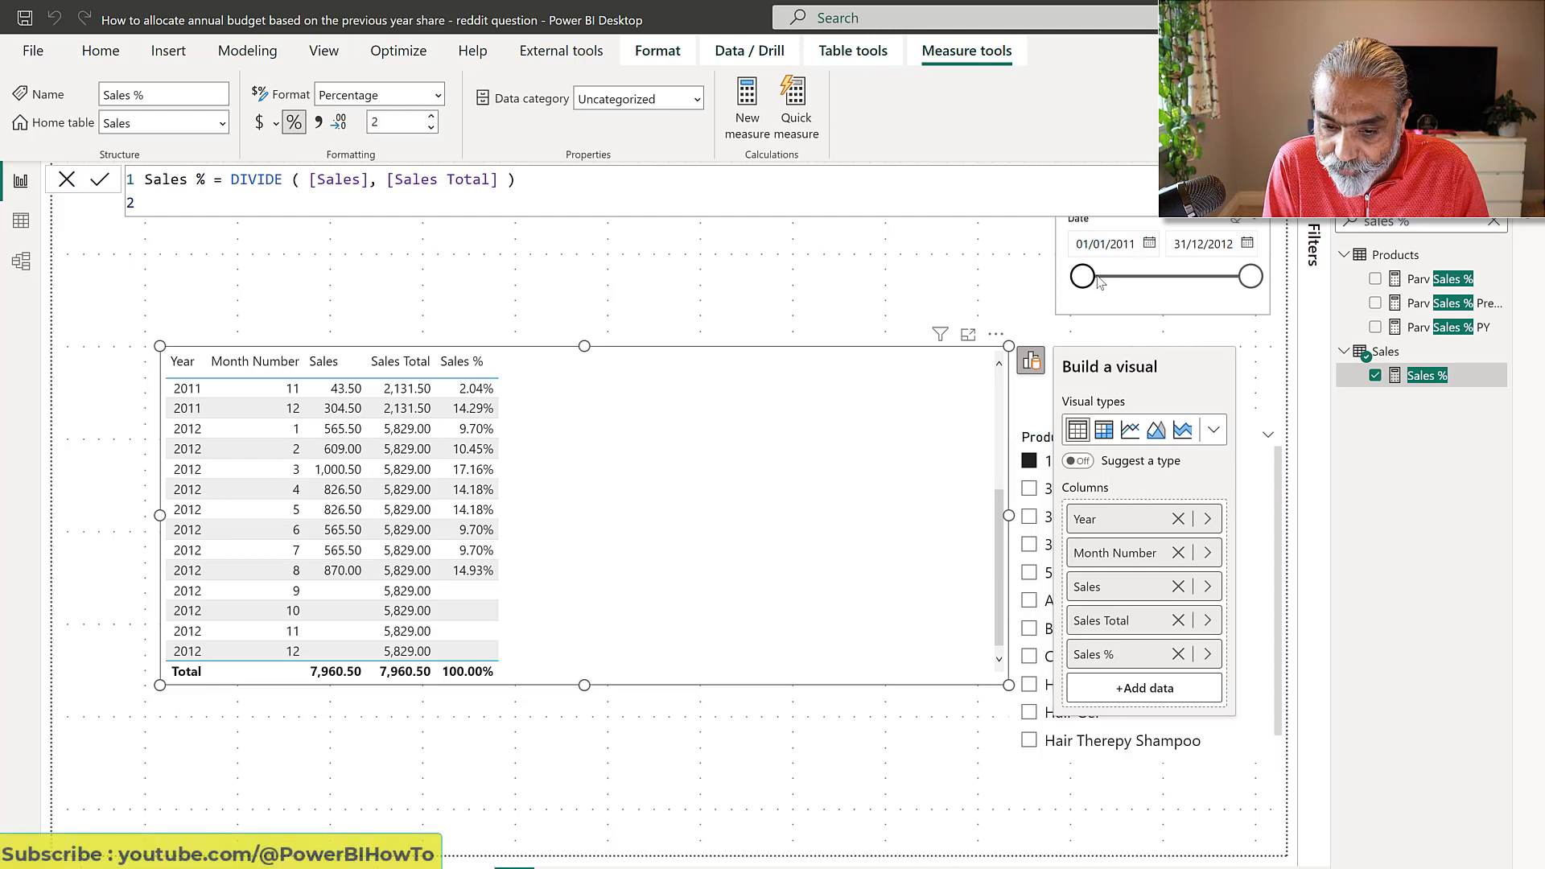
Set the Date slicer's start date to 01/01/2012.
left_click_drag(1100, 280, 1167, 278)
left_click(1103, 243)
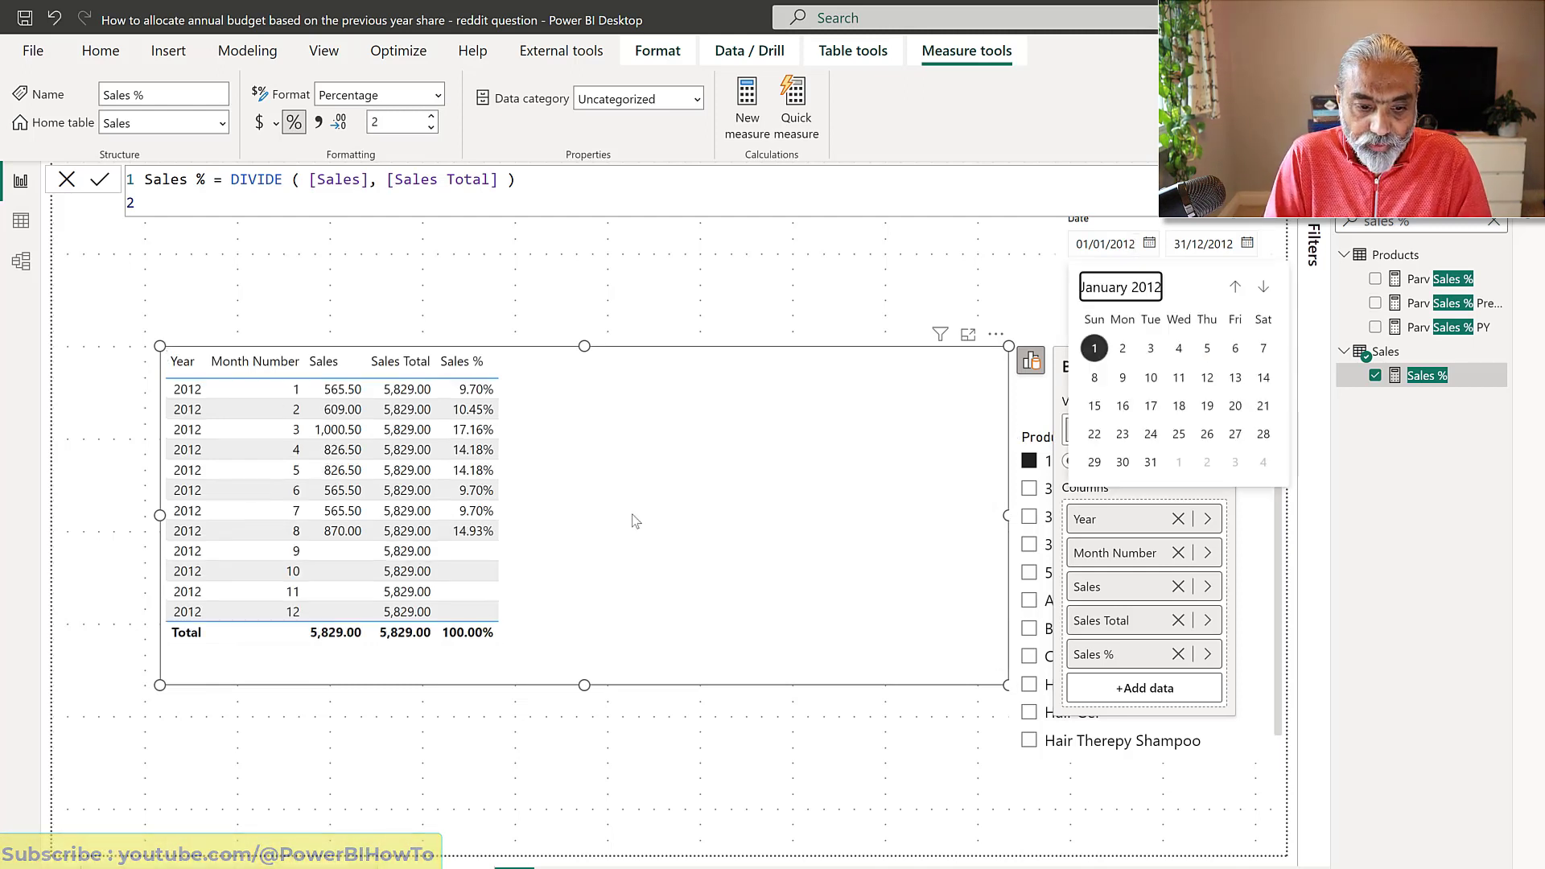
left_click(607, 508)
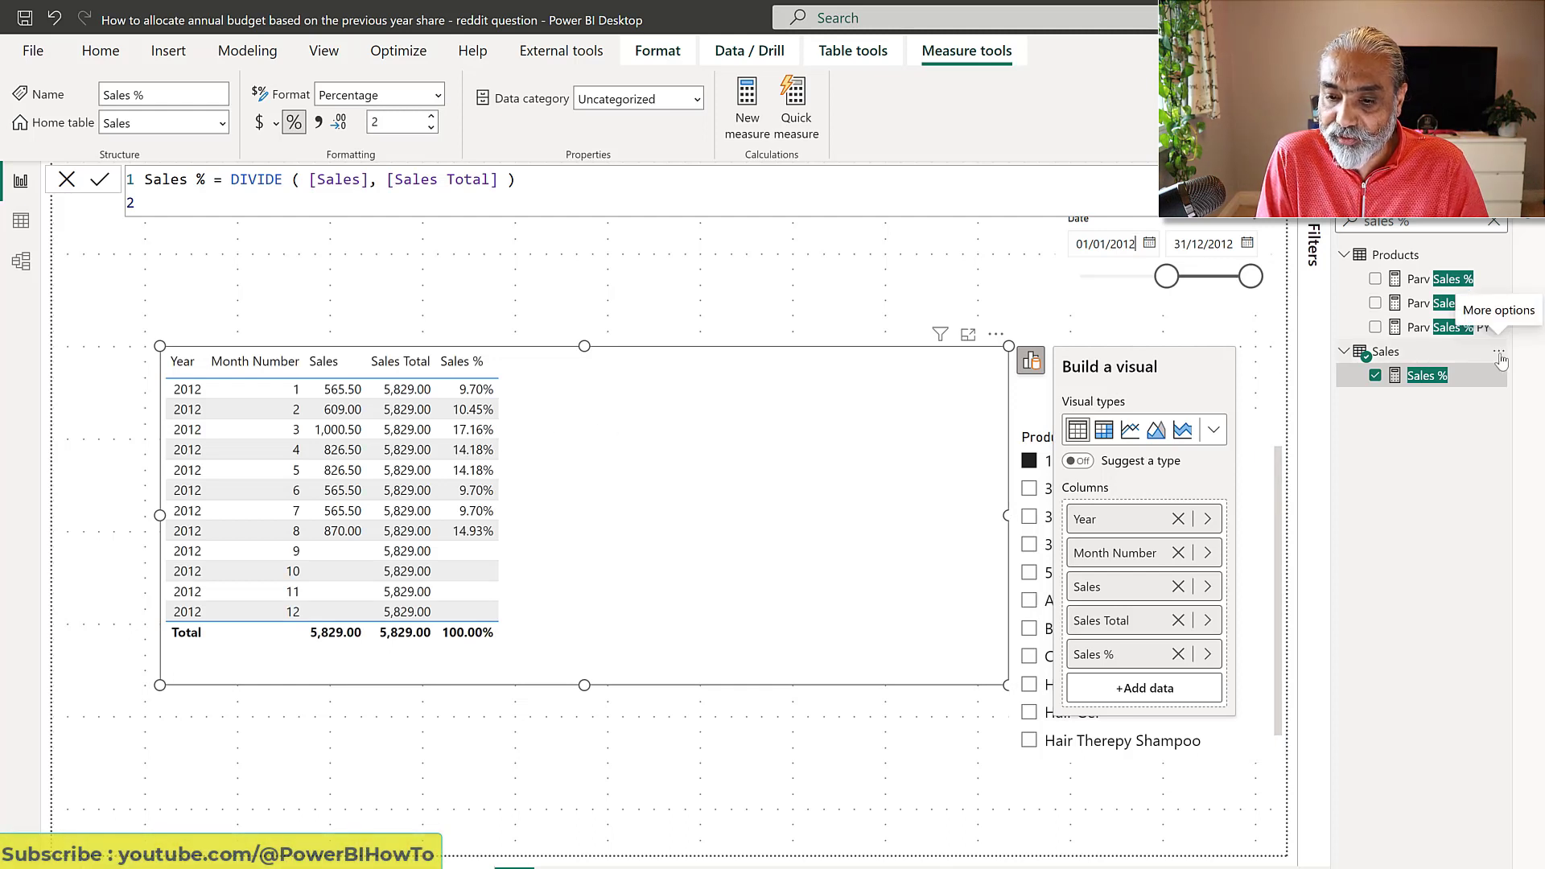
Create a new measure in the Sales table named Sales % PY.
left_click(1500, 359)
key("Escape")
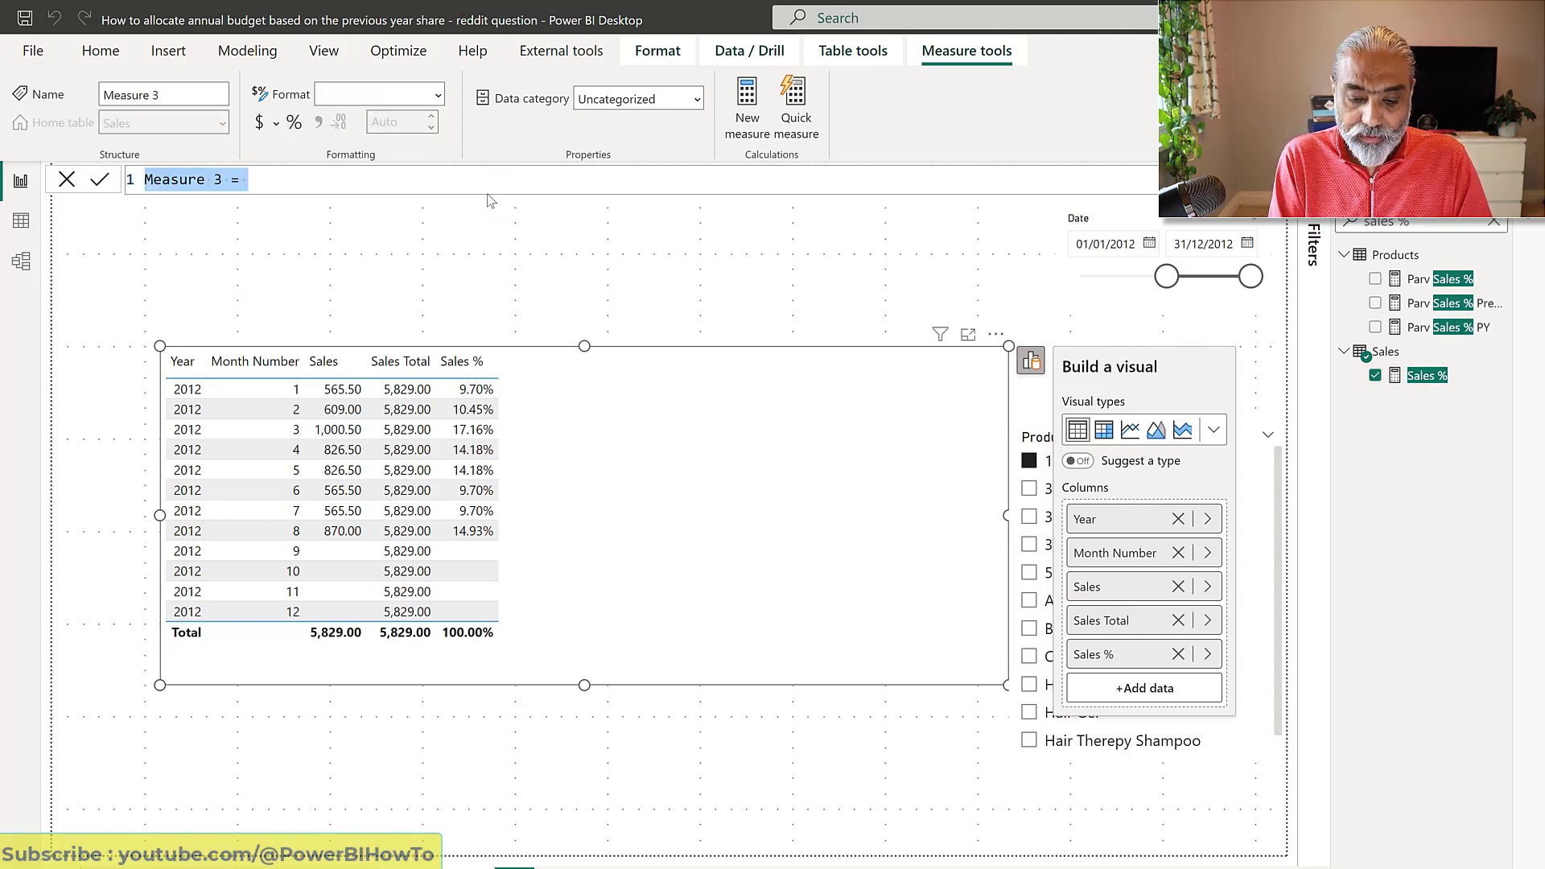
key("ctrl+a")
type("Sales % ")
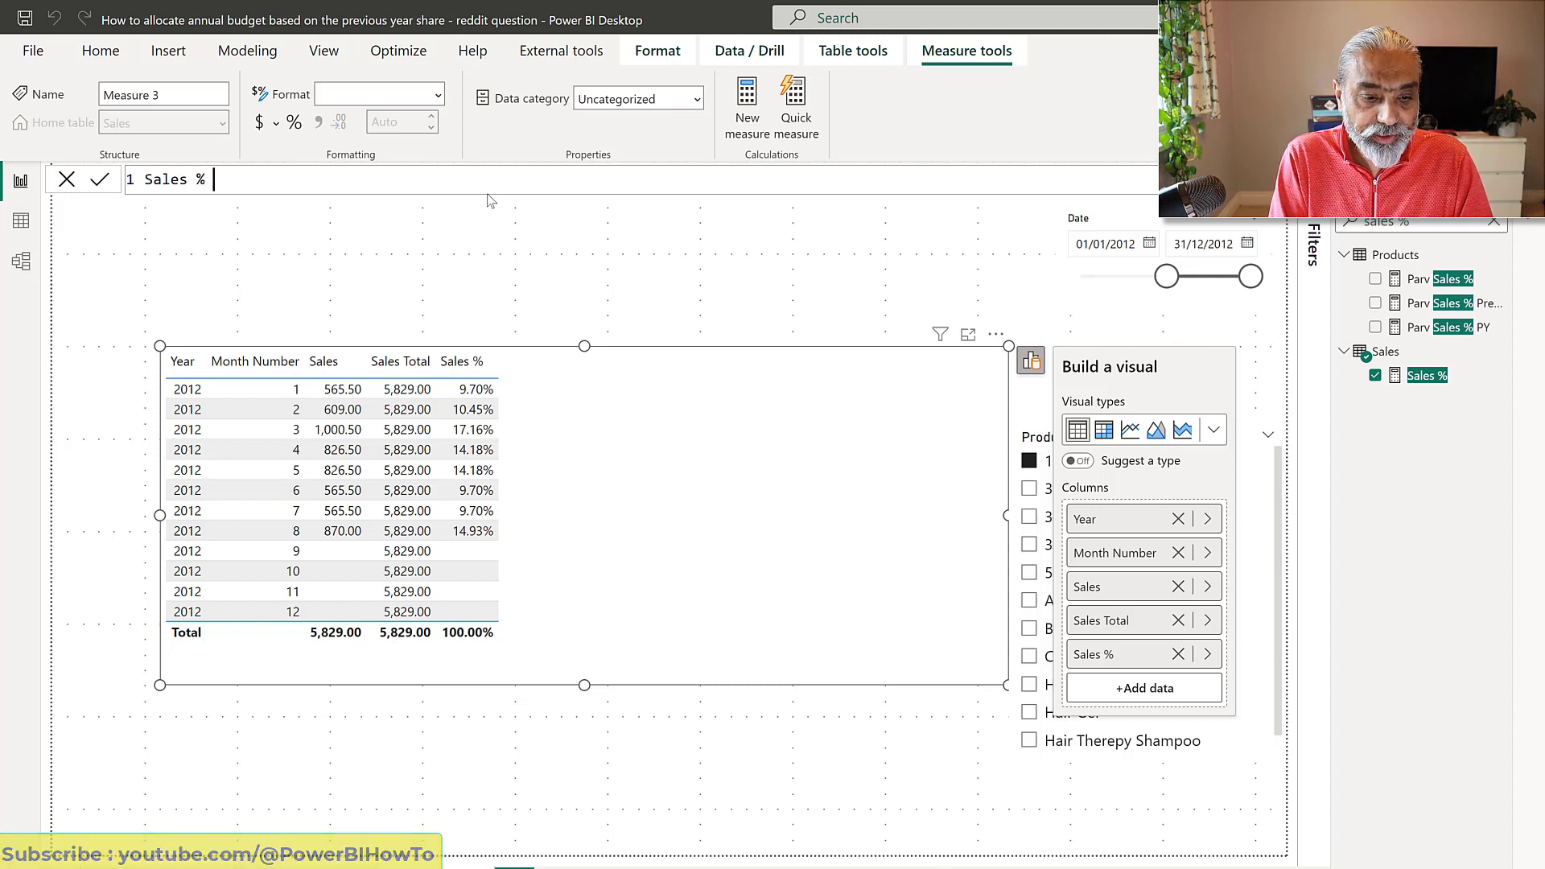
type("PY = ")
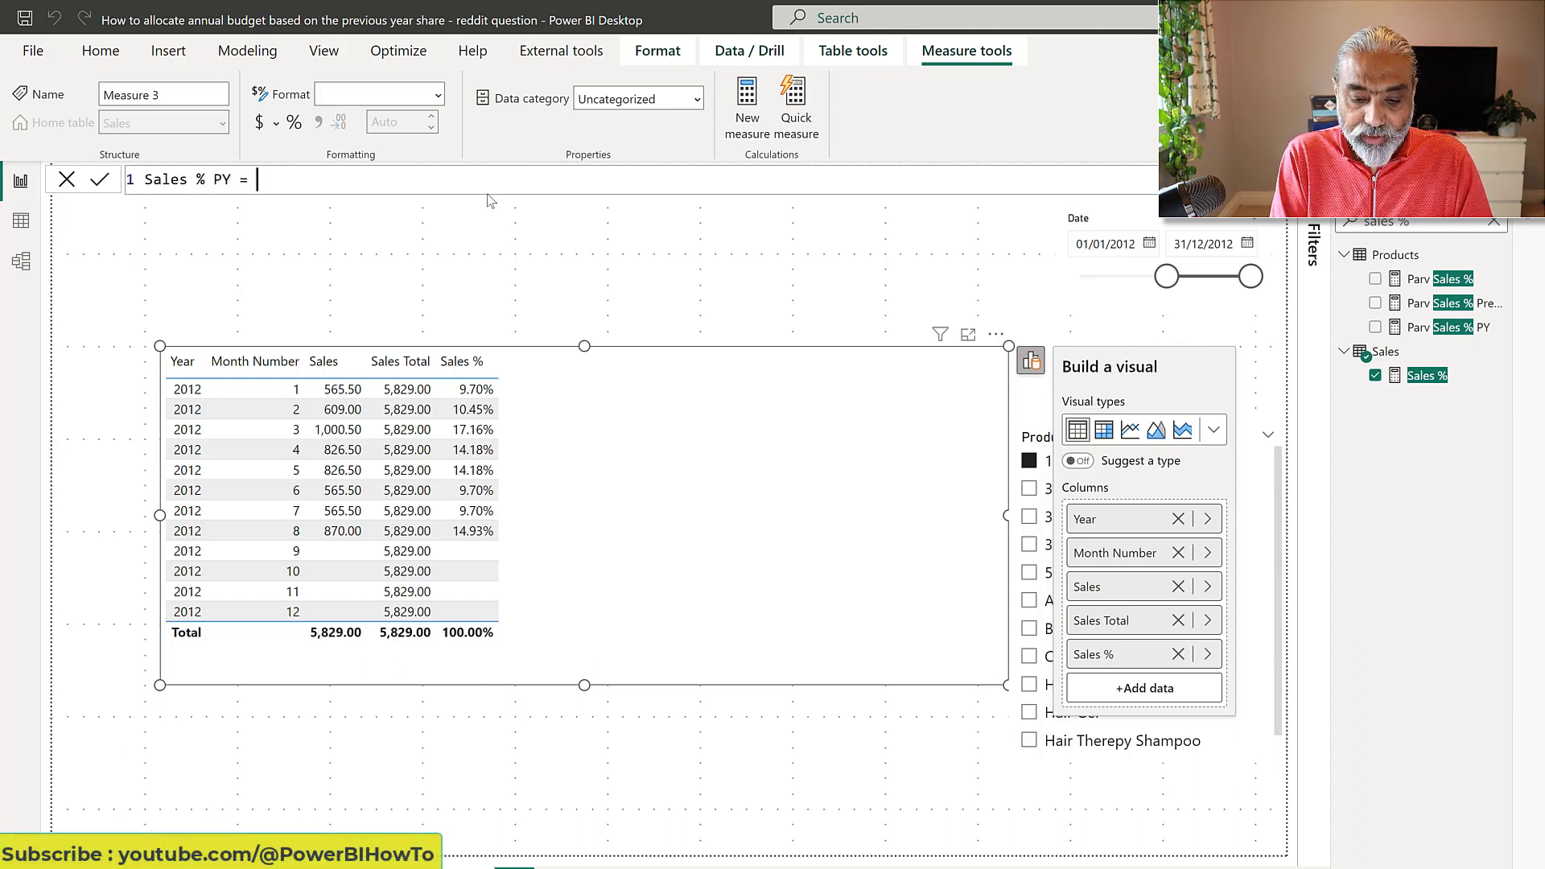
Define the Sales % PY formula as CALCULATE ( [Sales %], DATEADD ( 'Calendar'[Date], -1, YEAR ) ) and commit it.
type("CALCULATE ( ")
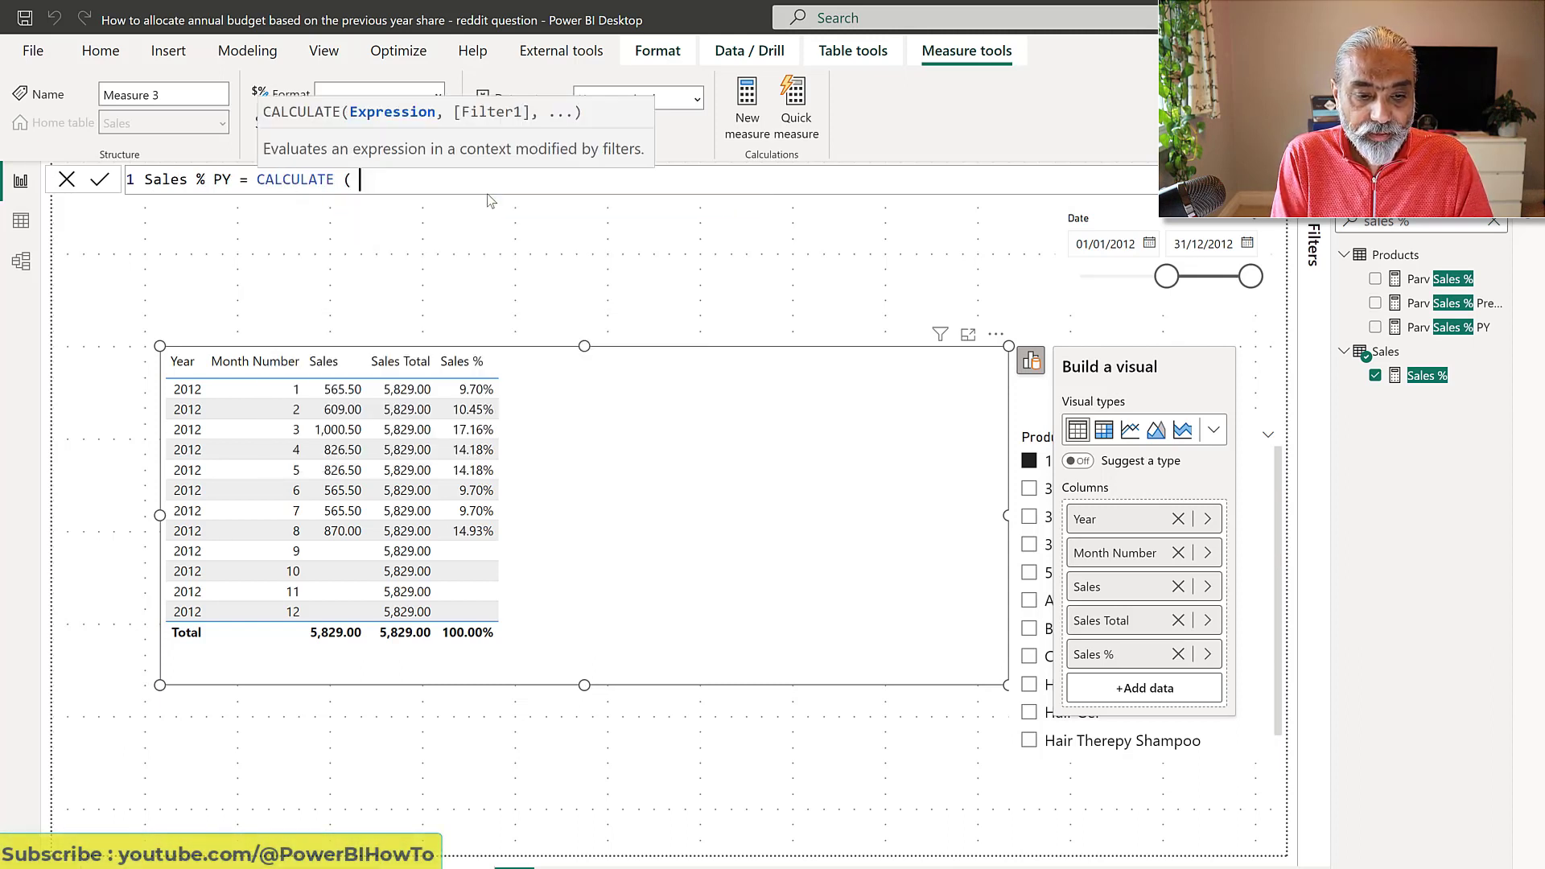
type("[Sa")
key("BackSpace")
key("BackSpace")
key("BackSpace")
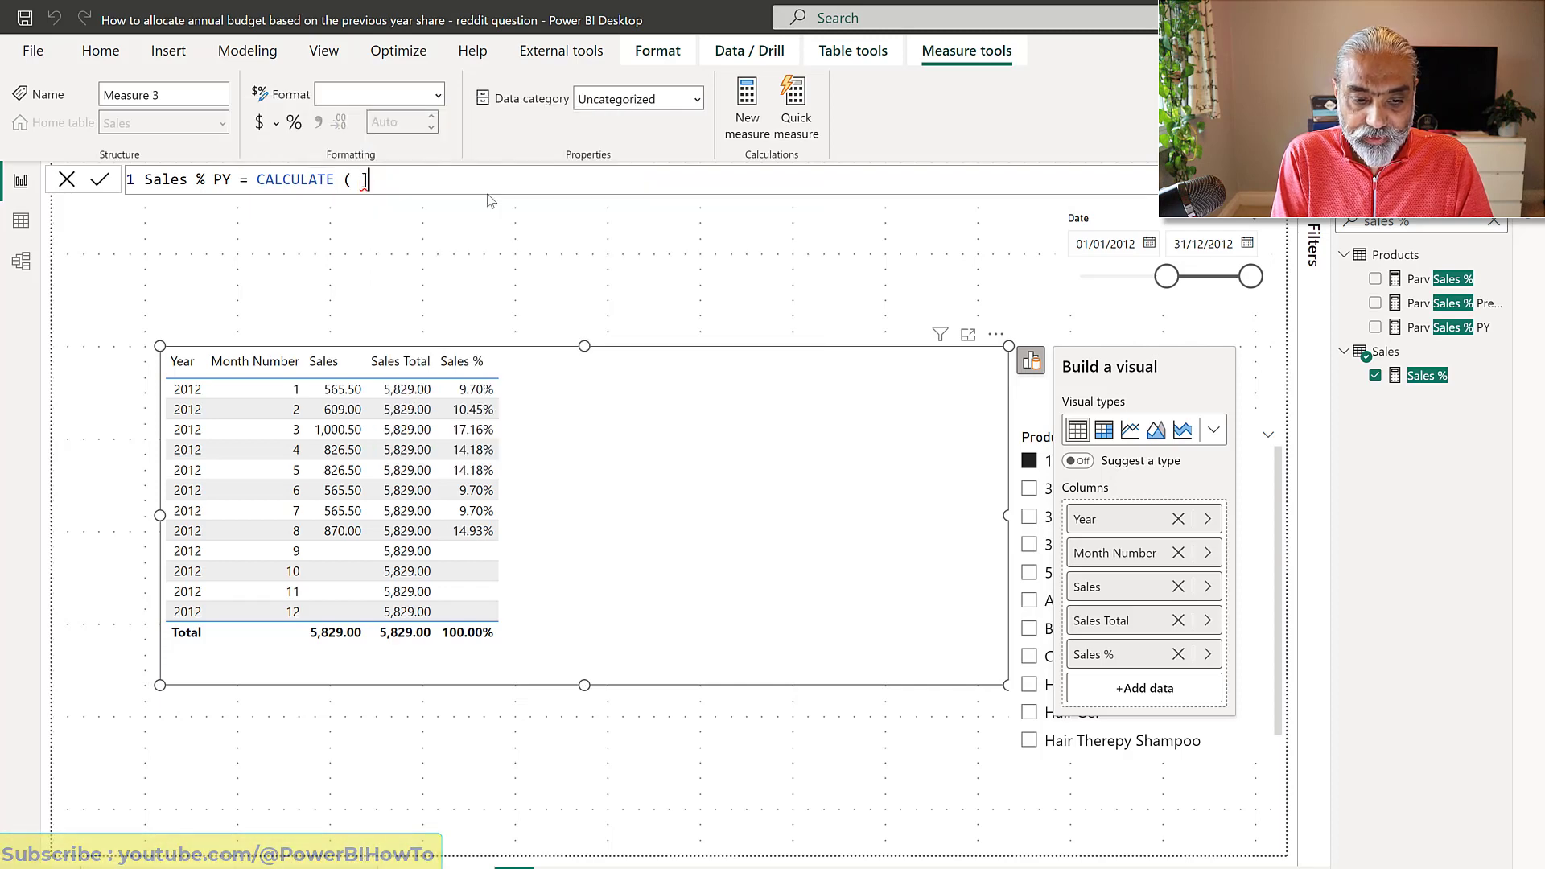
type("[Sales")
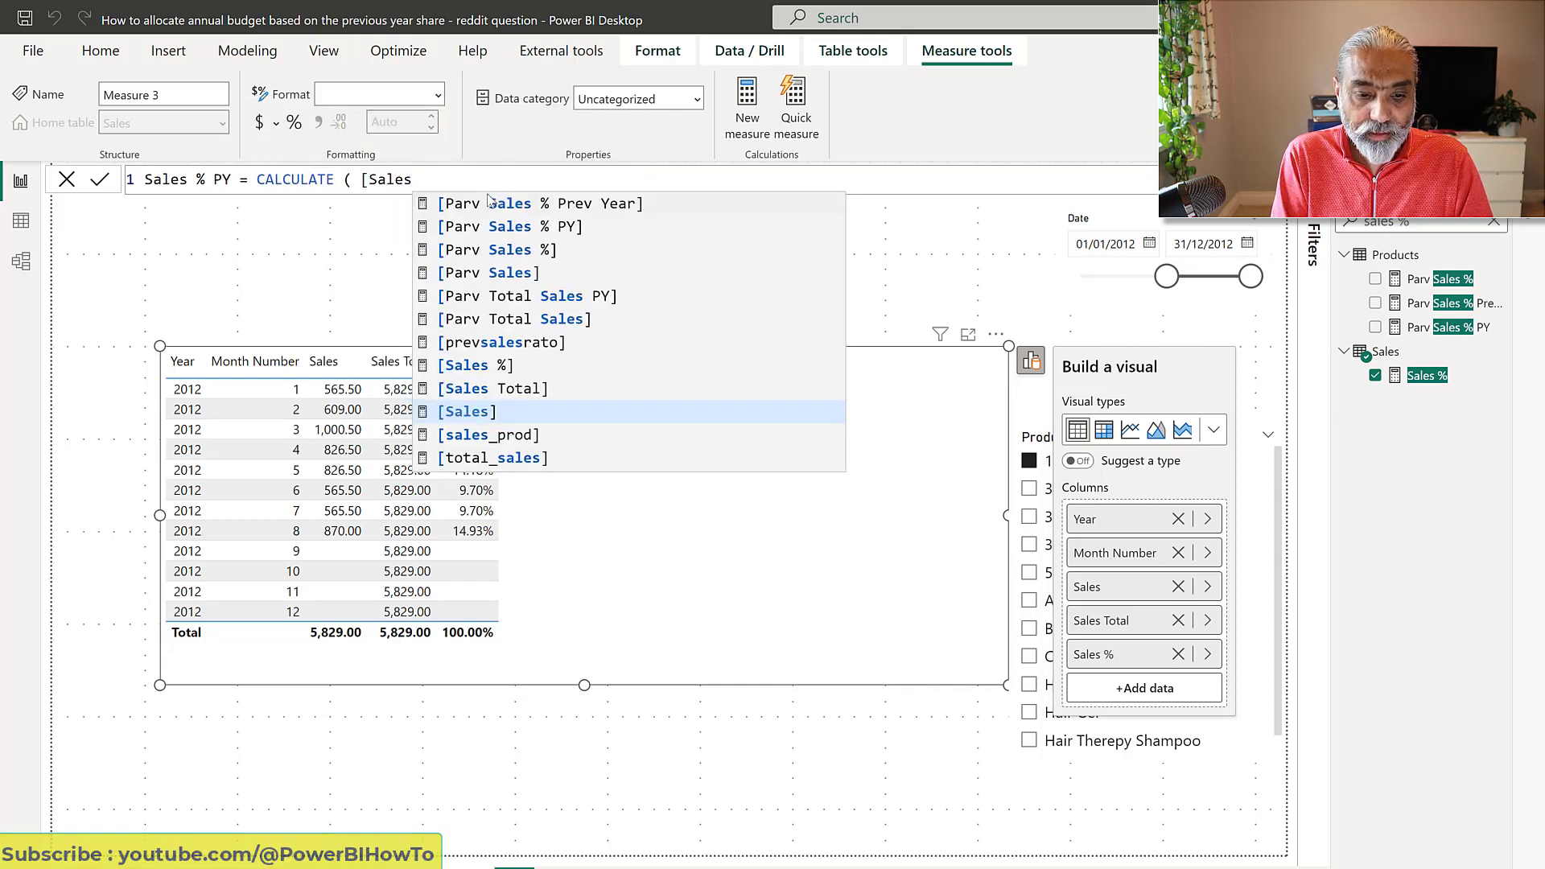
type(" %], DA")
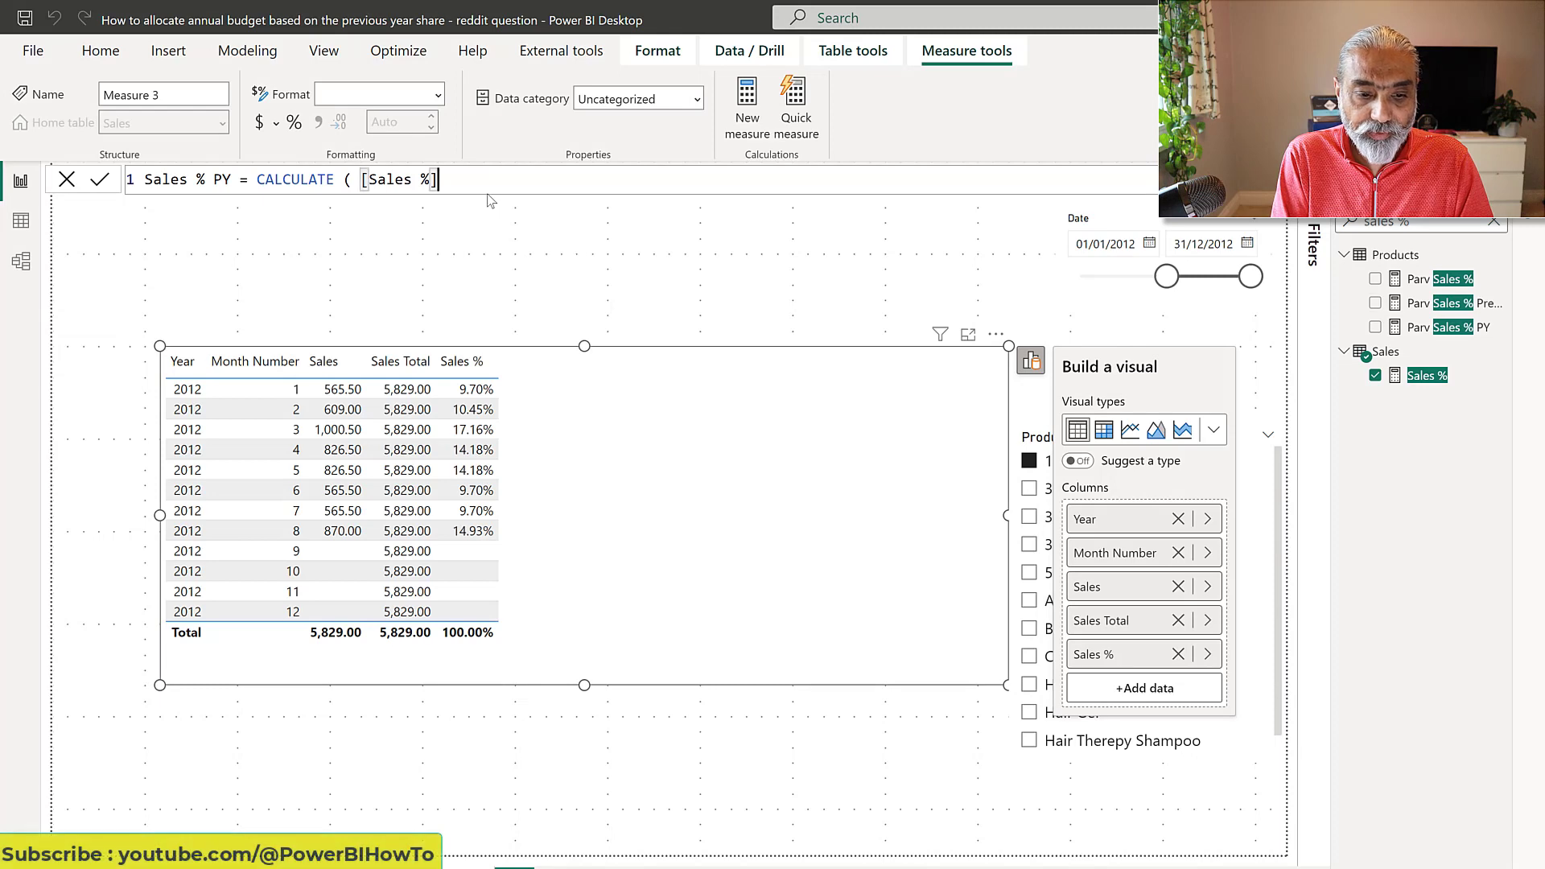
type("TEADD ( ")
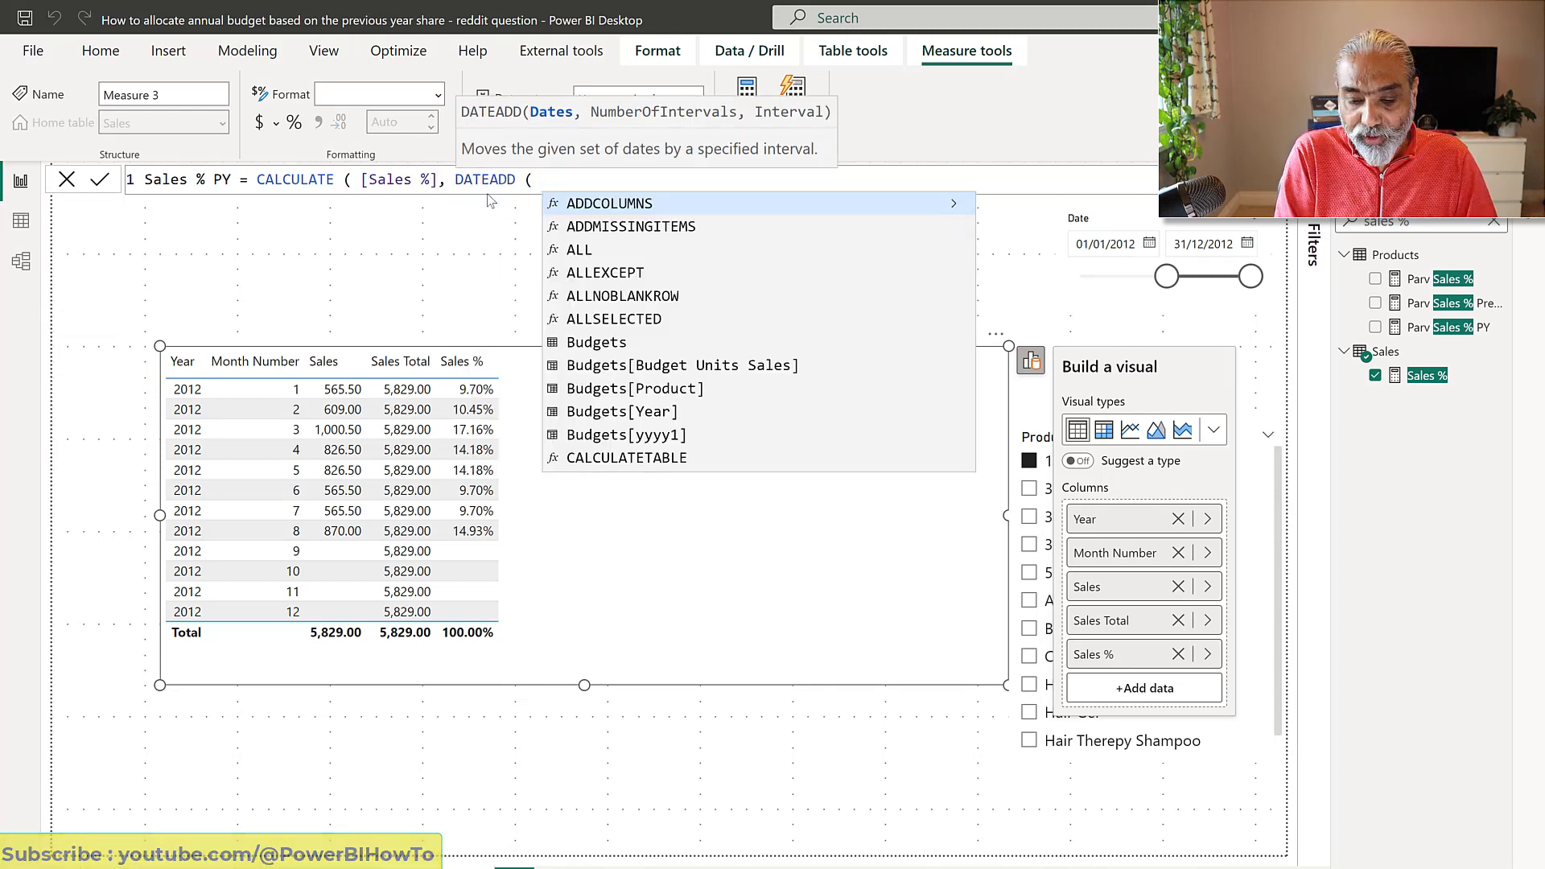
type("'C")
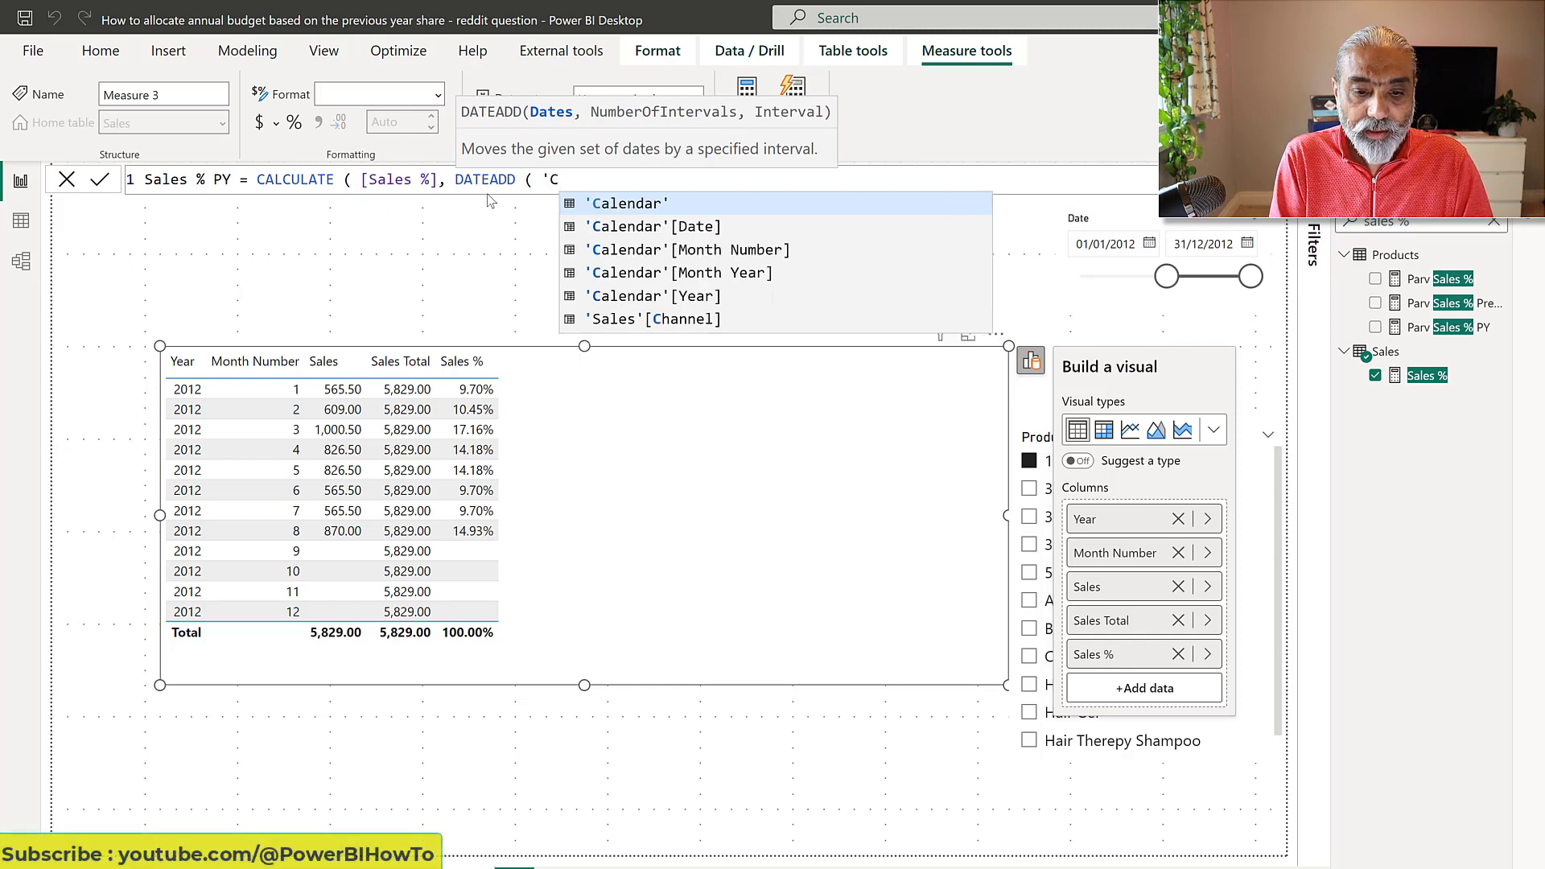
key("Down")
key("Tab")
type("-1")
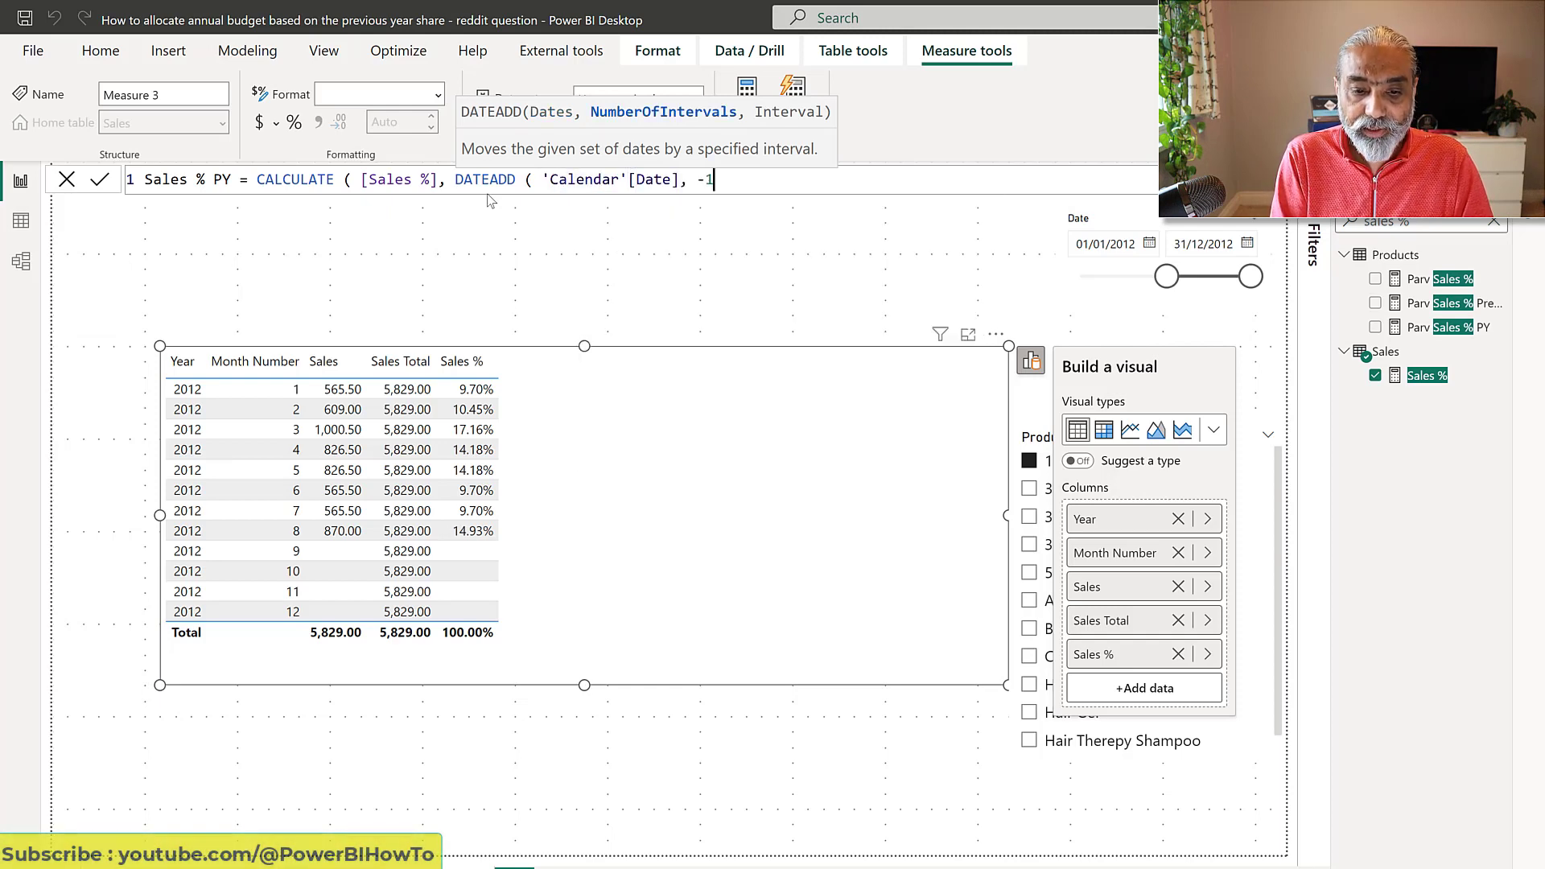
type(", YEAR ) )")
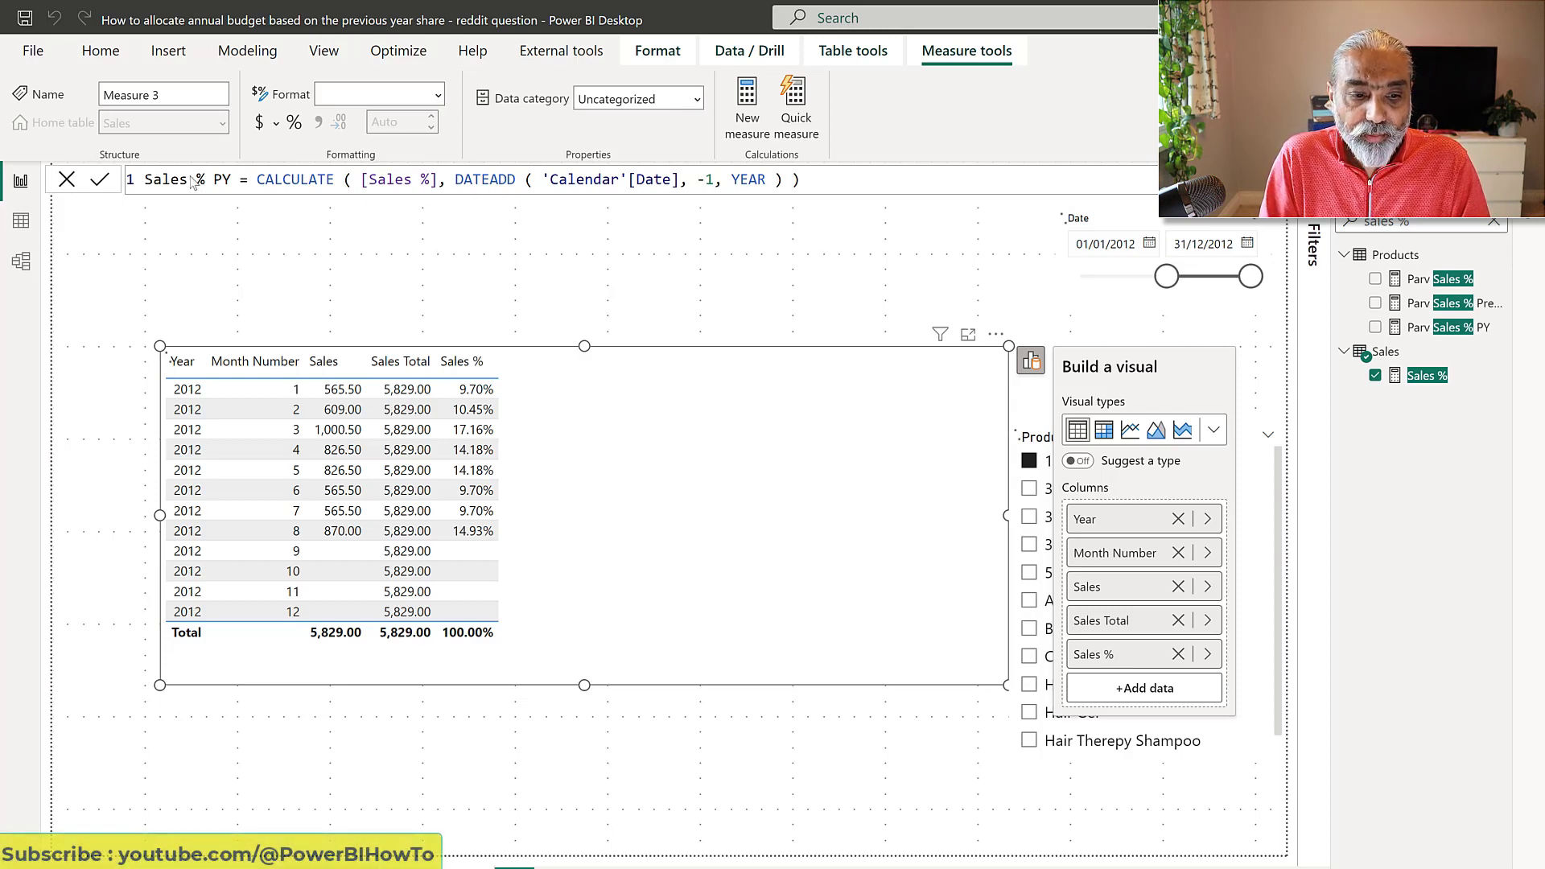
key("Return")
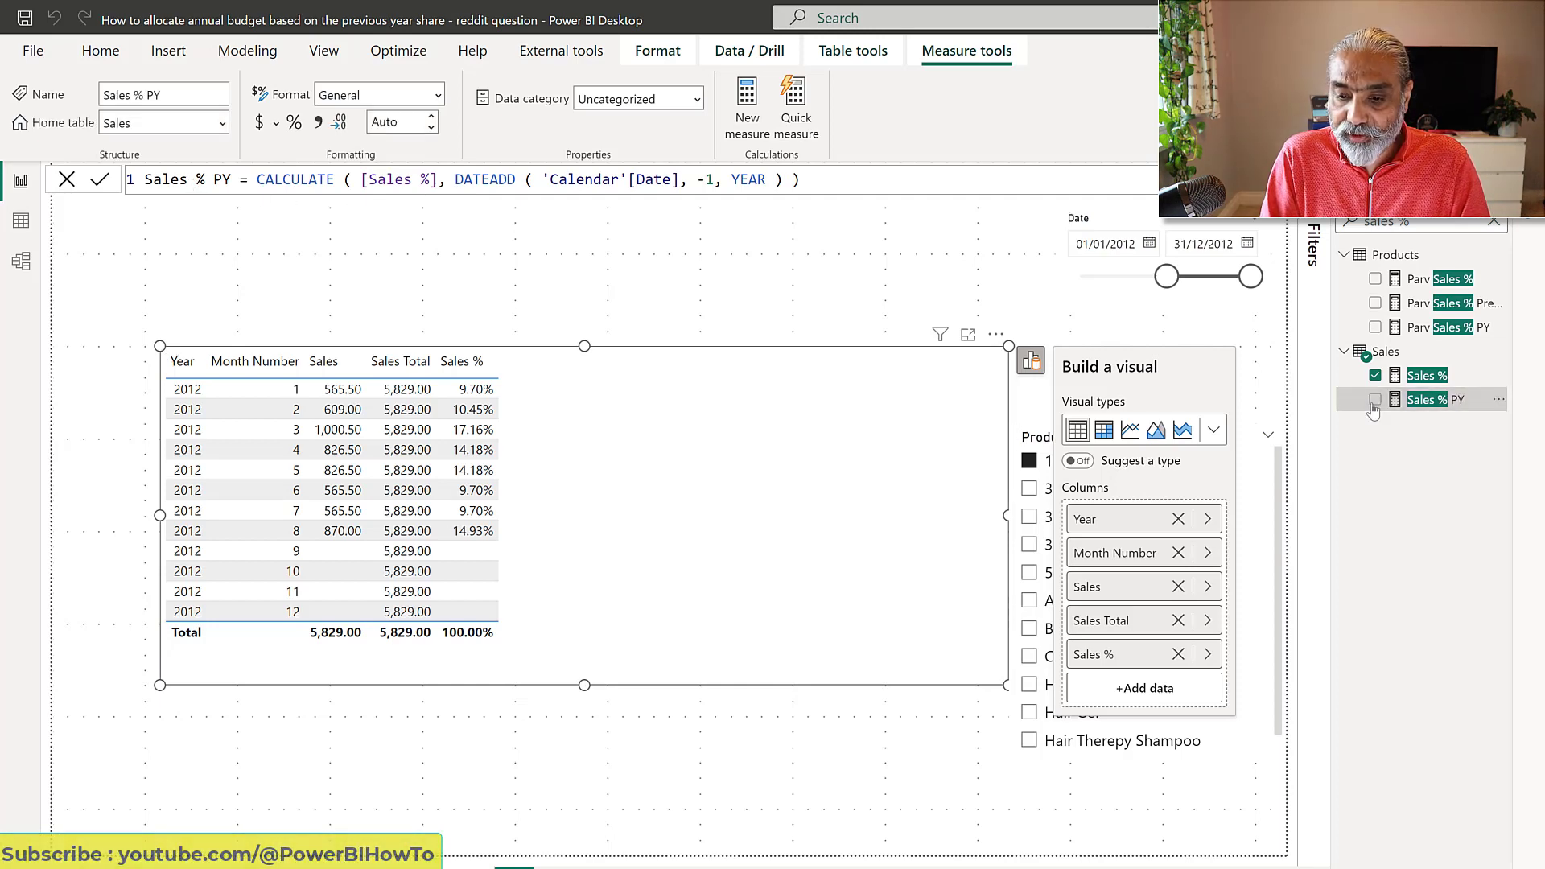
Add the Sales % PY measure to the table visual and format it as a percentage.
left_click(1374, 401)
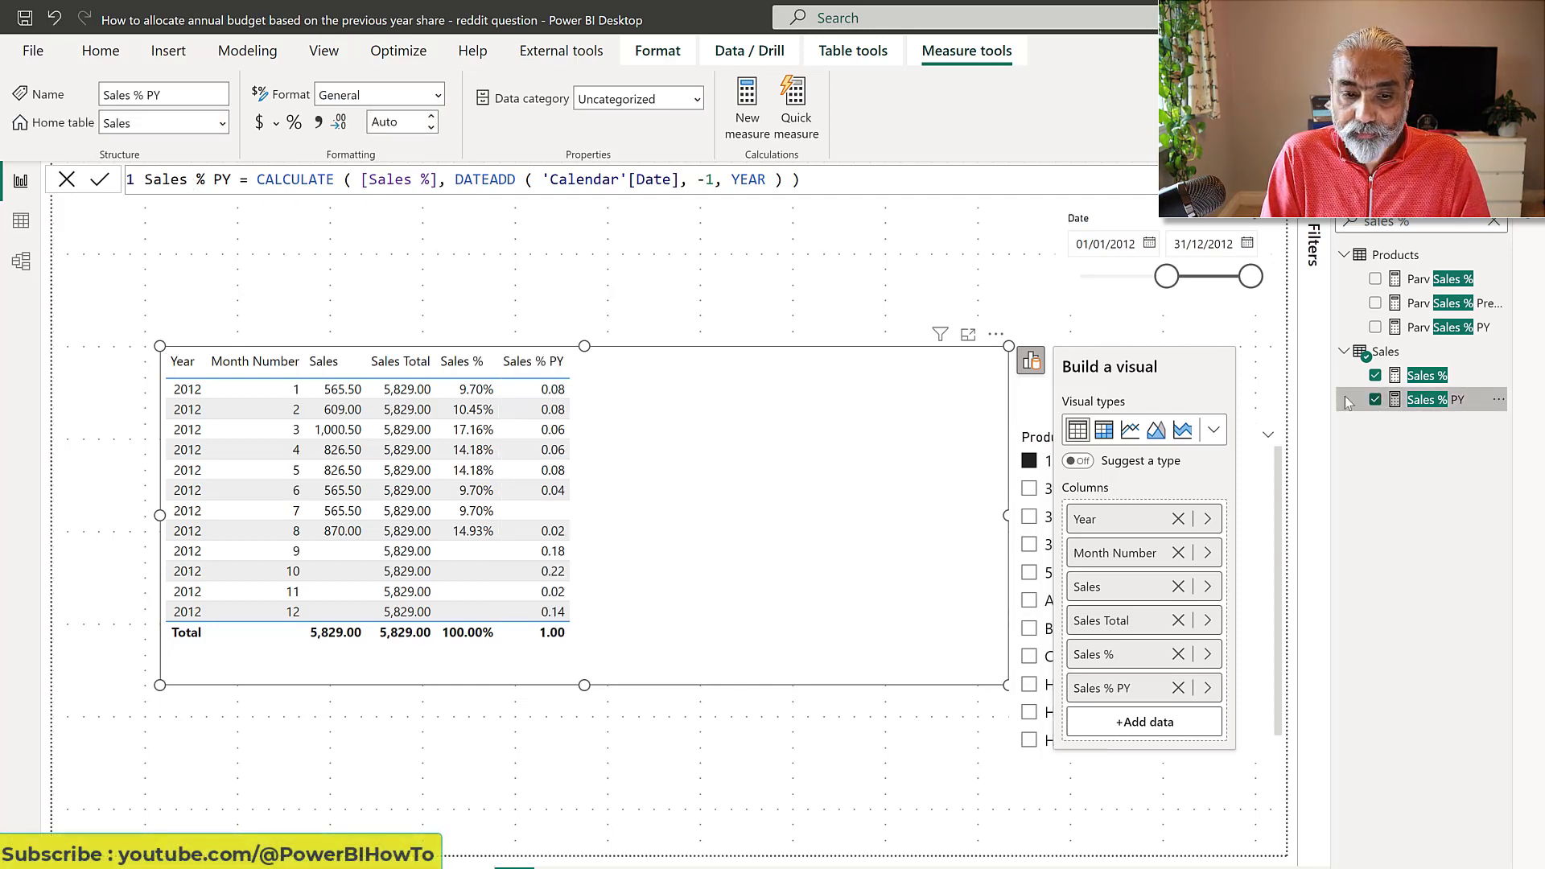
left_click(290, 127)
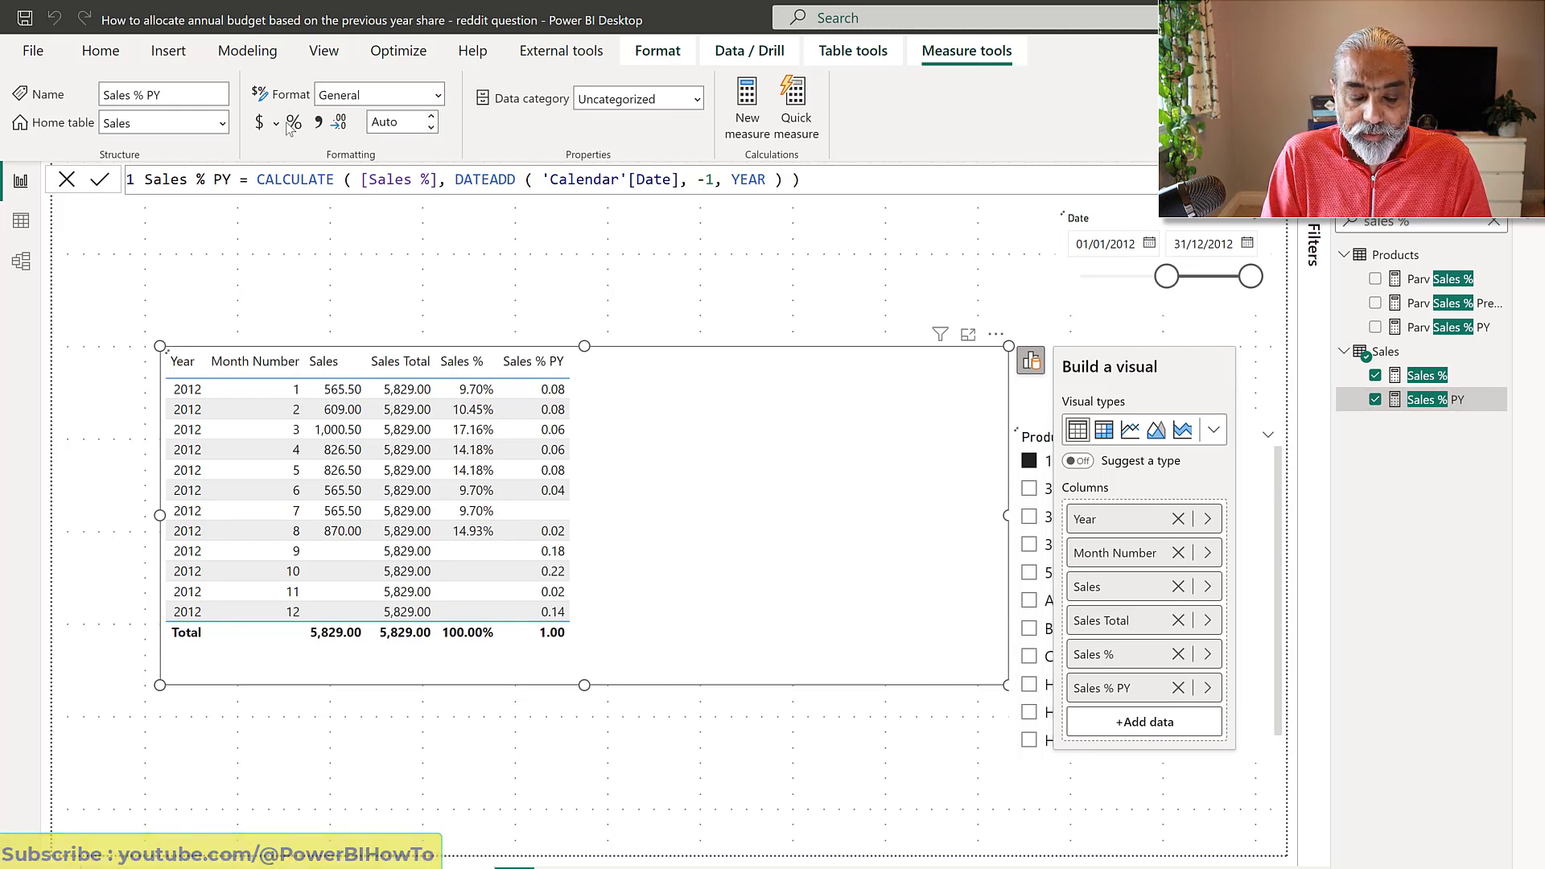
left_click(290, 125)
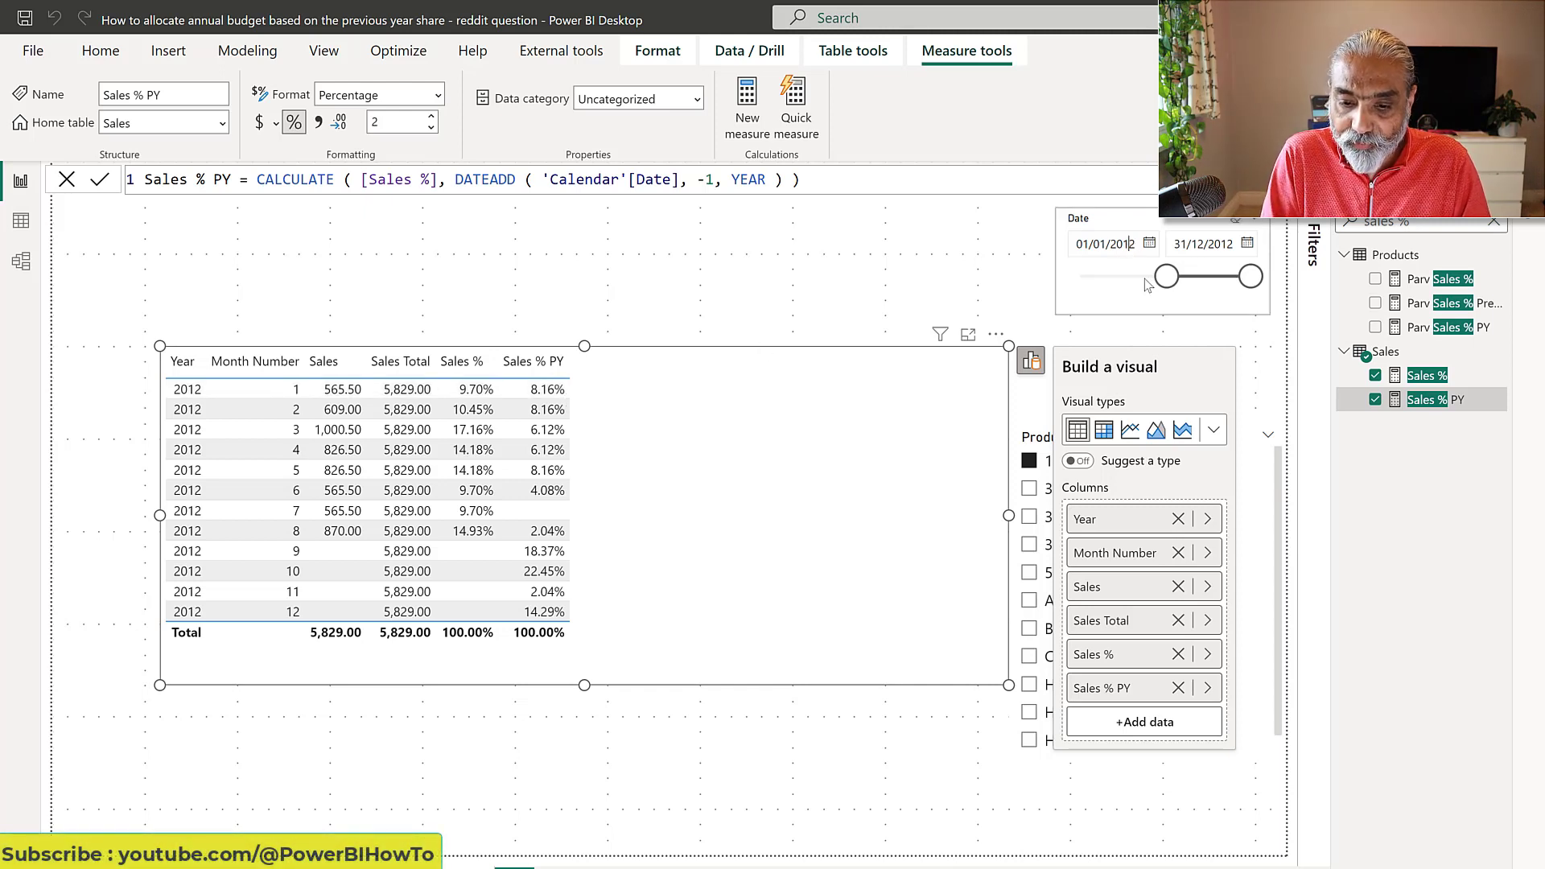
Set the Date slicer's start date to 01/01/2011 and compare Sales % with Sales % PY across both years.
key("BackSpace")
type("1")
key("Return")
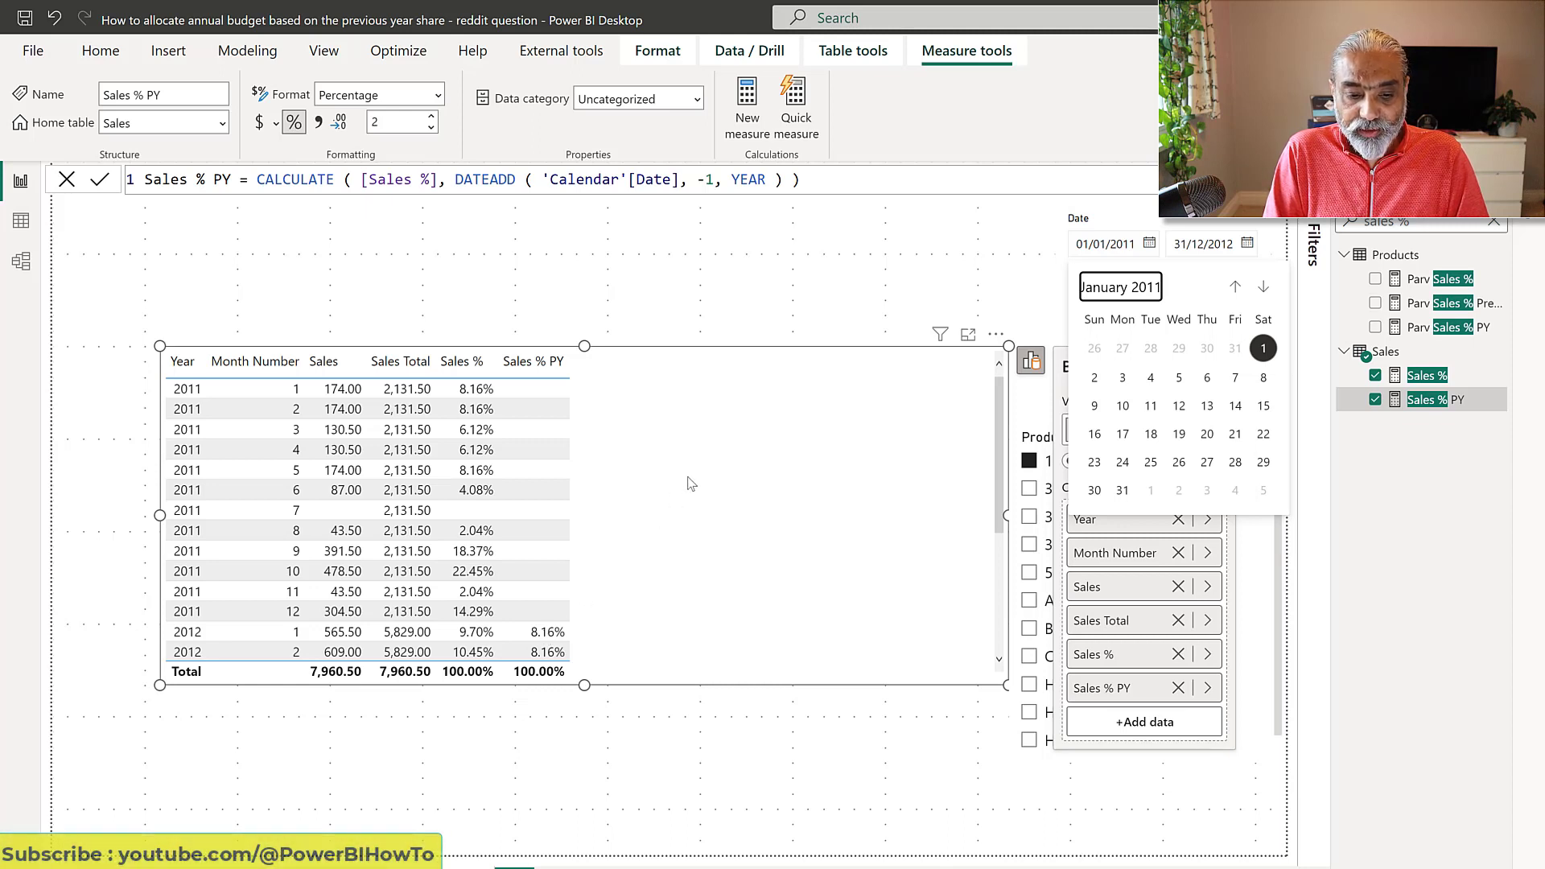
left_click(723, 494)
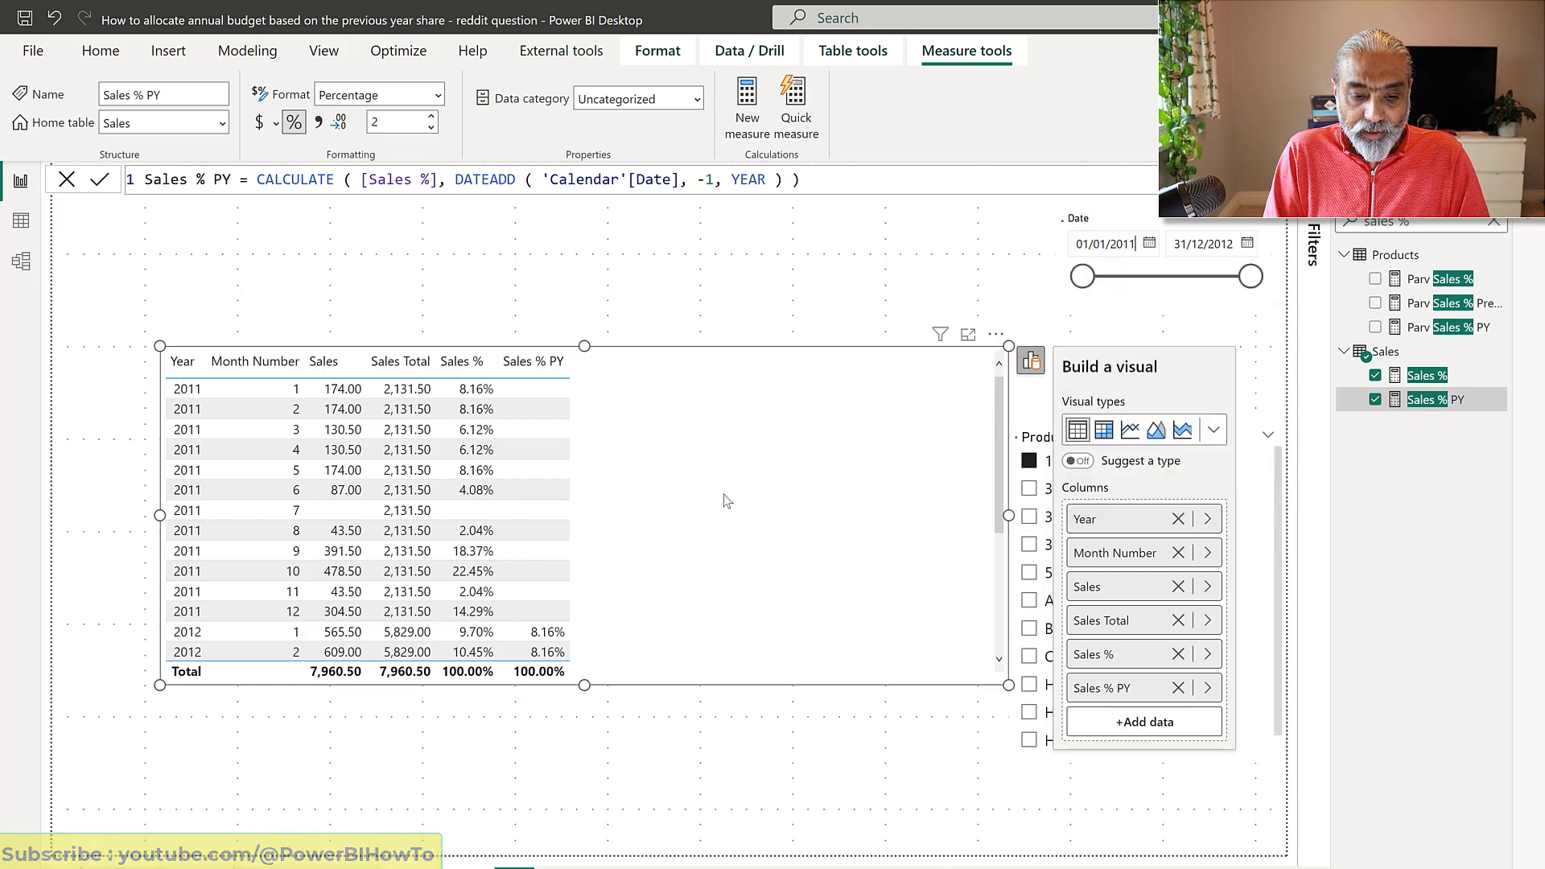
scroll(722, 494, "down", 3)
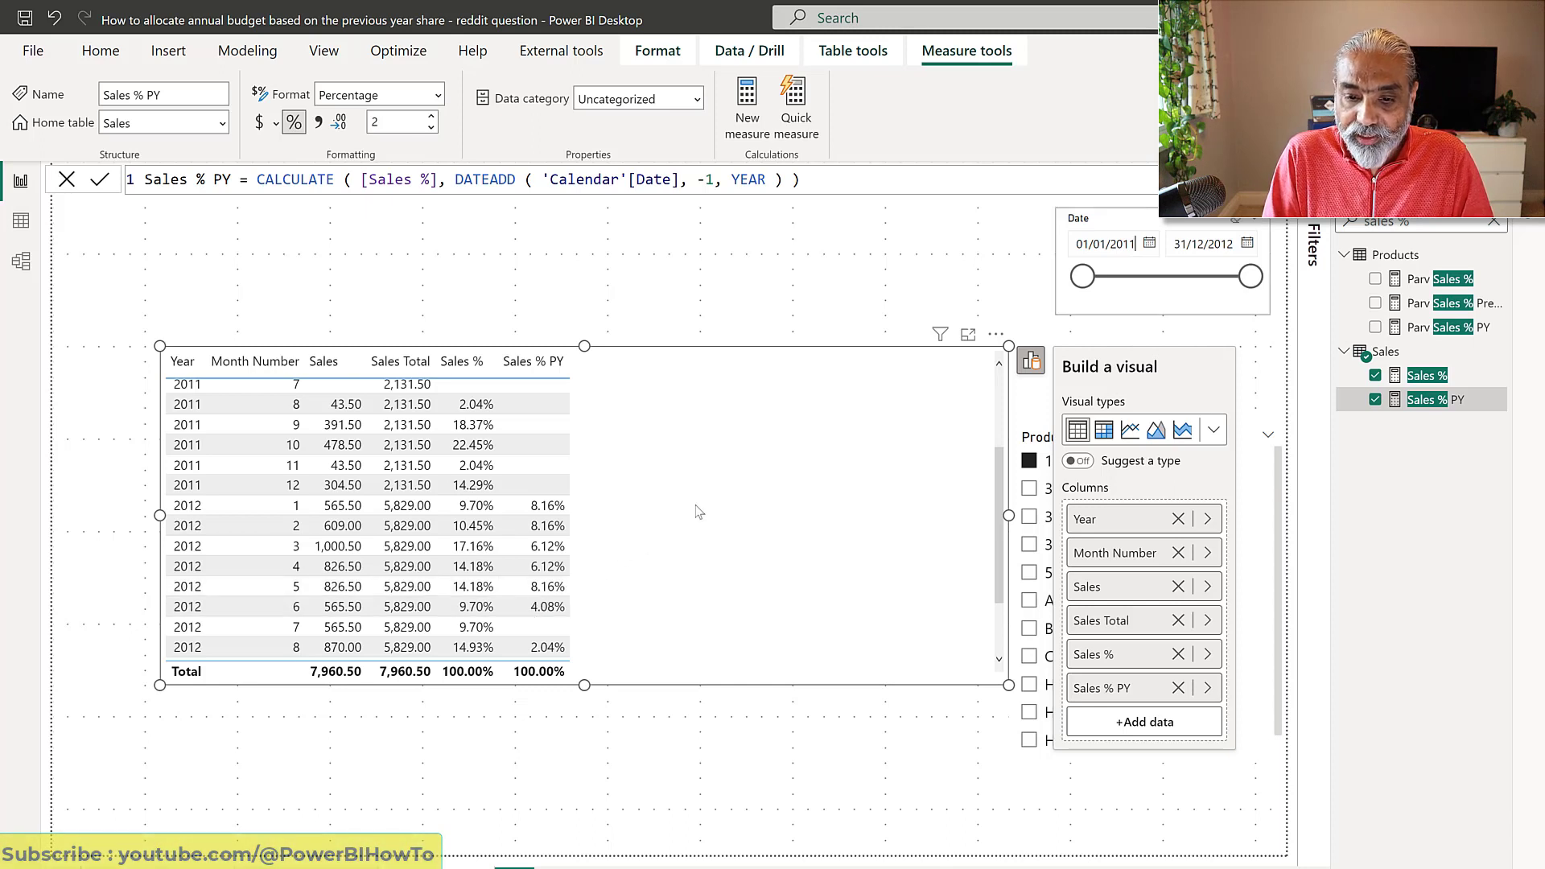
Return the Date slicer's start date to 01/01/2012.
left_click(1132, 244)
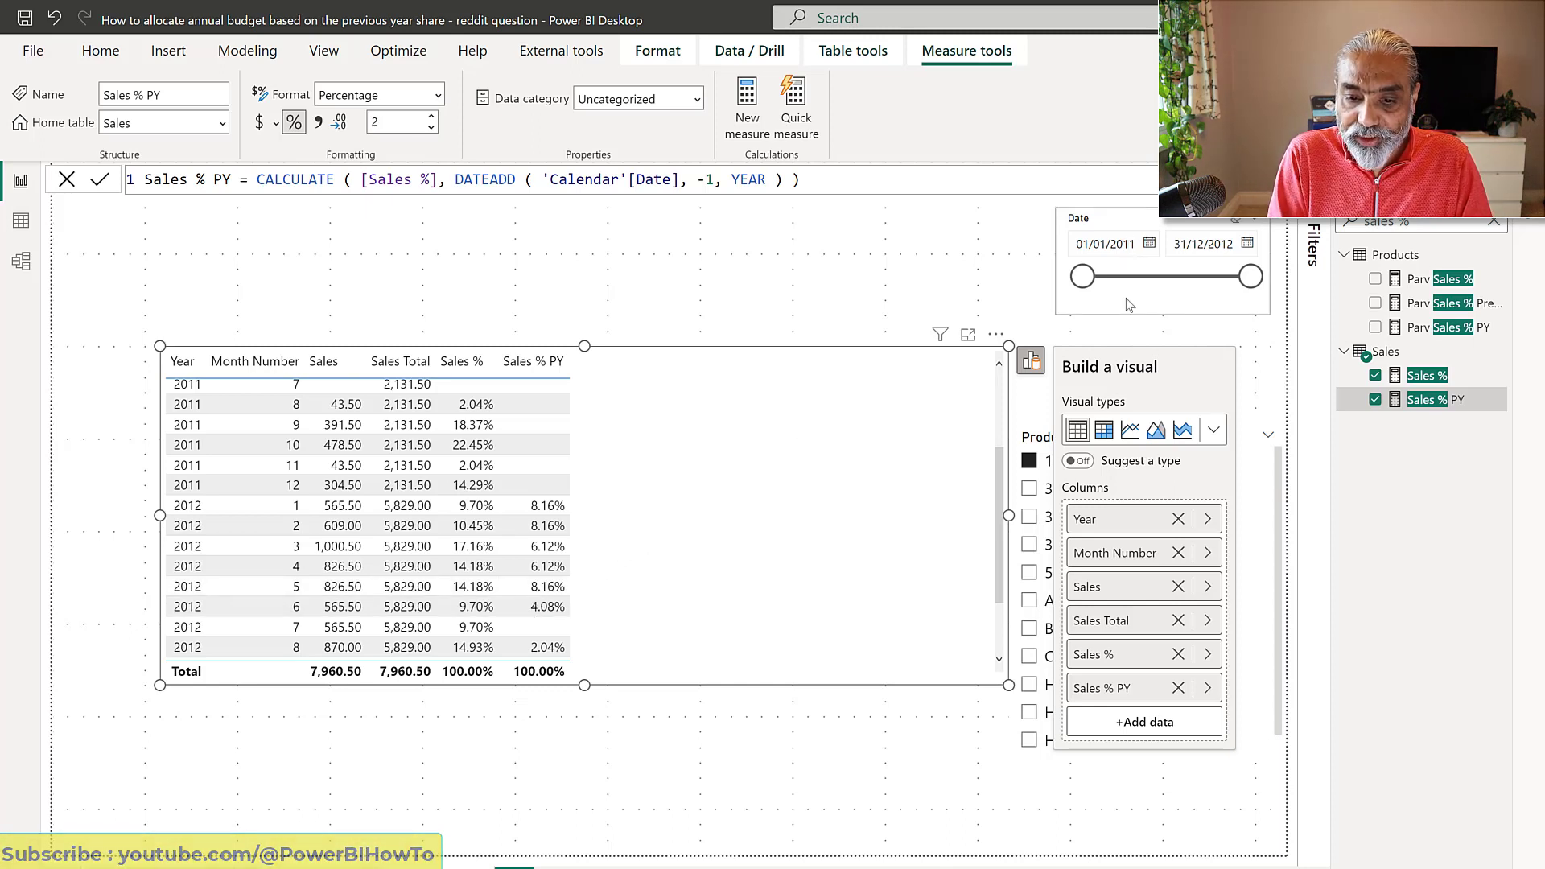
type("2")
key("Return")
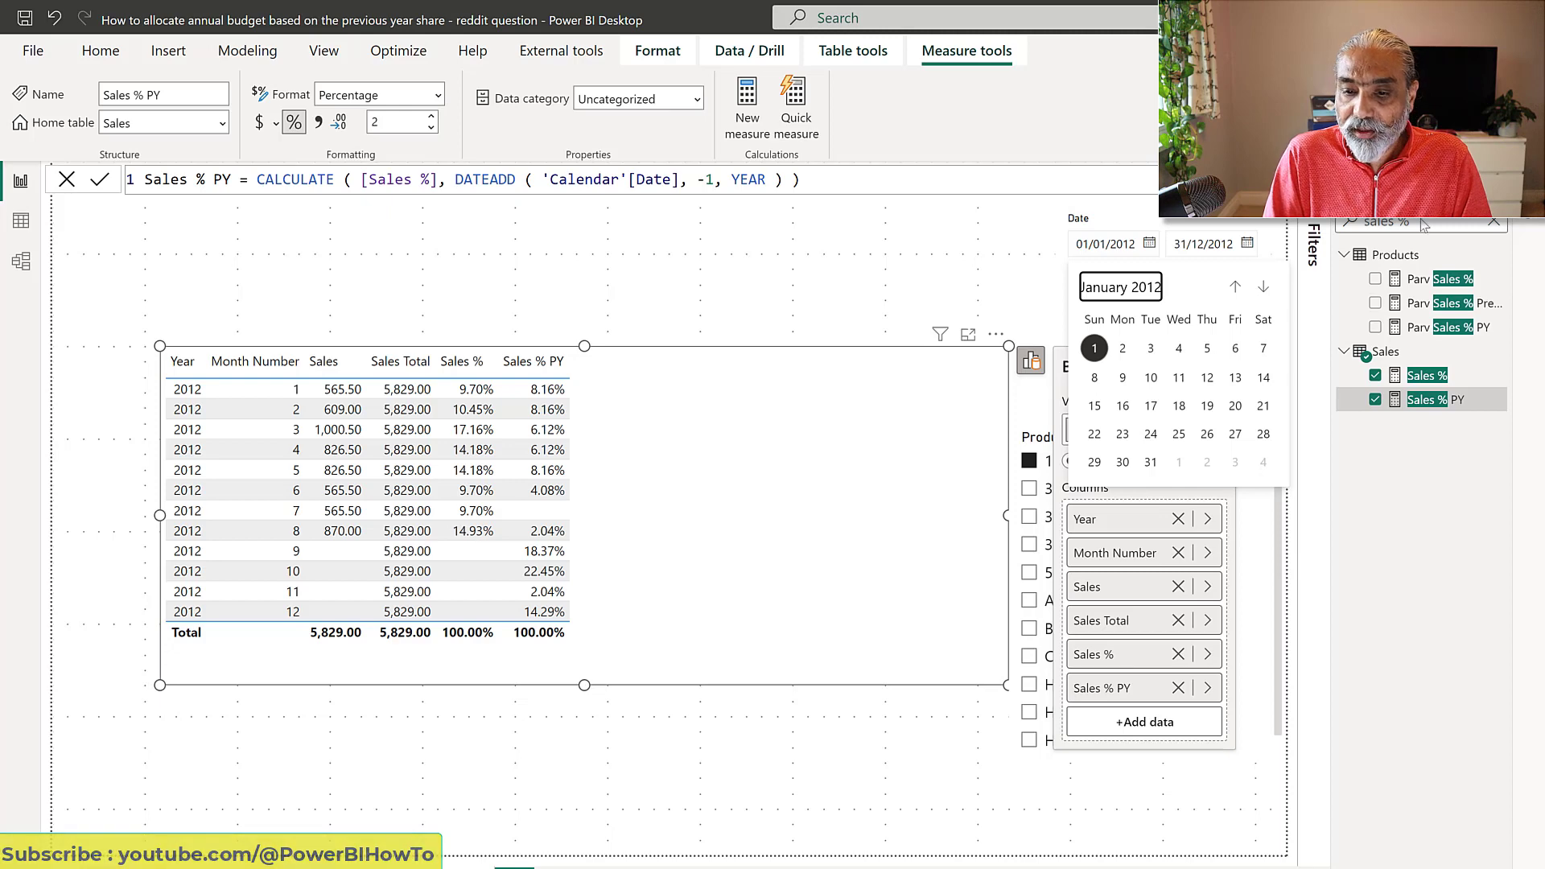
Search the fields for budget and add the Budget measure from the Sales table to the table visual.
left_click(1391, 222)
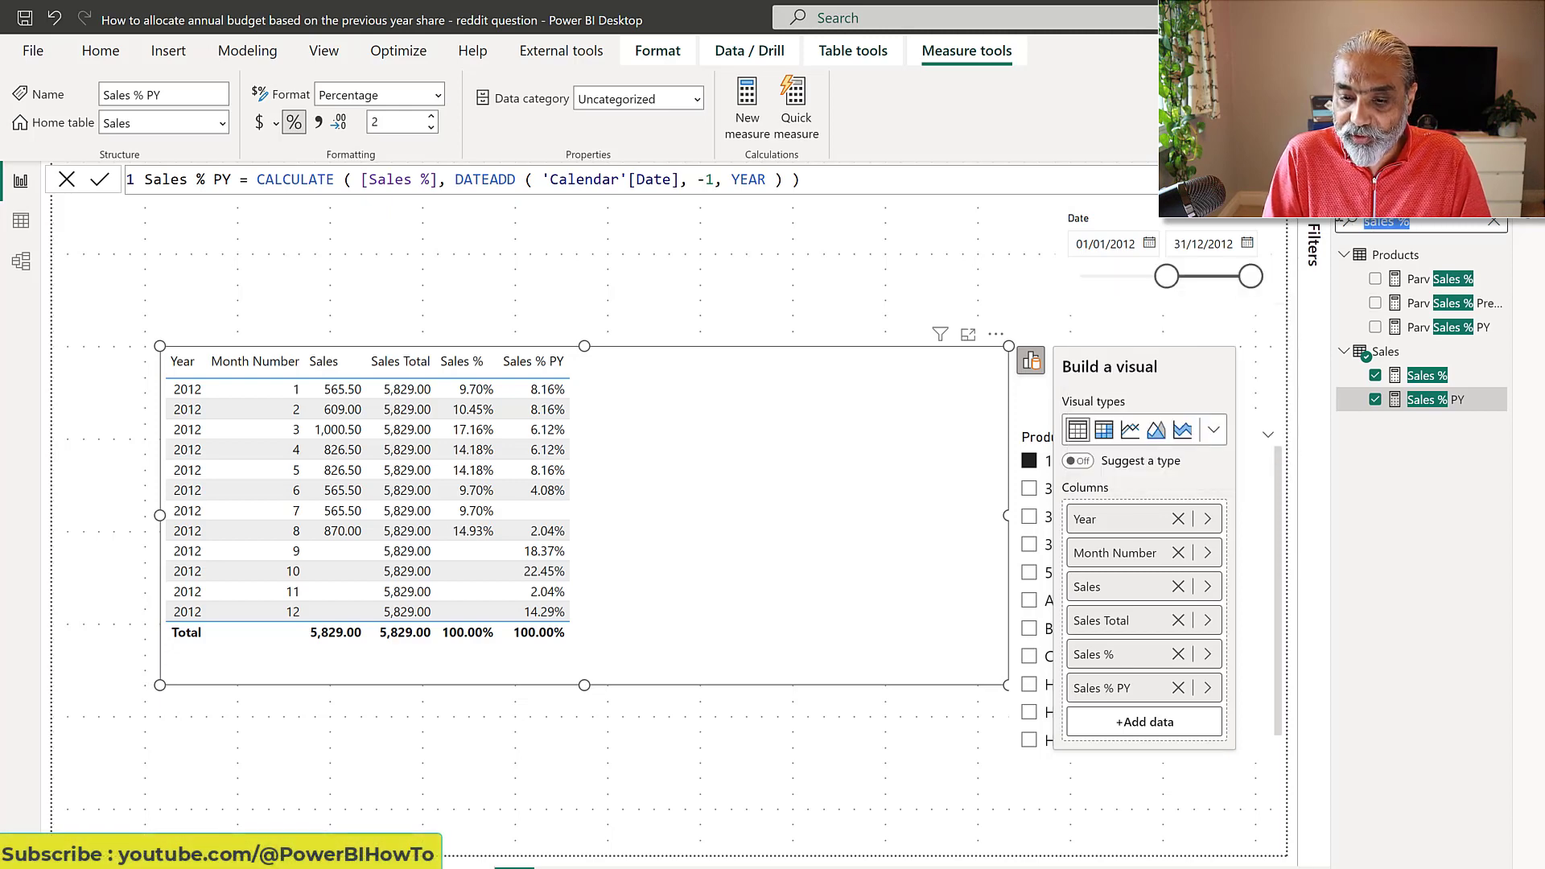
type("budget")
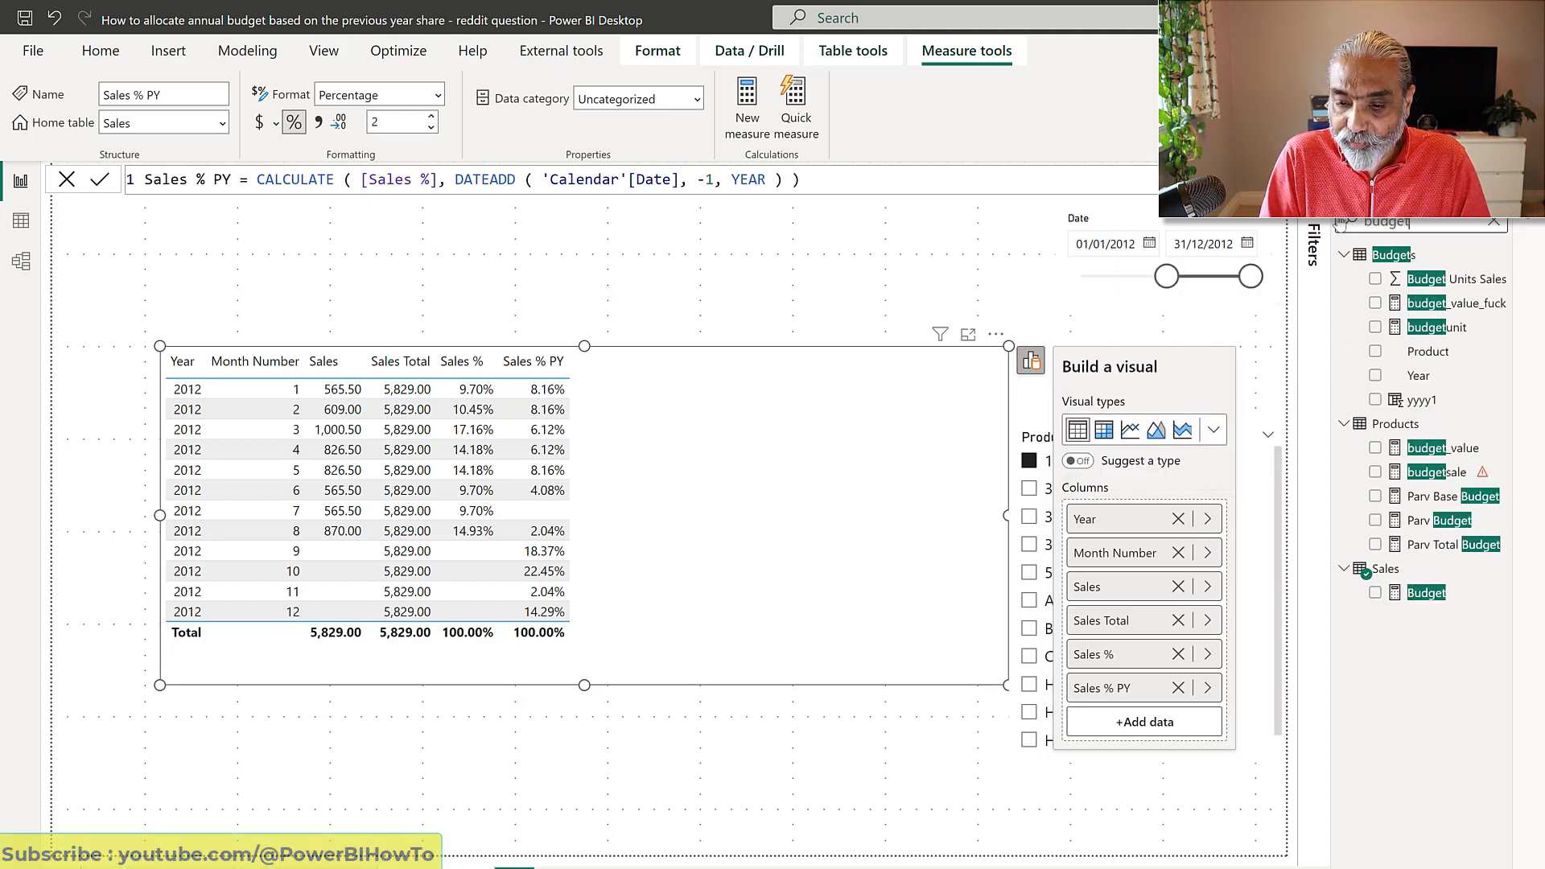
left_click(1376, 595)
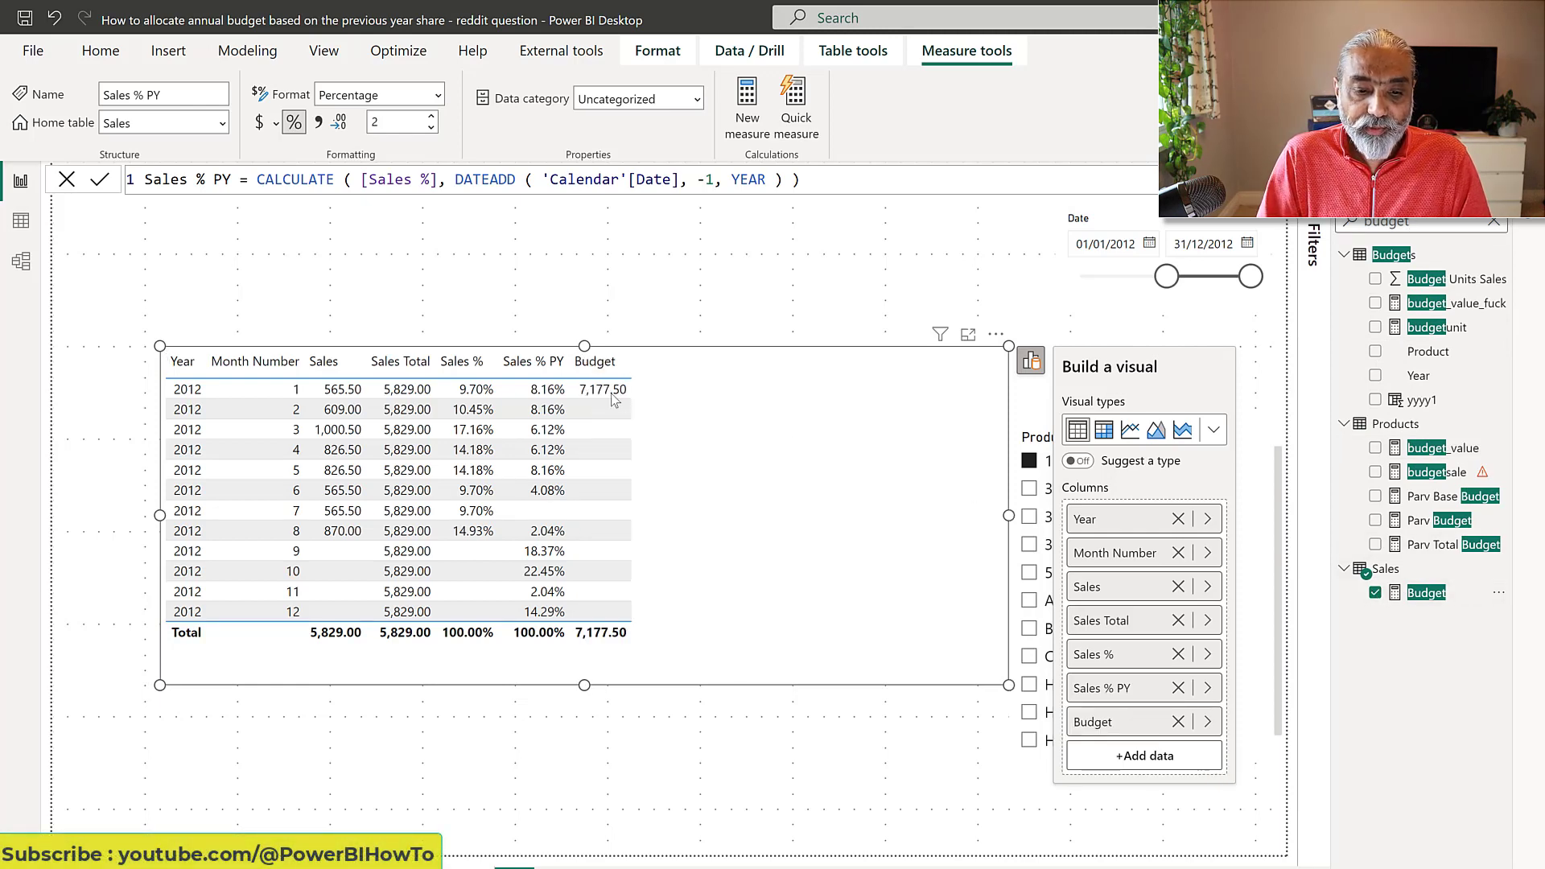
mouse_move(614, 399)
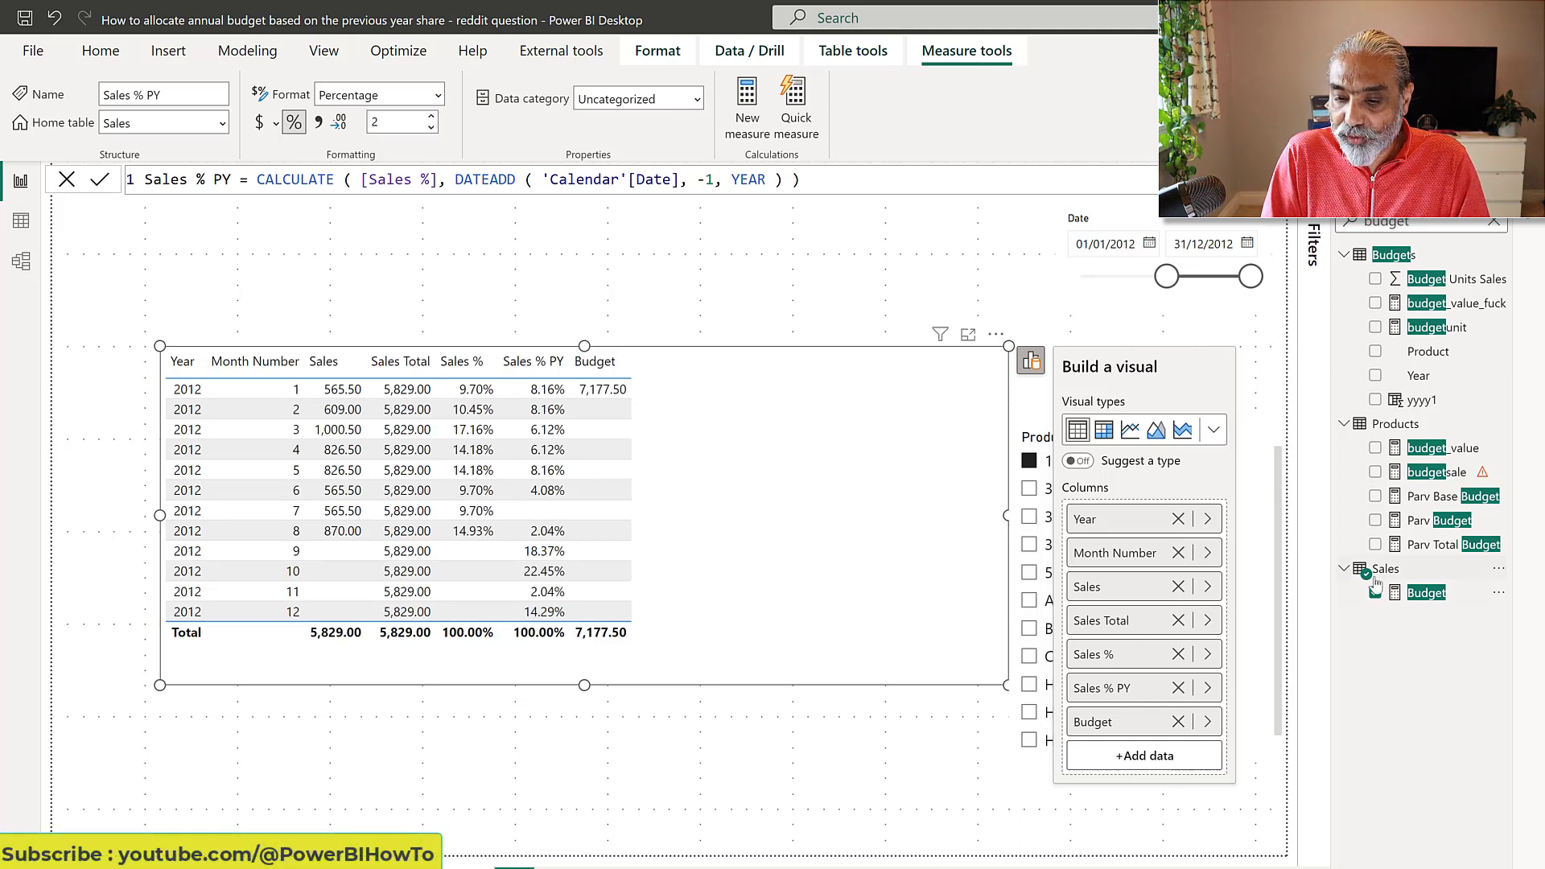
Create a new measure in the Sales table named Budget for Each Month, starting its formula with CALCULATE.
left_click(1499, 570)
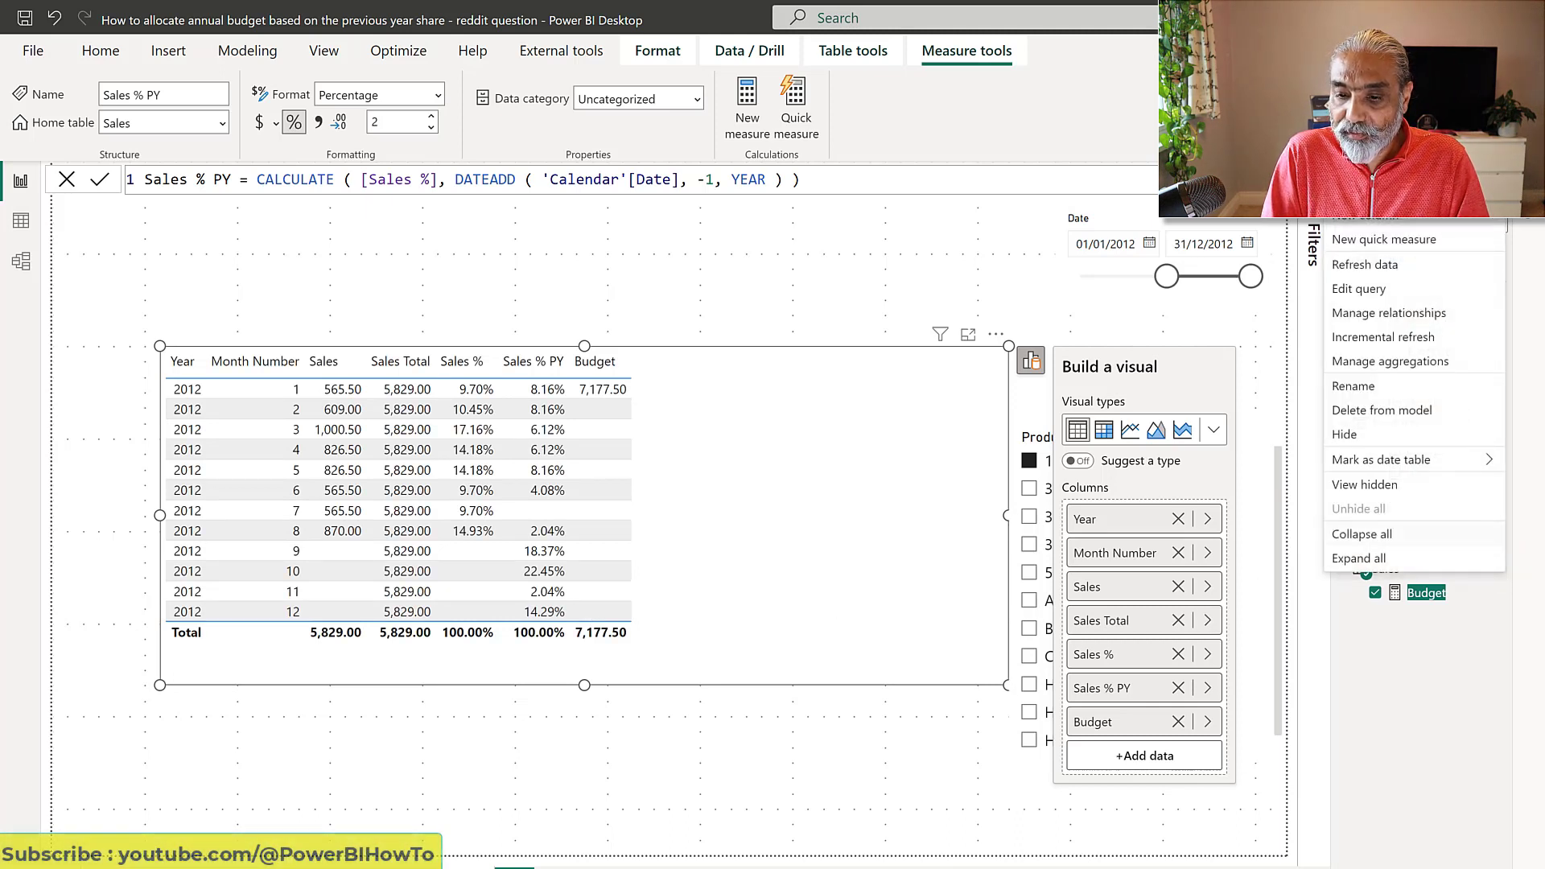
key("Escape")
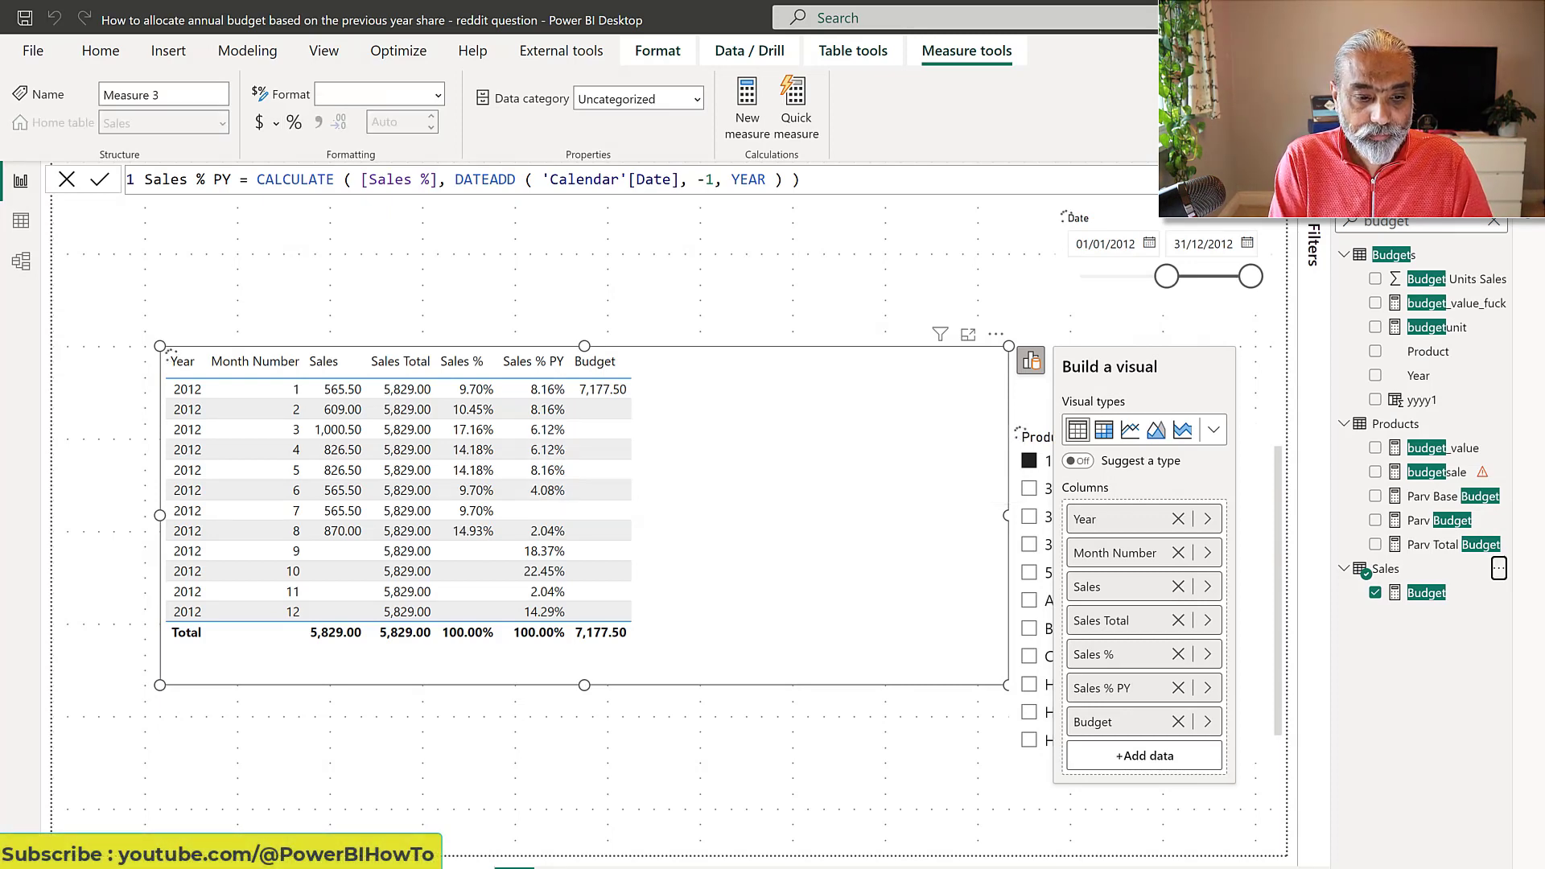
type("Bu")
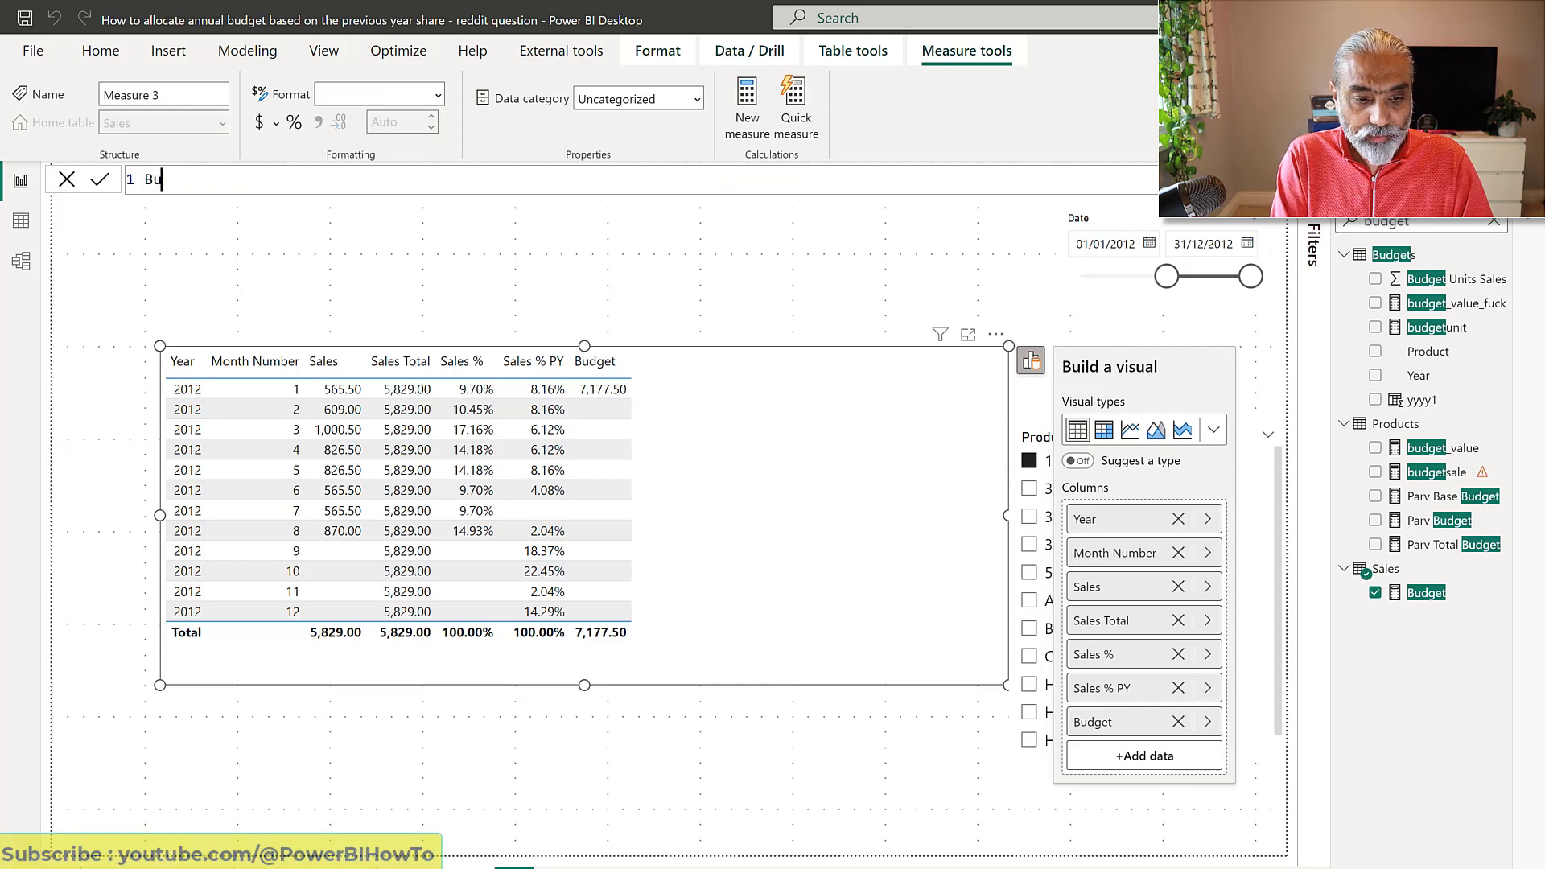
type("dget Total ")
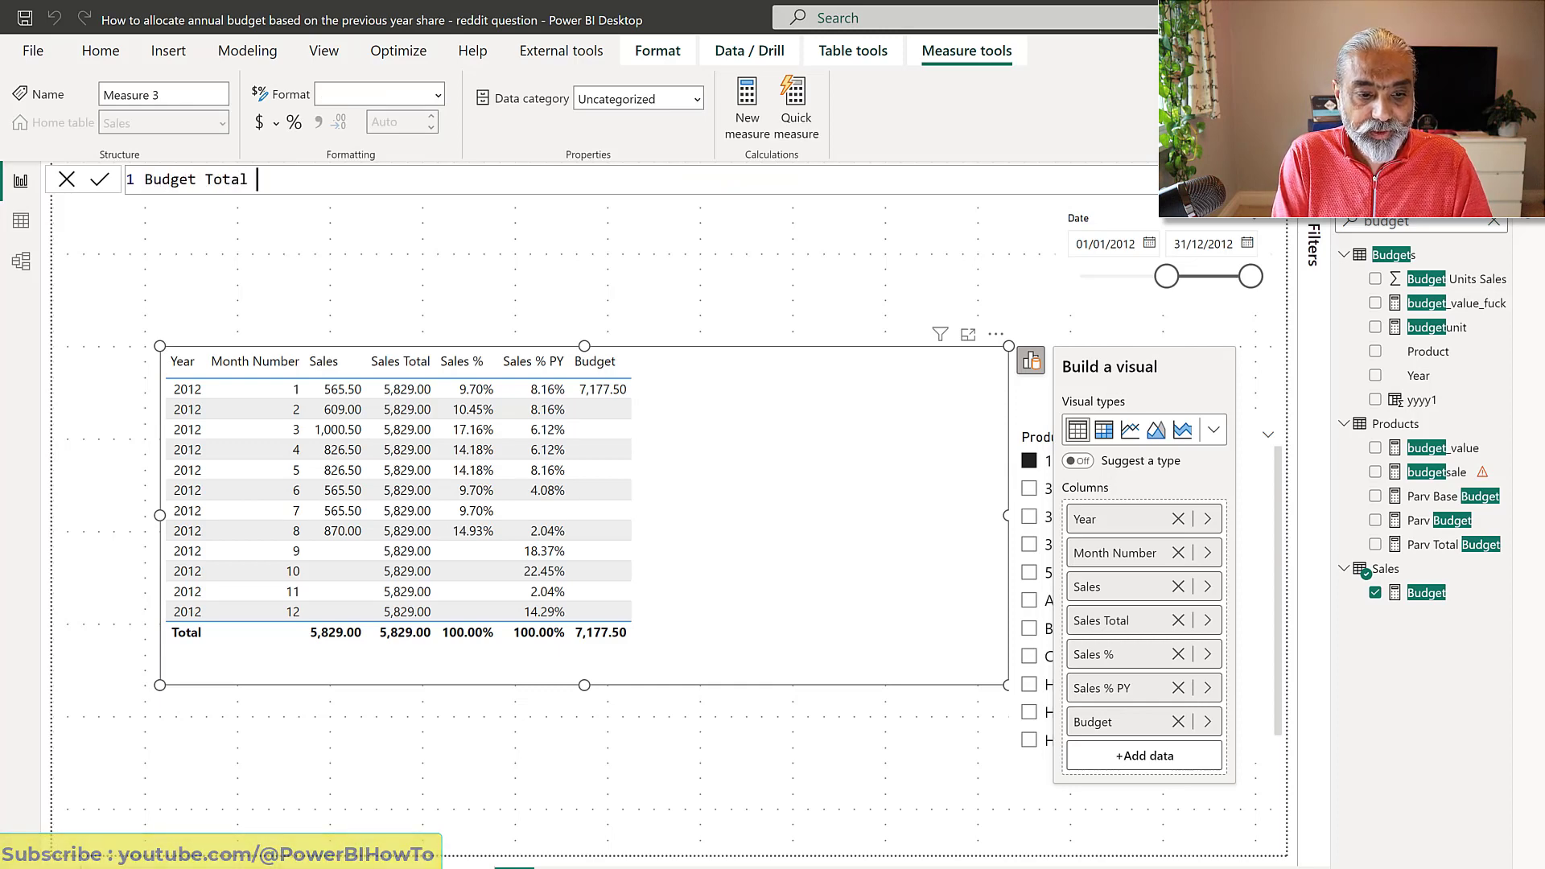
type("=")
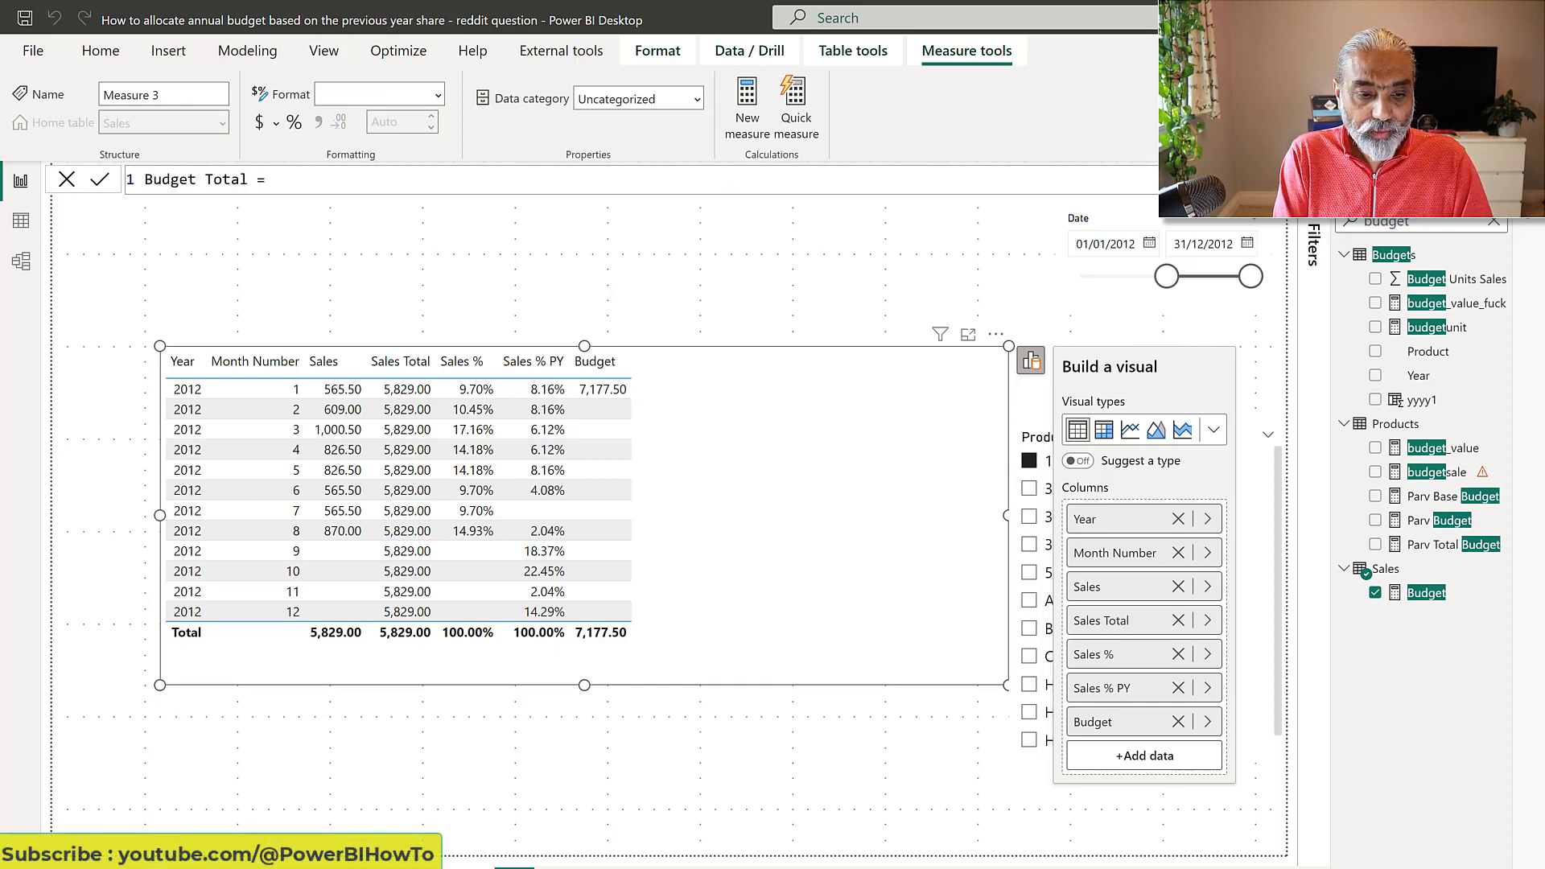
key("ctrl+shift+Left")
key("ctrl+shift+Left")
type("for Eac")
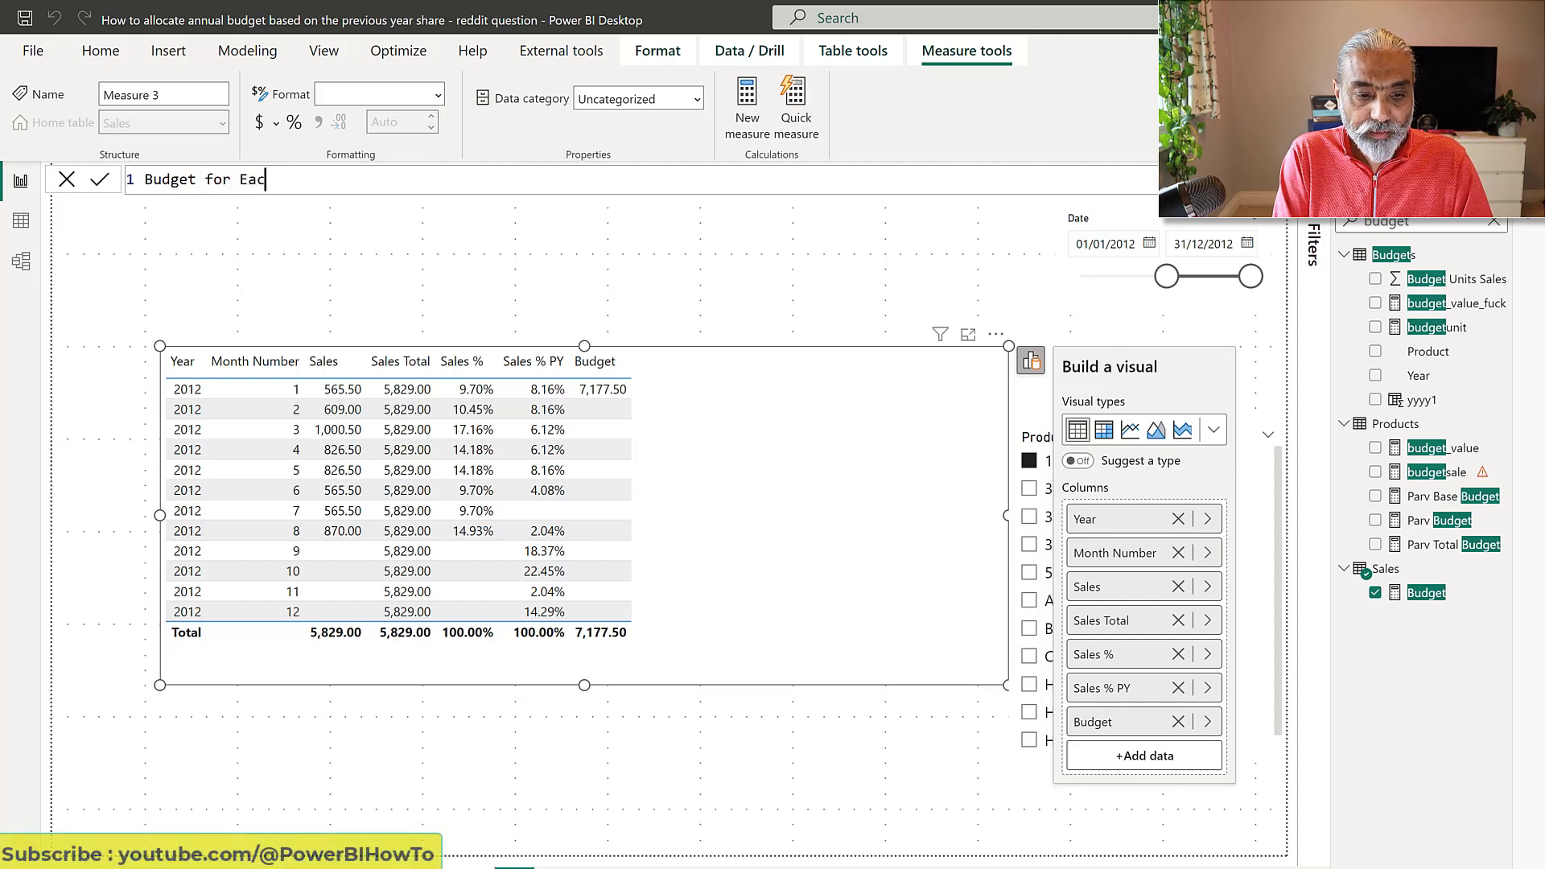
type("h Mot")
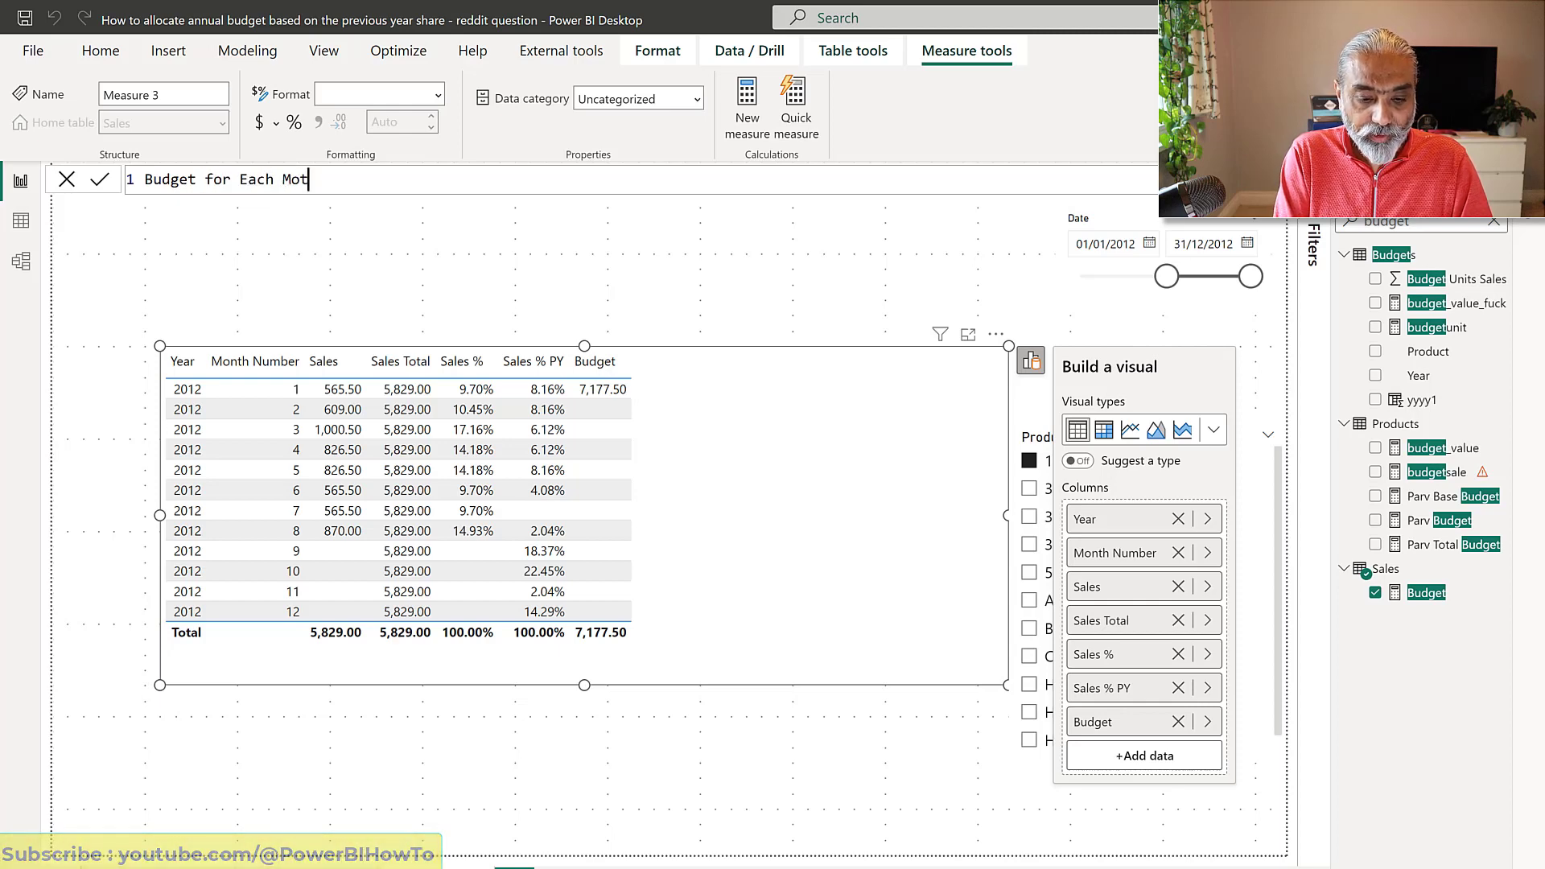
key("BackSpace")
type("nth = CALCULA")
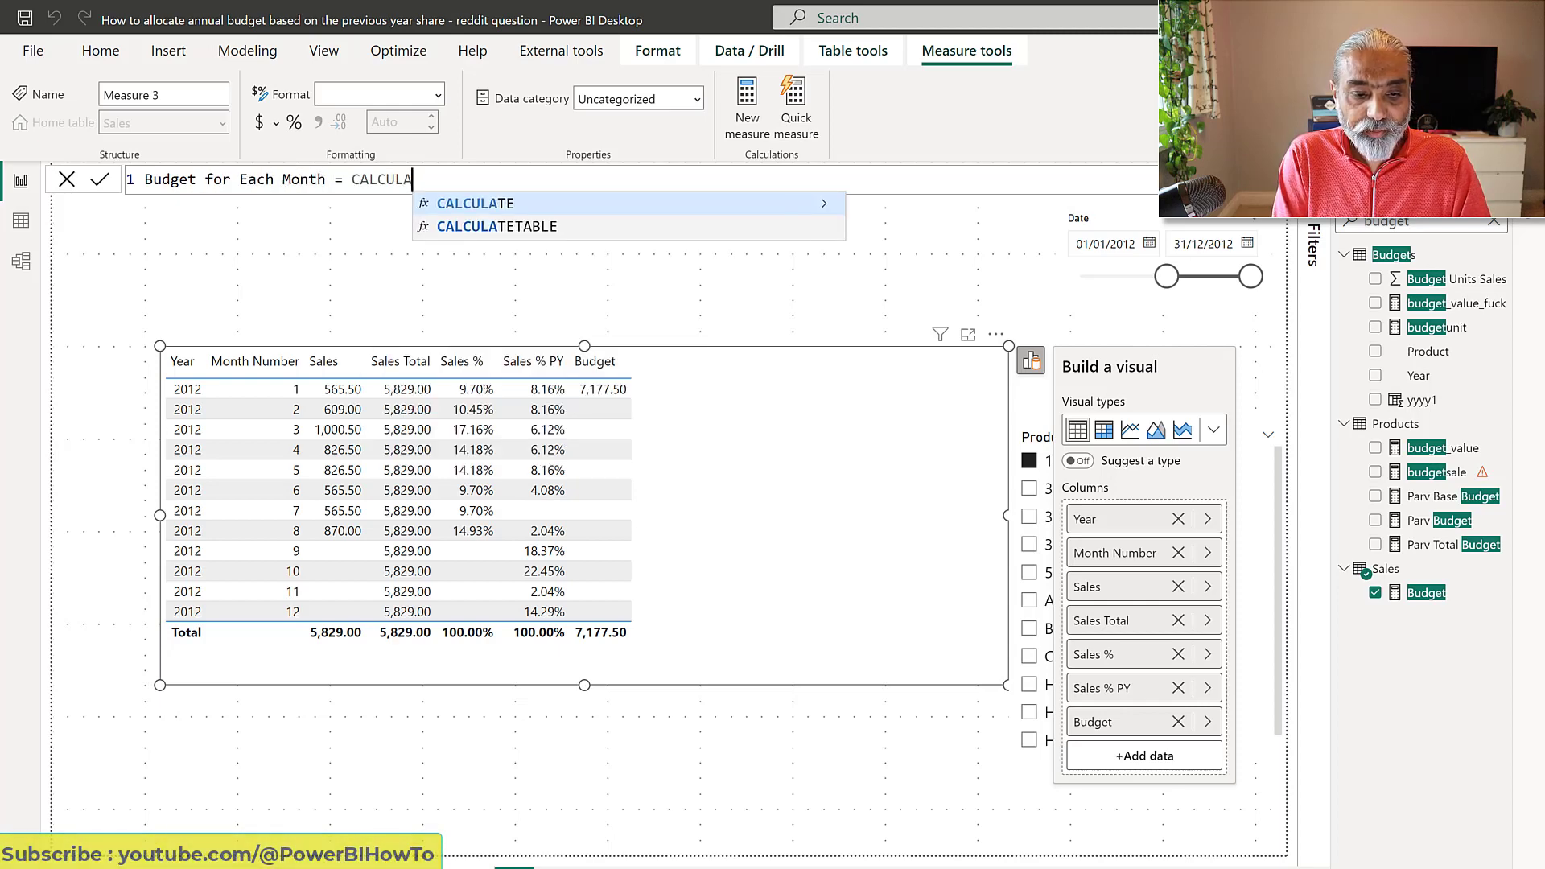
Have CALCULATE evaluate the [Budget] measure with ALL ( 'Calendar' ) as its first filter.
key("Tab")
type("( [")
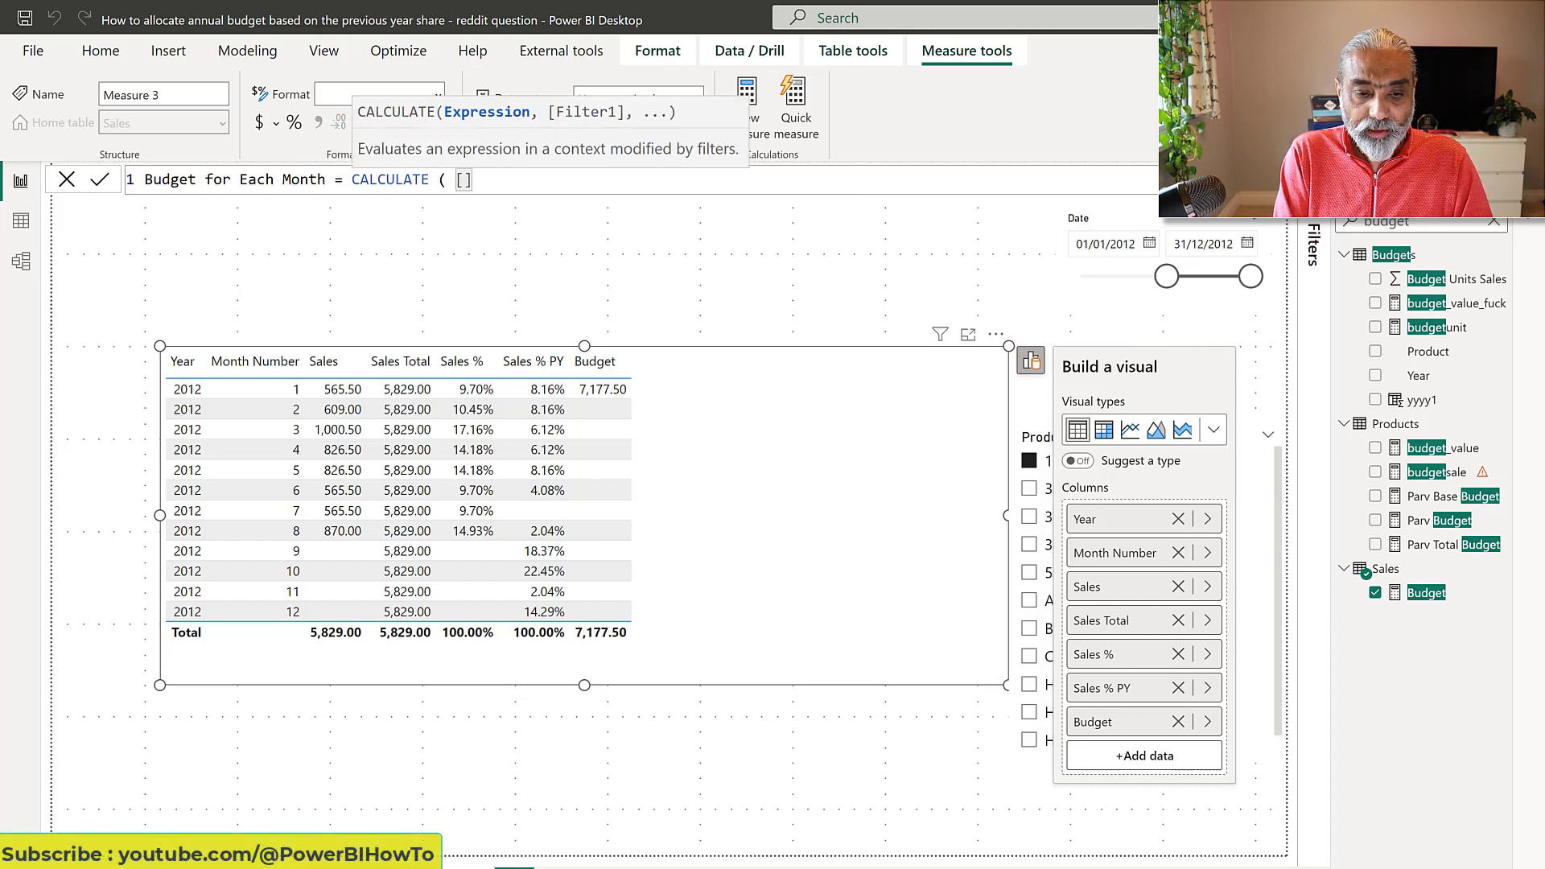
type("Budget")
key("Tab")
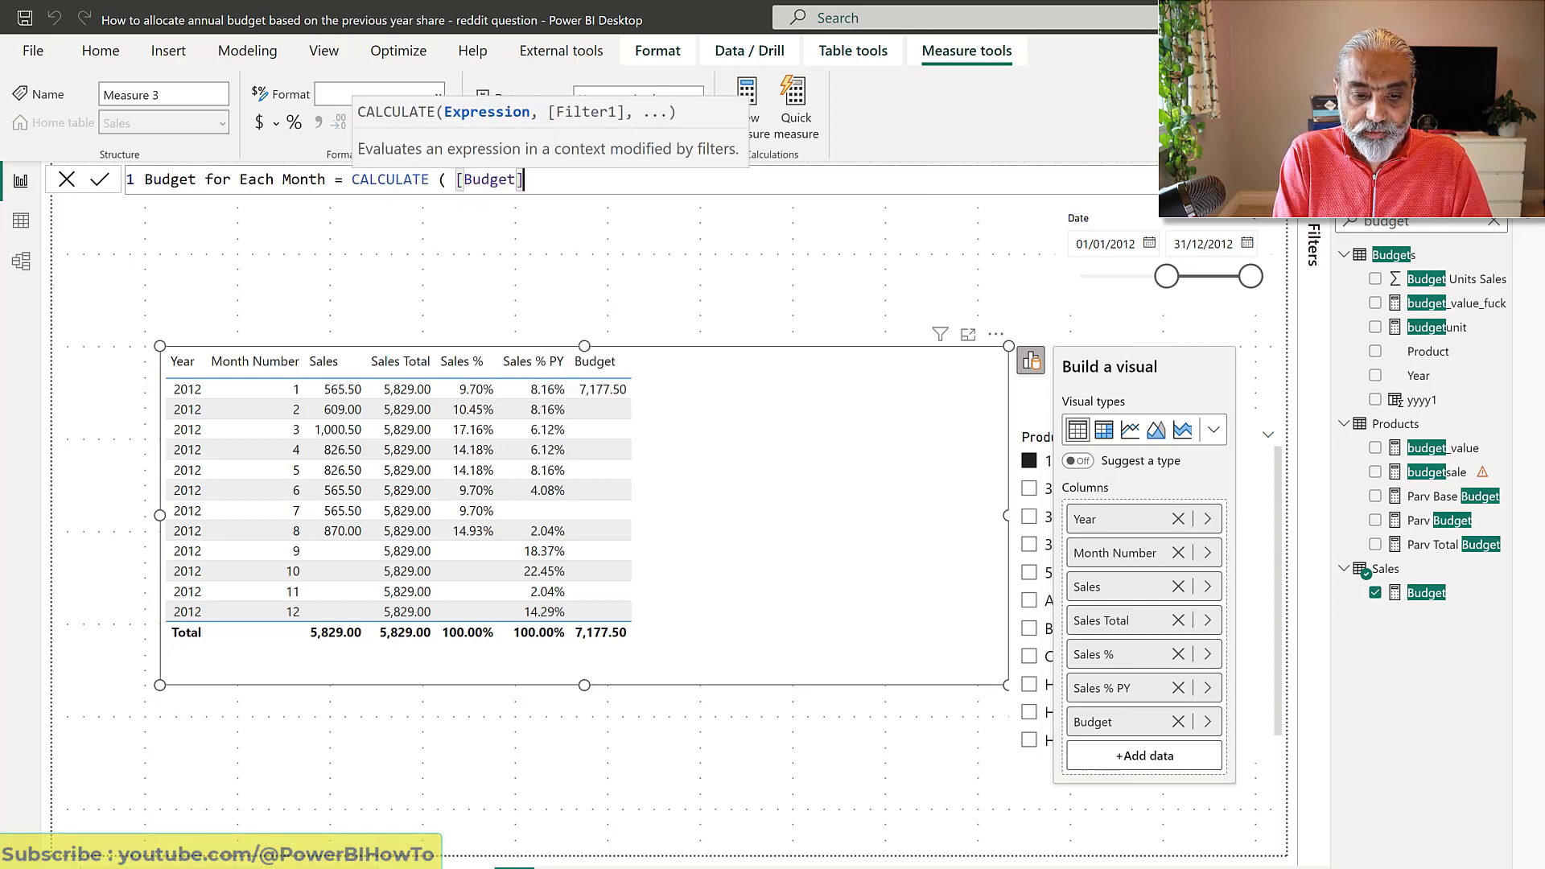
type(", ALL ( ")
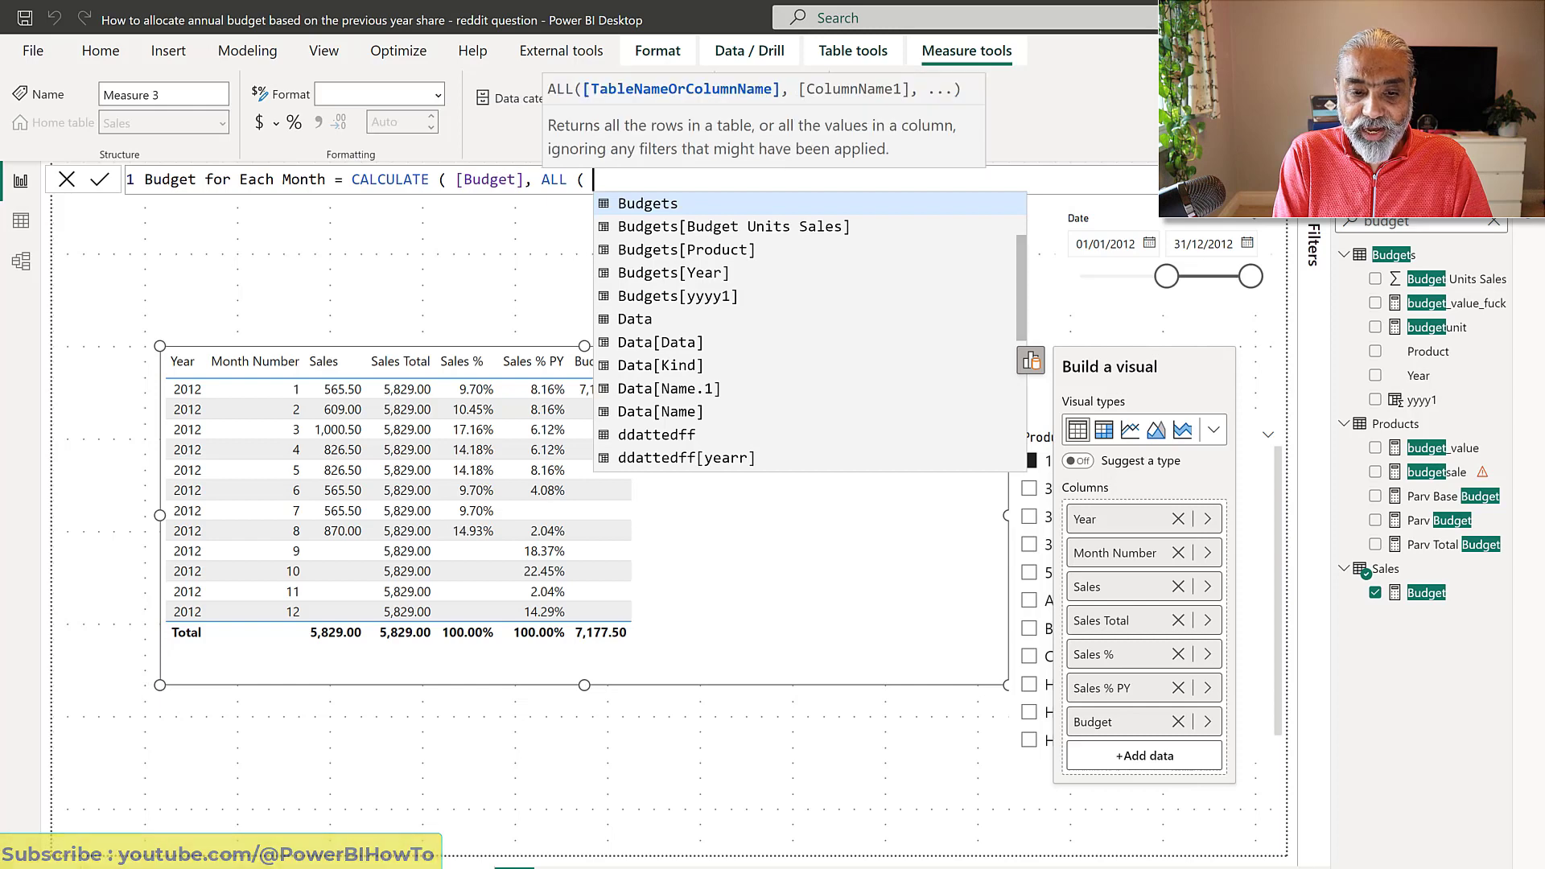
type("'Calen")
key("Tab")
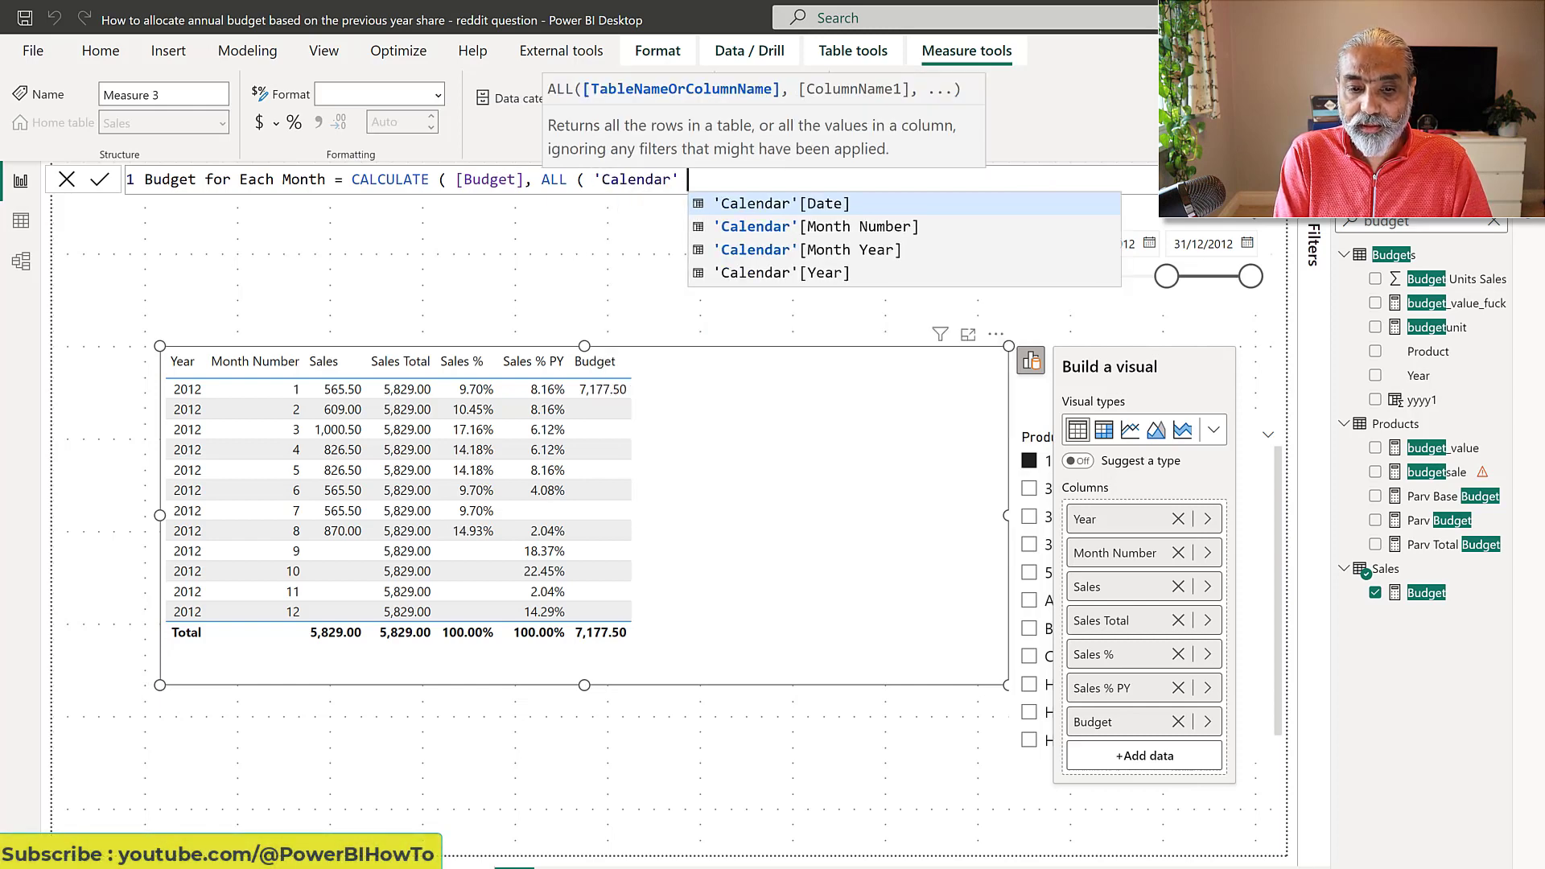
type(")")
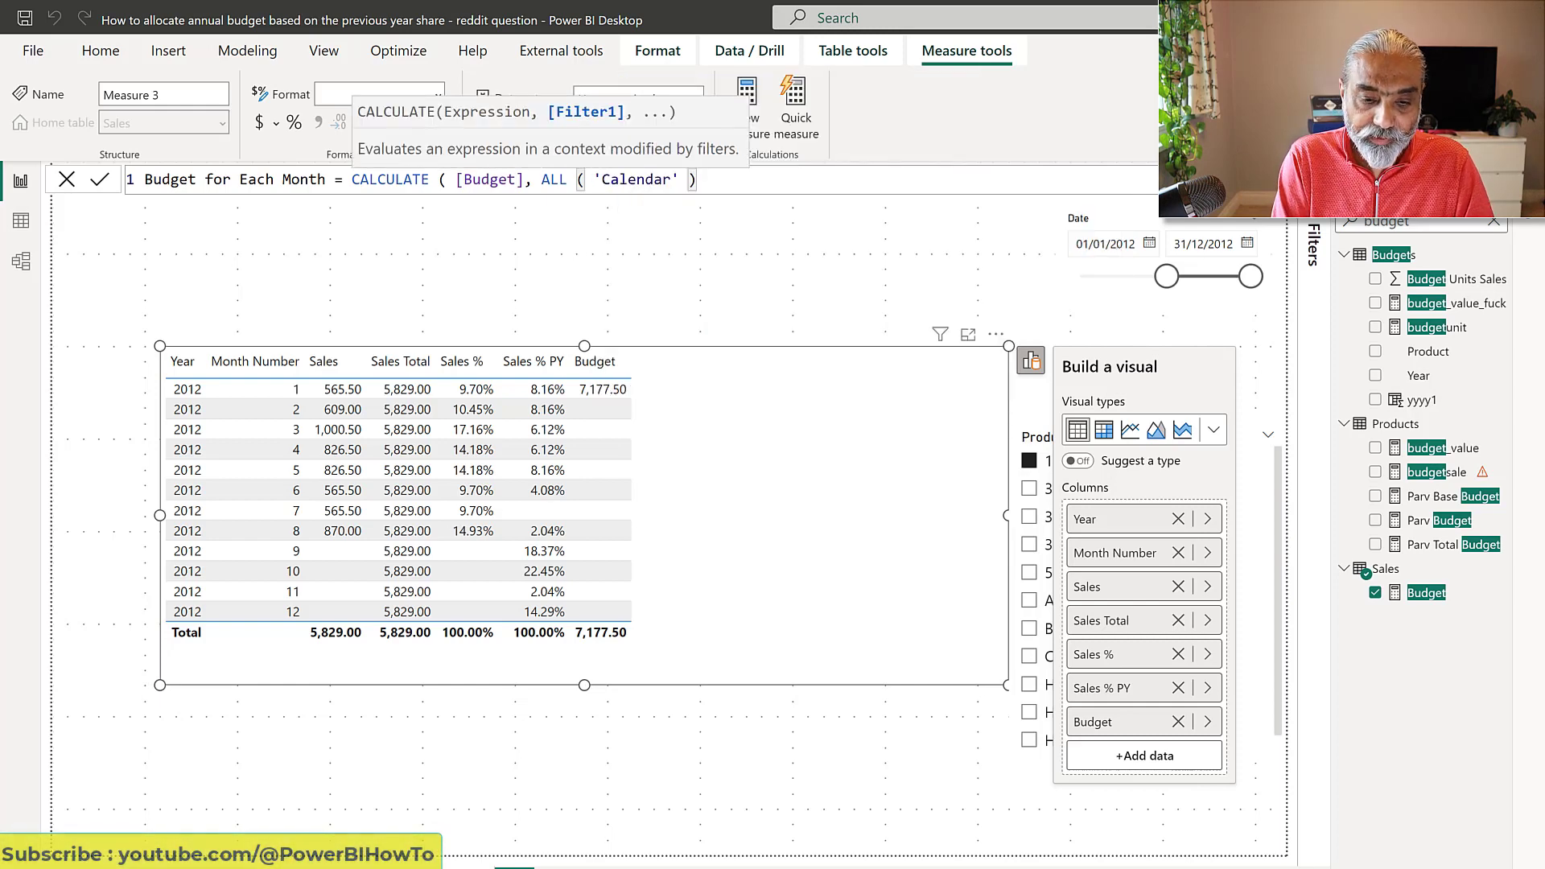
Complete the formula with the filter VALUES ( 'Calendar'[Year] ) and add the Budget for Each Month measure to the table visual.
type(", VALUE")
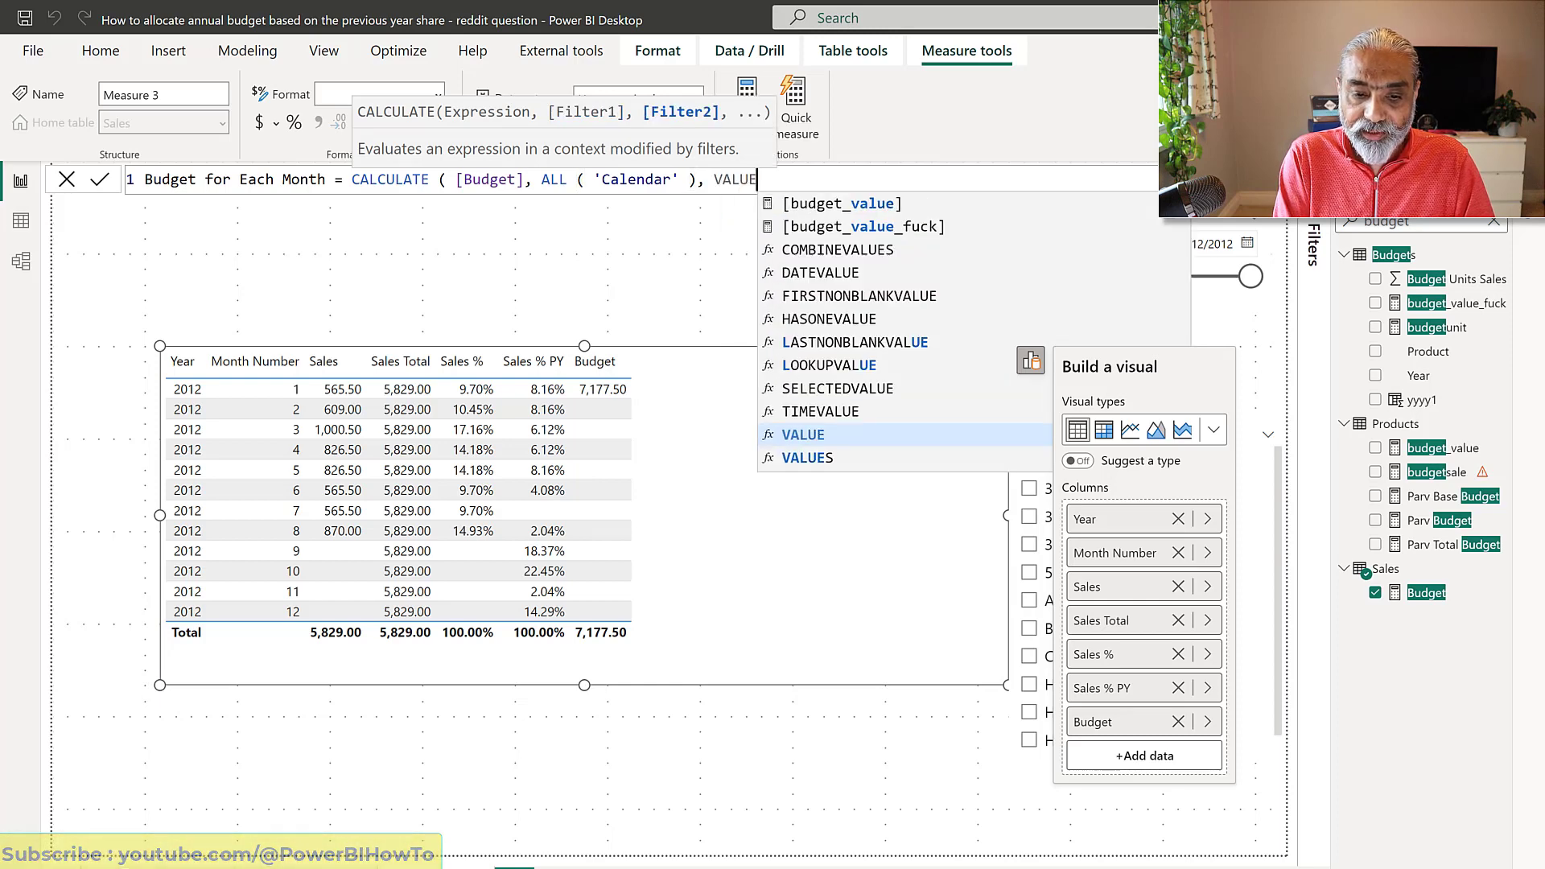
type("S ( YEAR")
key("Up")
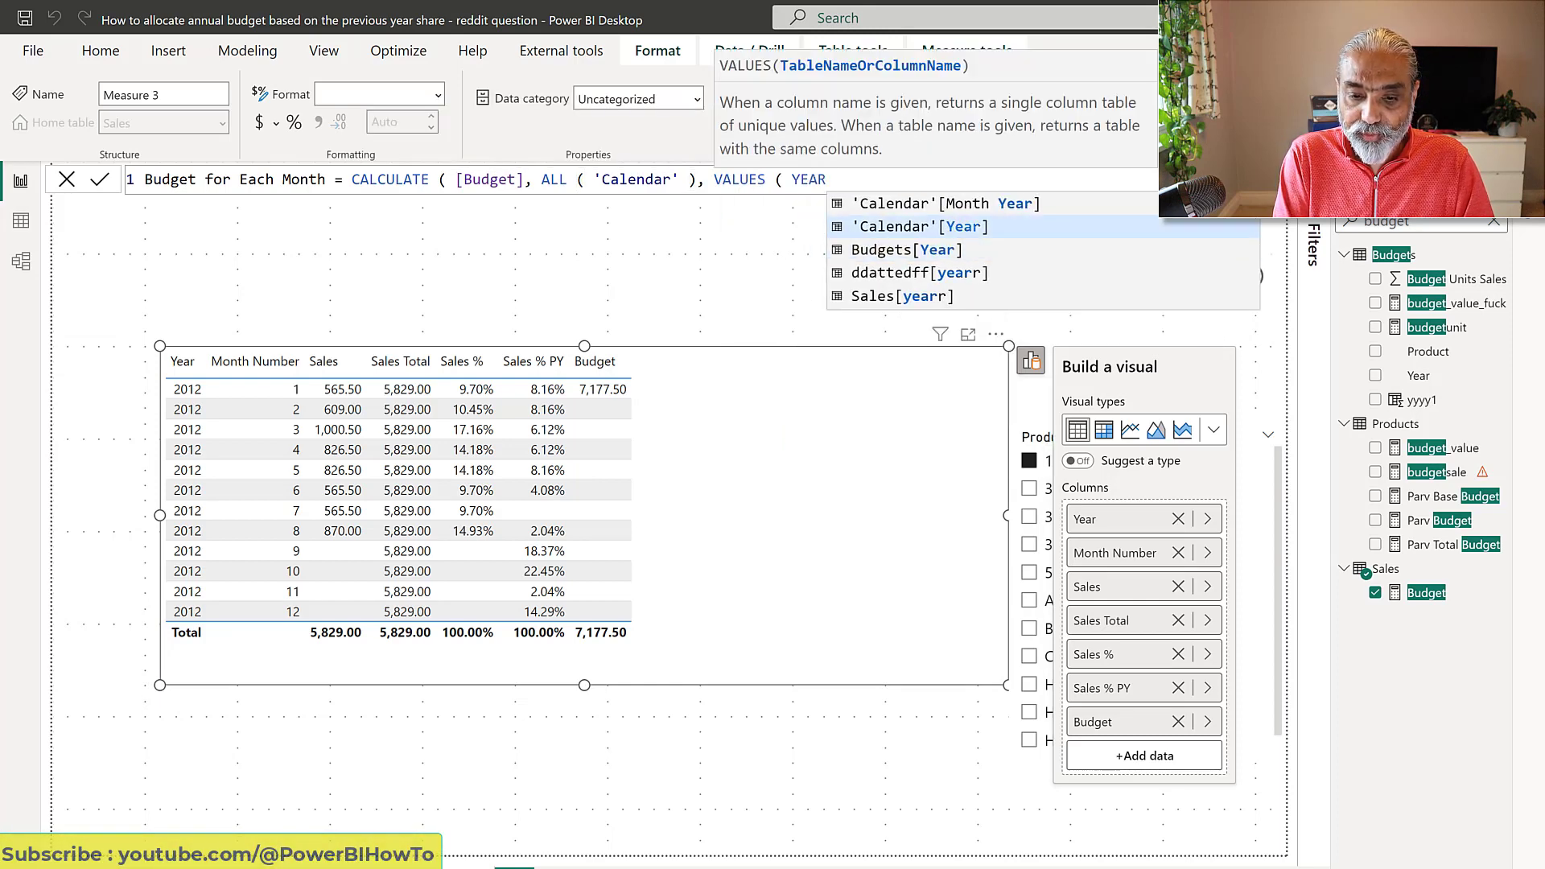
key("Tab")
type(") )")
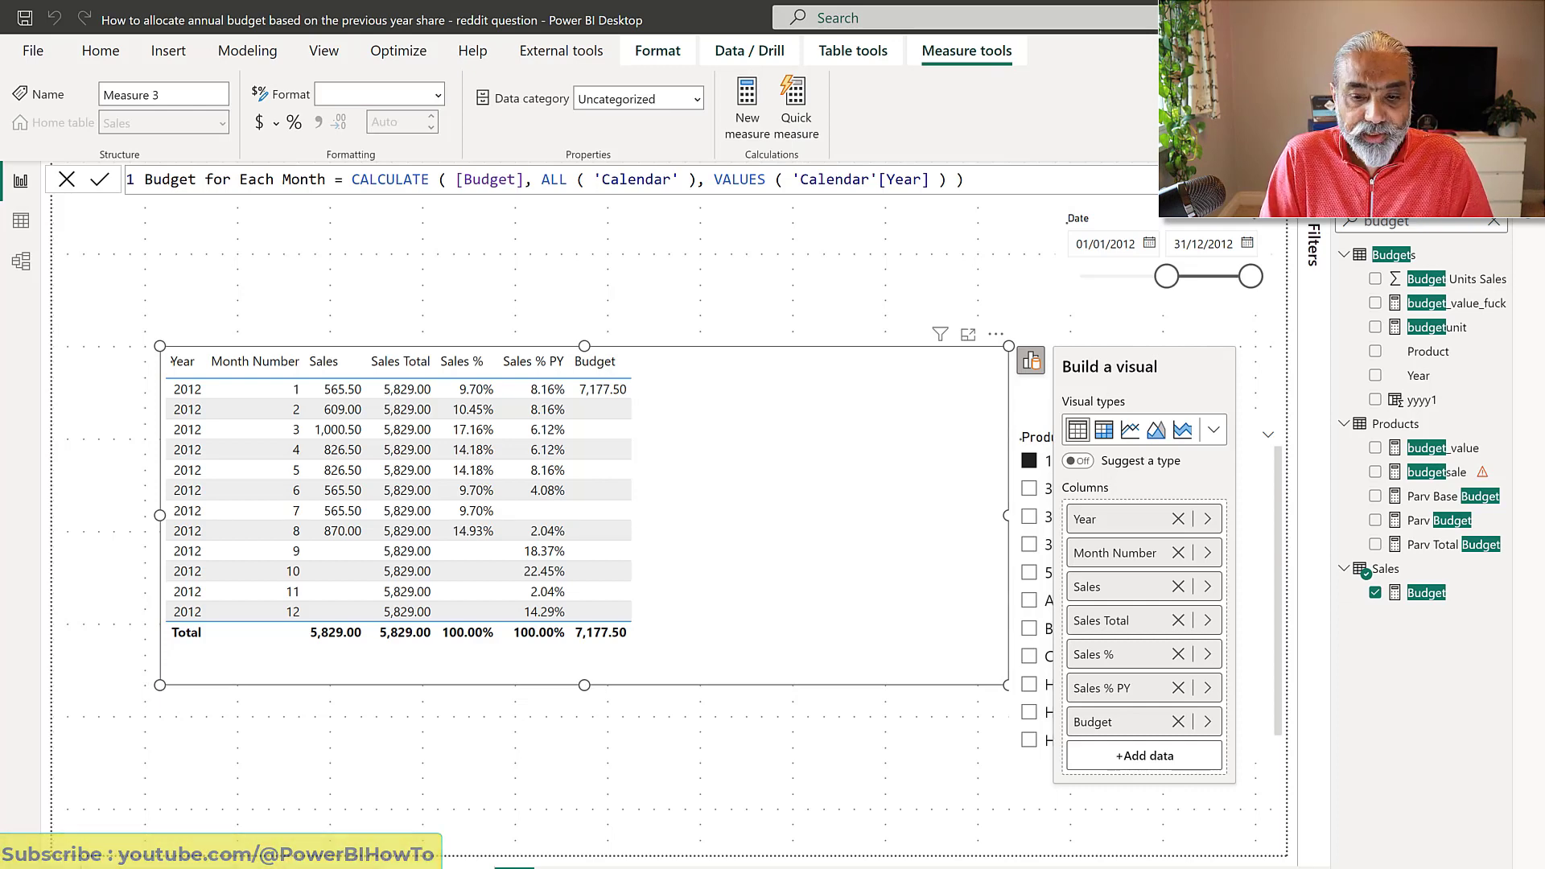
key("Return")
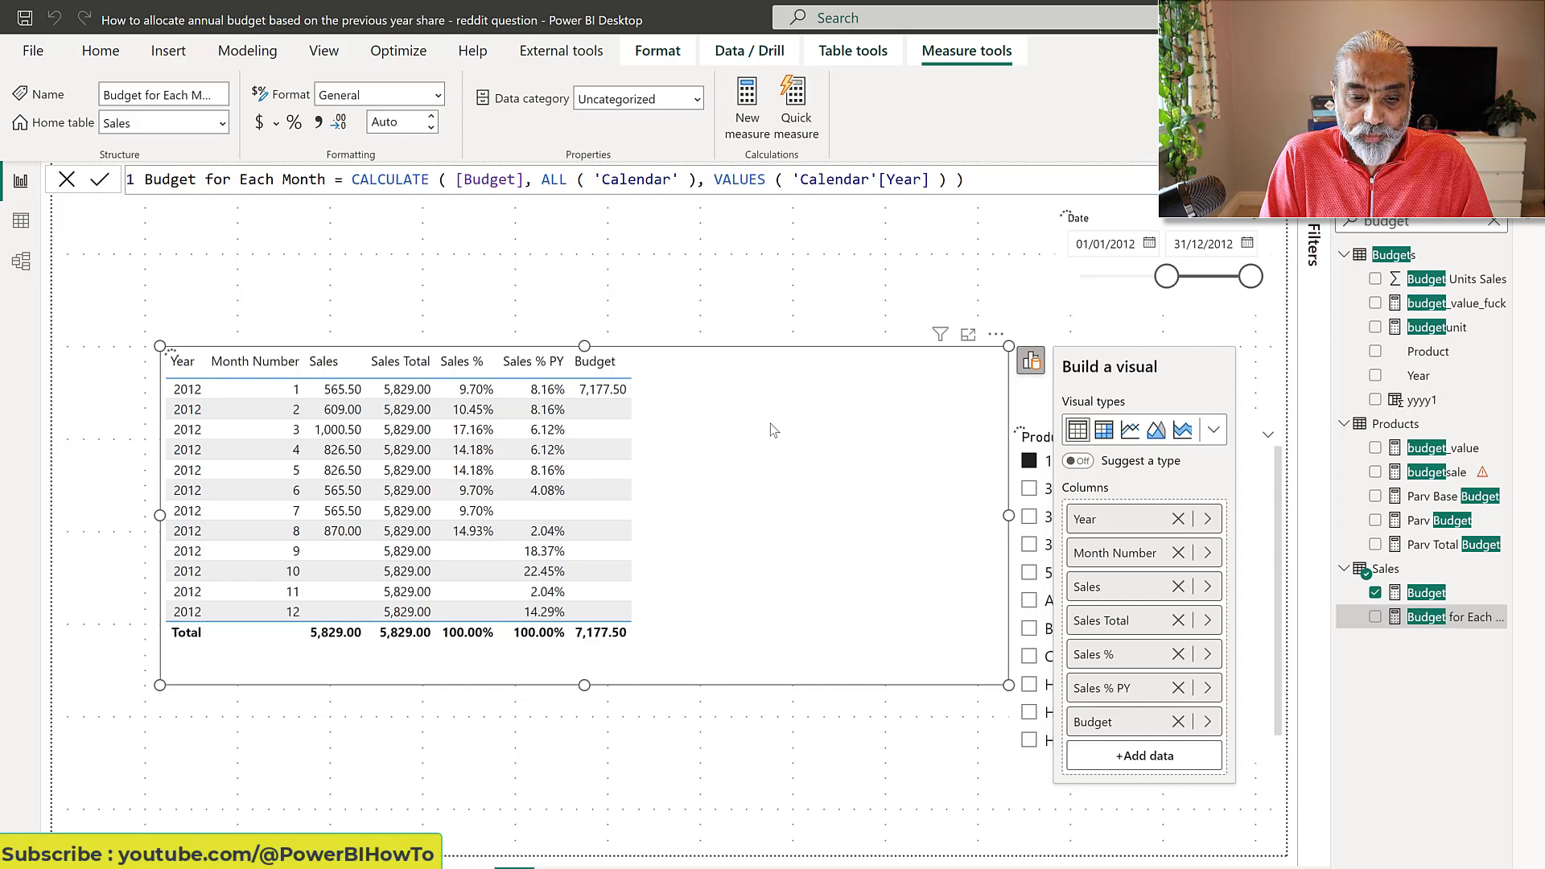
left_click(1375, 618)
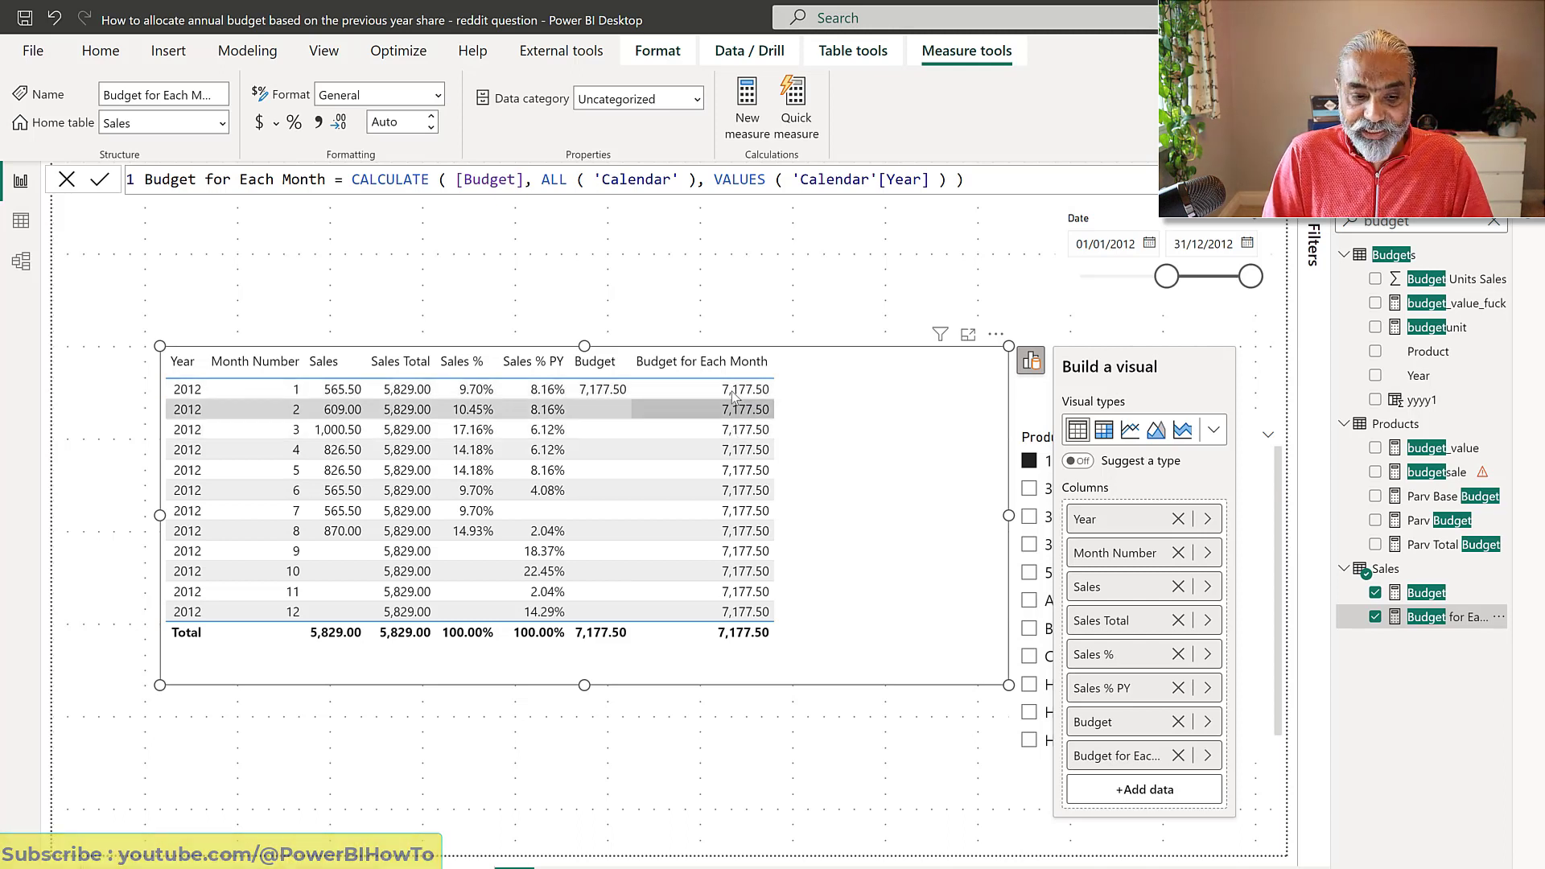
Set the Date slicer's start date to 01/01/2011 to check the budget for both years, and return it to 01/01/2012.
left_click(1138, 252)
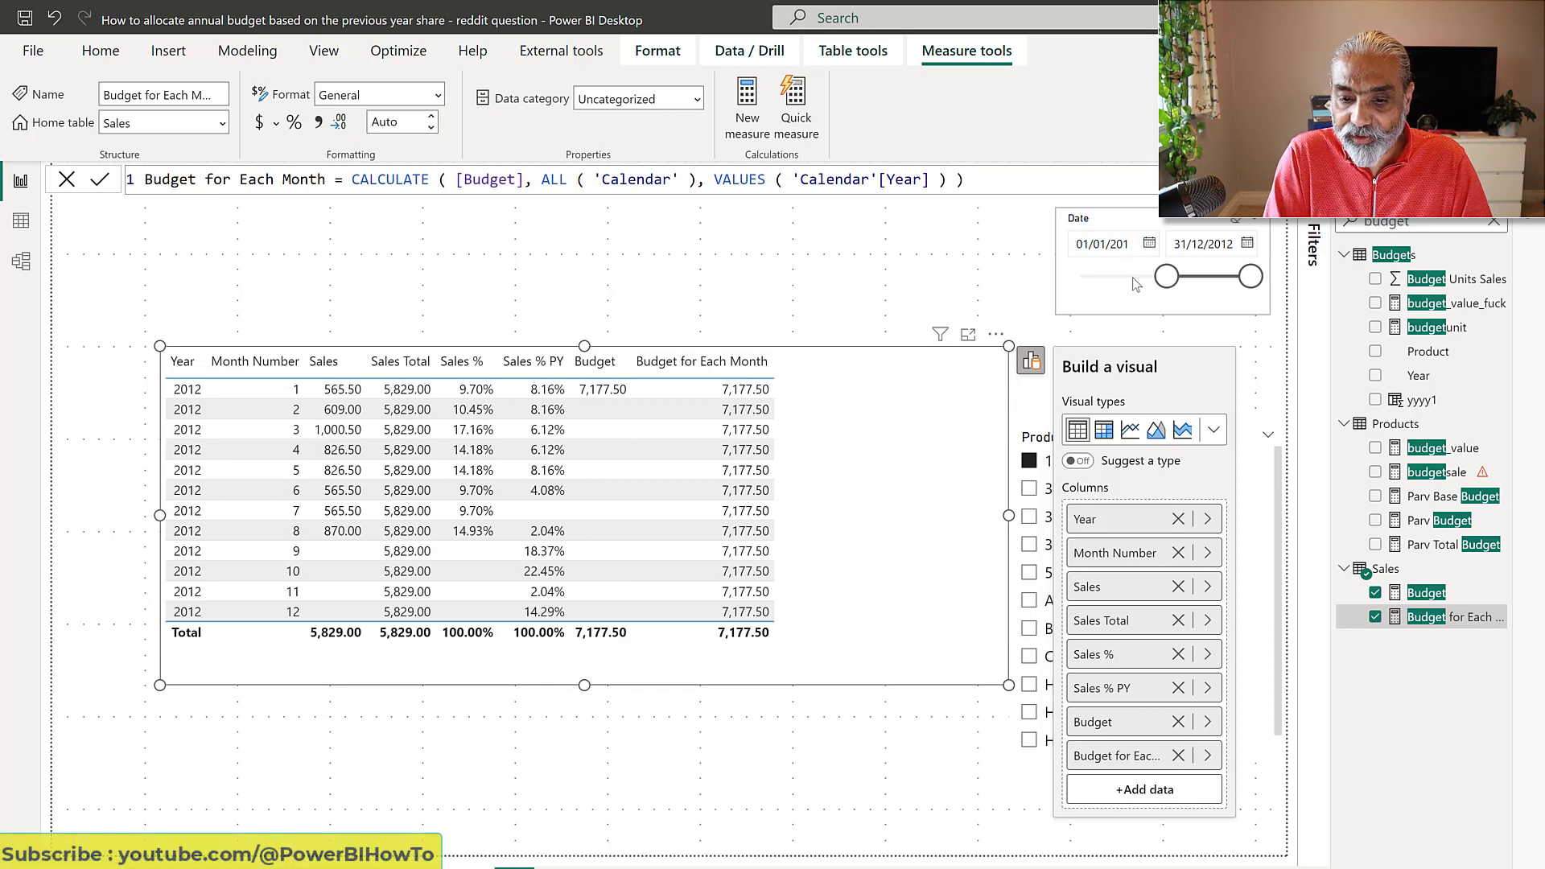
type("1")
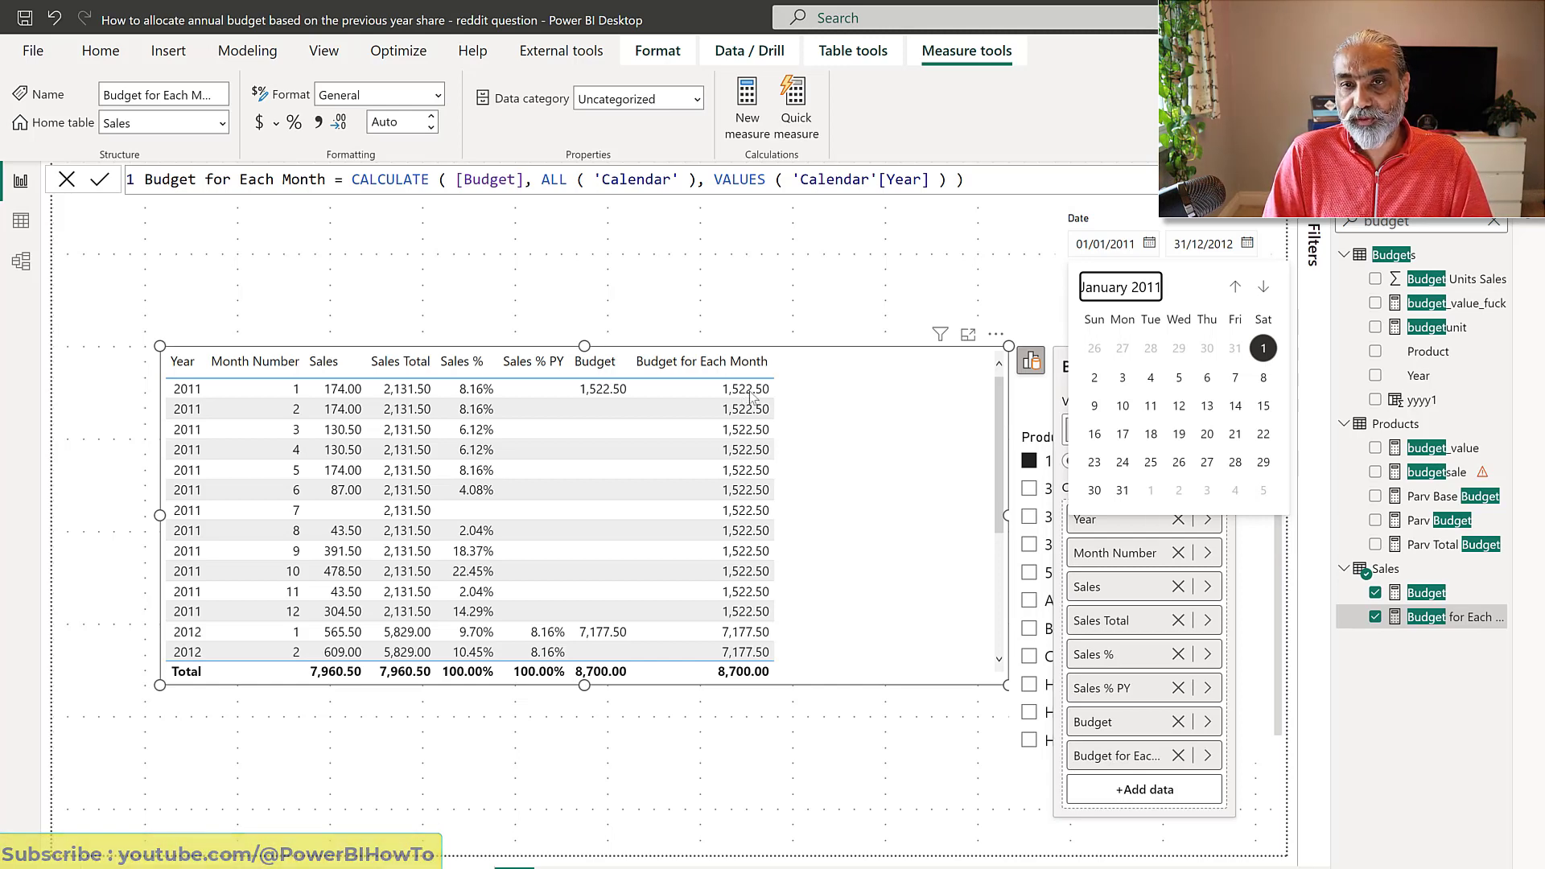
left_click(1134, 245)
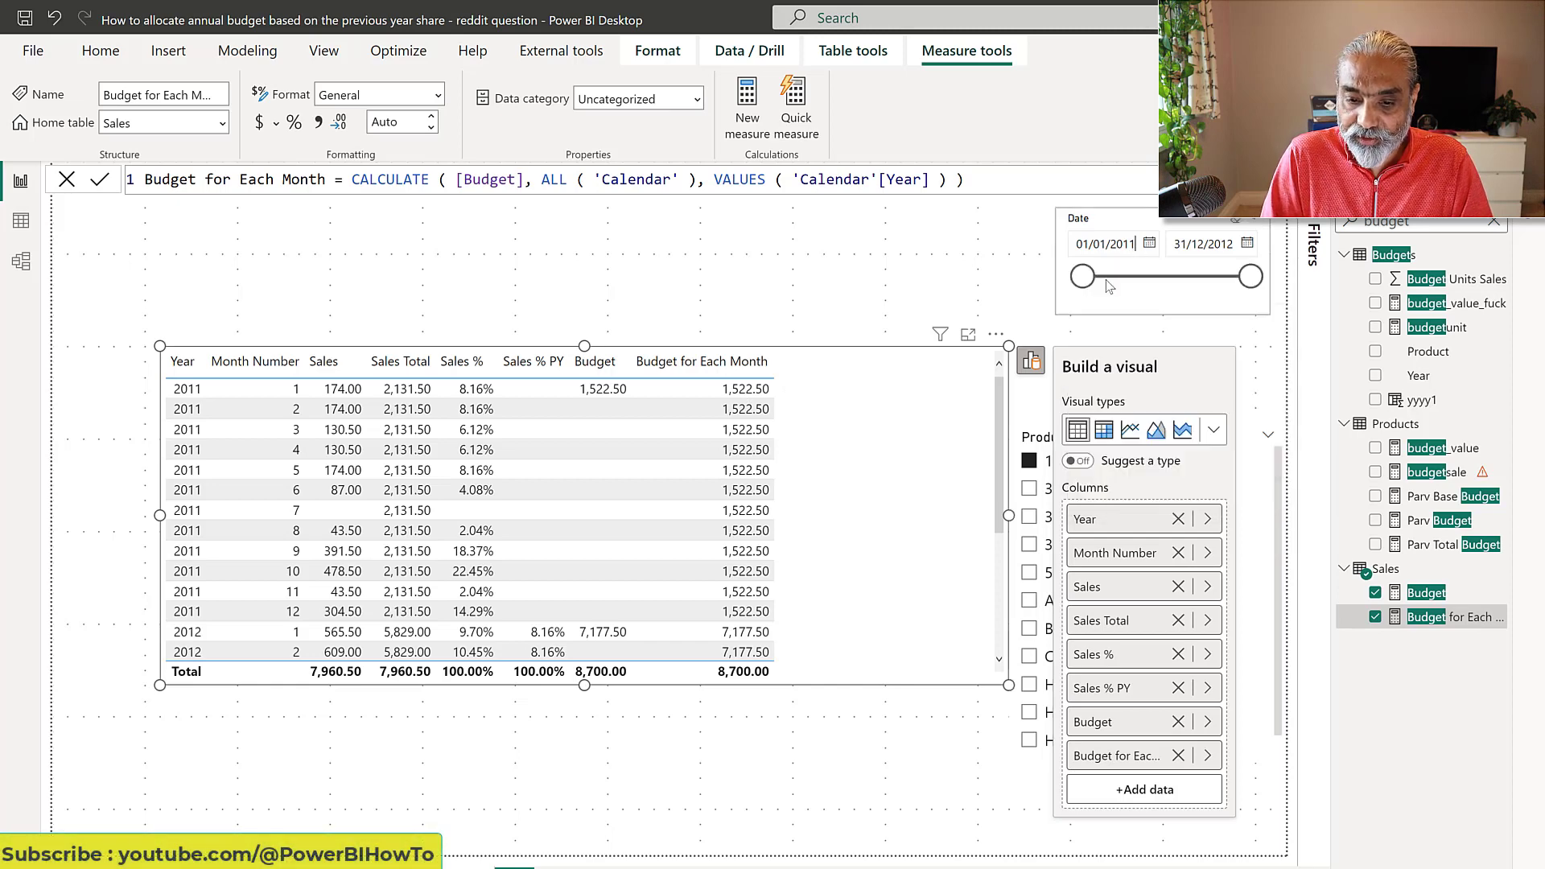
key("BackSpace")
type("2")
key("Return")
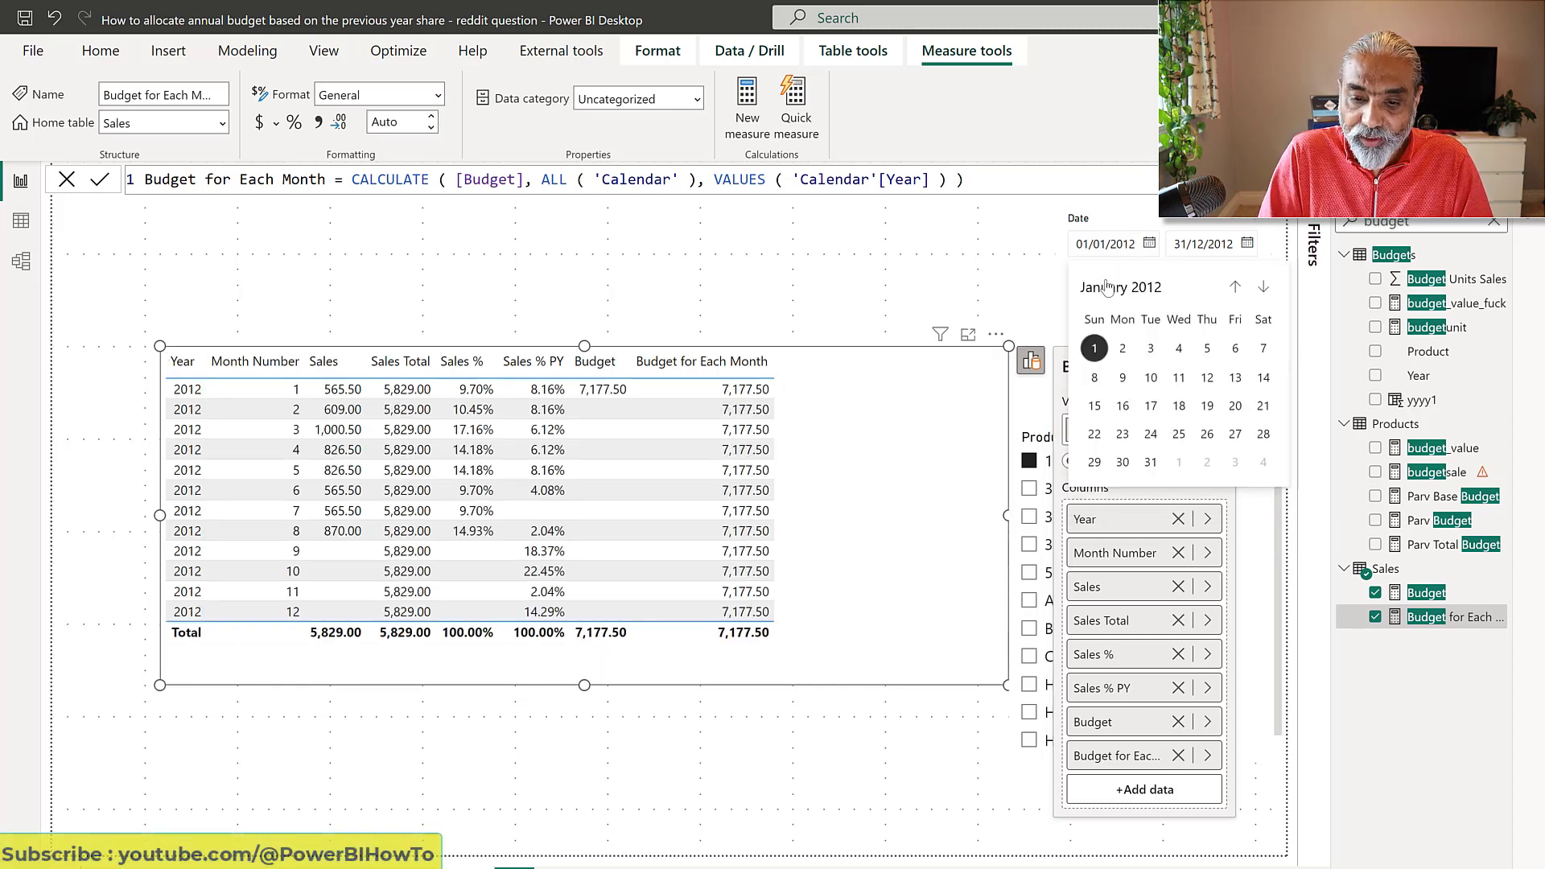
Rename the Budget for Each Month measure as Budget Total.
left_click(1440, 625)
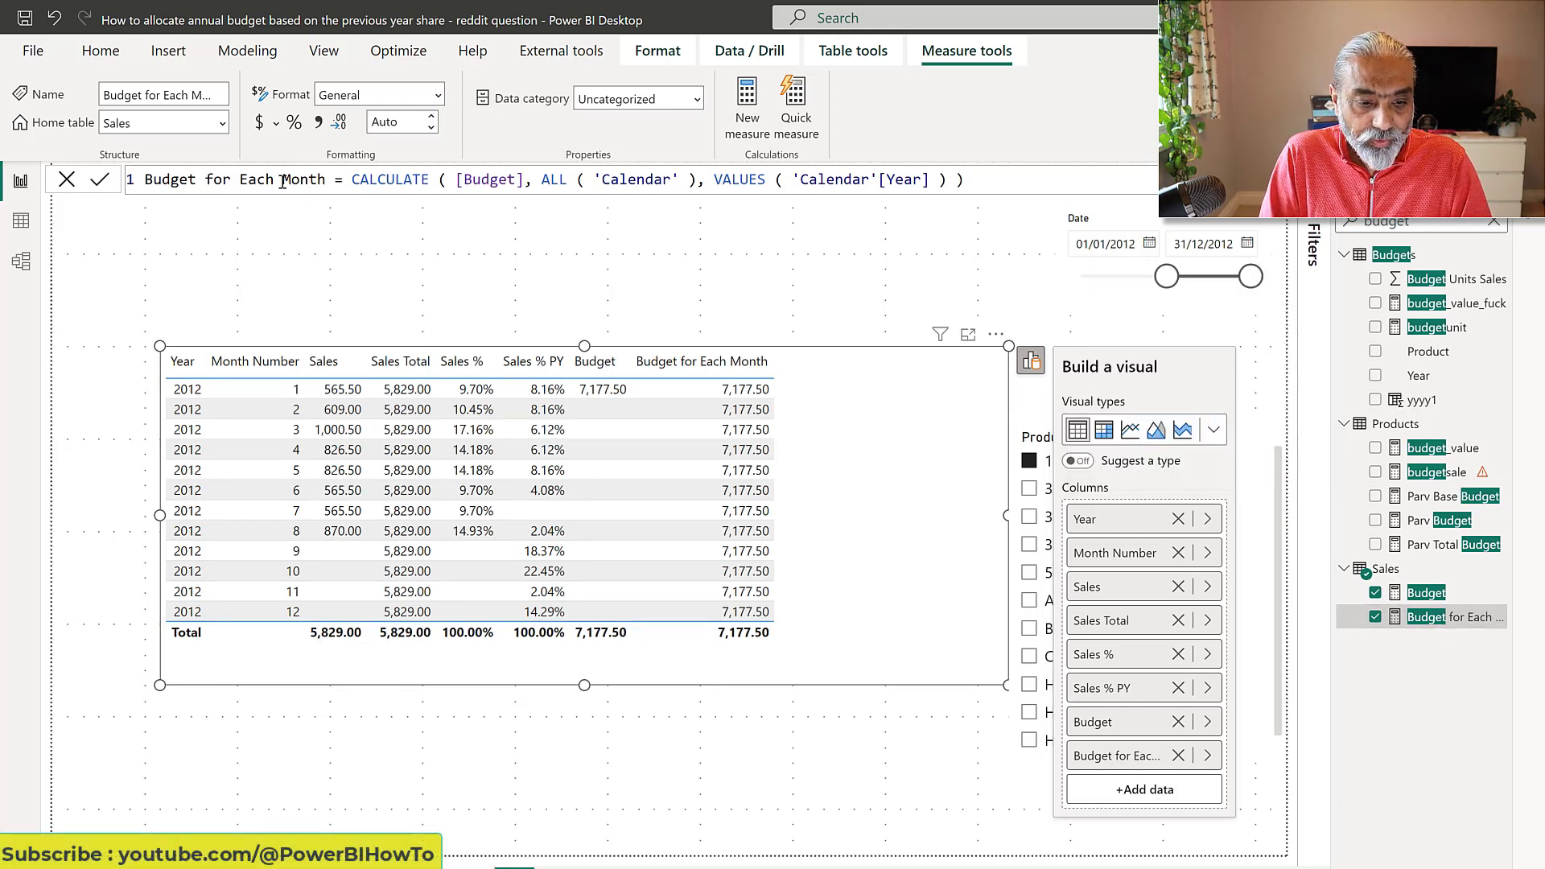
left_click_drag(206, 179, 325, 187)
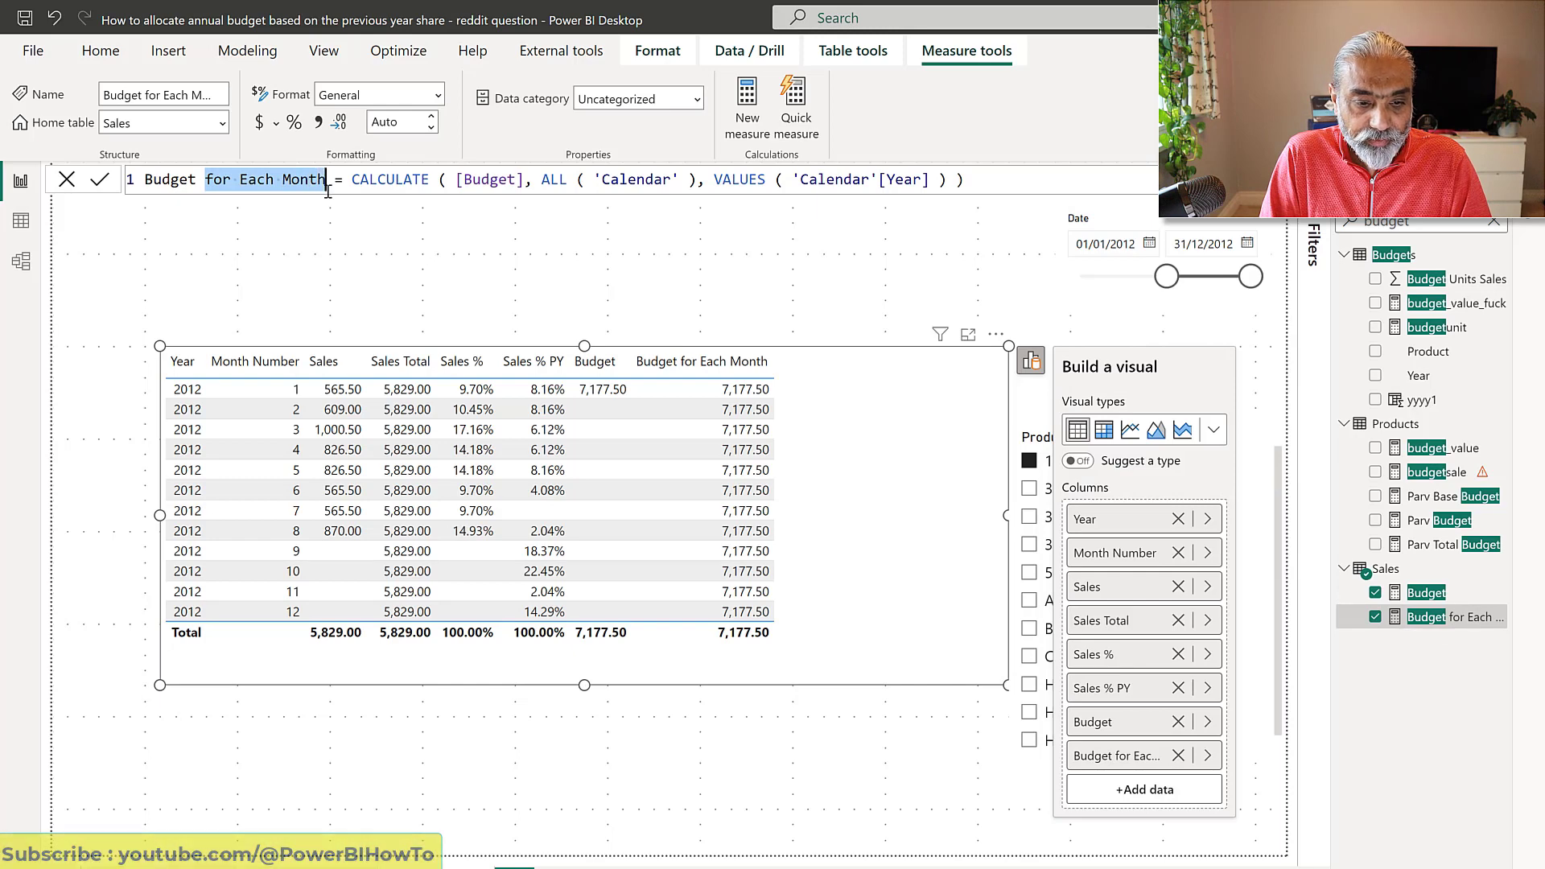
type("Total")
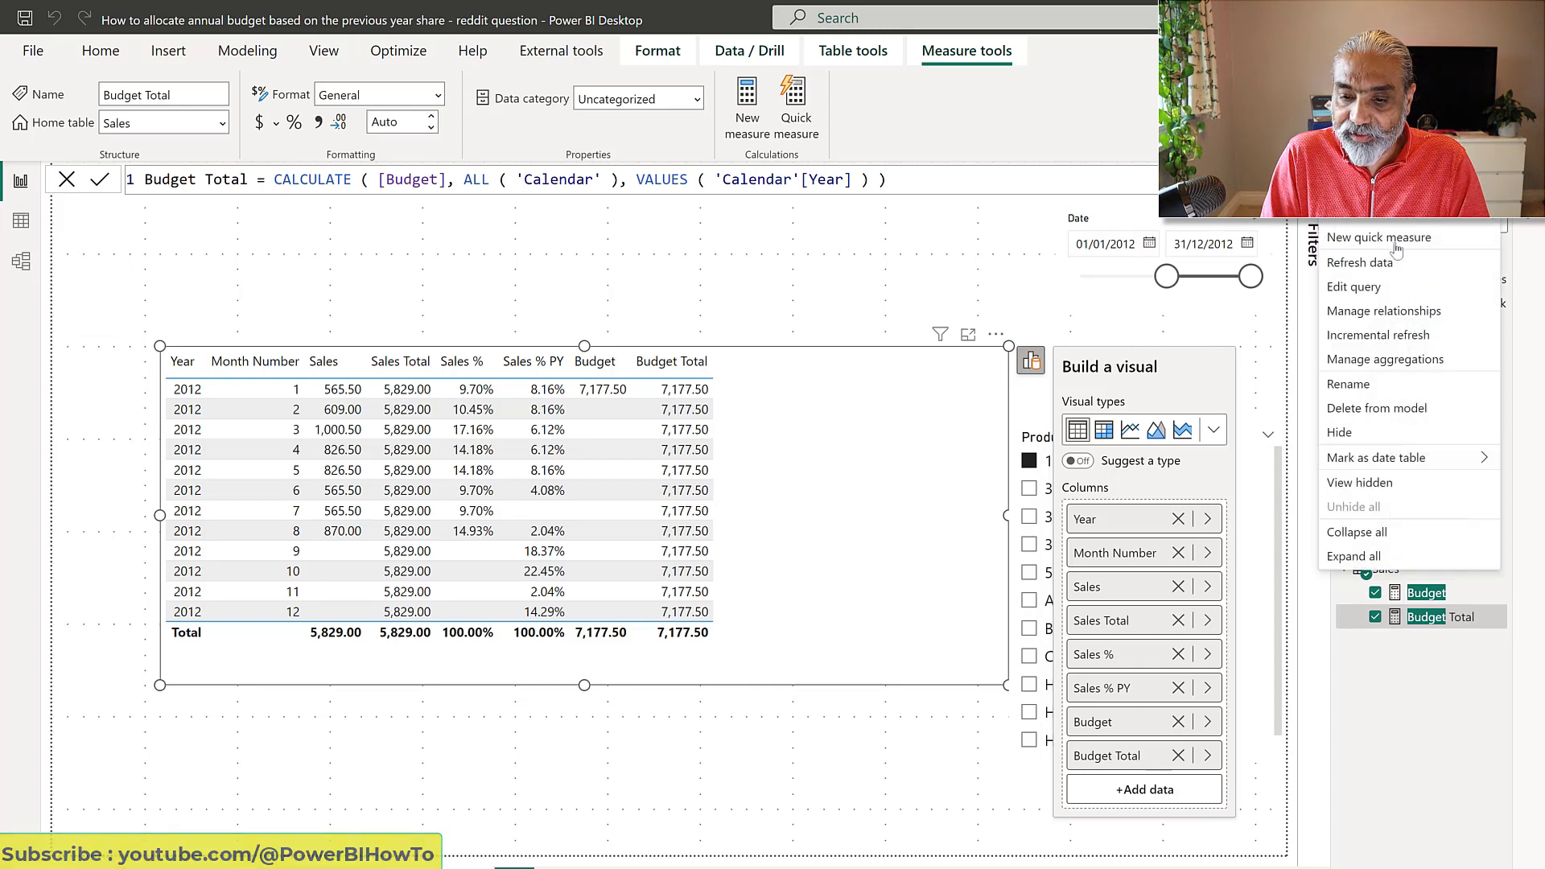
Start a new calculated column in the Sales table named Budget Month.
left_click(1390, 223)
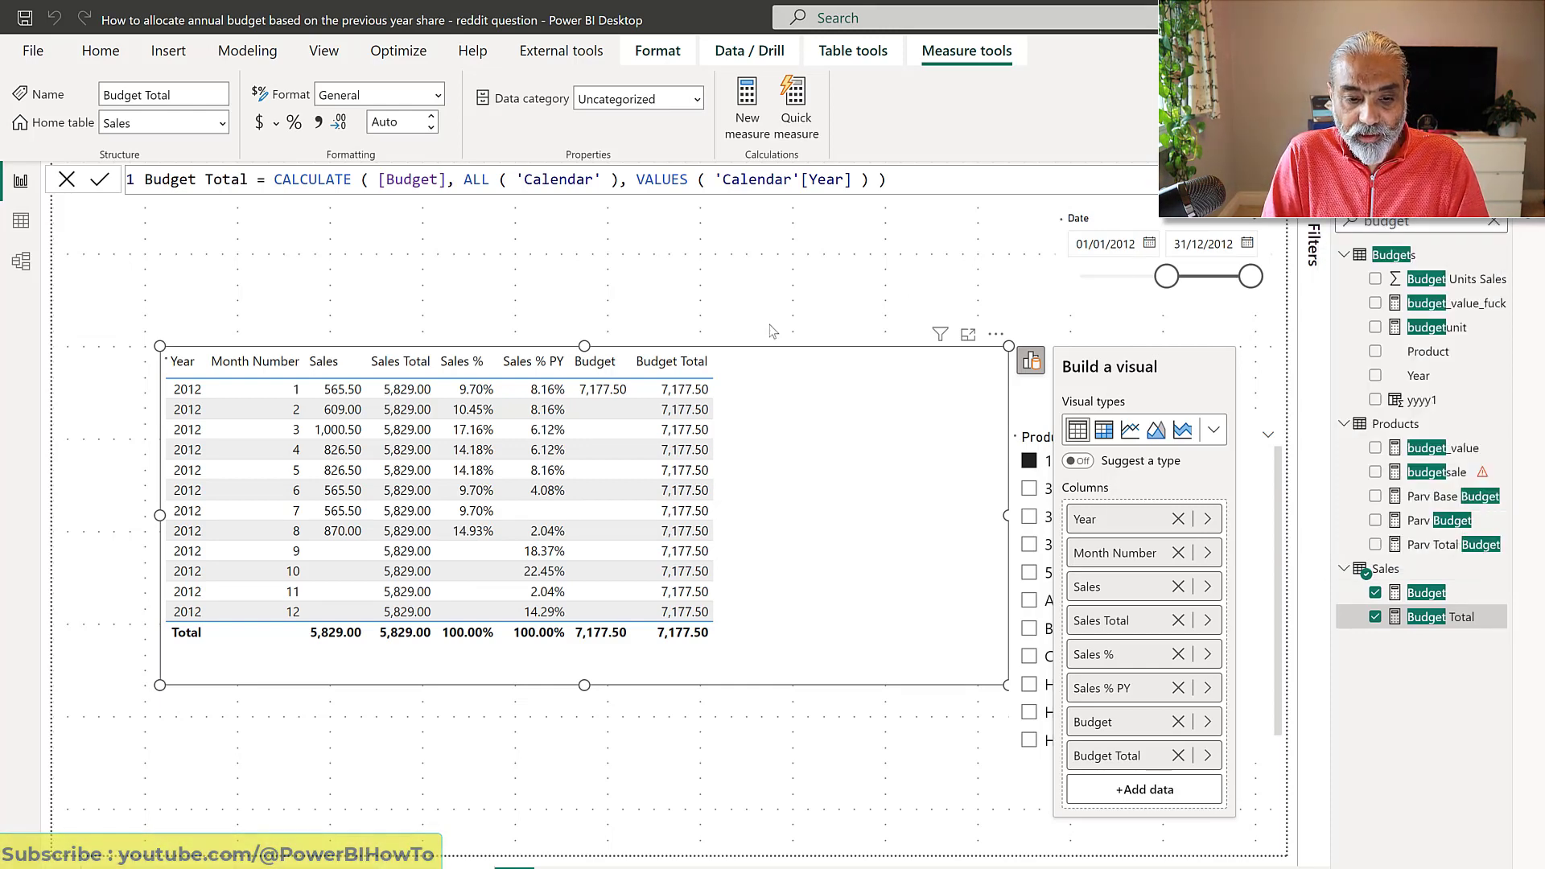
left_click(545, 371)
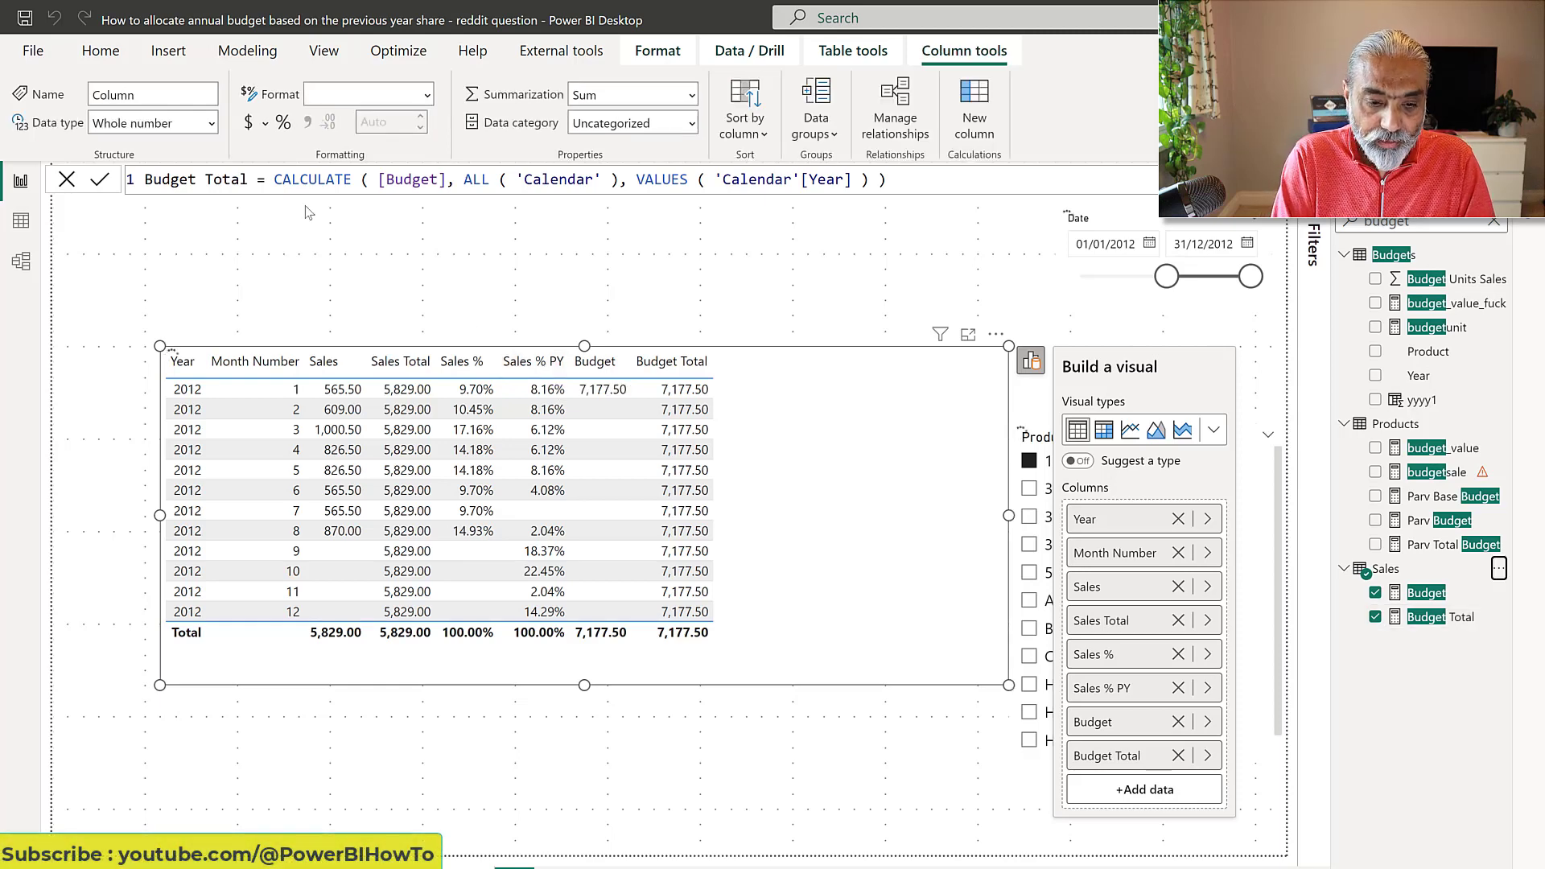
type("B")
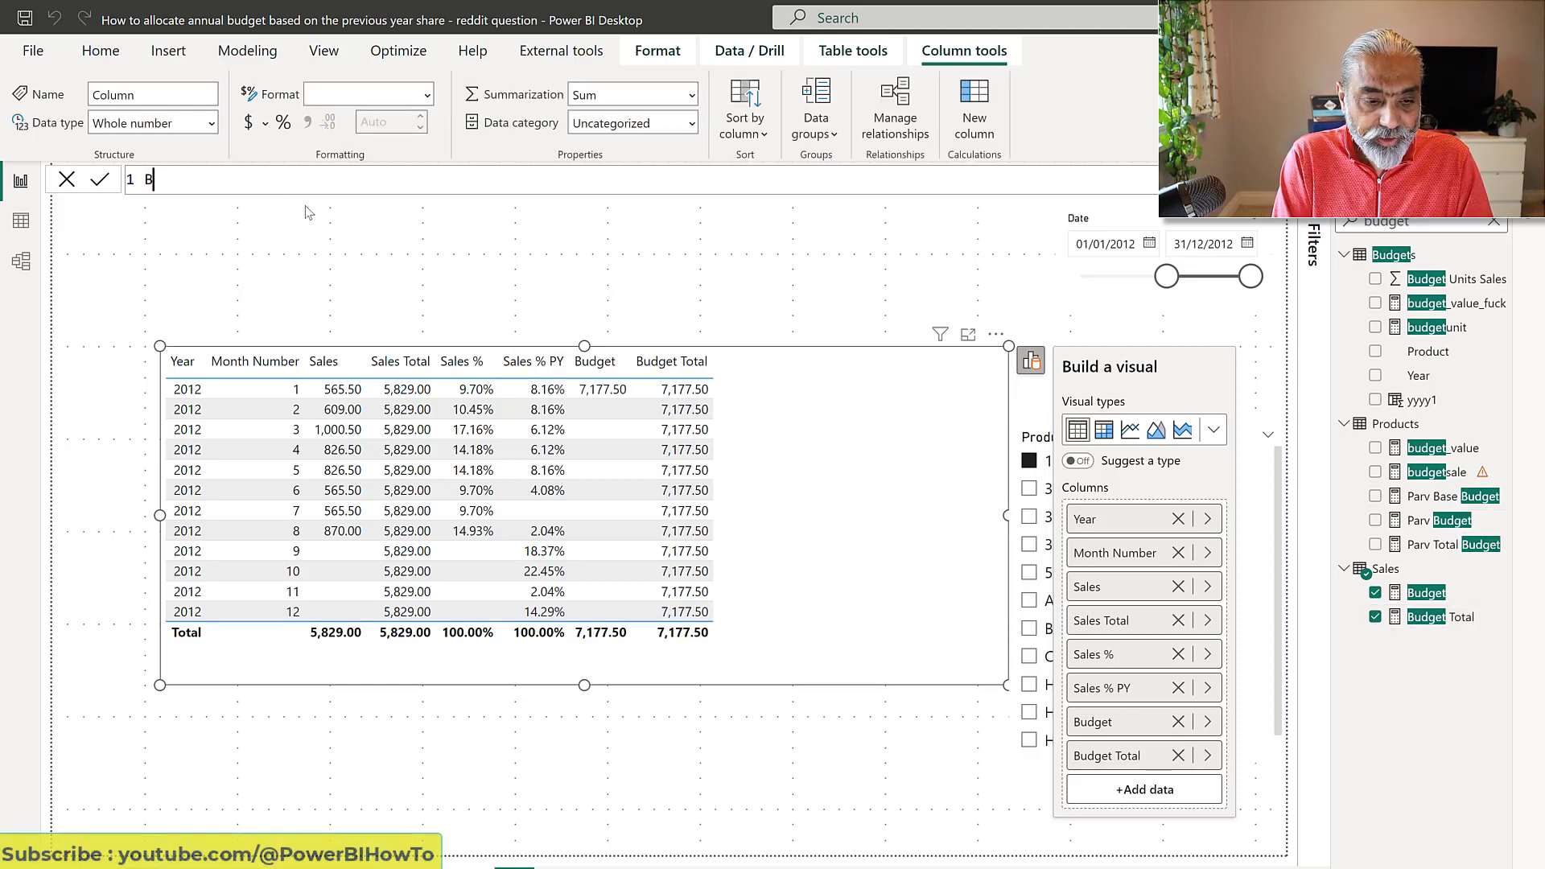
type("udget Month = DIV")
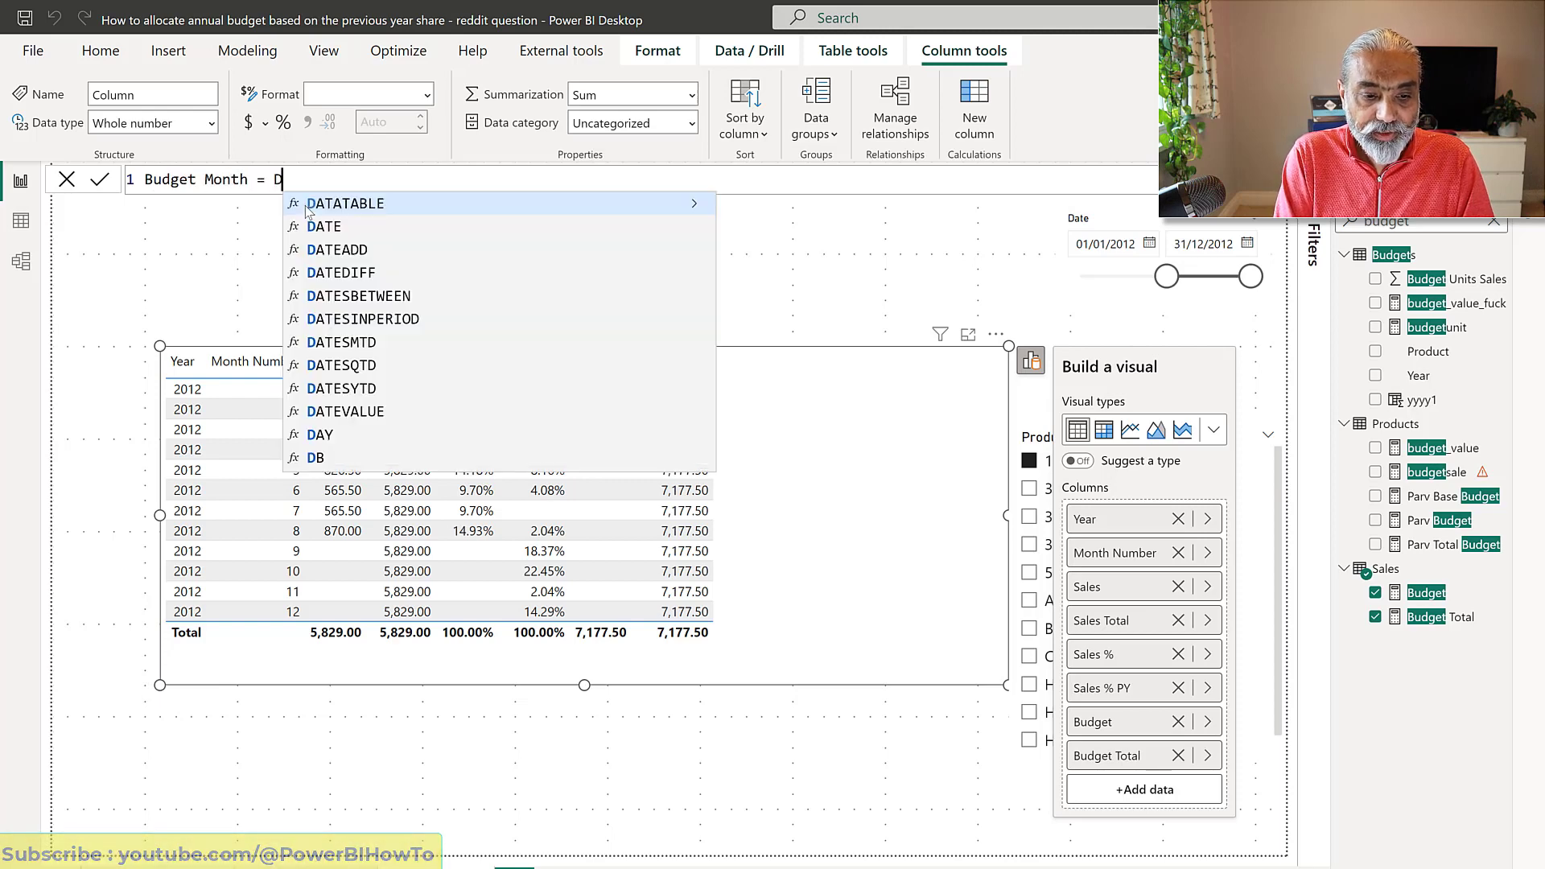
key("BackSpace")
key("BackSpace")
key("BackSpace")
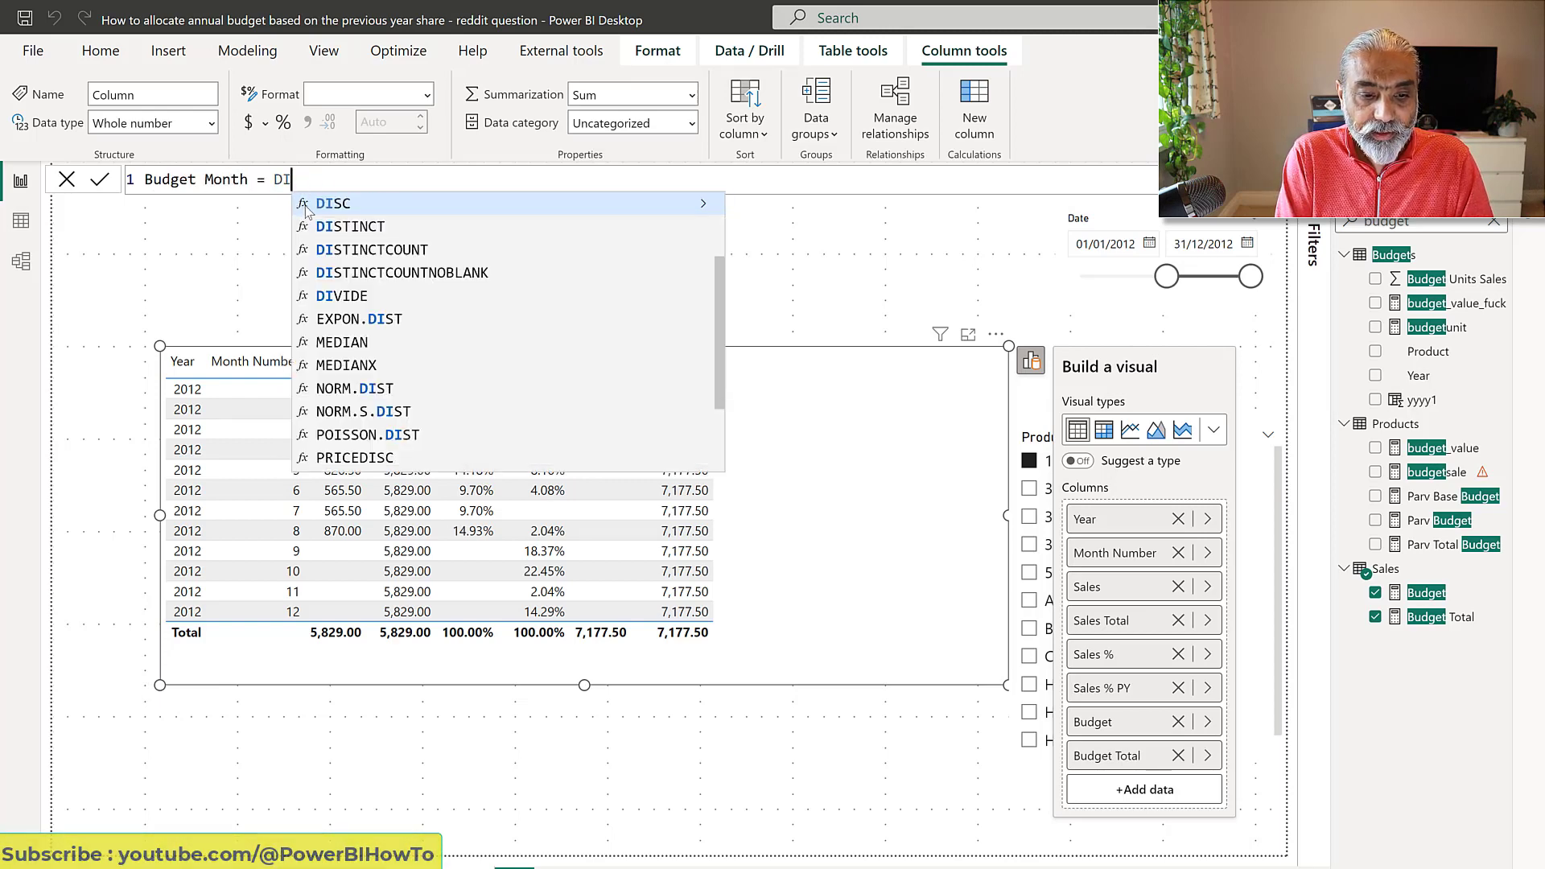
Define Budget Month as [Budget Total] * [Sales % PY] and commit the formula.
type("[Budget TOt")
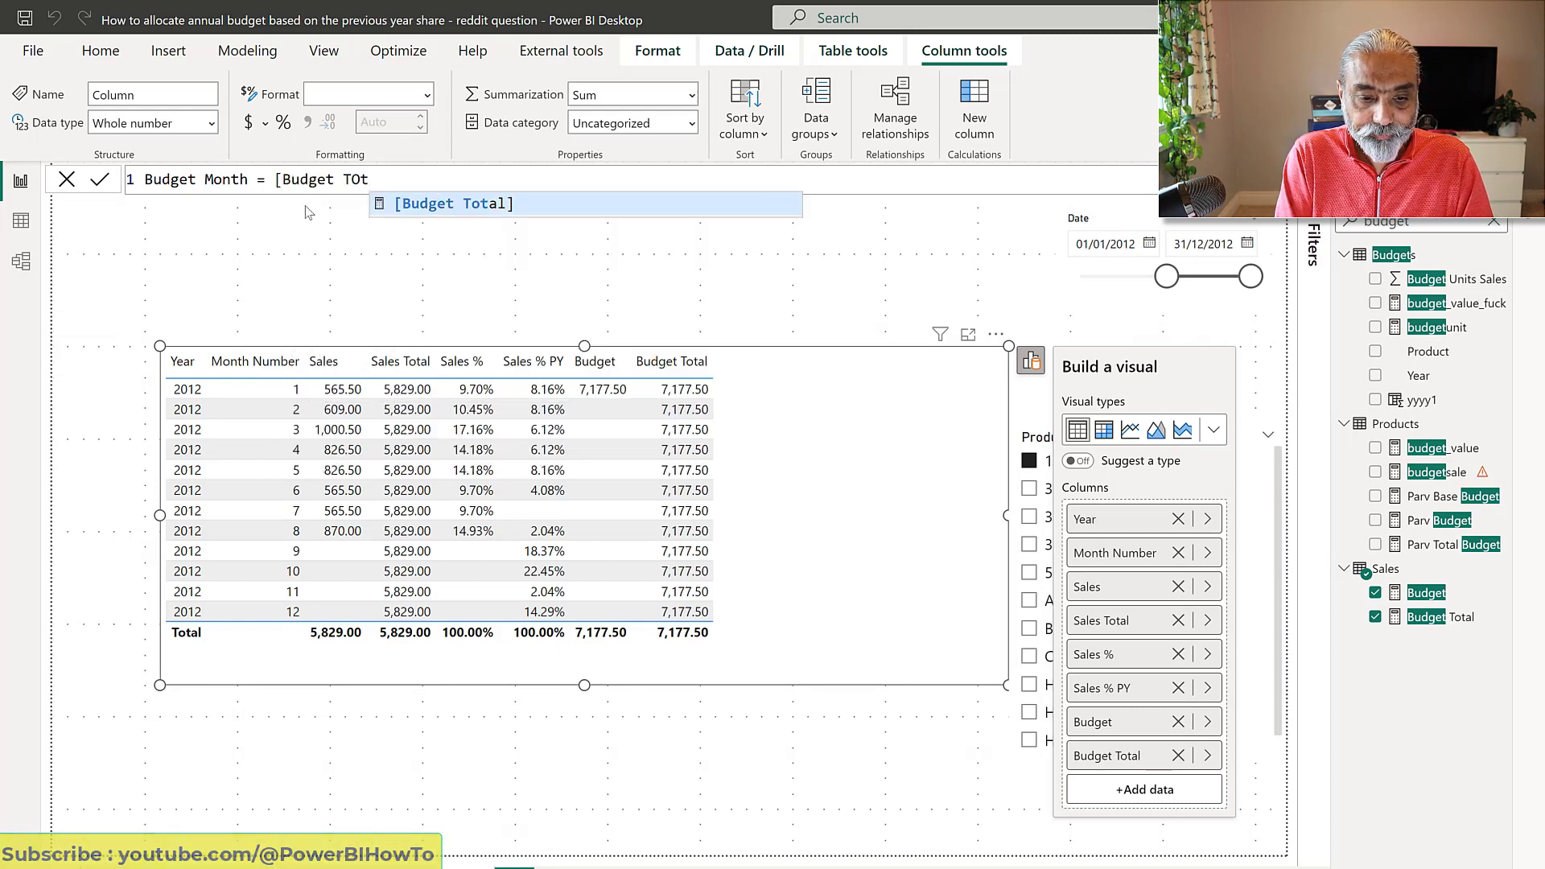
key("Tab")
type("*")
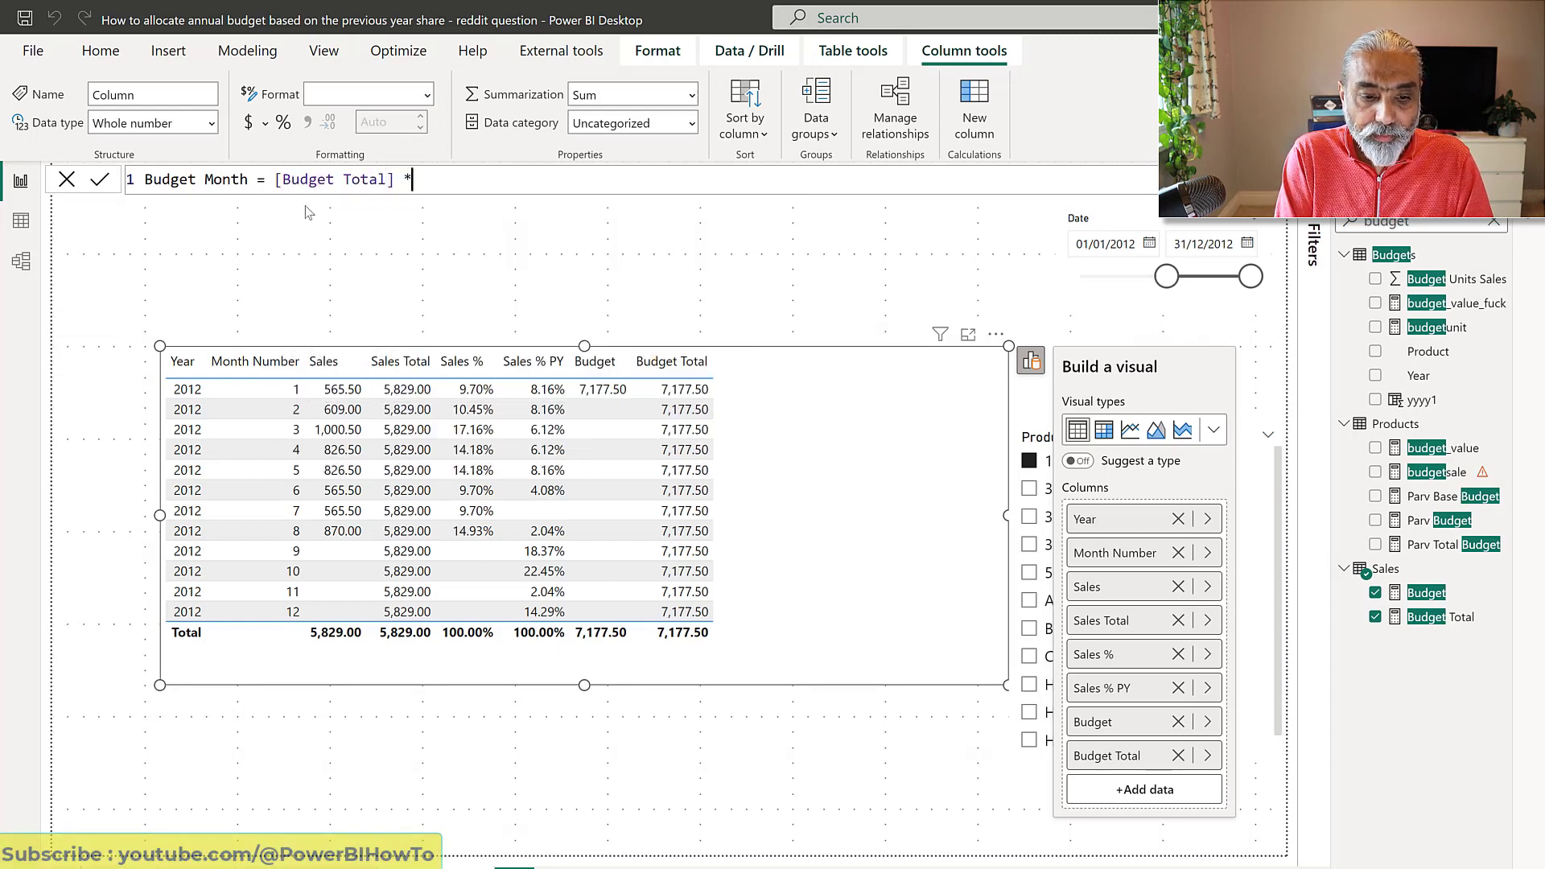
type(" [Sales % PY")
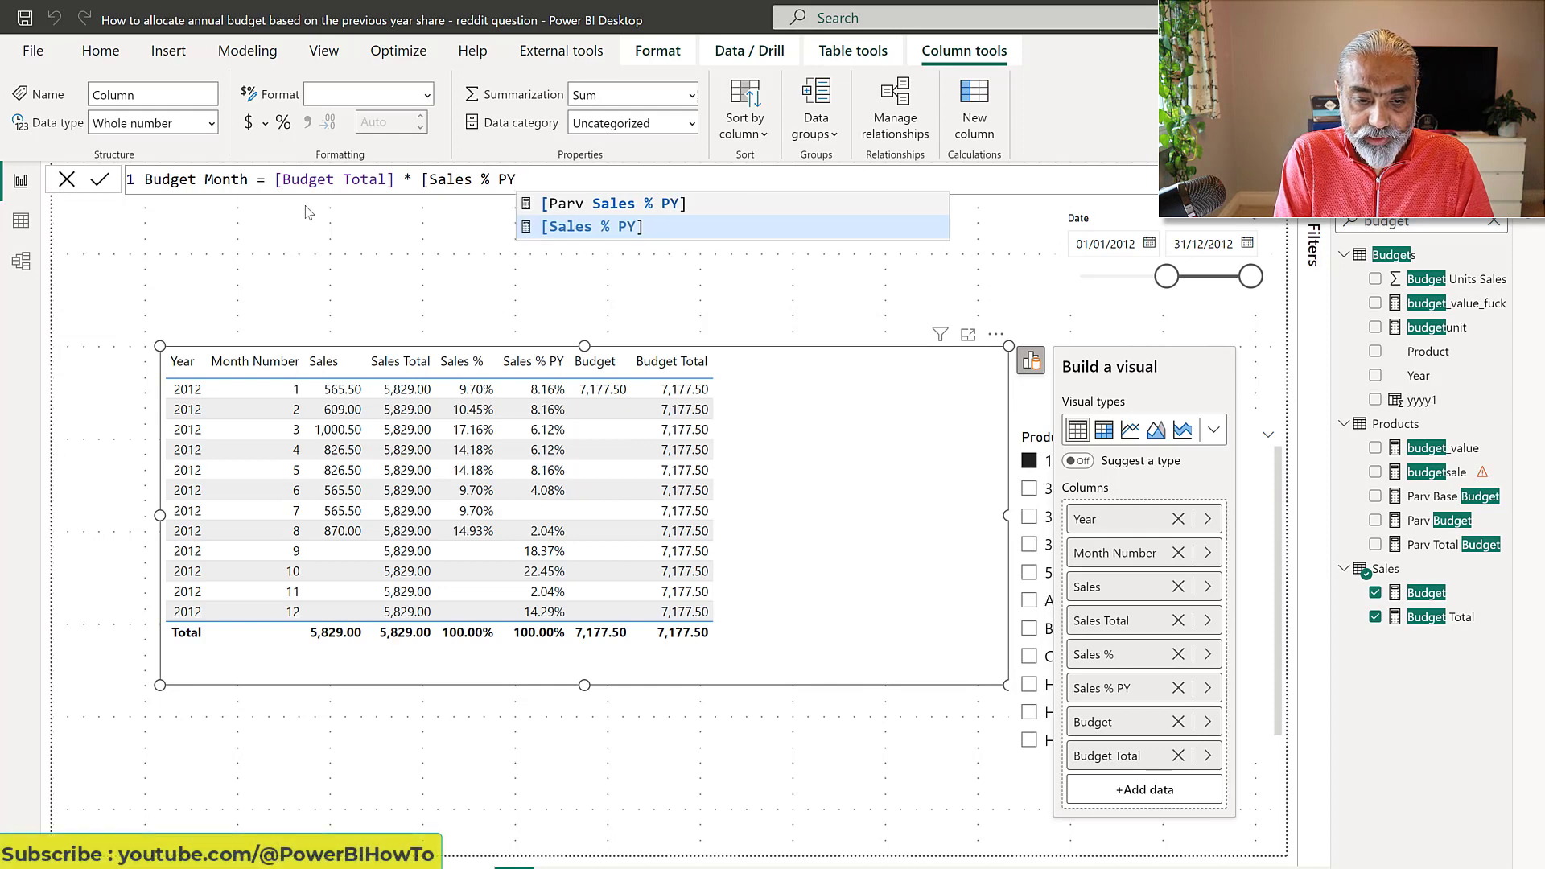
key("Tab")
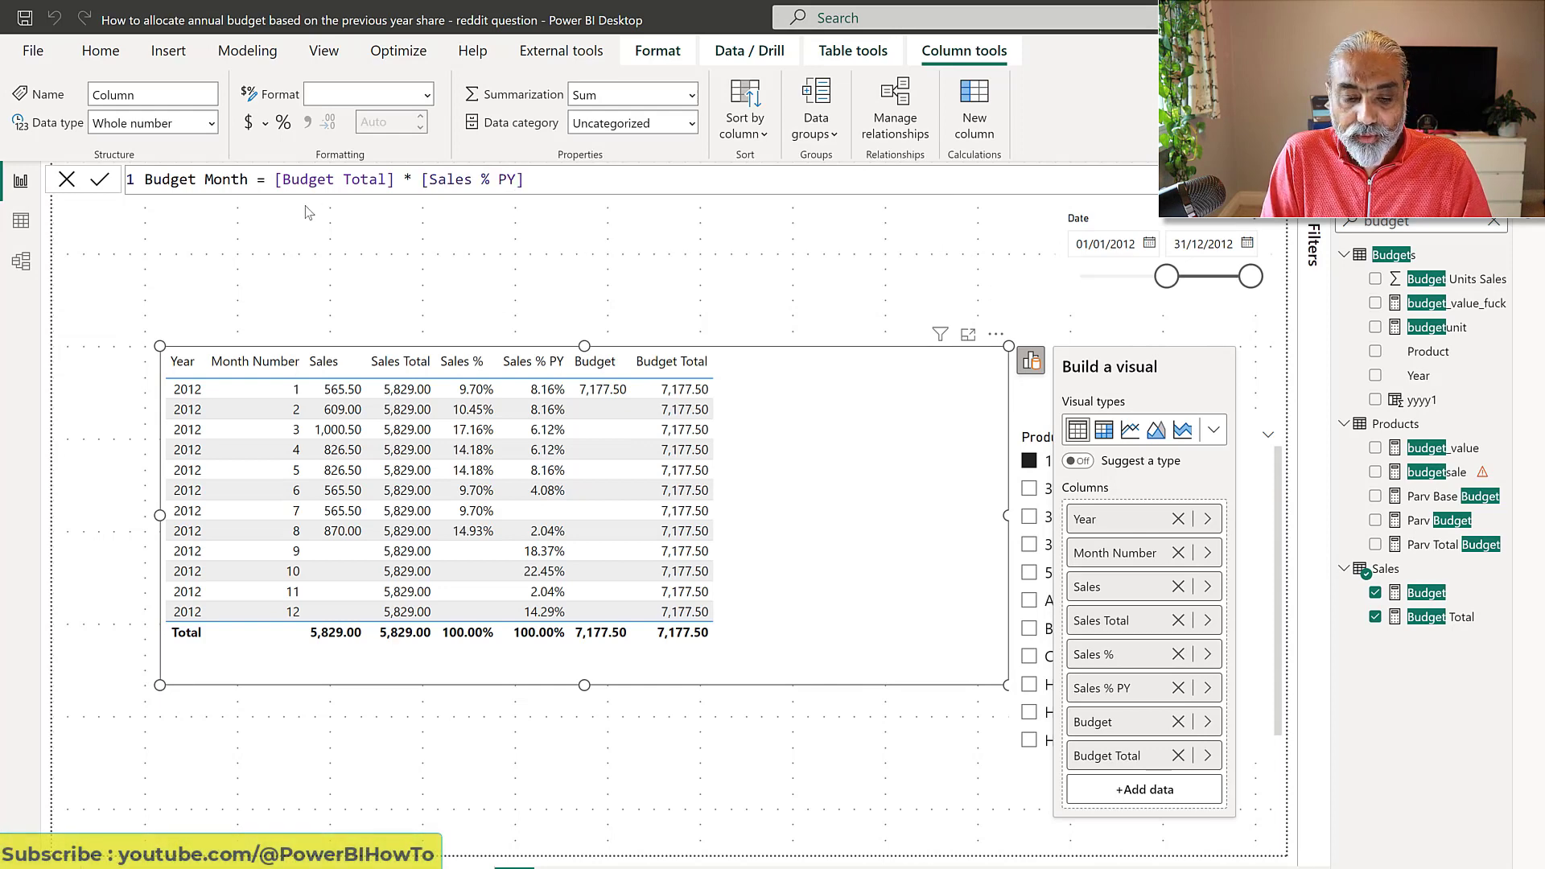
key("Return")
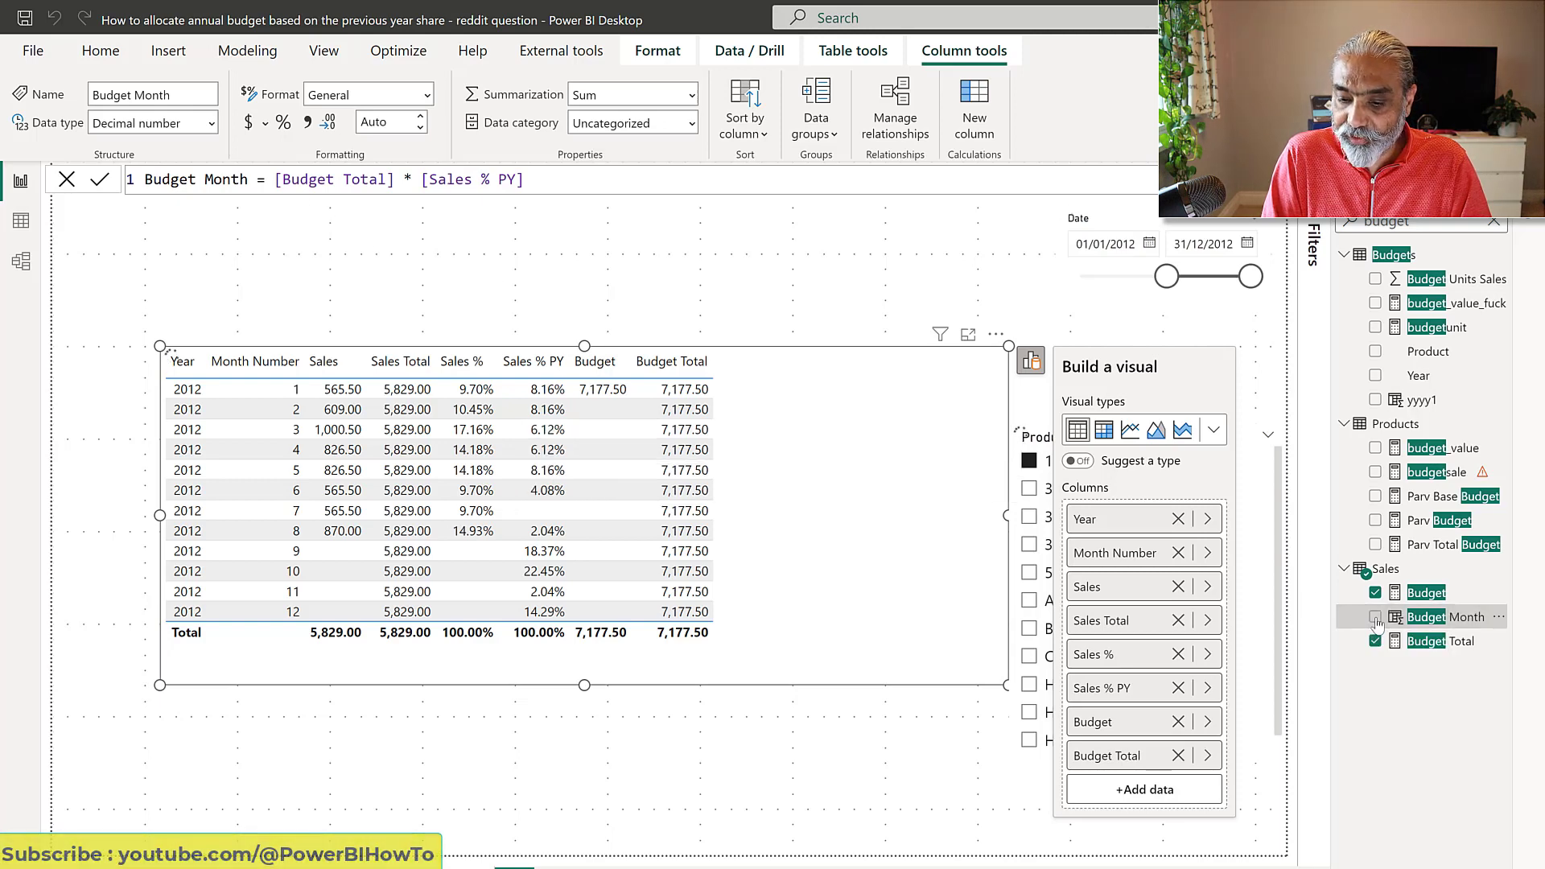
Add the calculated column Budget Month to the table visual to check its values, and take it out again.
left_click(1375, 617)
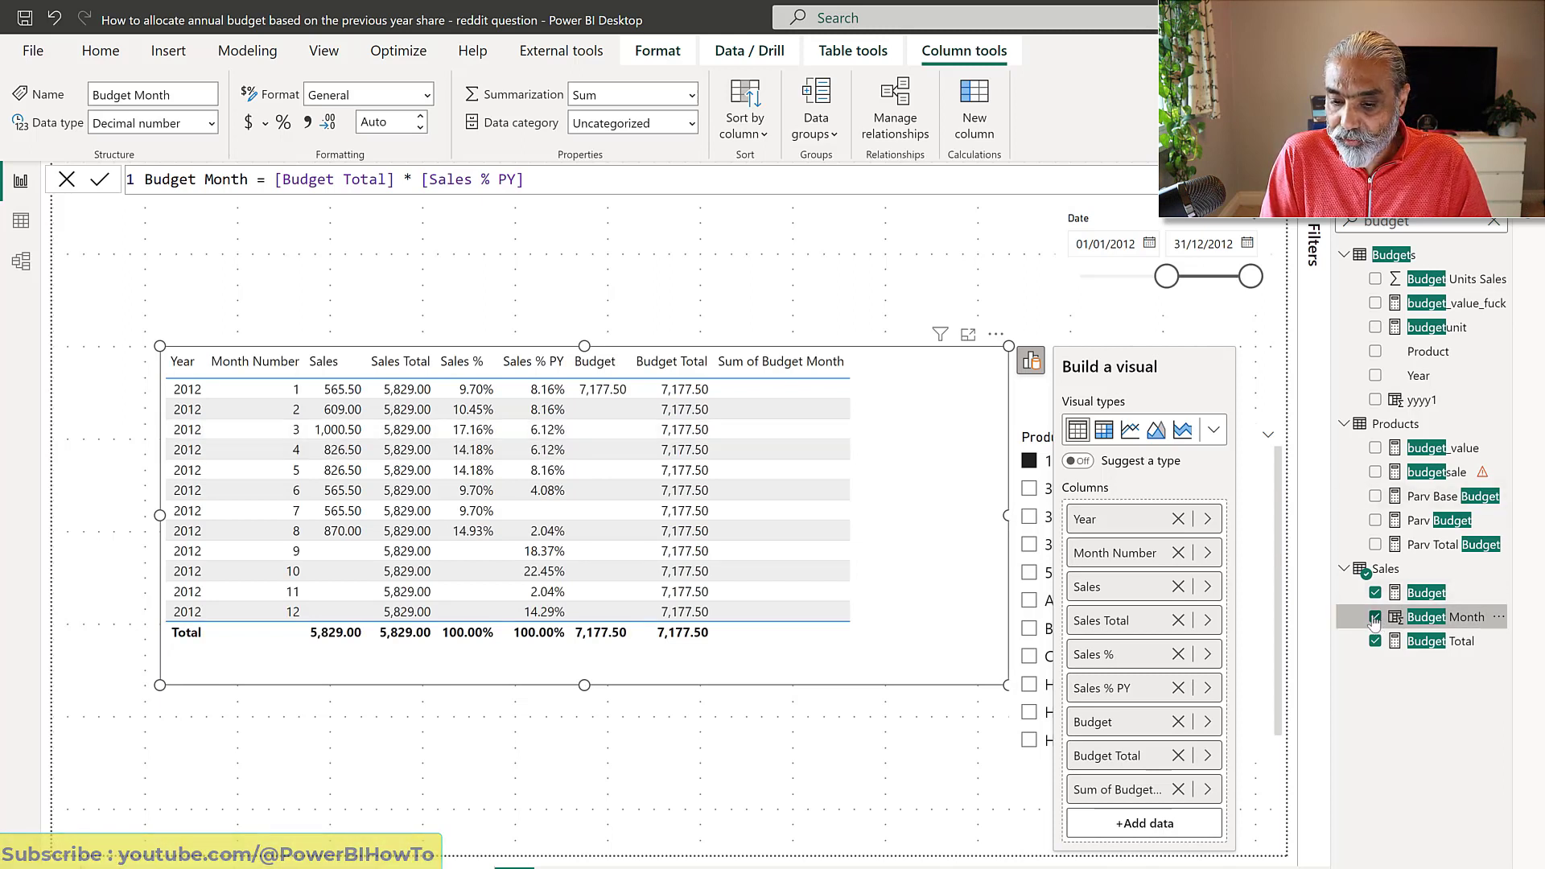
left_click(1376, 617)
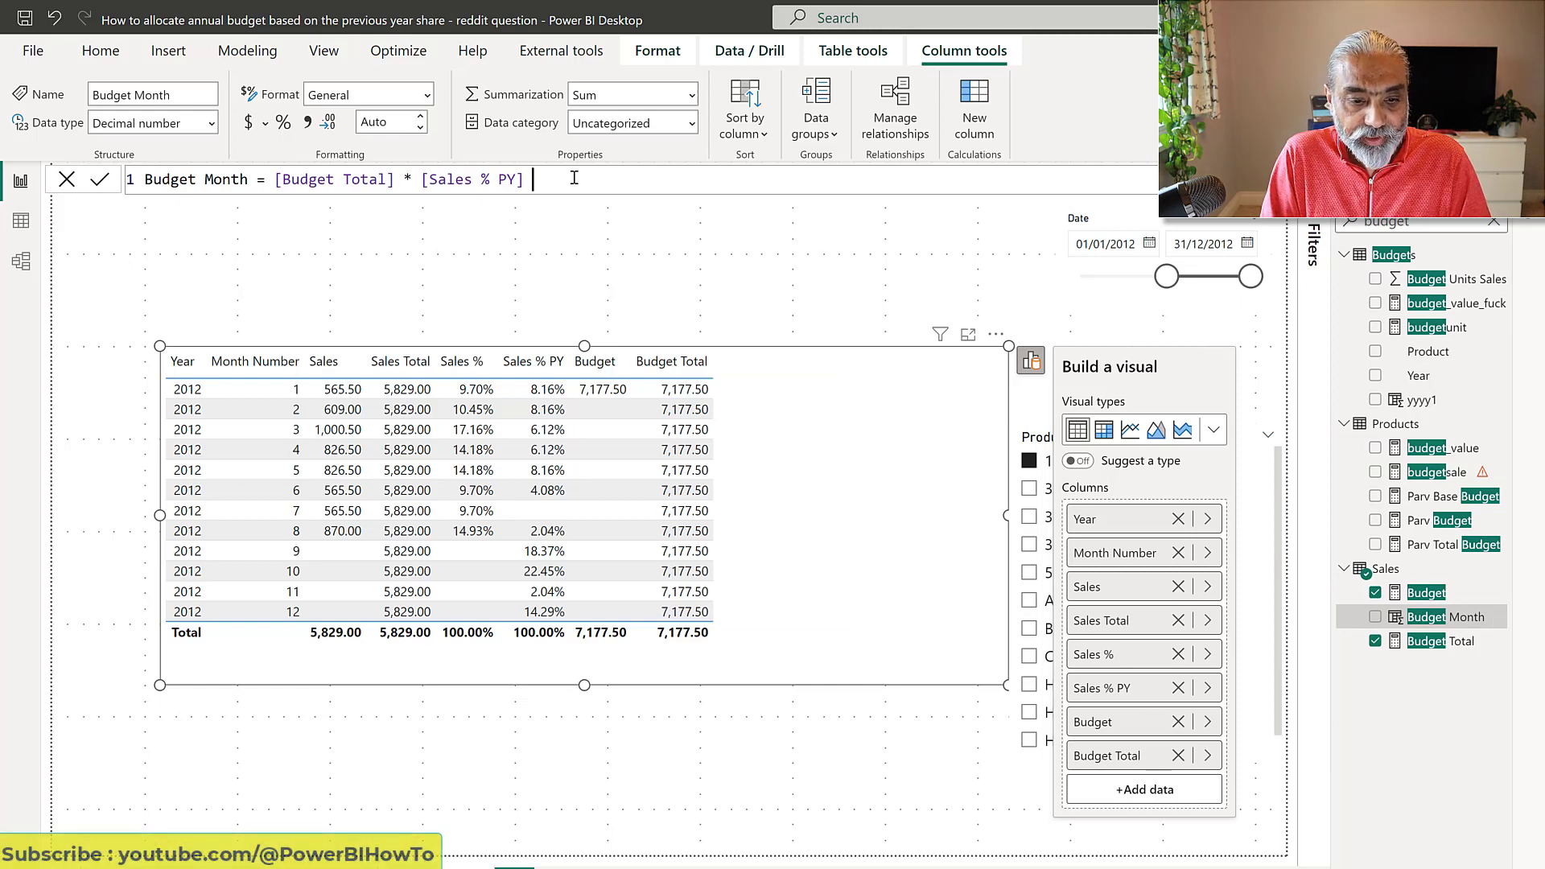
Copy the whole Budget Month formula, clear it, and delete the Budget Month calculated column from the Sales table.
key("ctrl+a")
key("ctrl+c")
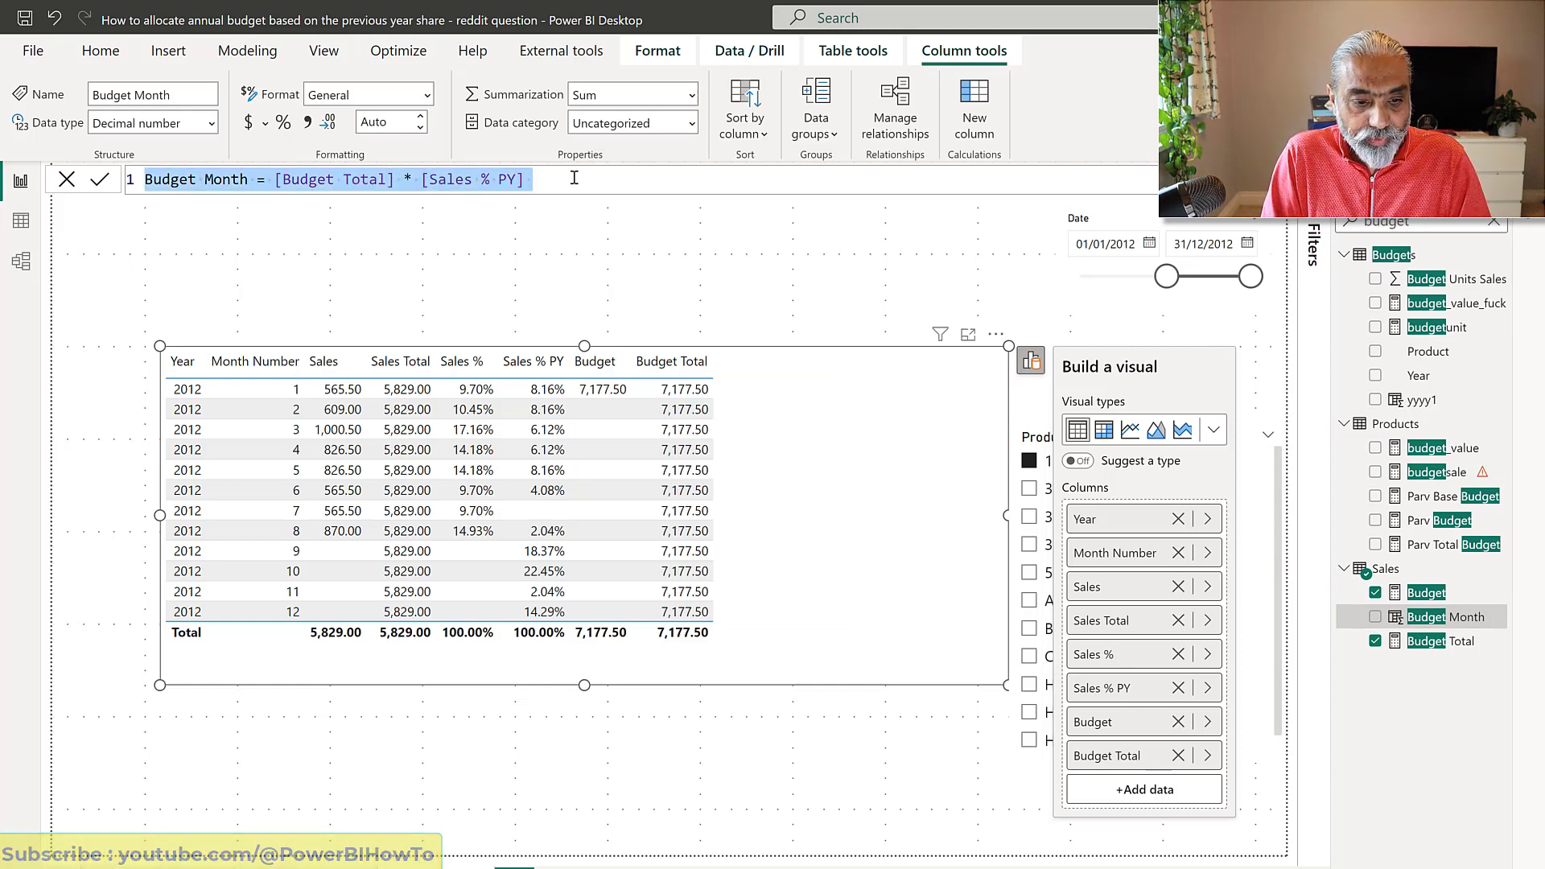
key("BackSpace")
key("BackSpace")
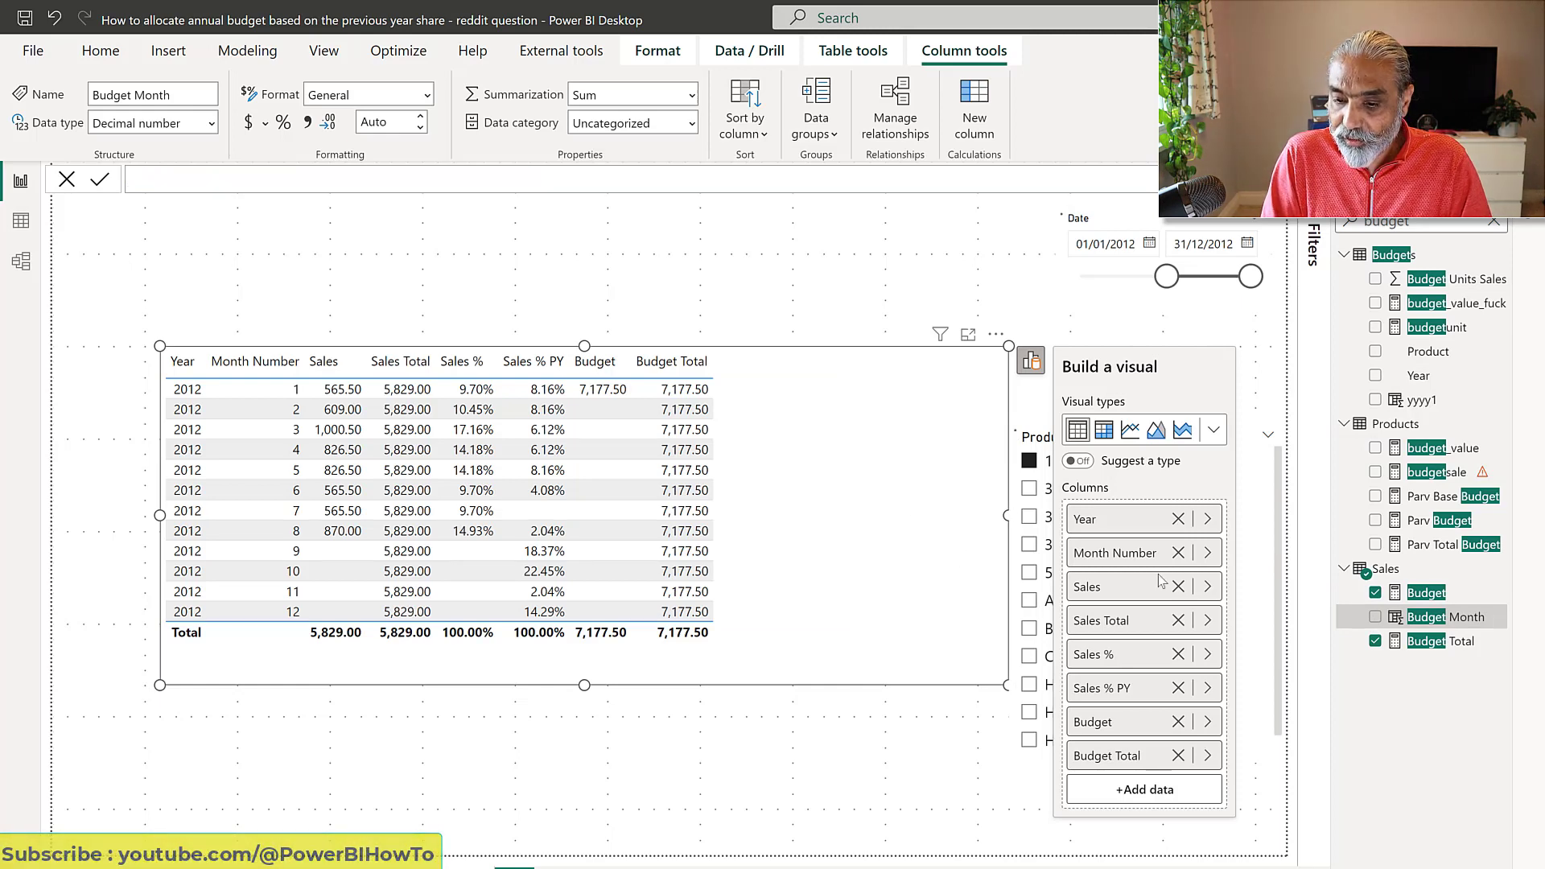
right_click(1491, 620)
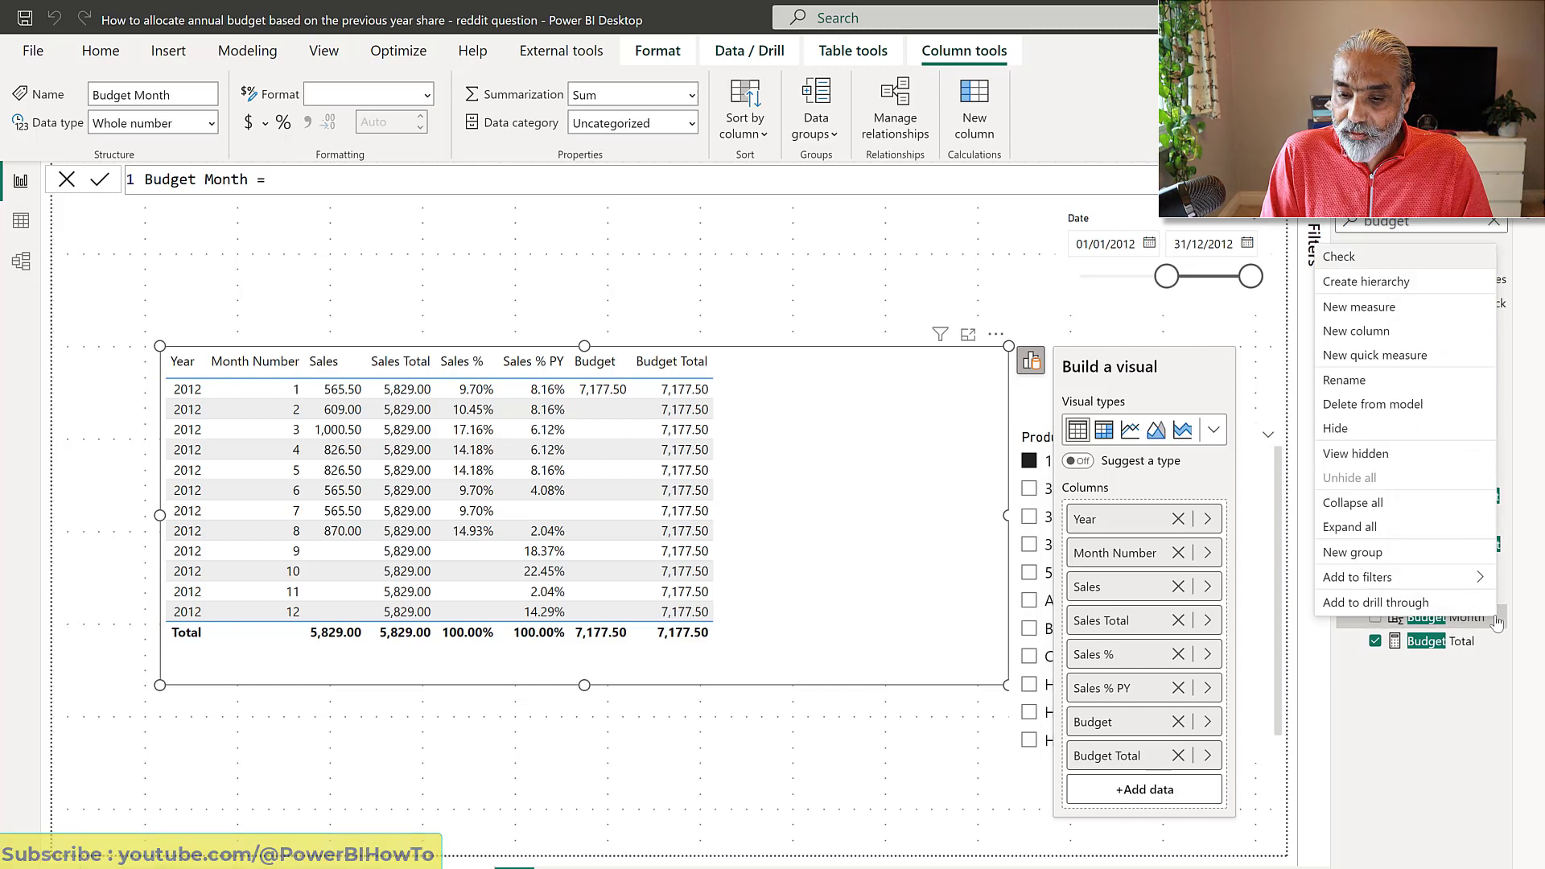
left_click(1362, 411)
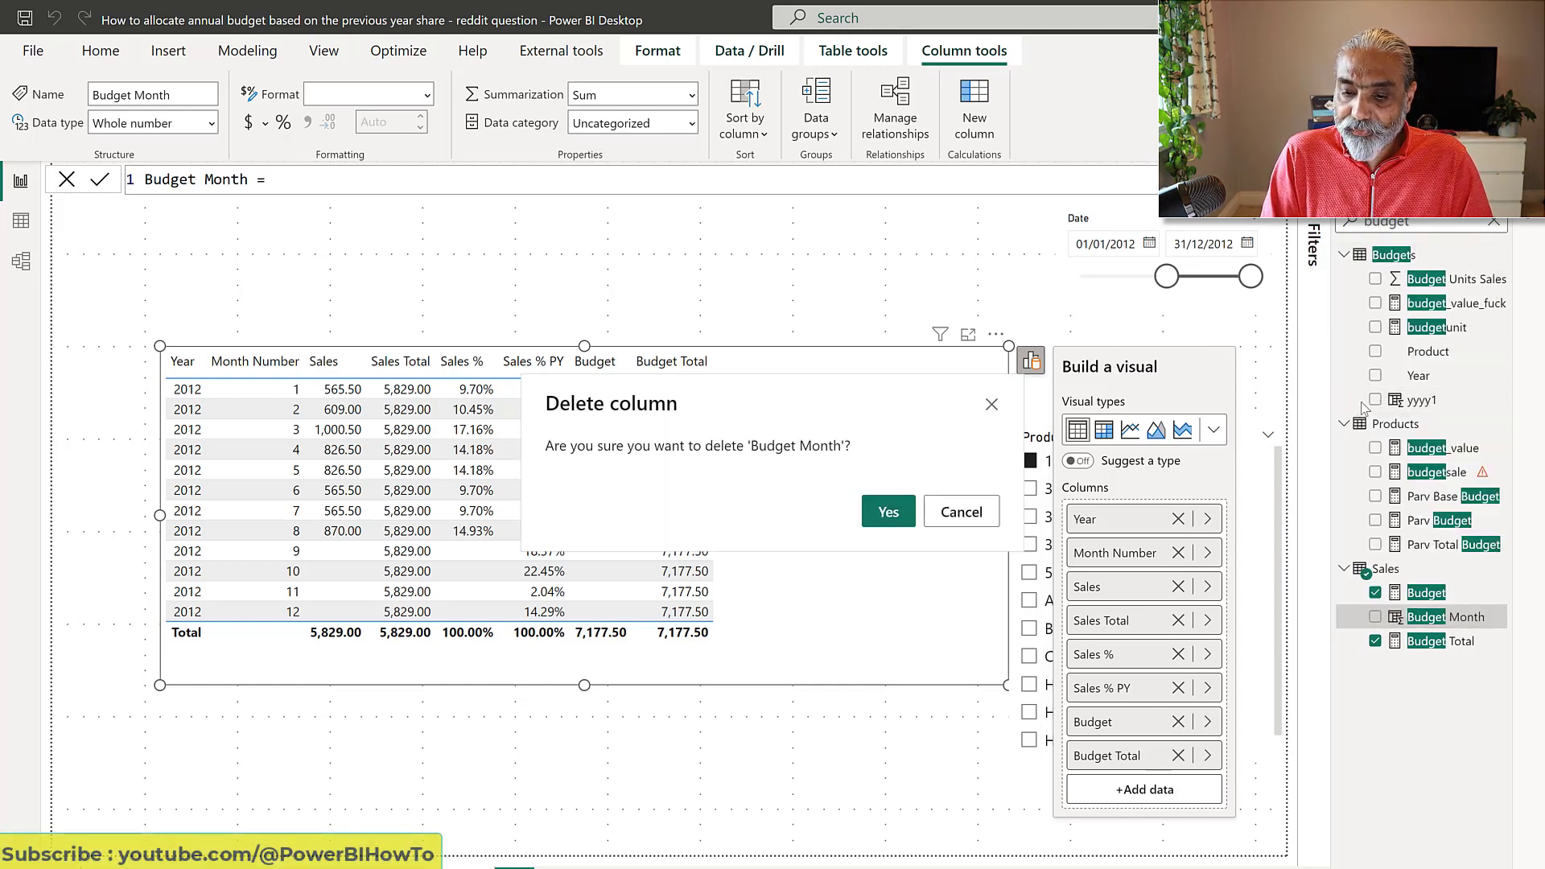
left_click(905, 516)
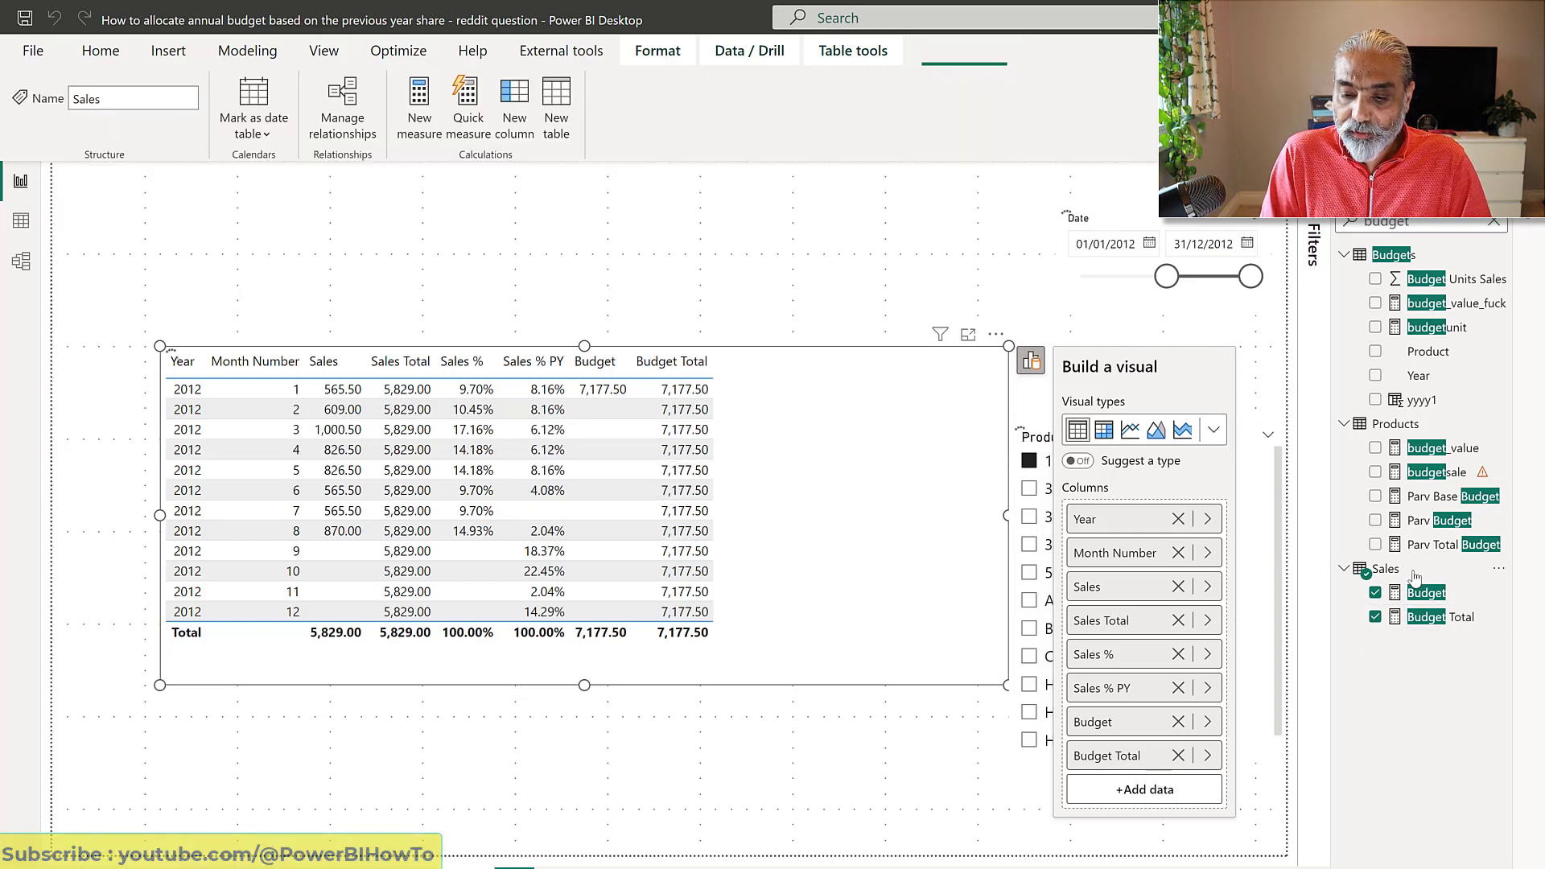
Create a measure in the Sales table as Budget Month = [Budget Total] * [Sales % PY] and add it to the table visual.
left_click(1498, 568)
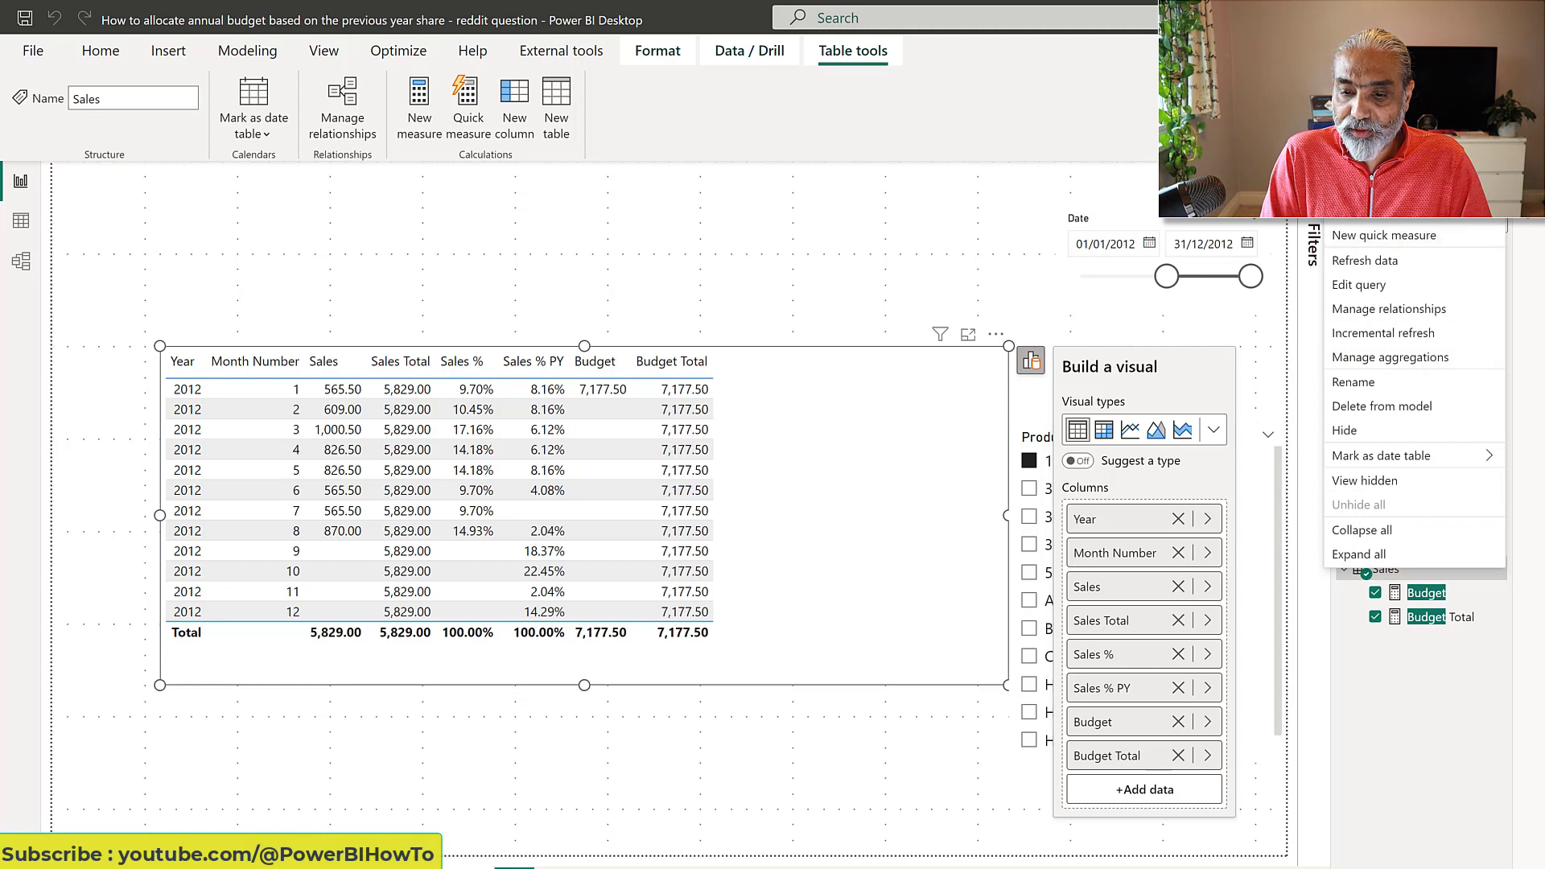
left_click(421, 184)
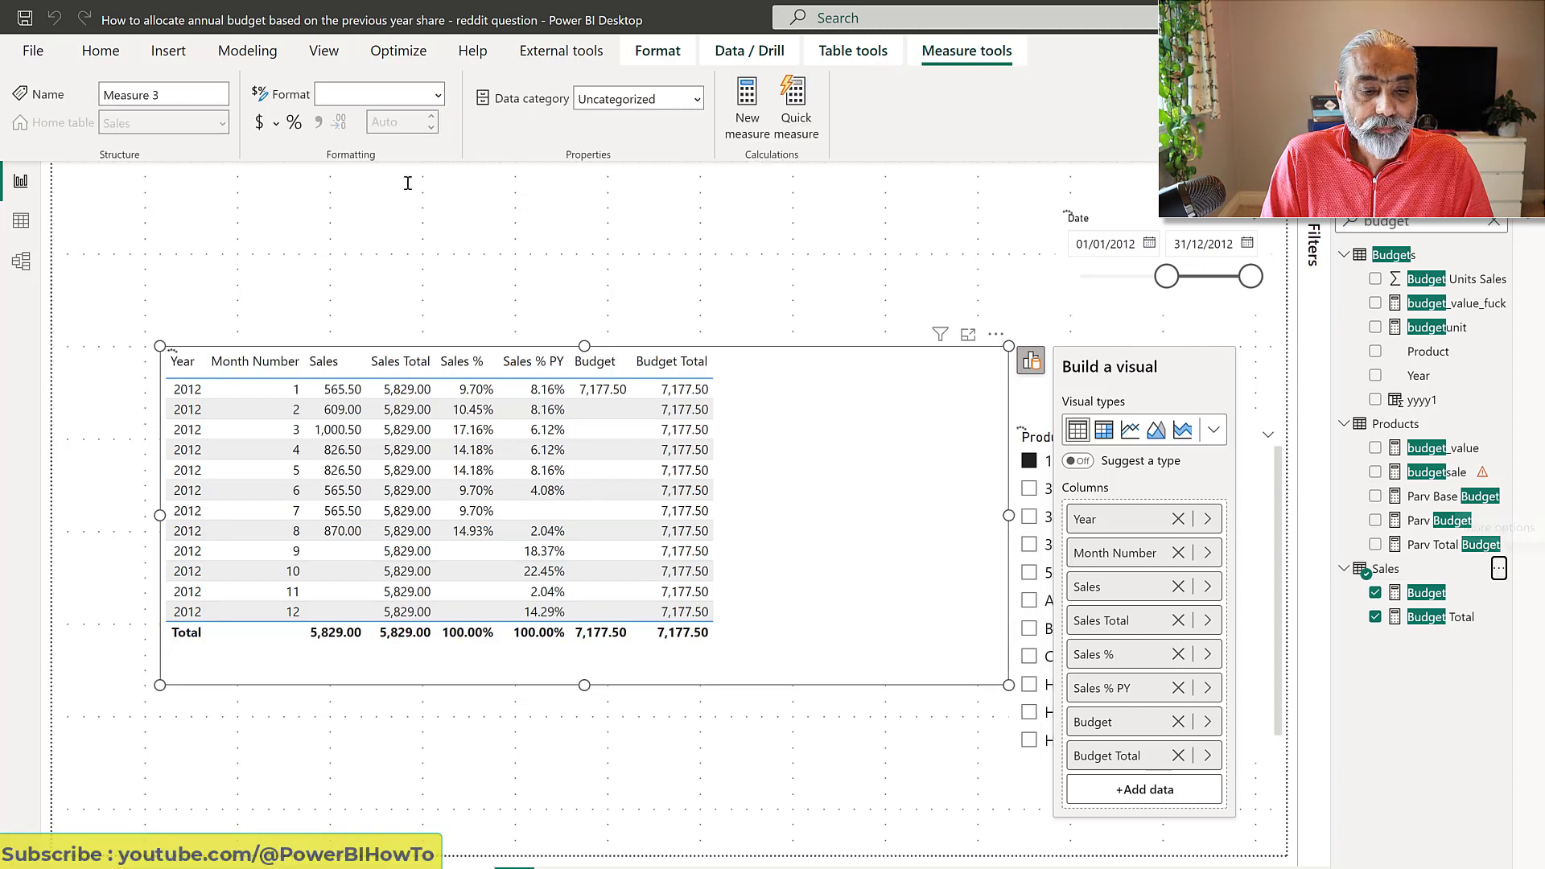
key("ctrl+a")
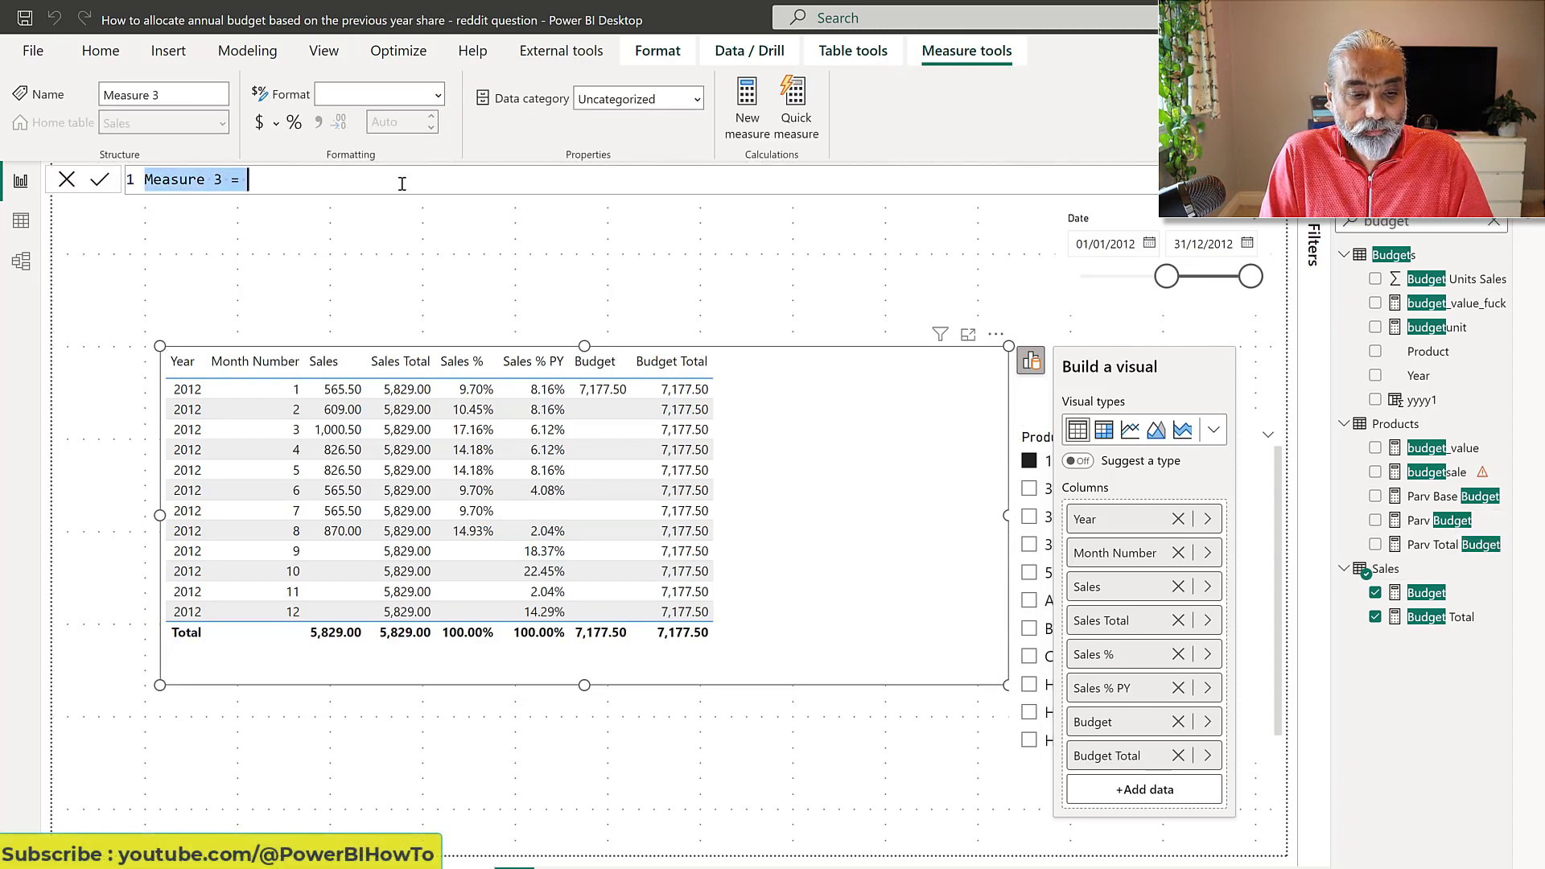
key("ctrl+v")
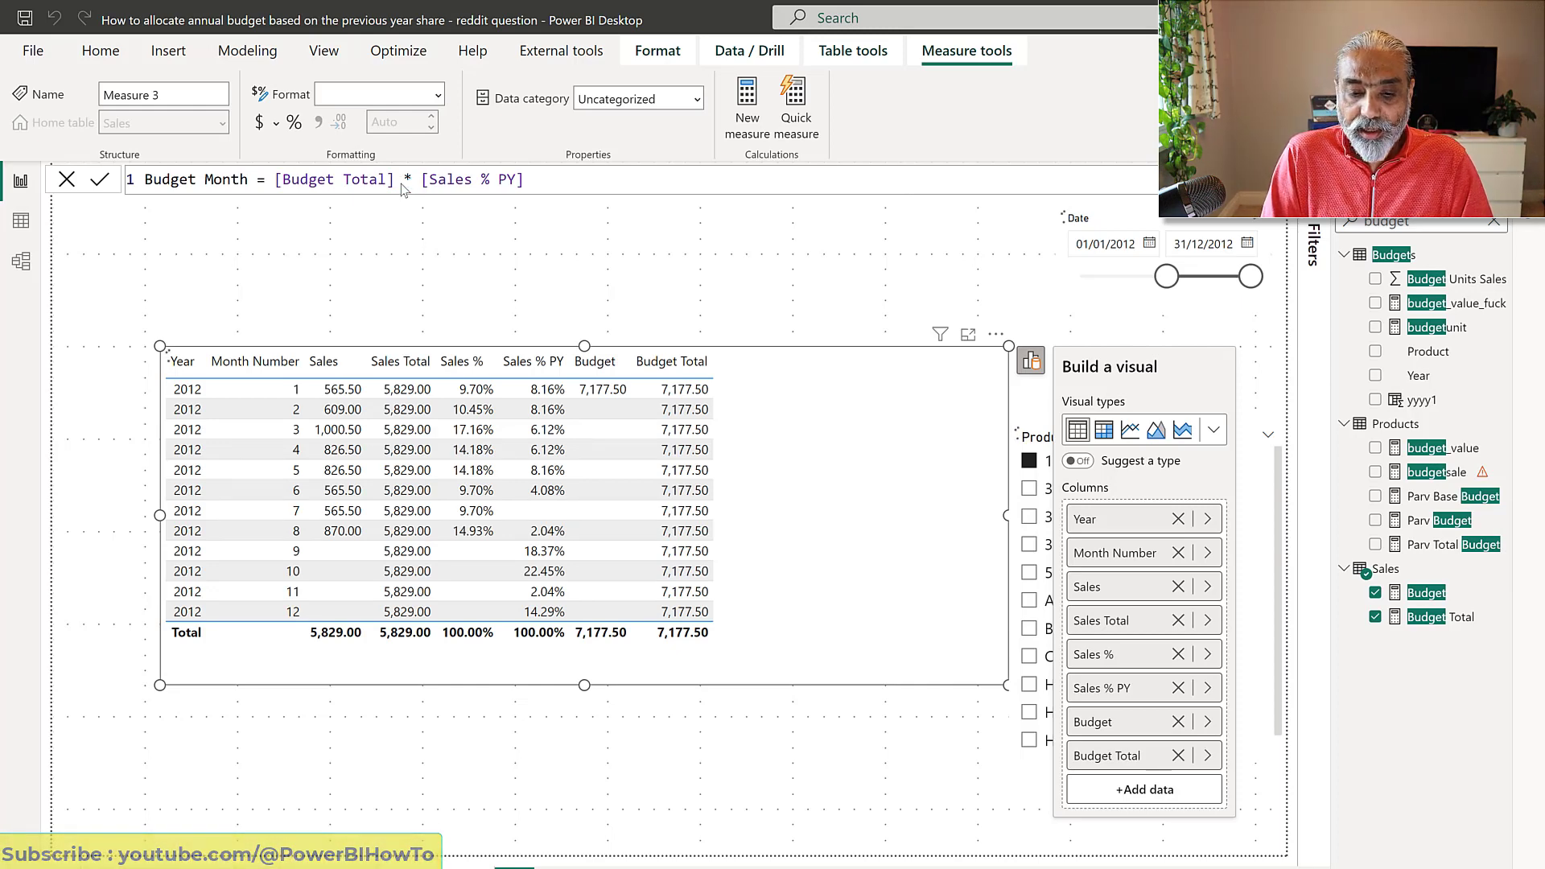
key("Return")
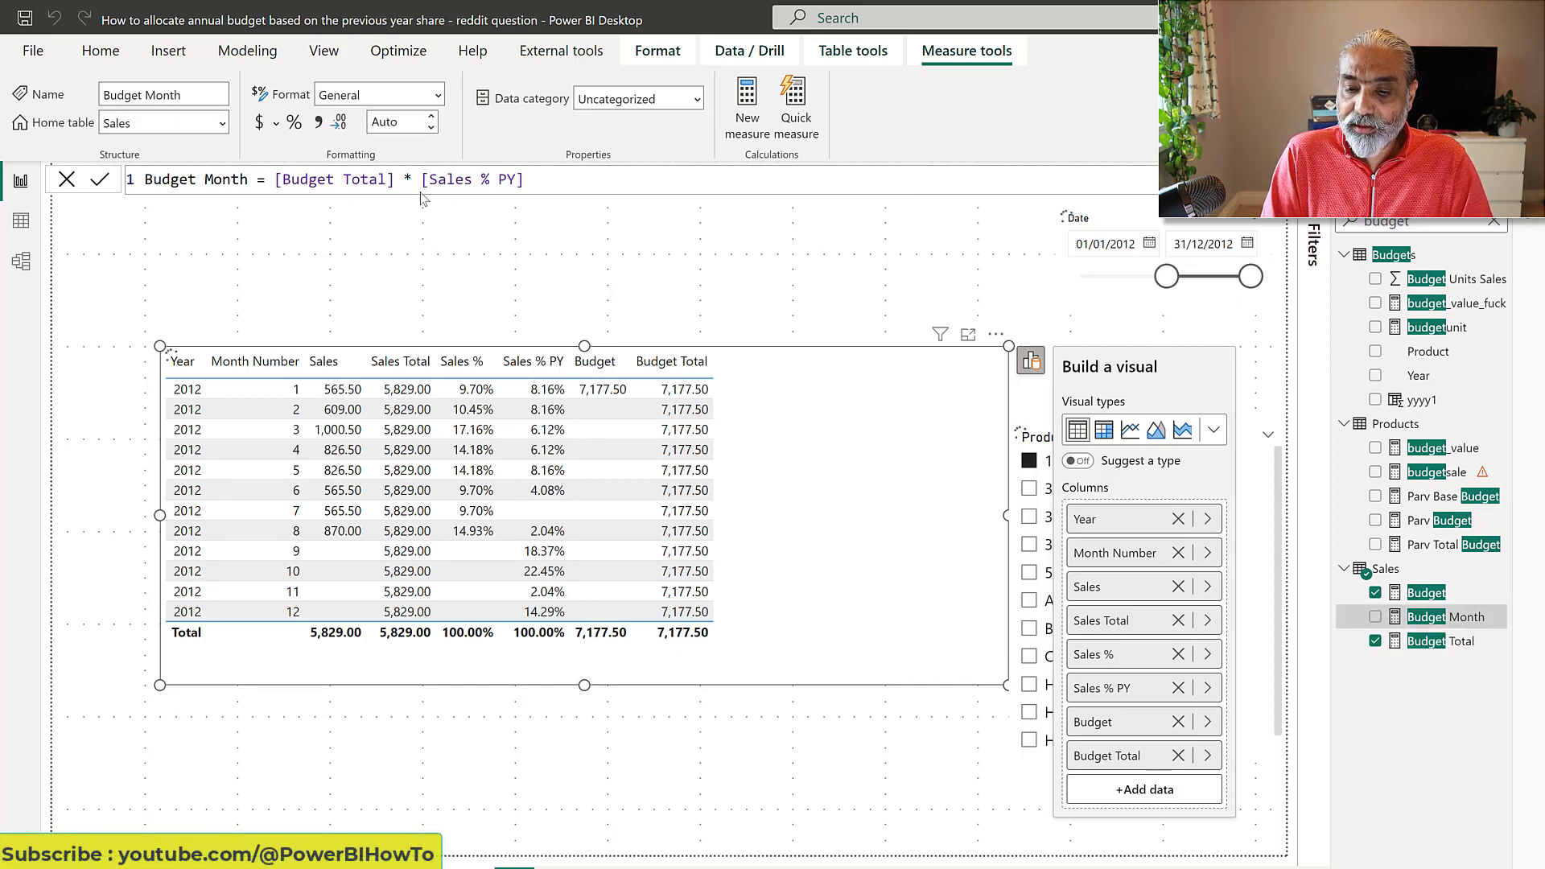
left_click(1375, 617)
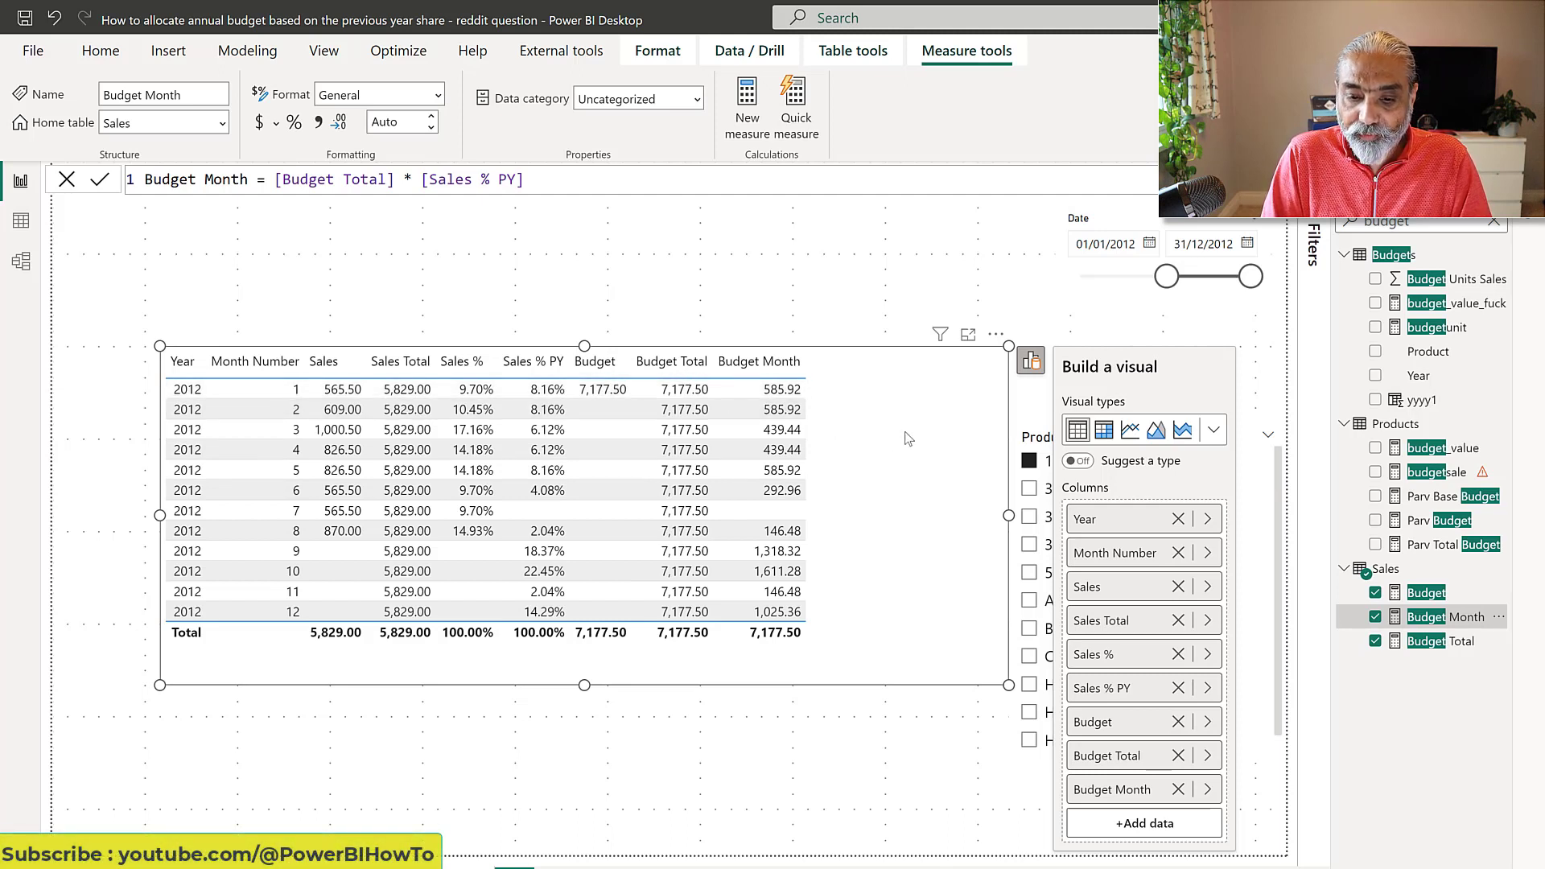
Remove Sales Total, Sales %, Sales % PY, Budget and Budget Total from the table visual.
left_click(1178, 620)
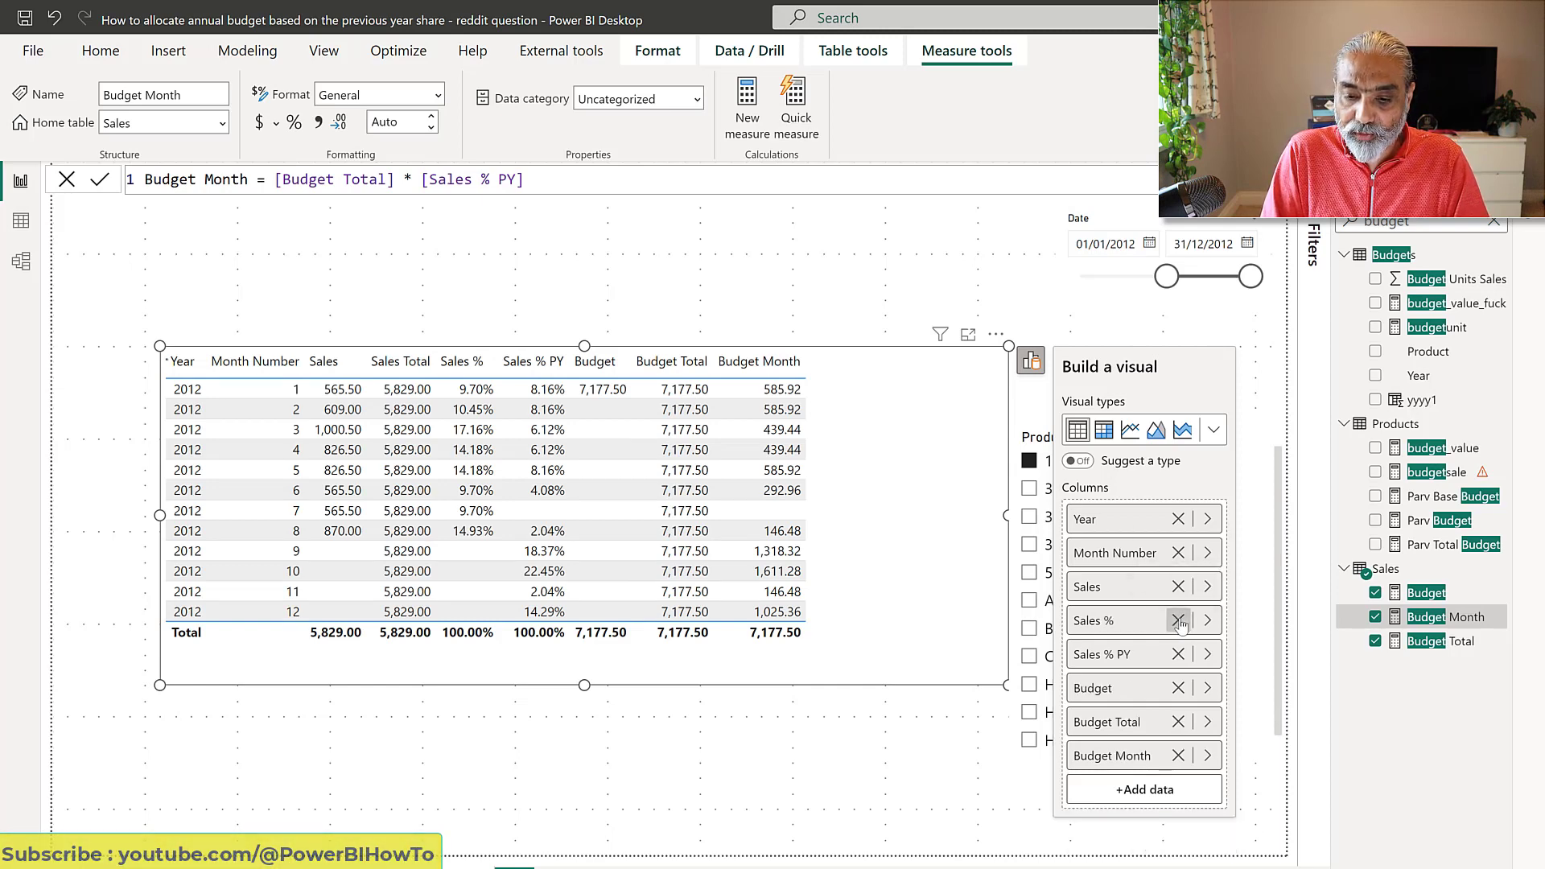
left_click(1178, 620)
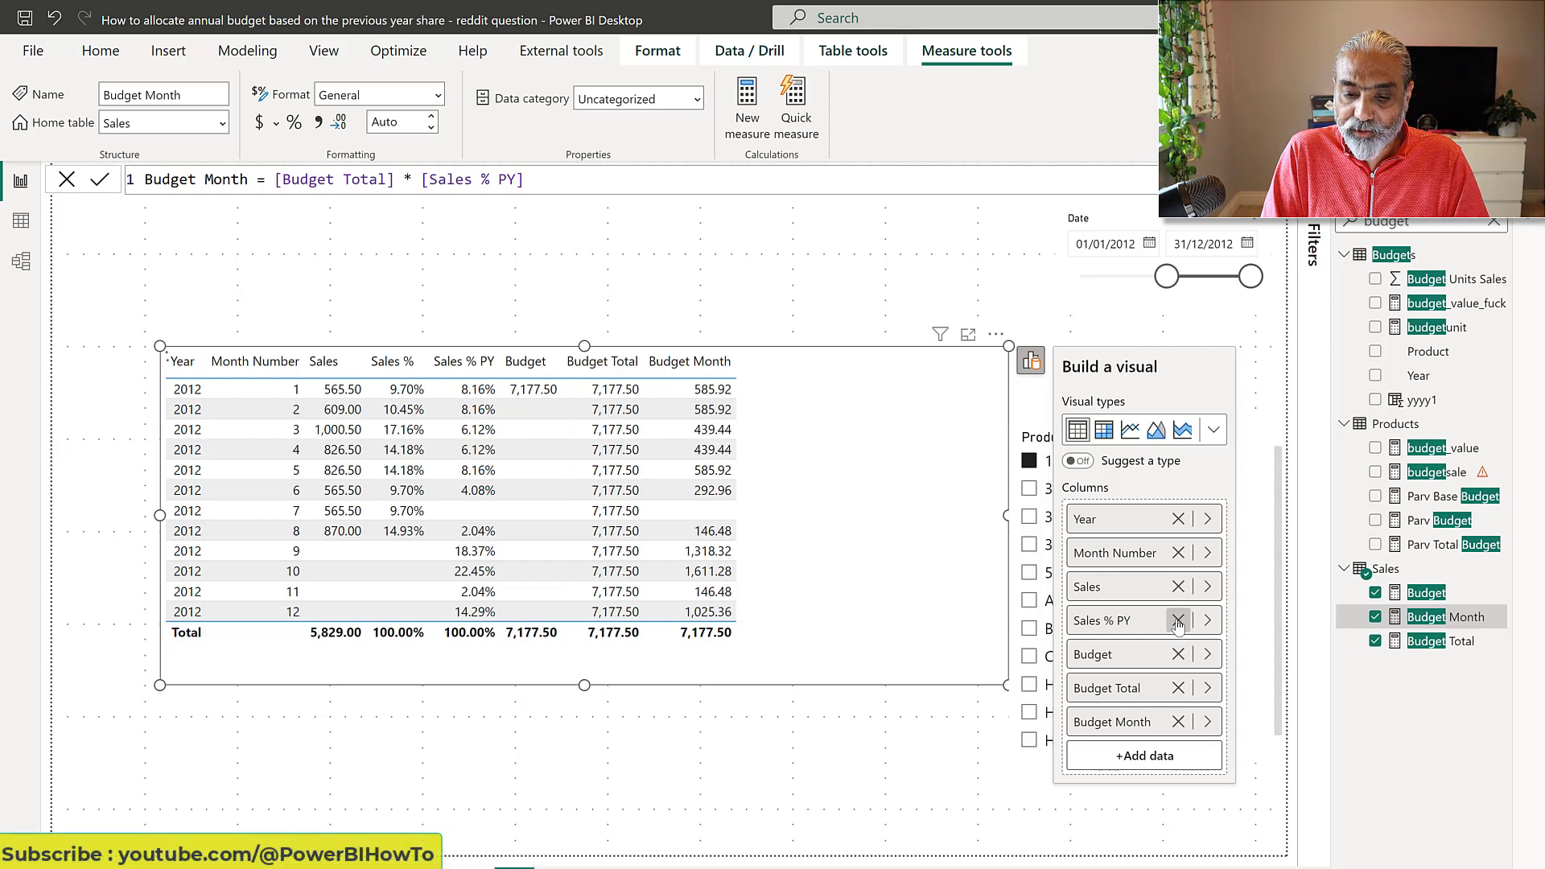
left_click(1179, 621)
left_click(1178, 620)
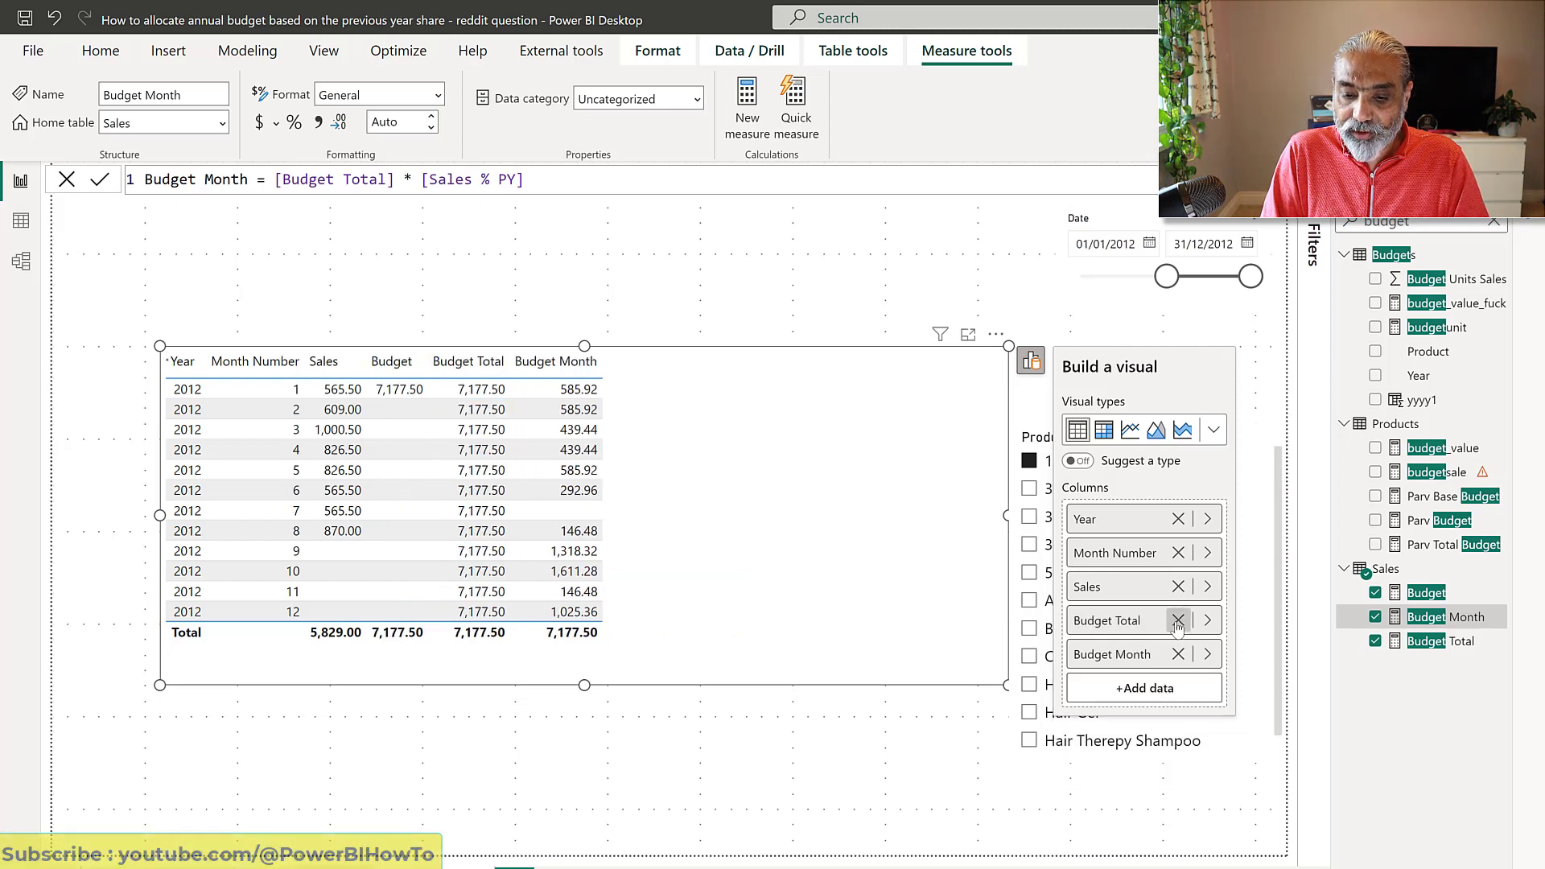
left_click(1178, 621)
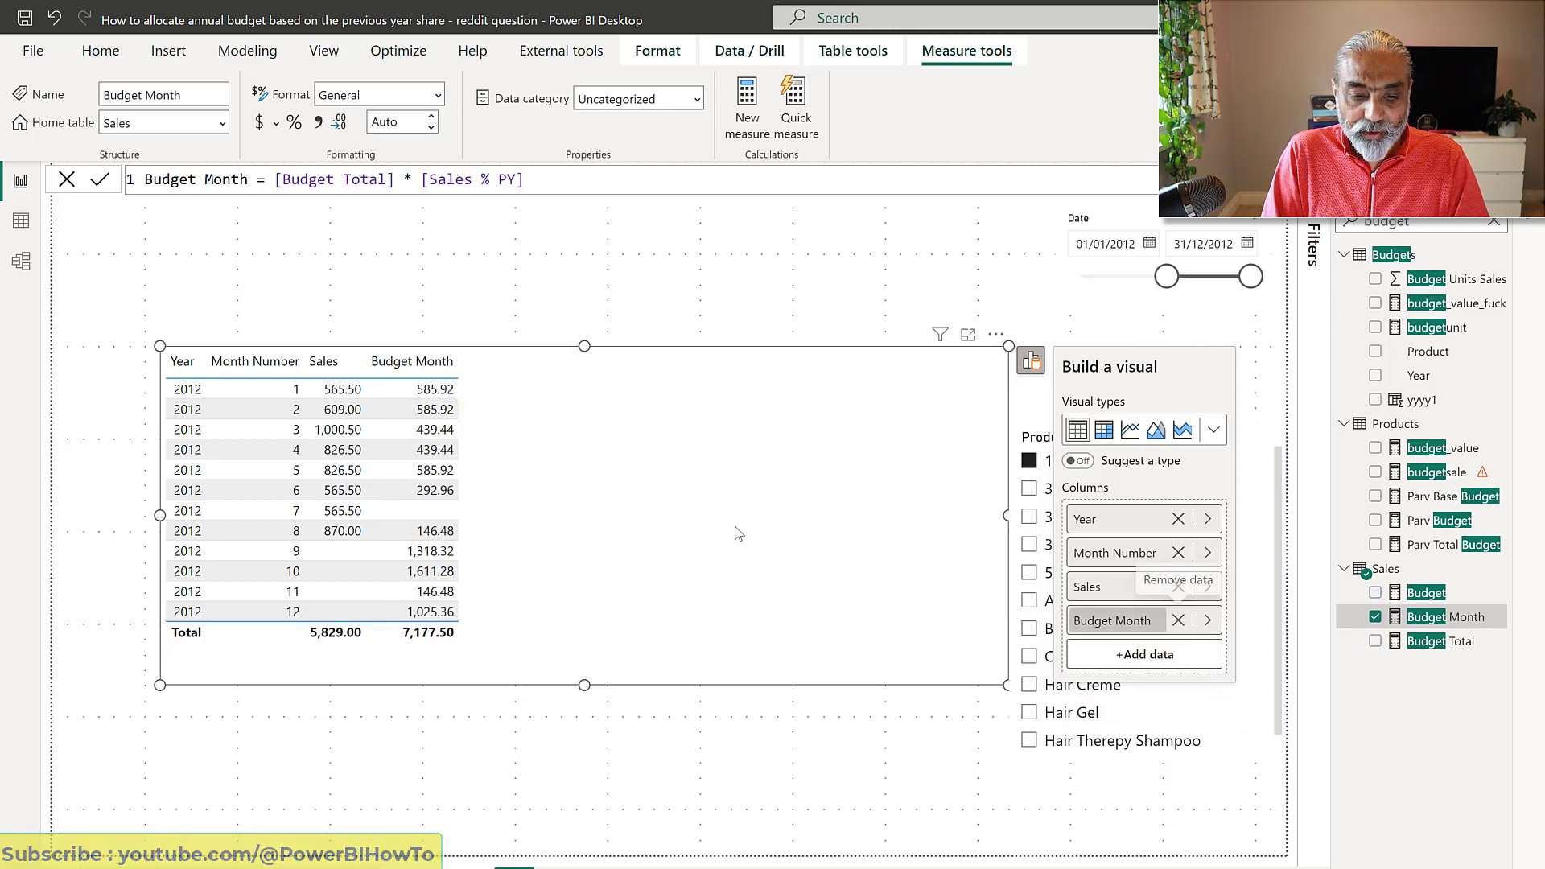